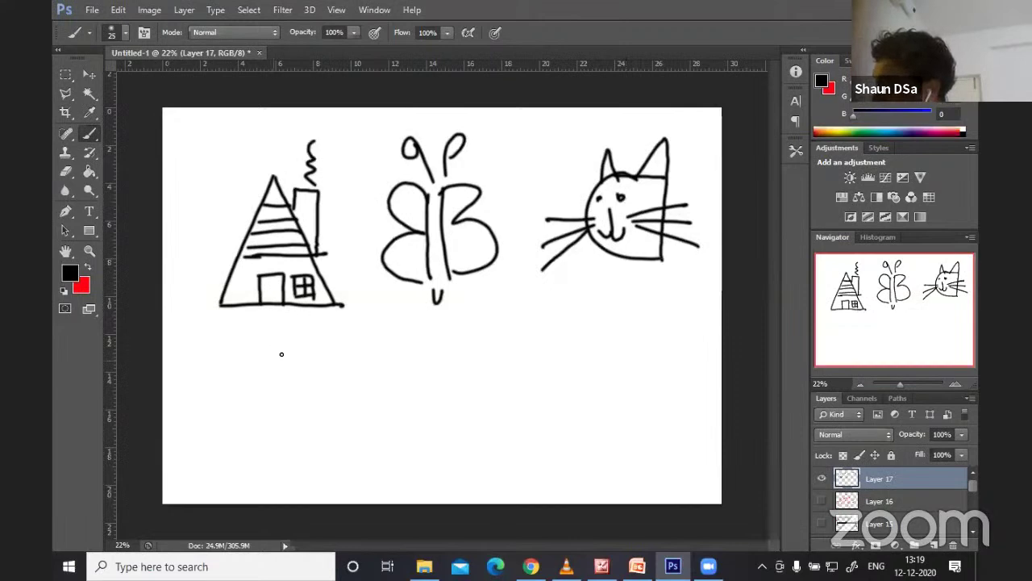
- Draw five V-shaped birds and a puffy cloud in black below the house doodle
{"action": "mouse_move", "coordinate": [252, 365]}
{"action": "left_mouse_down"}
{"action": "mouse_move", "coordinate": [269, 382]}
{"action": "mouse_move", "coordinate": [271, 370]}
{"action": "mouse_move", "coordinate": [312, 347]}
{"action": "mouse_move", "coordinate": [370, 333]}
{"action": "left_mouse_up"}
{"action": "left_click_drag", "start_coordinate": [213, 398], "coordinate": [227, 418]}
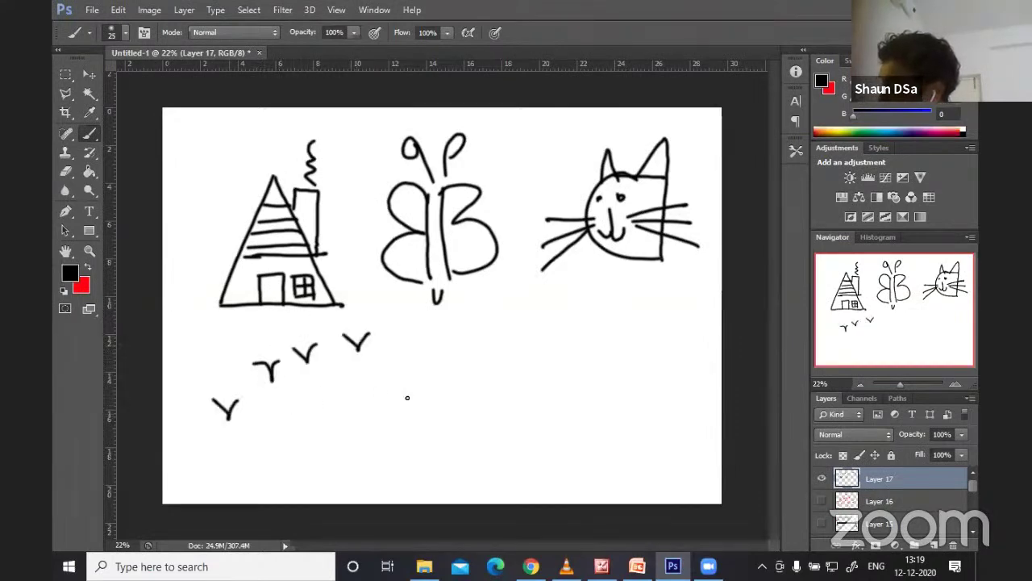
{"action": "left_click_drag", "start_coordinate": [400, 381], "coordinate": [416, 406]}
{"action": "mouse_move", "coordinate": [347, 397]}
{"action": "left_mouse_down"}
{"action": "mouse_move", "coordinate": [266, 423]}
{"action": "mouse_move", "coordinate": [355, 445]}
{"action": "mouse_move", "coordinate": [345, 403]}
{"action": "left_mouse_up"}
- Draw a strip of grass tufts and a tree with a two-line trunk and curly crown below the cat
{"action": "mouse_move", "coordinate": [492, 439]}
{"action": "left_mouse_down"}
{"action": "mouse_move", "coordinate": [645, 430]}
{"action": "mouse_move", "coordinate": [540, 424]}
{"action": "mouse_move", "coordinate": [634, 420]}
{"action": "left_mouse_up"}
{"action": "left_click_drag", "start_coordinate": [663, 354], "coordinate": [656, 435]}
{"action": "left_click_drag", "start_coordinate": [679, 359], "coordinate": [678, 432]}
{"action": "mouse_move", "coordinate": [641, 351]}
{"action": "left_mouse_down"}
{"action": "mouse_move", "coordinate": [675, 306]}
{"action": "mouse_move", "coordinate": [701, 364]}
{"action": "mouse_move", "coordinate": [674, 369]}
{"action": "left_mouse_up"}
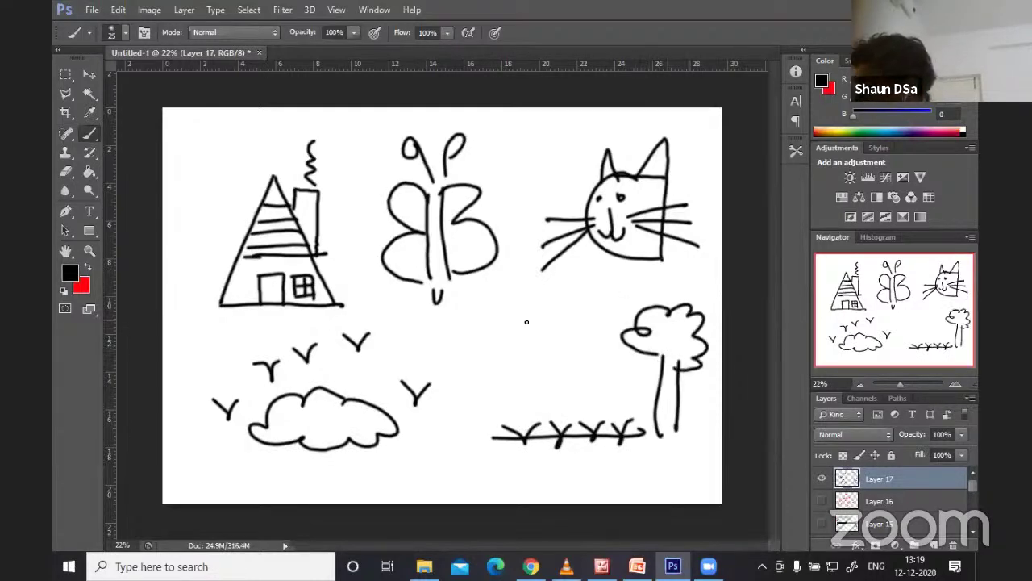
- Draw a round face between the butterfly and the tree, with a long curling moustache, slanted eyes, conical hat and wavy beard
{"action": "mouse_move", "coordinate": [506, 291]}
{"action": "left_mouse_down"}
{"action": "mouse_move", "coordinate": [517, 367]}
{"action": "mouse_move", "coordinate": [496, 293]}
{"action": "left_mouse_up"}
{"action": "left_click_drag", "start_coordinate": [524, 348], "coordinate": [589, 371]}
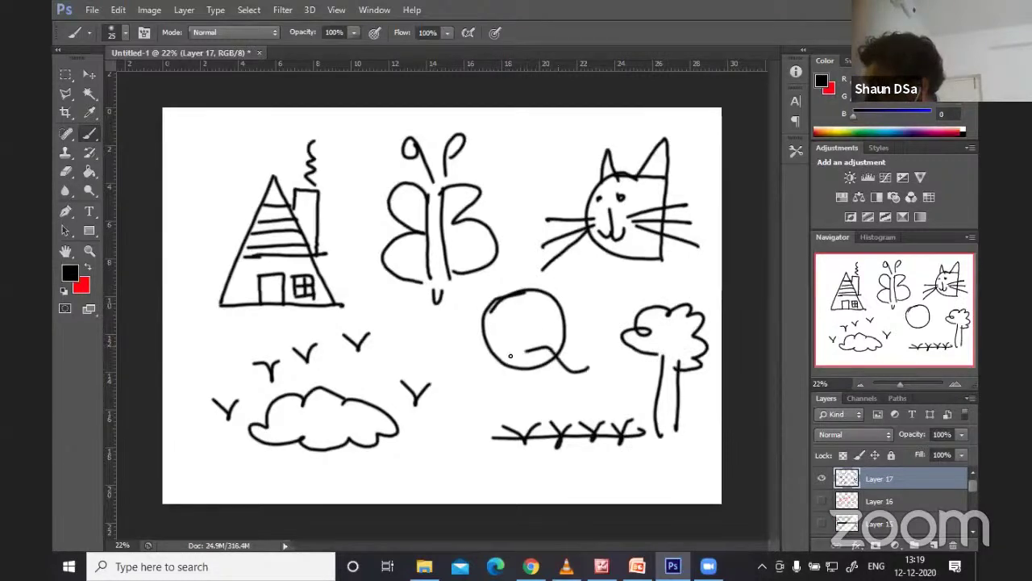
{"action": "left_click_drag", "start_coordinate": [461, 393], "coordinate": [513, 355]}
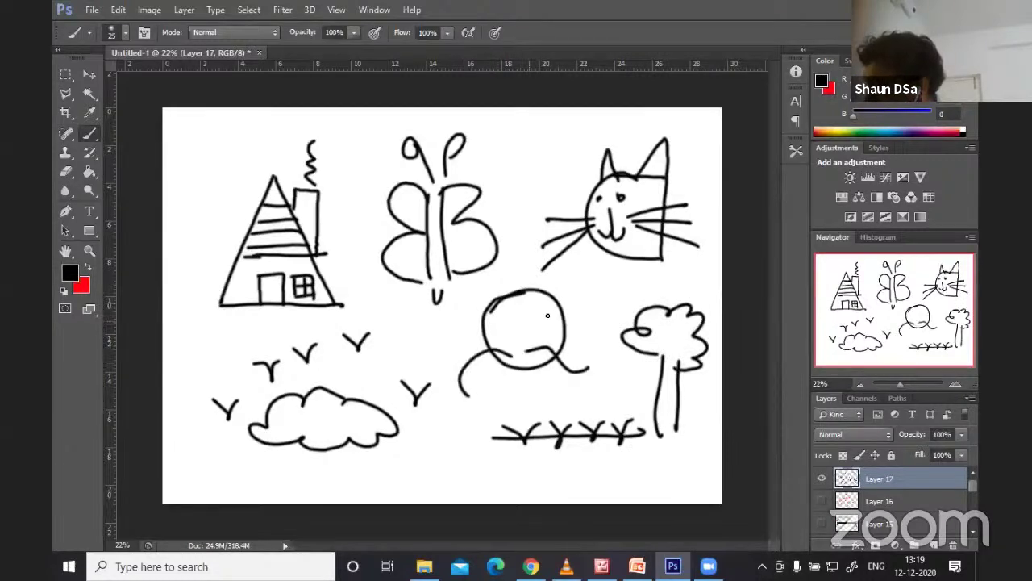
{"action": "mouse_move", "coordinate": [550, 315]}
{"action": "left_mouse_down"}
{"action": "mouse_move", "coordinate": [495, 320]}
{"action": "mouse_move", "coordinate": [588, 305]}
{"action": "left_mouse_up"}
{"action": "mouse_move", "coordinate": [528, 274]}
{"action": "left_mouse_down"}
{"action": "mouse_move", "coordinate": [479, 310]}
{"action": "mouse_move", "coordinate": [586, 307]}
{"action": "left_mouse_up"}
{"action": "mouse_move", "coordinate": [515, 365]}
{"action": "left_mouse_down"}
{"action": "mouse_move", "coordinate": [516, 409]}
{"action": "mouse_move", "coordinate": [540, 400]}
{"action": "left_mouse_up"}
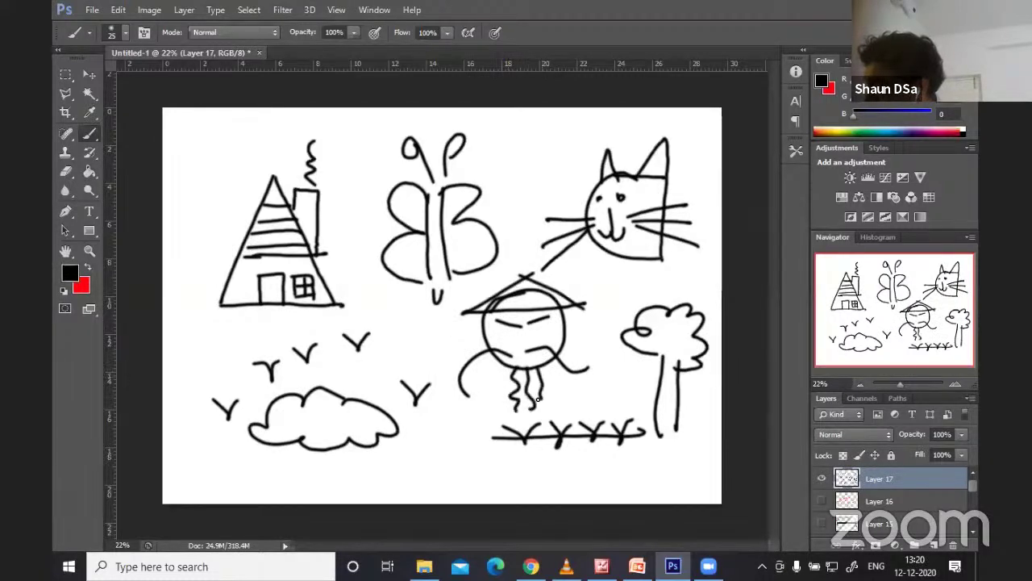
- Hide Layer 17 and sketch a boat with a small P-shaped flag on a new layer
{"action": "left_click", "coordinate": [822, 478]}
{"action": "left_click", "coordinate": [931, 546]}
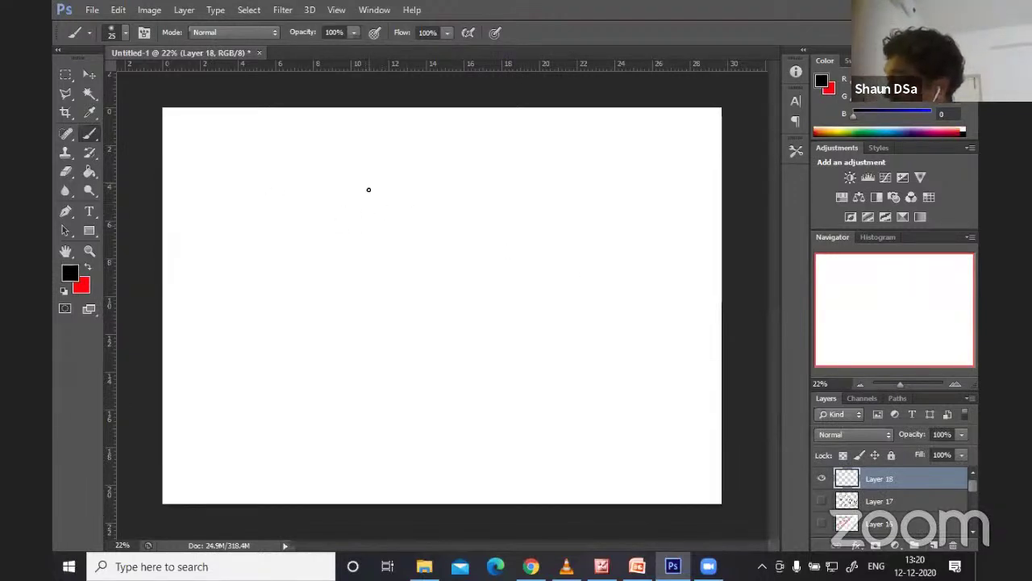
{"action": "left_click_drag", "start_coordinate": [368, 188], "coordinate": [371, 212]}
{"action": "mouse_move", "coordinate": [291, 267]}
{"action": "left_mouse_down"}
{"action": "mouse_move", "coordinate": [465, 260]}
{"action": "mouse_move", "coordinate": [331, 316]}
{"action": "left_mouse_up"}
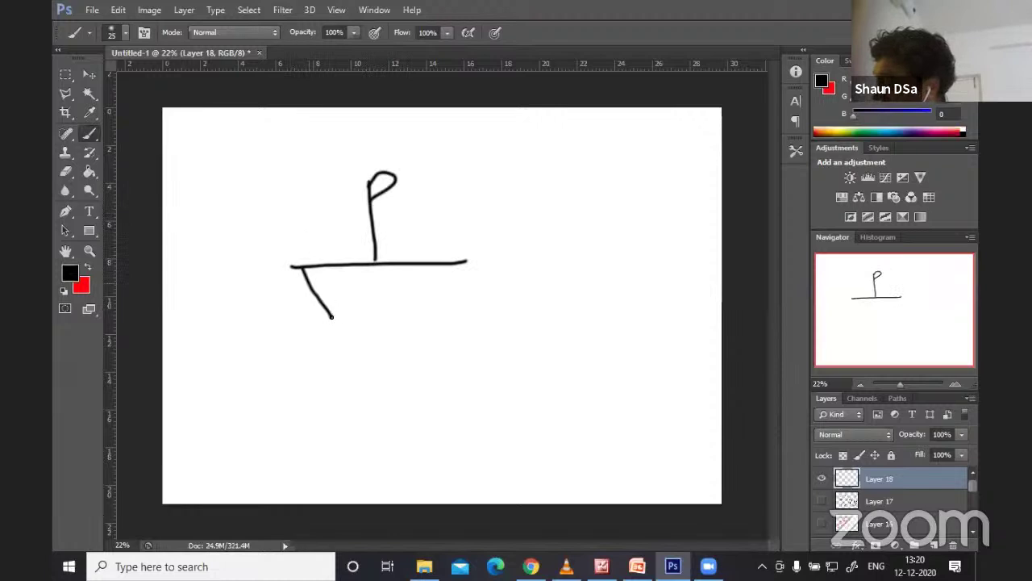
- Draw a second boat beside the first one, with a larger P-shaped sail on its mast
{"action": "mouse_move", "coordinate": [571, 286]}
{"action": "left_mouse_down"}
{"action": "mouse_move", "coordinate": [567, 212]}
{"action": "mouse_move", "coordinate": [581, 177]}
{"action": "mouse_move", "coordinate": [573, 234]}
{"action": "left_mouse_up"}
{"action": "mouse_move", "coordinate": [479, 296]}
{"action": "left_mouse_down"}
{"action": "mouse_move", "coordinate": [672, 293]}
{"action": "mouse_move", "coordinate": [507, 346]}
{"action": "mouse_move", "coordinate": [646, 342]}
{"action": "left_mouse_up"}
{"action": "left_click_drag", "start_coordinate": [678, 297], "coordinate": [637, 343]}
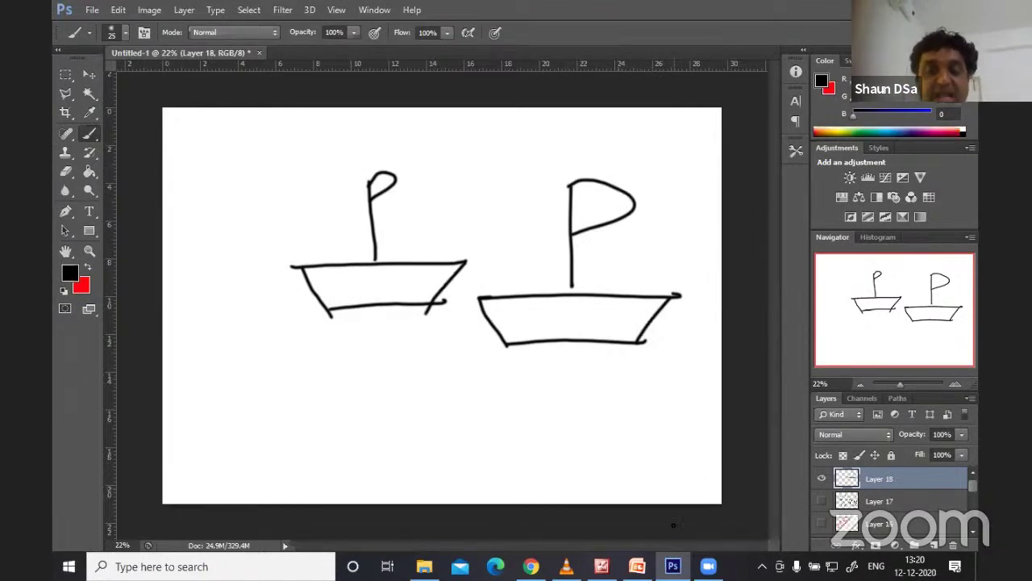
- Switch to Chrome and open the Basic Shapes topic under Sketch Assignments though doodles in the Learn Design Sketching course
{"action": "mouse_move", "coordinate": [637, 567]}
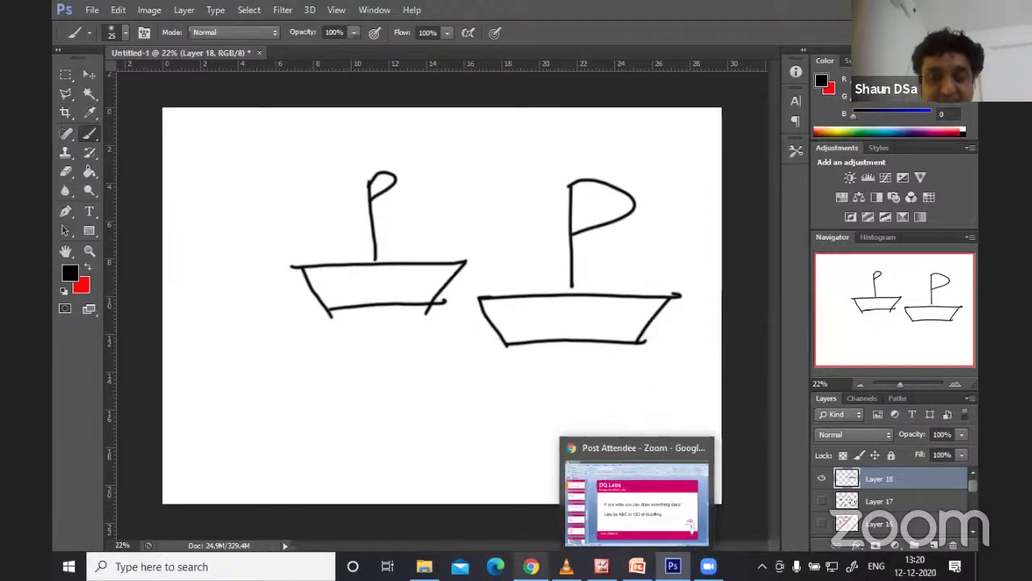
{"action": "left_click", "coordinate": [531, 566]}
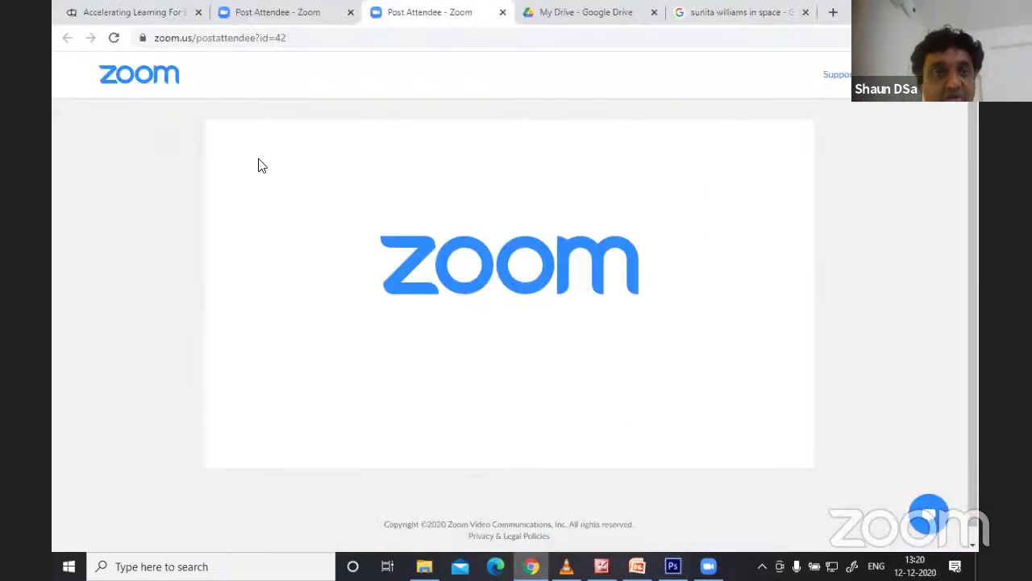
{"action": "left_click", "coordinate": [139, 13]}
{"action": "left_click", "coordinate": [314, 153]}
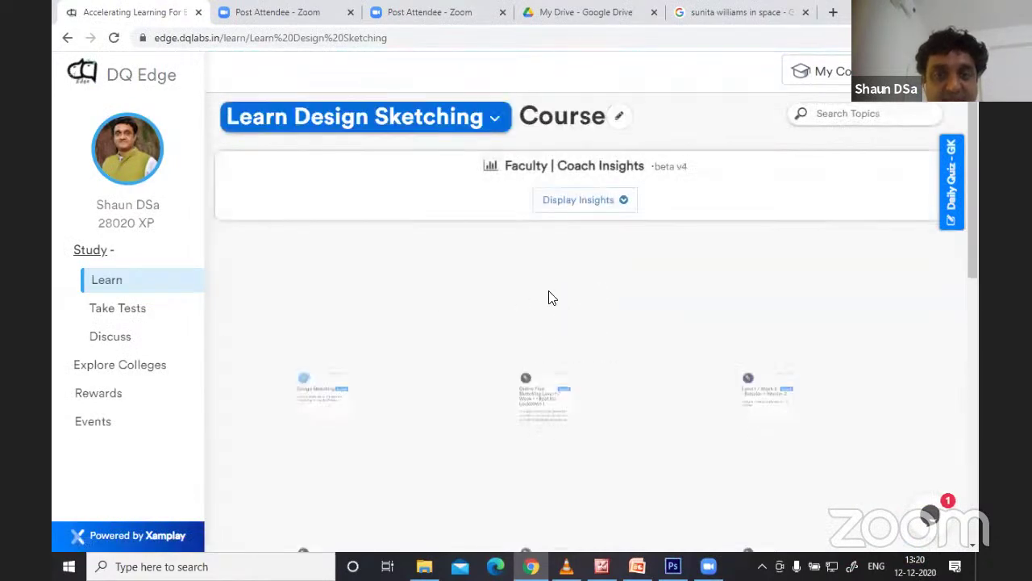
{"action": "scroll", "coordinate": [664, 368], "scroll_direction": "down", "scroll_amount": 3}
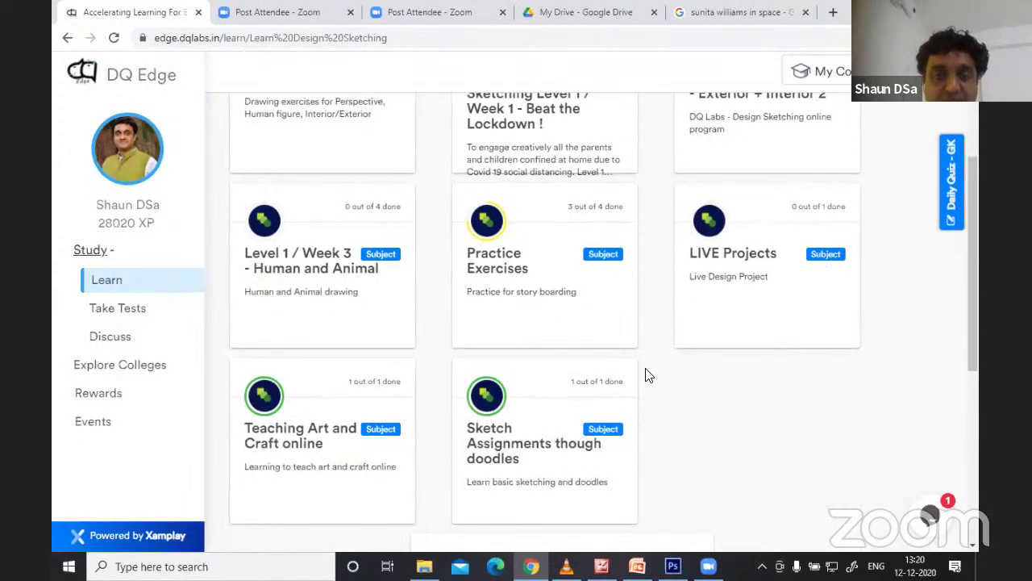
{"action": "left_click", "coordinate": [536, 439]}
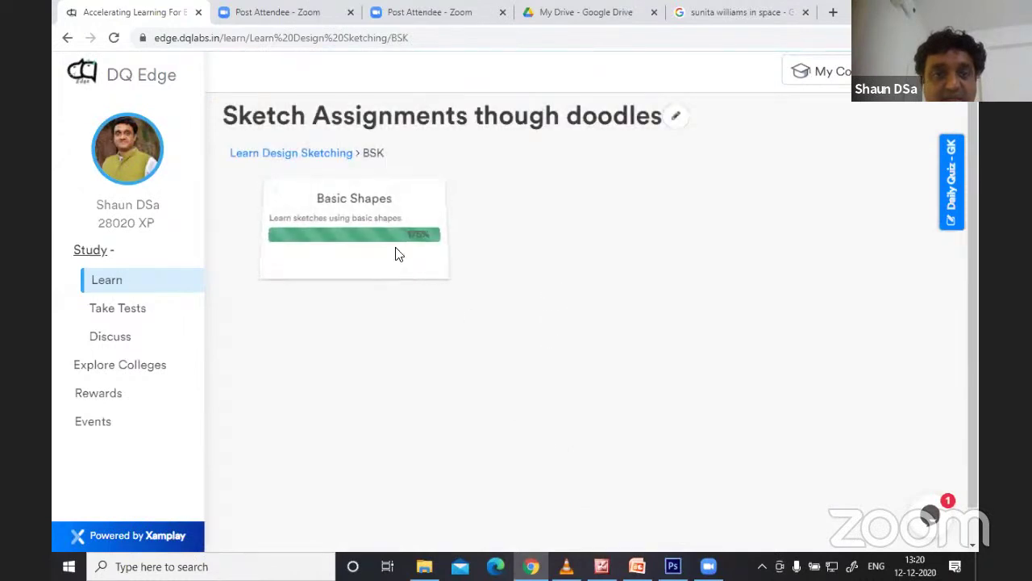
{"action": "left_click", "coordinate": [351, 210]}
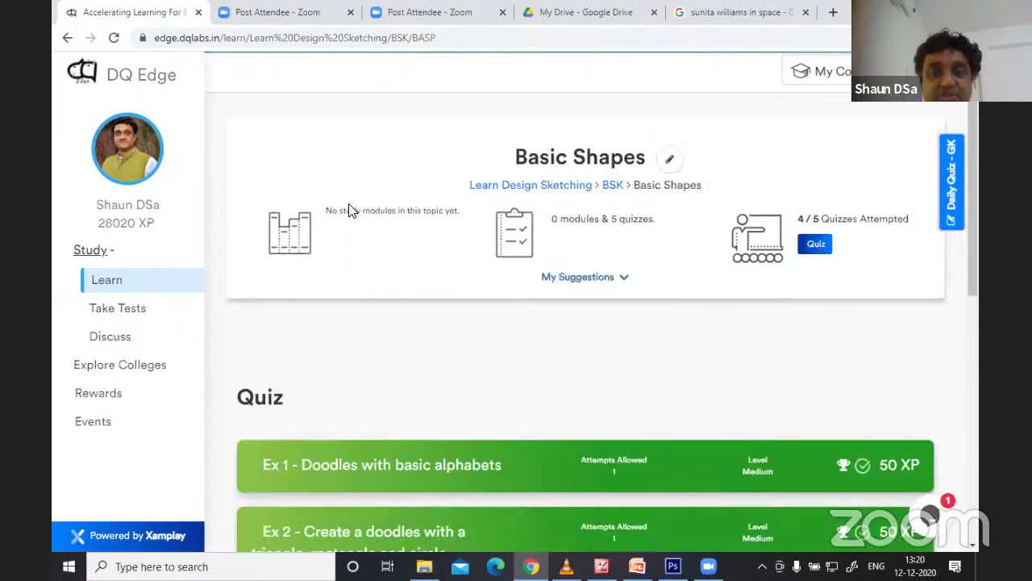
- Open the quiz Ex 1 - Doodles with basic alphabets from the Basic Shapes topic
{"action": "scroll", "coordinate": [469, 306], "scroll_direction": "down", "scroll_amount": 2}
{"action": "scroll", "coordinate": [477, 285], "scroll_direction": "up", "scroll_amount": 2}
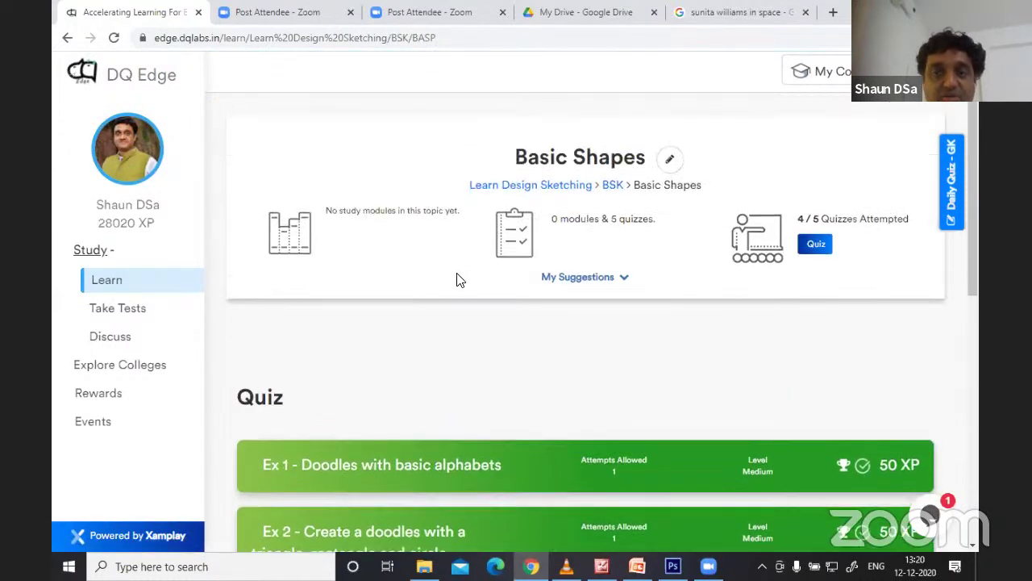
{"action": "scroll", "coordinate": [457, 280], "scroll_direction": "down", "scroll_amount": 1}
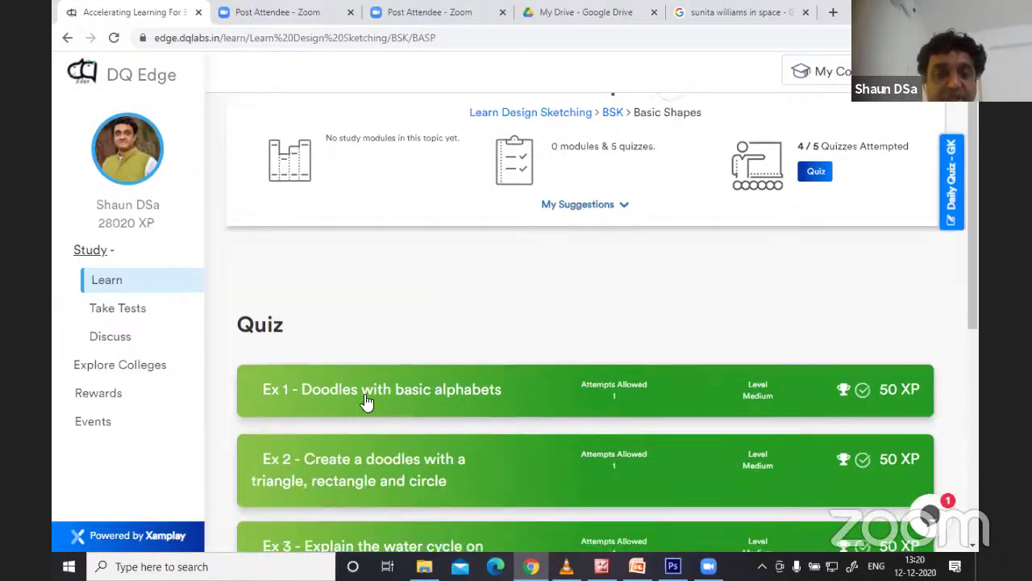
{"action": "left_click", "coordinate": [452, 396]}
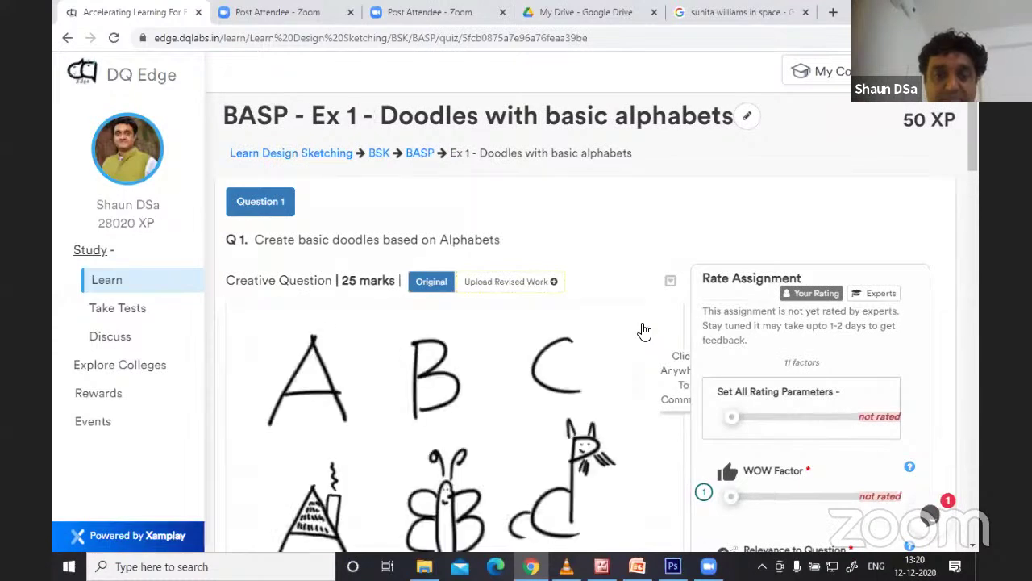
- Review the submitted alphabet doodles, the rating section and the related submissions for Ex 1
{"action": "scroll", "coordinate": [646, 330], "scroll_direction": "down", "scroll_amount": 3}
{"action": "scroll", "coordinate": [646, 331], "scroll_direction": "up", "scroll_amount": 3}
{"action": "scroll", "coordinate": [632, 156], "scroll_direction": "down", "scroll_amount": 2}
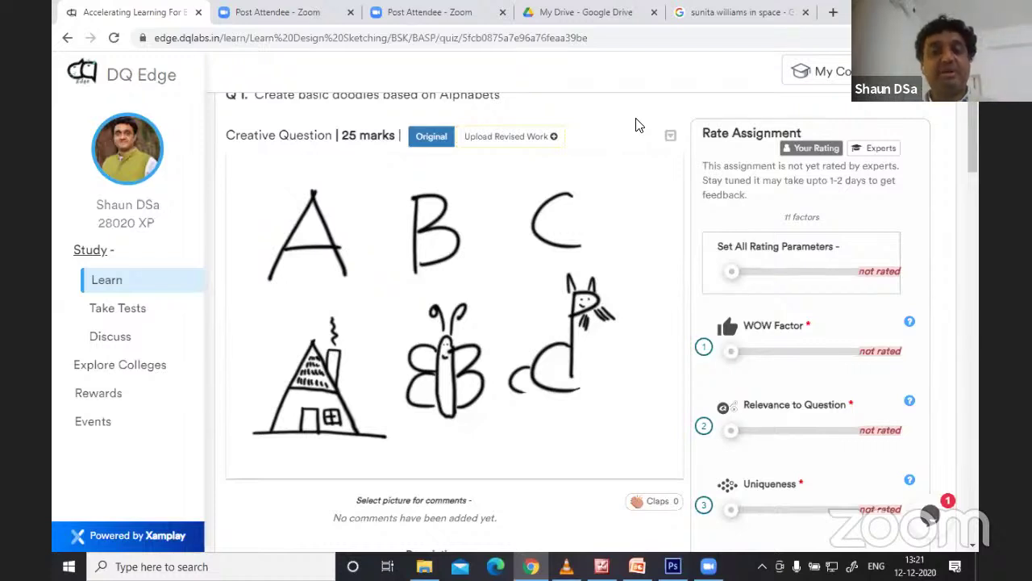
{"action": "scroll", "coordinate": [489, 288], "scroll_direction": "up", "scroll_amount": 2}
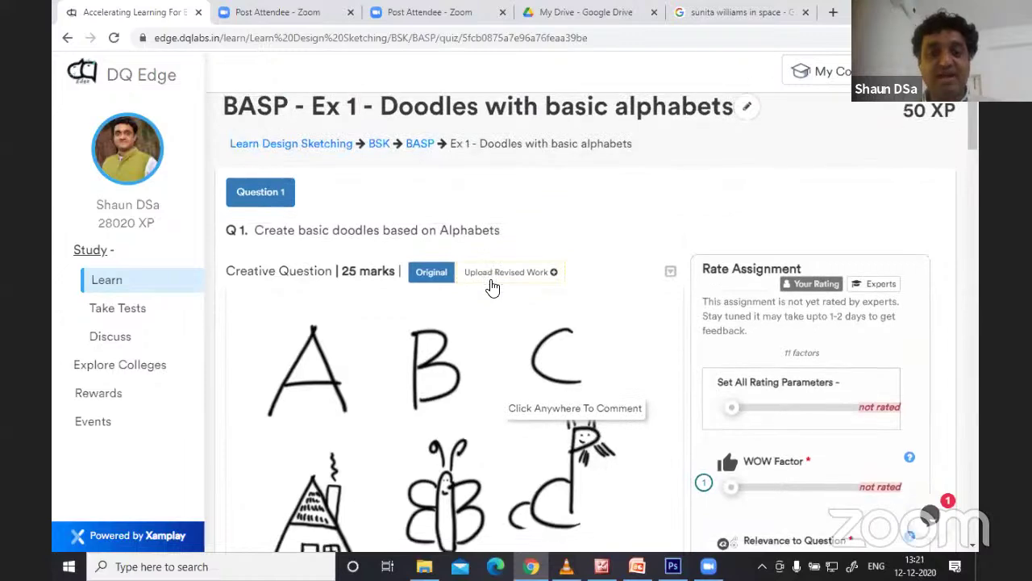
{"action": "scroll", "coordinate": [491, 296], "scroll_direction": "down", "scroll_amount": 4}
{"action": "scroll", "coordinate": [491, 296], "scroll_direction": "down", "scroll_amount": 10}
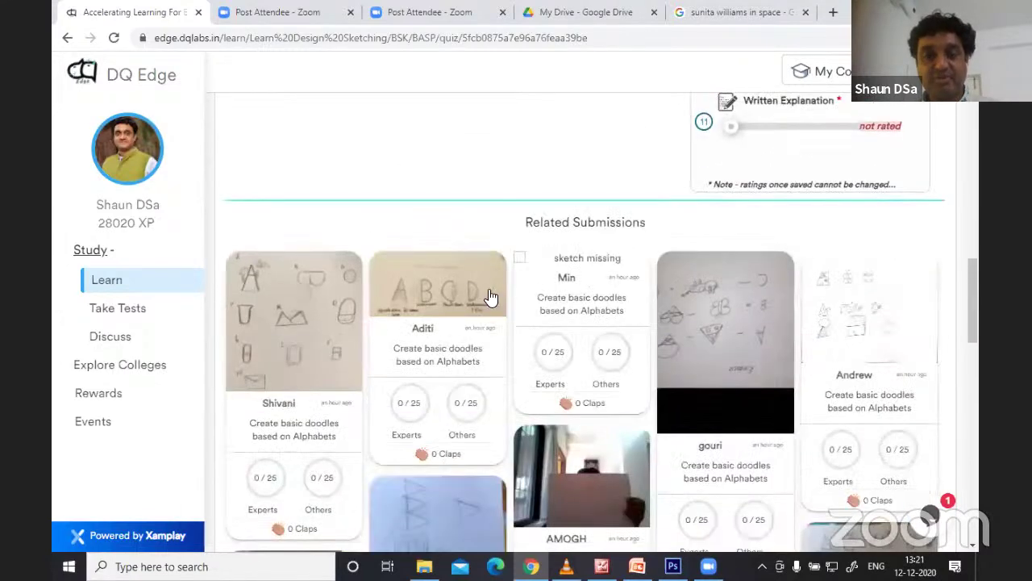
{"action": "scroll", "coordinate": [491, 296], "scroll_direction": "up", "scroll_amount": 12}
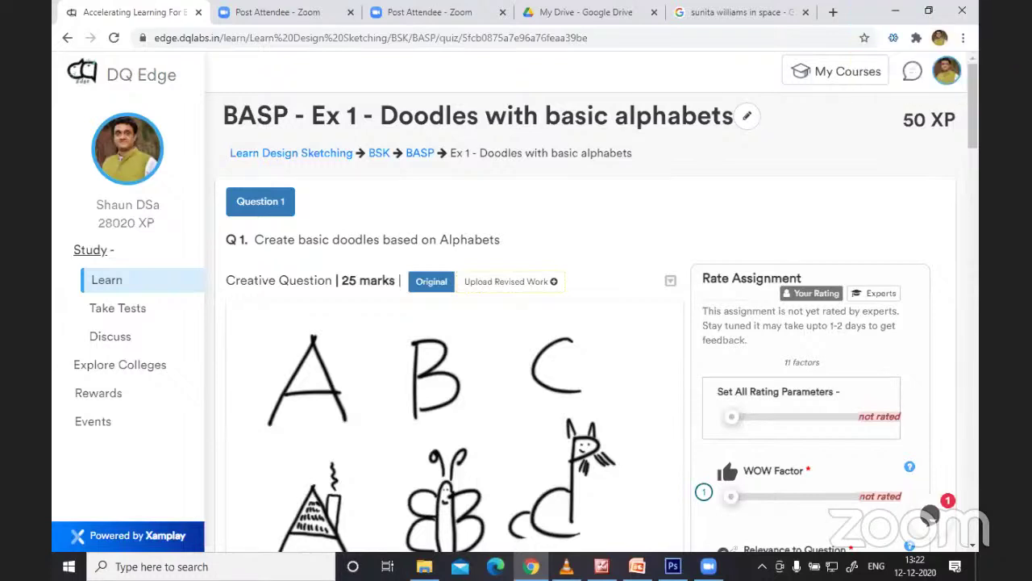
- Switch back to Photoshop and draw a black capital H and a lowercase h below the boats
{"action": "key", "text": "alt+Tab"}
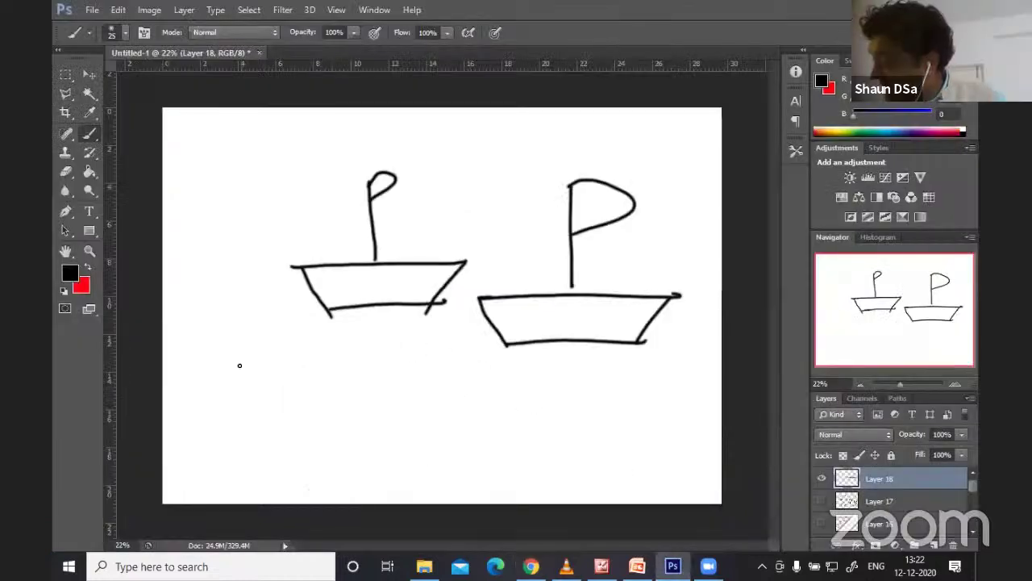
{"action": "left_click_drag", "start_coordinate": [225, 351], "coordinate": [238, 460]}
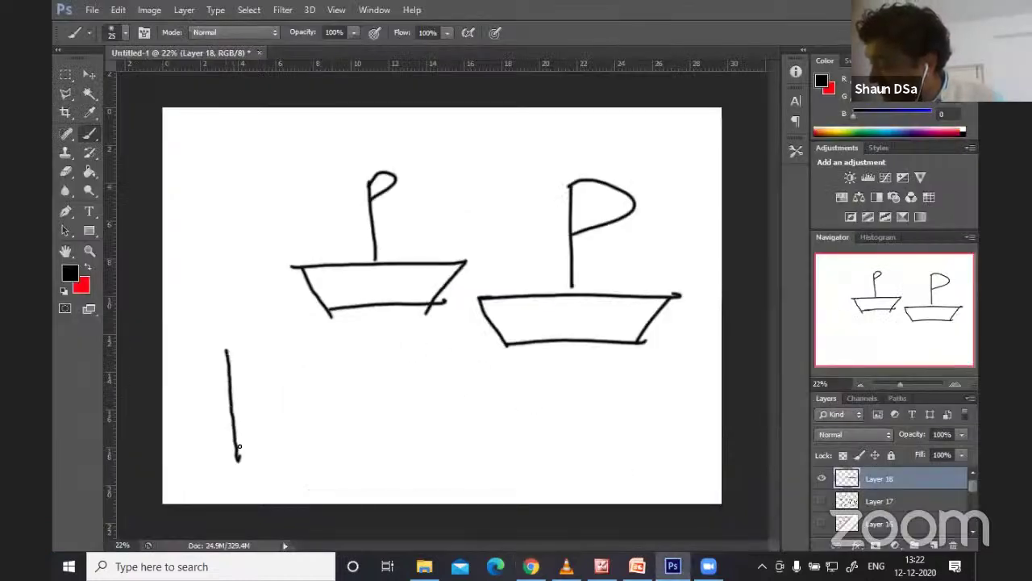
{"action": "left_click_drag", "start_coordinate": [285, 348], "coordinate": [297, 450]}
{"action": "left_click_drag", "start_coordinate": [232, 410], "coordinate": [293, 408]}
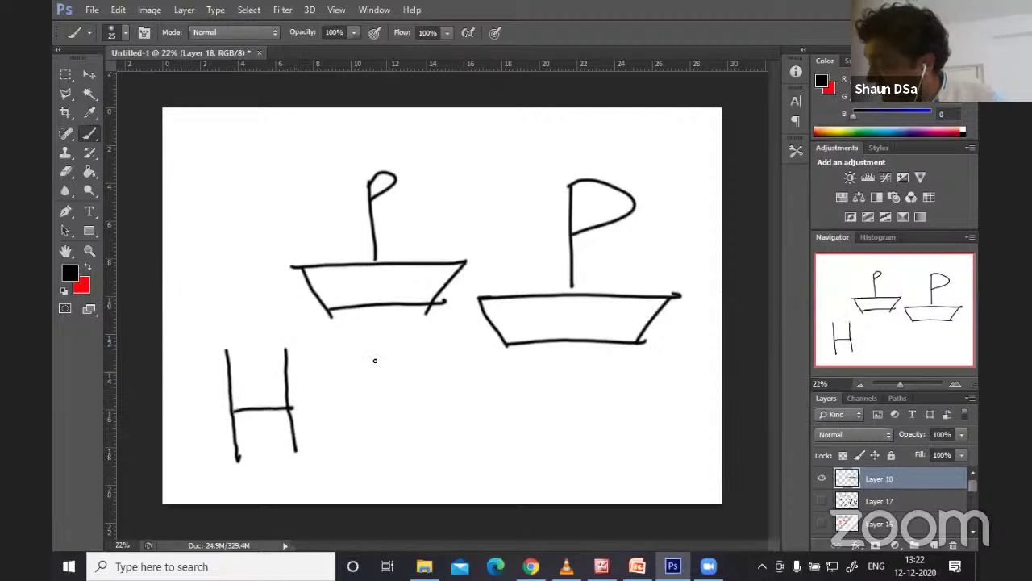
{"action": "mouse_move", "coordinate": [376, 345]}
{"action": "left_mouse_down"}
{"action": "mouse_move", "coordinate": [371, 444]}
{"action": "mouse_move", "coordinate": [431, 439]}
{"action": "left_mouse_up"}
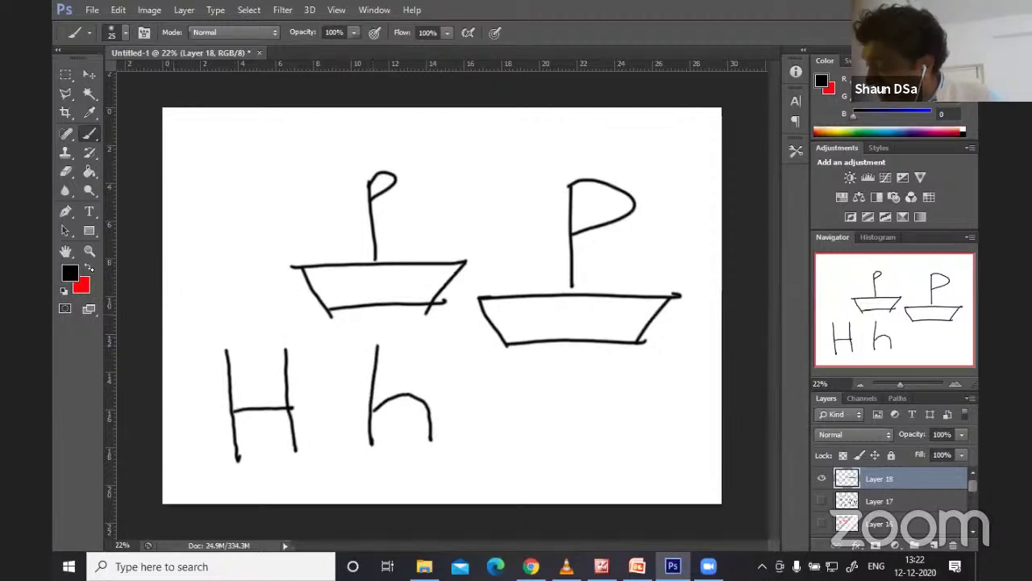
- Make red the brush colour and turn the lowercase h into an animal with a looped head and a two-line tail
{"action": "left_click", "coordinate": [86, 267]}
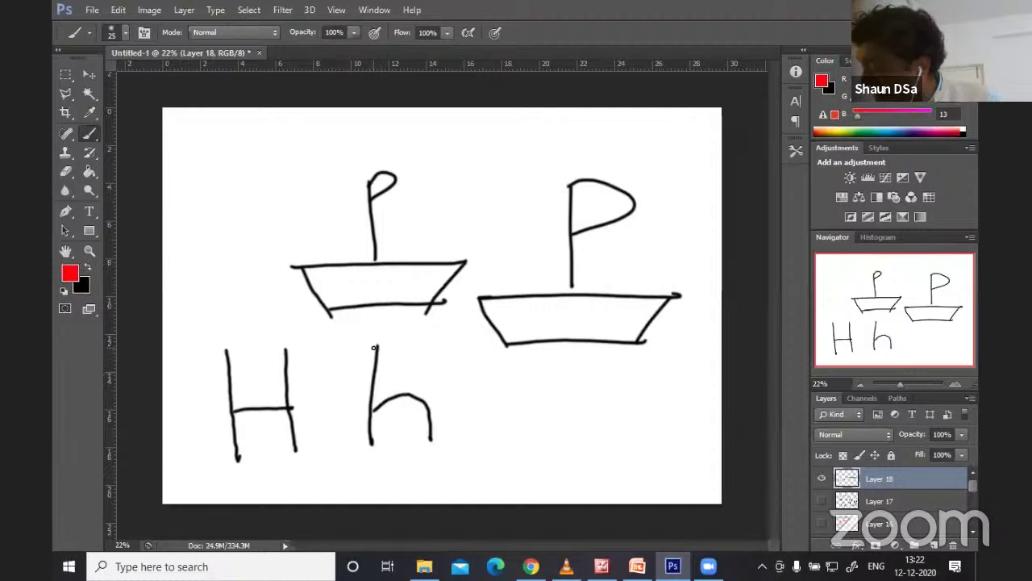
{"action": "mouse_move", "coordinate": [376, 346]}
{"action": "left_mouse_down"}
{"action": "mouse_move", "coordinate": [349, 370]}
{"action": "mouse_move", "coordinate": [374, 356]}
{"action": "left_mouse_up"}
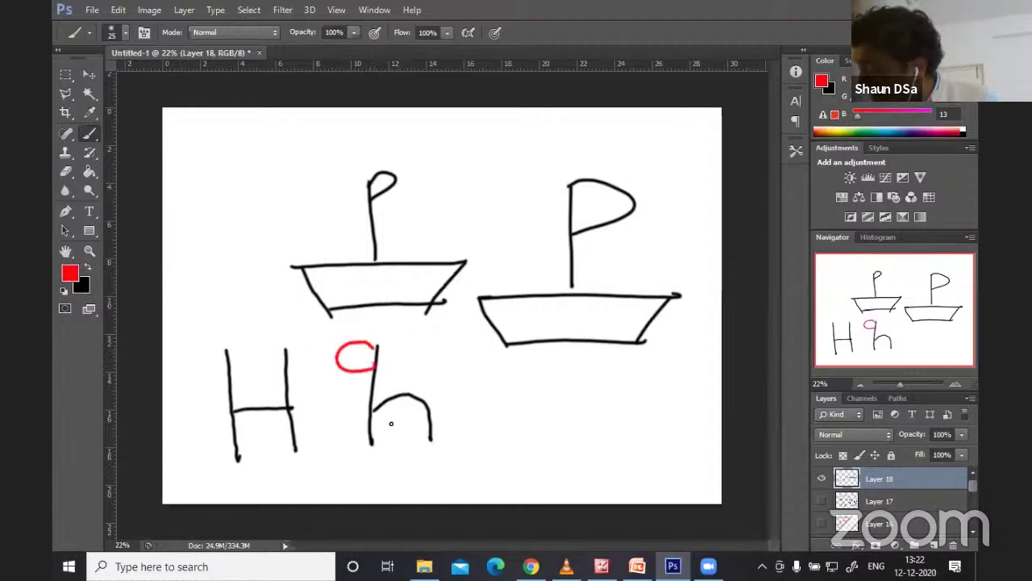
{"action": "mouse_move", "coordinate": [433, 405]}
{"action": "left_mouse_down"}
{"action": "mouse_move", "coordinate": [475, 425]}
{"action": "mouse_move", "coordinate": [521, 428]}
{"action": "left_mouse_up"}
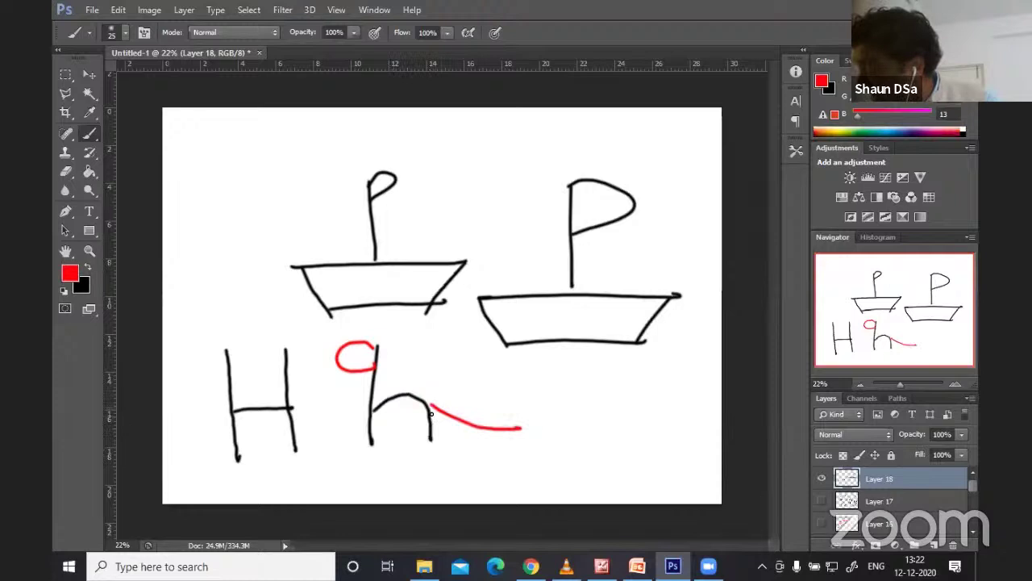
{"action": "mouse_move", "coordinate": [432, 411]}
{"action": "left_mouse_down"}
{"action": "mouse_move", "coordinate": [473, 432]}
{"action": "mouse_move", "coordinate": [521, 430]}
{"action": "left_mouse_up"}
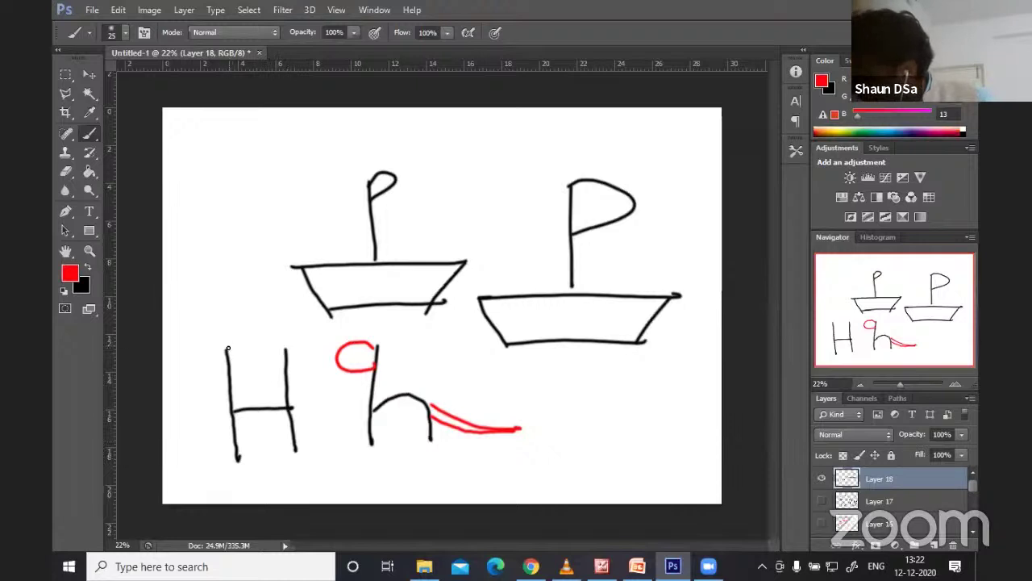
- Turn the capital H into a red-topped figure with a shoulder line, round head, one lowered arm and one raised arm
{"action": "left_click_drag", "start_coordinate": [227, 349], "coordinate": [291, 349]}
{"action": "mouse_move", "coordinate": [256, 301]}
{"action": "left_mouse_down"}
{"action": "mouse_move", "coordinate": [246, 329]}
{"action": "mouse_move", "coordinate": [256, 303]}
{"action": "left_mouse_up"}
{"action": "left_click_drag", "start_coordinate": [291, 351], "coordinate": [306, 386]}
{"action": "mouse_move", "coordinate": [223, 349]}
{"action": "left_mouse_down"}
{"action": "mouse_move", "coordinate": [197, 351]}
{"action": "mouse_move", "coordinate": [201, 275]}
{"action": "left_mouse_up"}
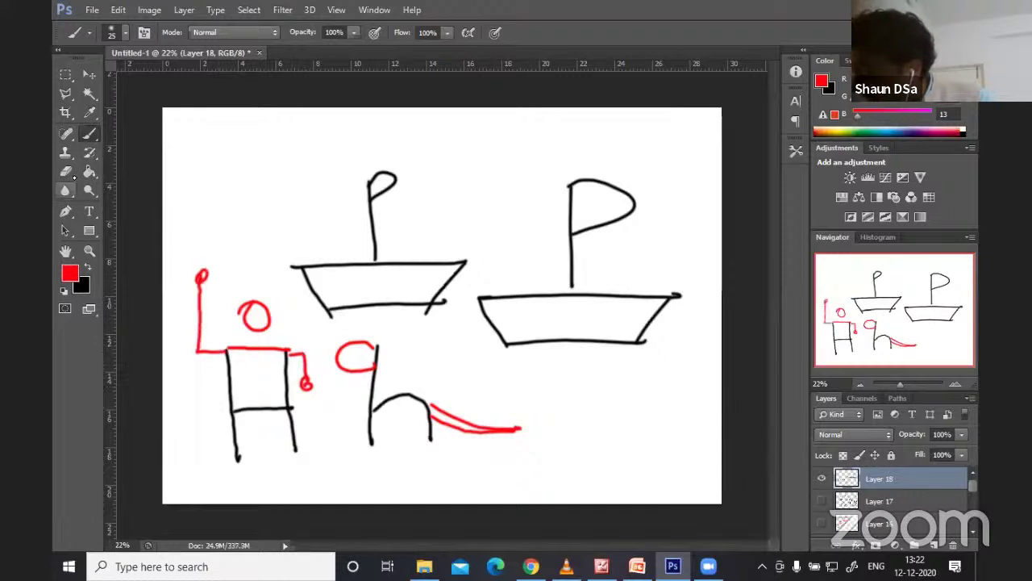
- Erase the H figure's lowered arm, redraw it raised, and add a red barbell held overhead
{"action": "key", "text": "e"}
{"action": "mouse_move", "coordinate": [300, 358]}
{"action": "left_mouse_down"}
{"action": "mouse_move", "coordinate": [312, 398]}
{"action": "mouse_move", "coordinate": [286, 347]}
{"action": "mouse_move", "coordinate": [299, 356]}
{"action": "mouse_move", "coordinate": [316, 286]}
{"action": "left_mouse_up"}
{"action": "left_click", "coordinate": [90, 134]}
{"action": "mouse_move", "coordinate": [153, 279]}
{"action": "left_mouse_down"}
{"action": "mouse_move", "coordinate": [353, 283]}
{"action": "mouse_move", "coordinate": [373, 256]}
{"action": "mouse_move", "coordinate": [399, 325]}
{"action": "mouse_move", "coordinate": [393, 298]}
{"action": "left_mouse_up"}
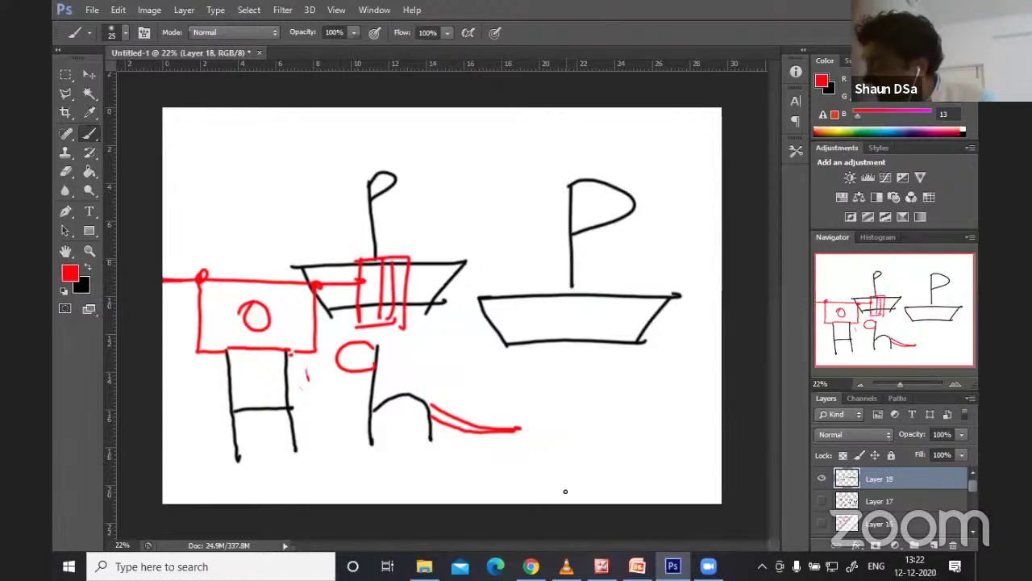
- Draw a small black H below the second boat and turn it into a building with a roof, door and two windows
{"action": "key", "text": "x"}
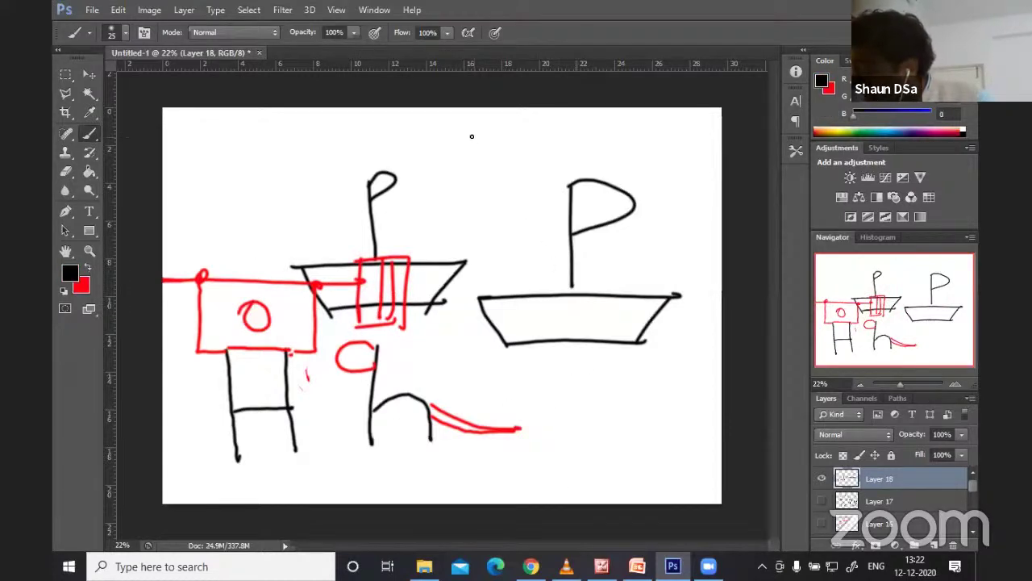
{"action": "left_click_drag", "start_coordinate": [584, 372], "coordinate": [597, 456]}
{"action": "left_click_drag", "start_coordinate": [625, 373], "coordinate": [640, 437]}
{"action": "left_click_drag", "start_coordinate": [587, 413], "coordinate": [634, 411]}
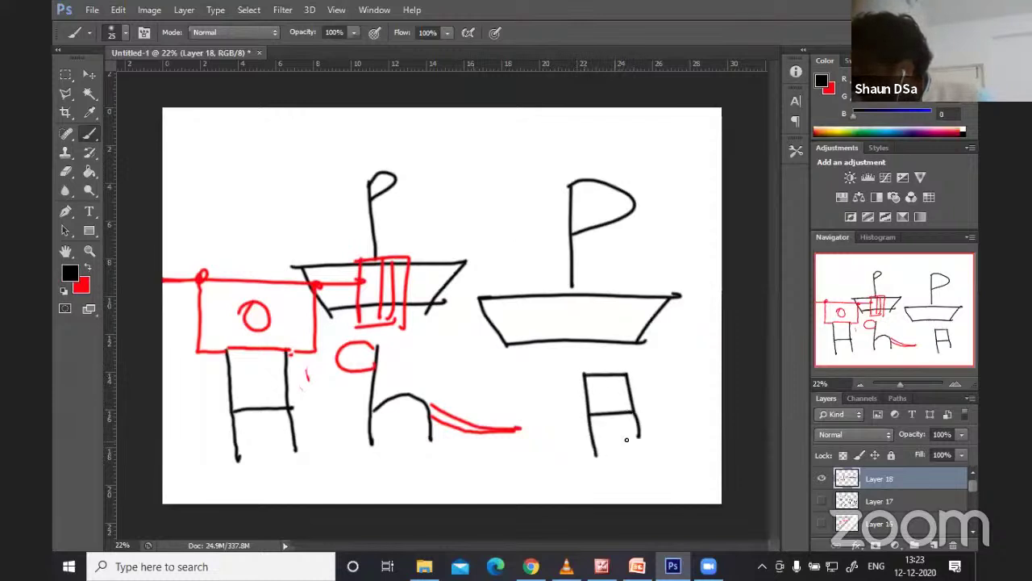
{"action": "left_click_drag", "start_coordinate": [606, 430], "coordinate": [607, 453]}
{"action": "mouse_move", "coordinate": [613, 452]}
{"action": "left_mouse_down"}
{"action": "mouse_move", "coordinate": [638, 454]}
{"action": "mouse_move", "coordinate": [598, 456]}
{"action": "left_mouse_up"}
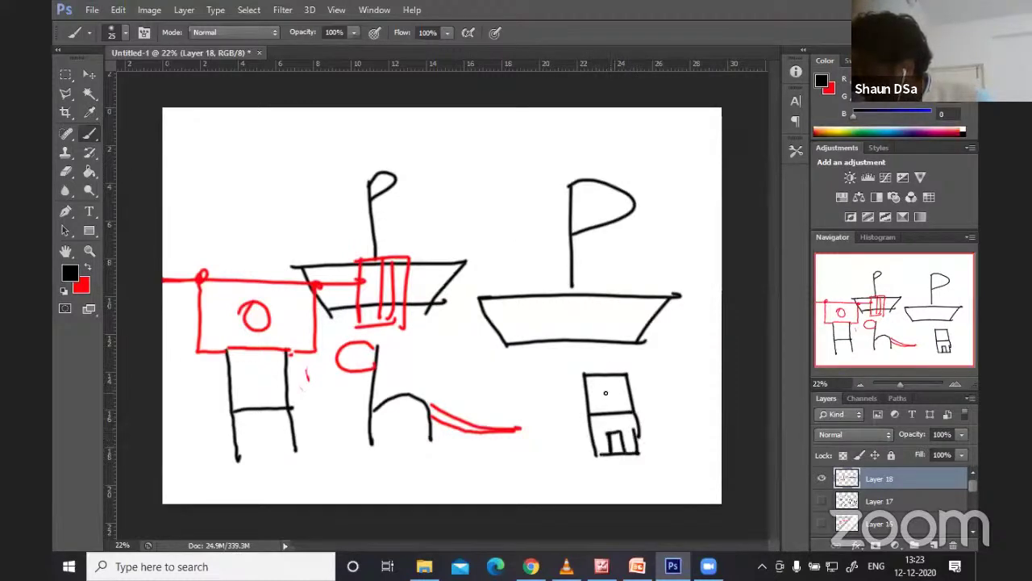
{"action": "mouse_move", "coordinate": [593, 398]}
{"action": "left_mouse_down"}
{"action": "mouse_move", "coordinate": [621, 400]}
{"action": "mouse_move", "coordinate": [621, 386]}
{"action": "mouse_move", "coordinate": [623, 400]}
{"action": "mouse_move", "coordinate": [610, 394]}
{"action": "left_mouse_up"}
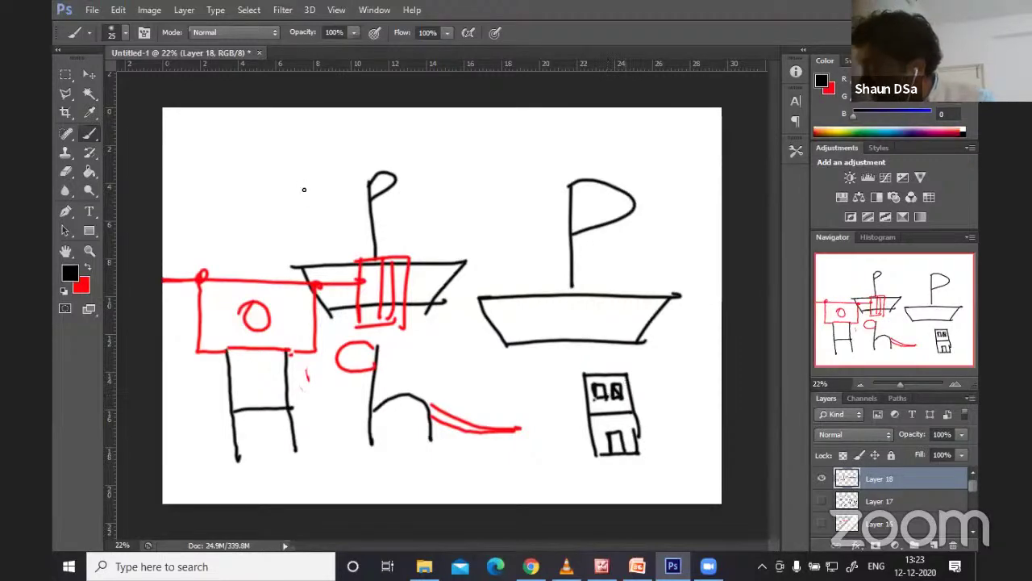
- Draw a black H between the two boat flags and turn it into a robot with a square head, bent arms and chest details
{"action": "left_click_drag", "start_coordinate": [458, 144], "coordinate": [466, 233]}
{"action": "left_click_drag", "start_coordinate": [512, 146], "coordinate": [521, 236]}
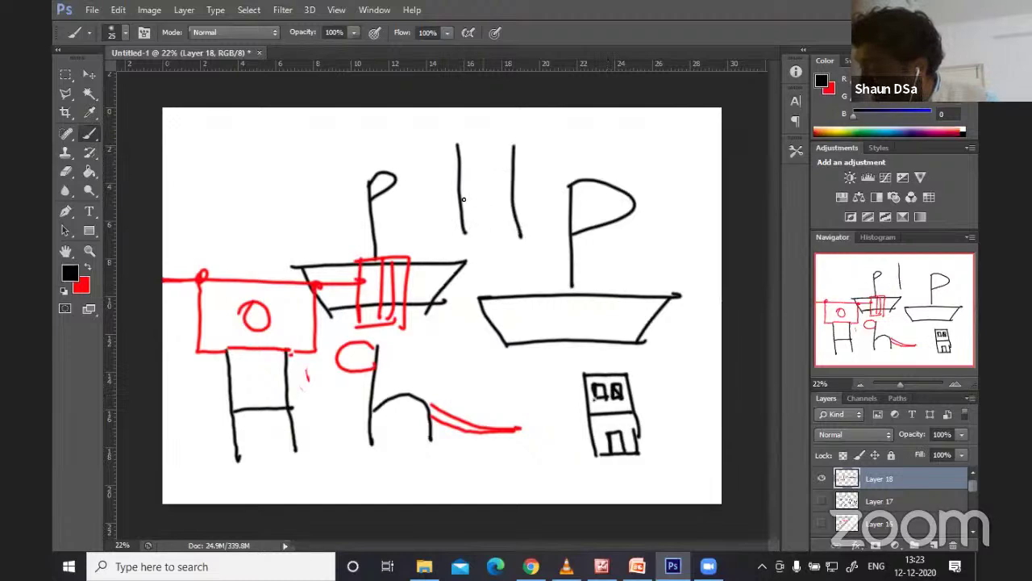
{"action": "left_click_drag", "start_coordinate": [513, 194], "coordinate": [461, 198]}
{"action": "mouse_move", "coordinate": [456, 144]}
{"action": "left_mouse_down"}
{"action": "mouse_move", "coordinate": [517, 149]}
{"action": "mouse_move", "coordinate": [537, 171]}
{"action": "mouse_move", "coordinate": [534, 191]}
{"action": "left_mouse_up"}
{"action": "mouse_move", "coordinate": [456, 145]}
{"action": "left_mouse_down"}
{"action": "mouse_move", "coordinate": [438, 193]}
{"action": "mouse_move", "coordinate": [475, 114]}
{"action": "mouse_move", "coordinate": [476, 144]}
{"action": "mouse_move", "coordinate": [484, 126]}
{"action": "mouse_move", "coordinate": [482, 137]}
{"action": "mouse_move", "coordinate": [497, 126]}
{"action": "mouse_move", "coordinate": [500, 139]}
{"action": "mouse_move", "coordinate": [469, 169]}
{"action": "mouse_move", "coordinate": [484, 185]}
{"action": "mouse_move", "coordinate": [499, 168]}
{"action": "mouse_move", "coordinate": [494, 189]}
{"action": "left_mouse_up"}
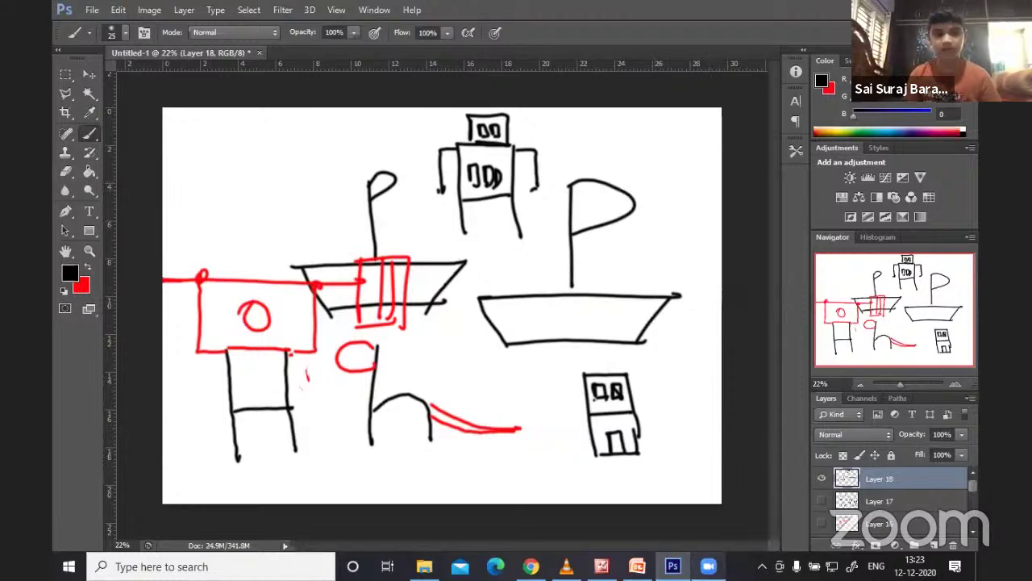
- Switch to Chrome and review the Question 1 example doodles for A, B and C in the "Doodles with basic alphabets" exercise
{"action": "left_click", "coordinate": [530, 566]}
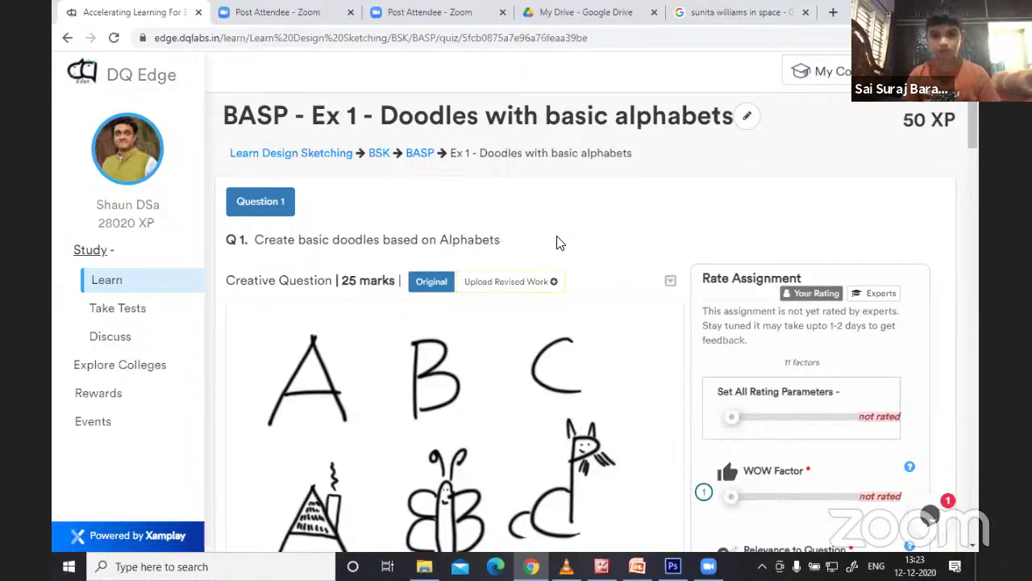
{"action": "scroll", "coordinate": [558, 242], "scroll_direction": "down", "scroll_amount": 3}
{"action": "scroll", "coordinate": [557, 242], "scroll_direction": "up", "scroll_amount": 2}
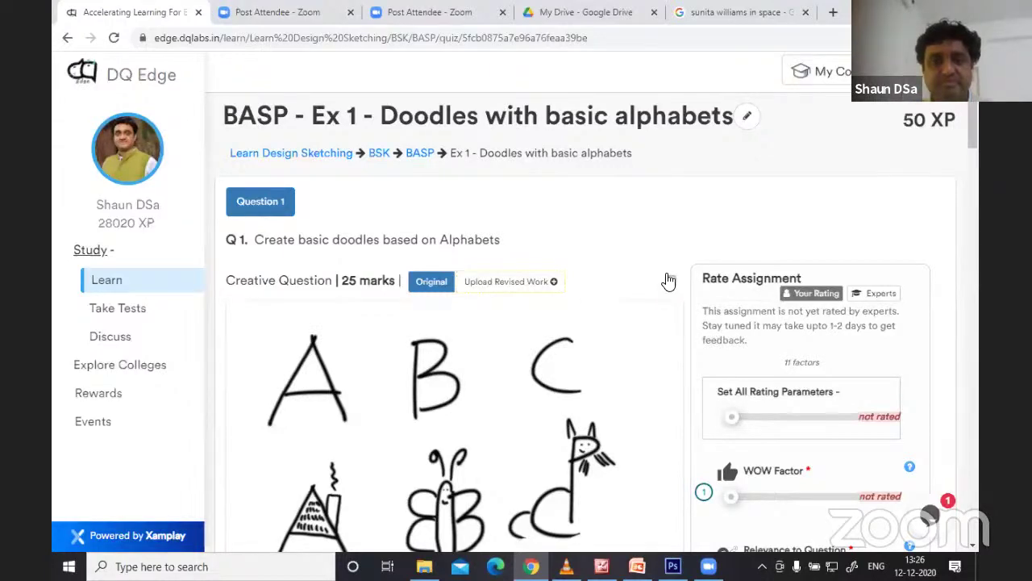
{"action": "scroll", "coordinate": [666, 274], "scroll_direction": "down", "scroll_amount": 3}
{"action": "scroll", "coordinate": [618, 282], "scroll_direction": "up", "scroll_amount": 2}
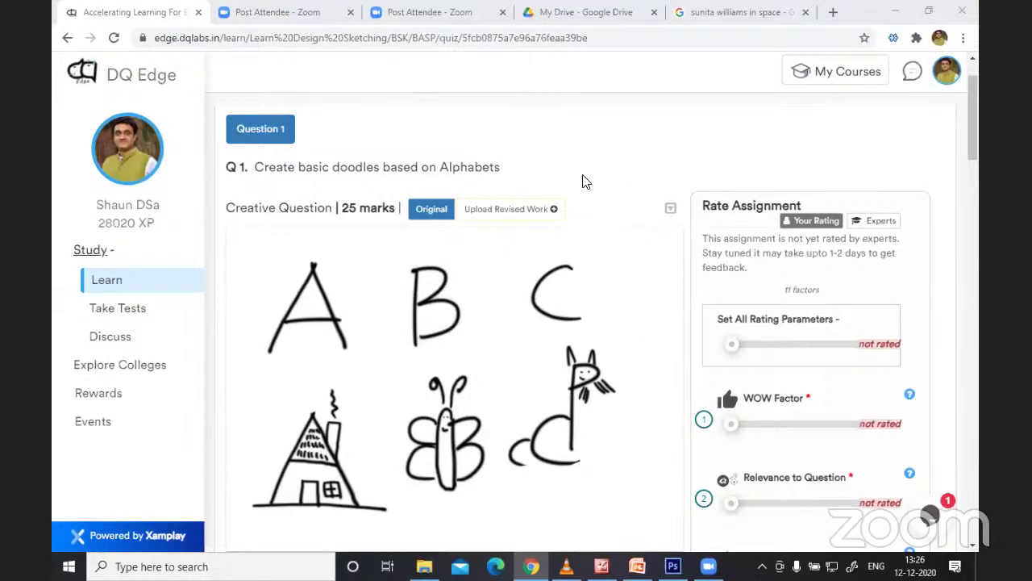
{"action": "scroll", "coordinate": [586, 181], "scroll_direction": "up", "scroll_amount": 1}
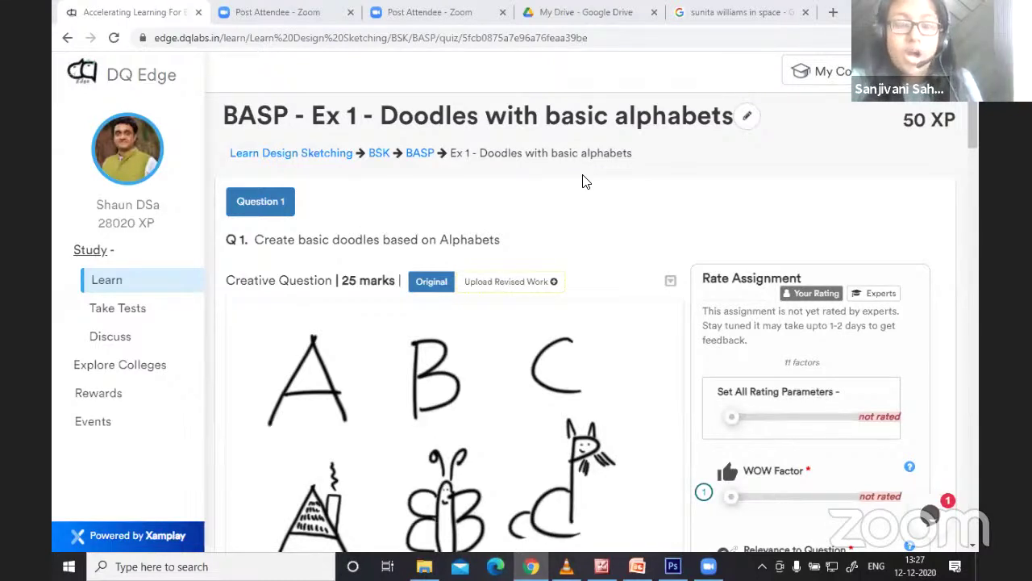
{"action": "scroll", "coordinate": [579, 169], "scroll_direction": "down", "scroll_amount": 1}
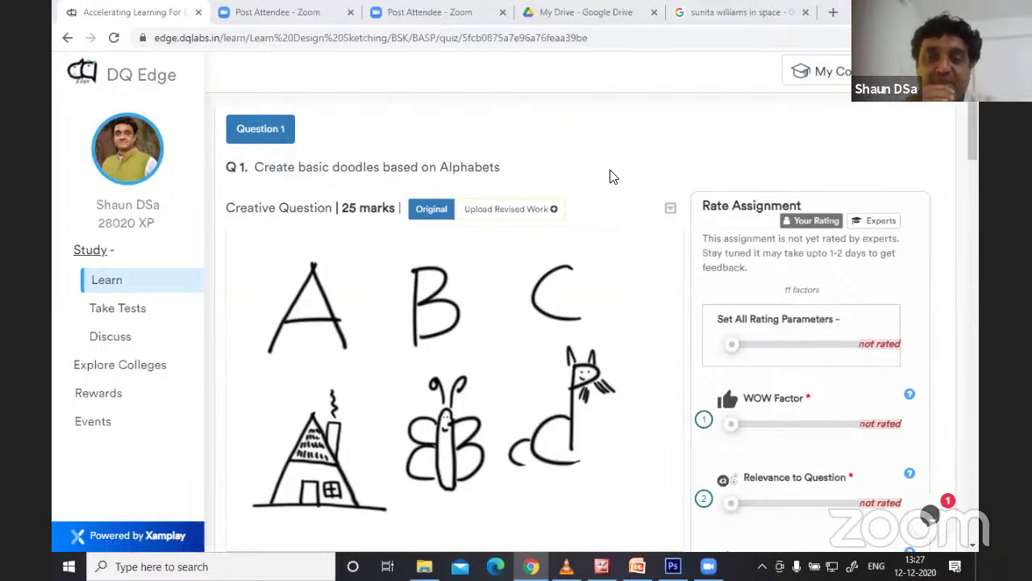
- Browse the related student submissions below the example doodles on the exercise page
{"action": "scroll", "coordinate": [484, 288], "scroll_direction": "down", "scroll_amount": 8}
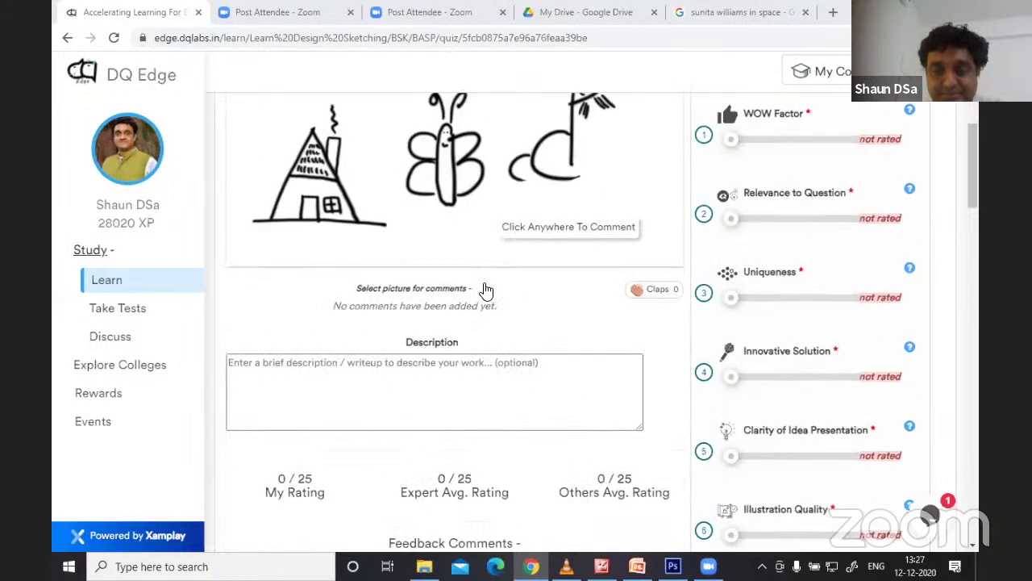
{"action": "scroll", "coordinate": [486, 291], "scroll_direction": "down", "scroll_amount": 10}
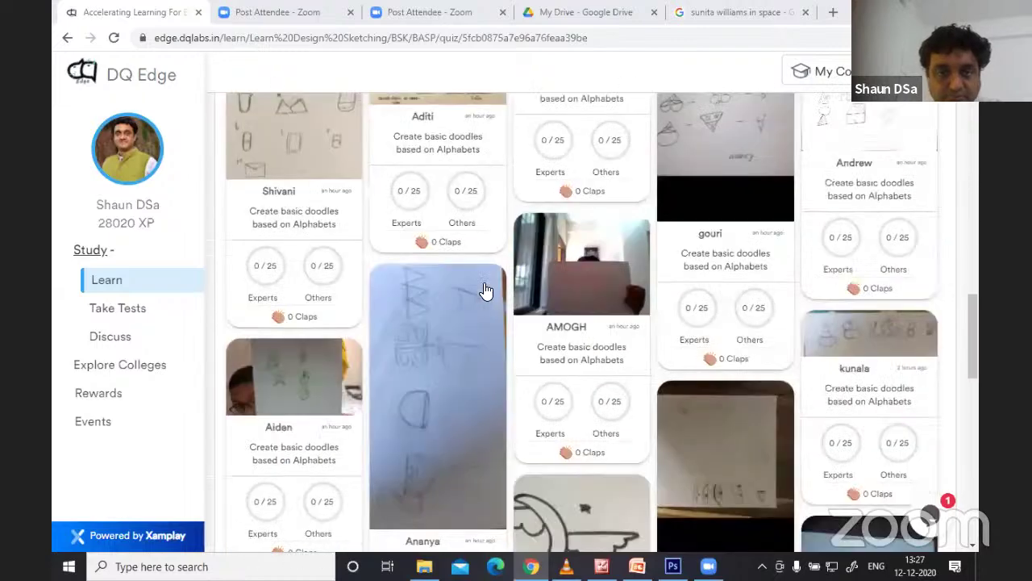
{"action": "scroll", "coordinate": [486, 290], "scroll_direction": "up", "scroll_amount": 2}
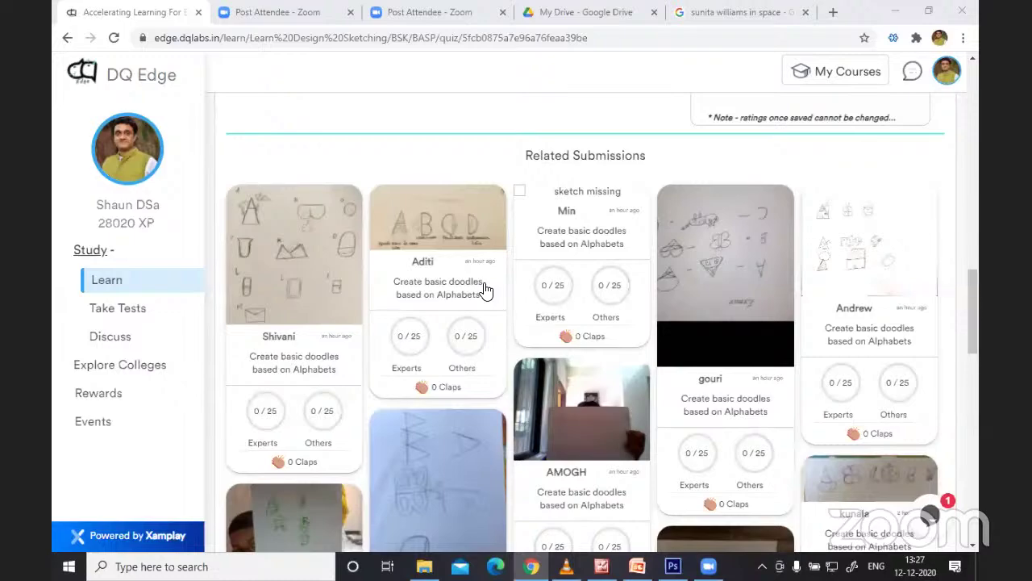
{"action": "scroll", "coordinate": [486, 290], "scroll_direction": "down", "scroll_amount": 8}
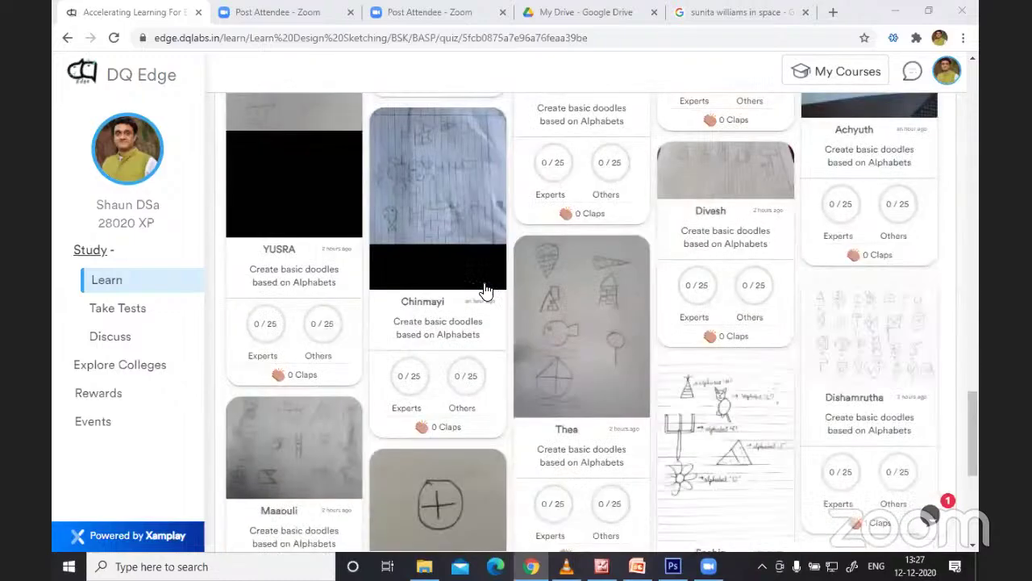
{"action": "scroll", "coordinate": [487, 290], "scroll_direction": "up", "scroll_amount": 5}
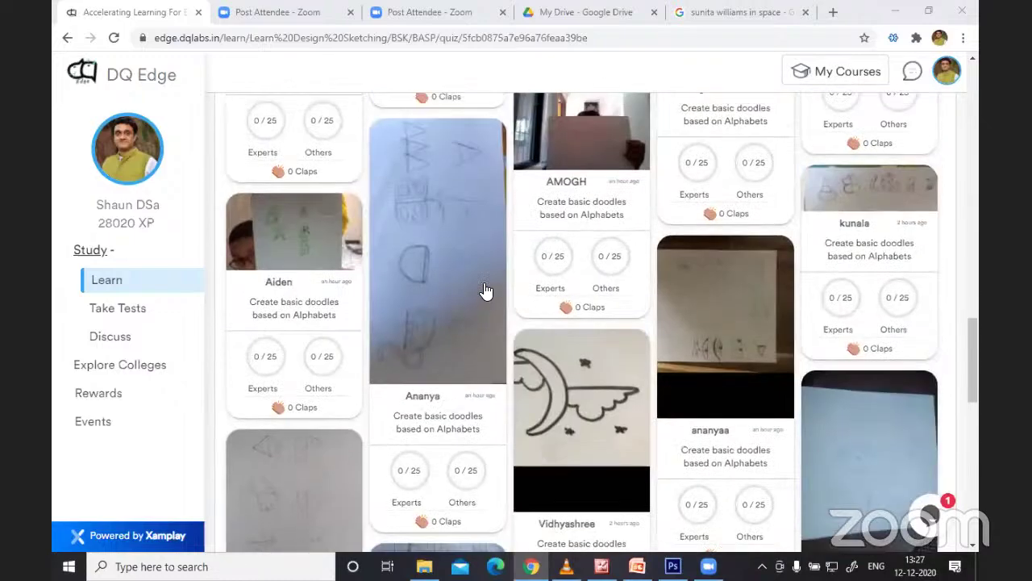
- Reload the exercise page and check its related submissions again
{"action": "left_click", "coordinate": [486, 291]}
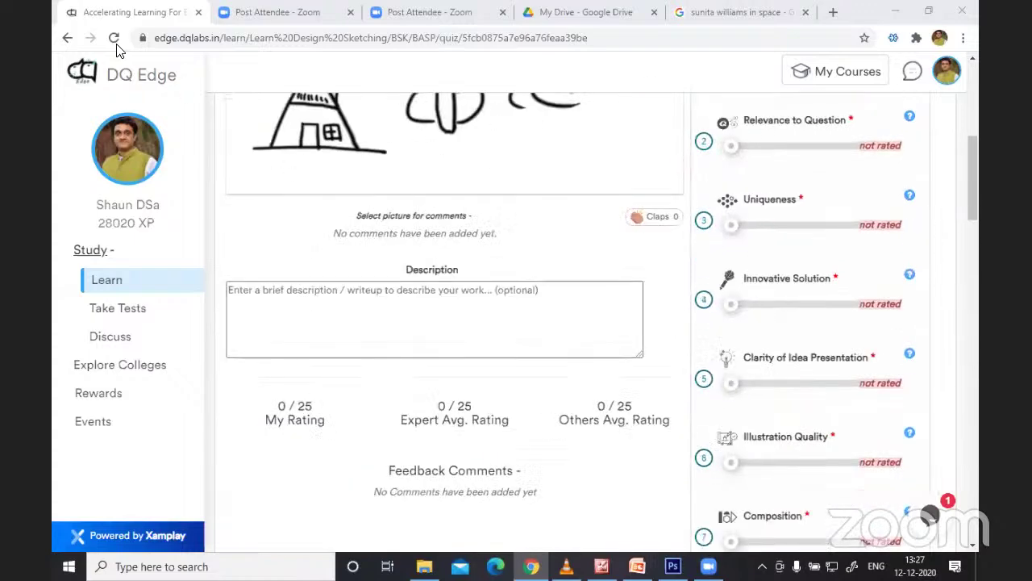
{"action": "scroll", "coordinate": [468, 215], "scroll_direction": "down", "scroll_amount": 4}
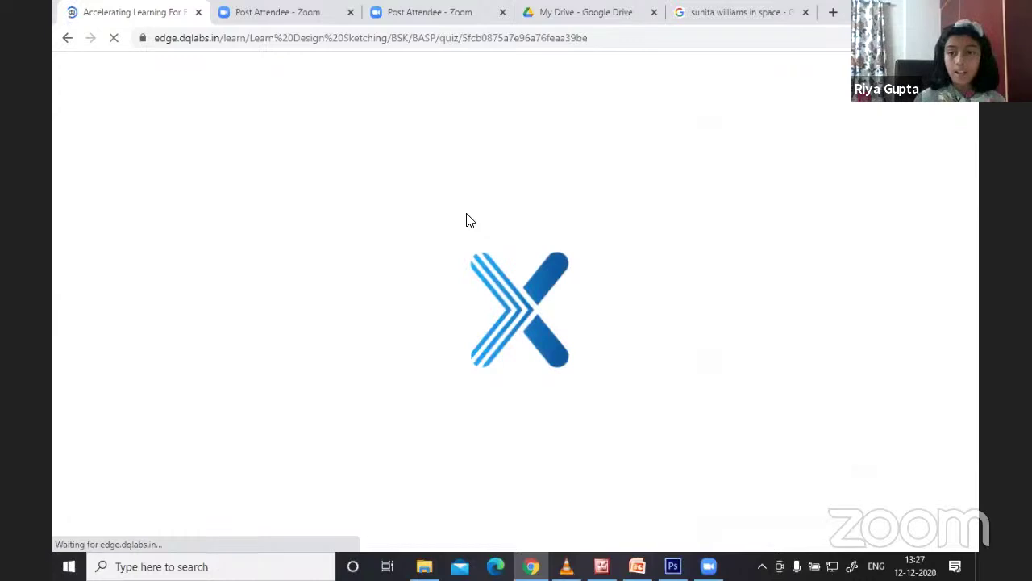
{"action": "scroll", "coordinate": [470, 221], "scroll_direction": "down", "scroll_amount": 10}
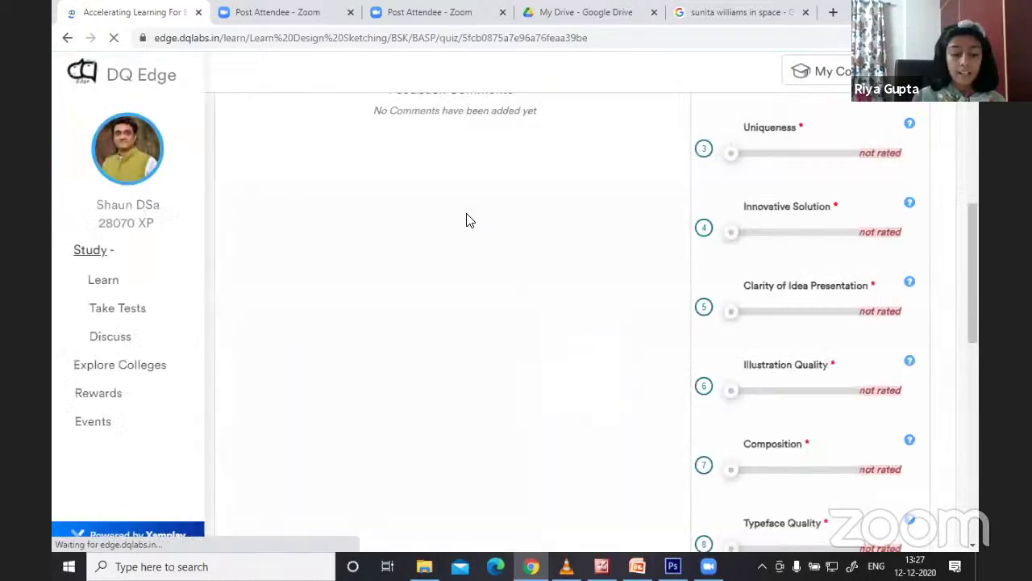
{"action": "scroll", "coordinate": [470, 220], "scroll_direction": "down", "scroll_amount": 6}
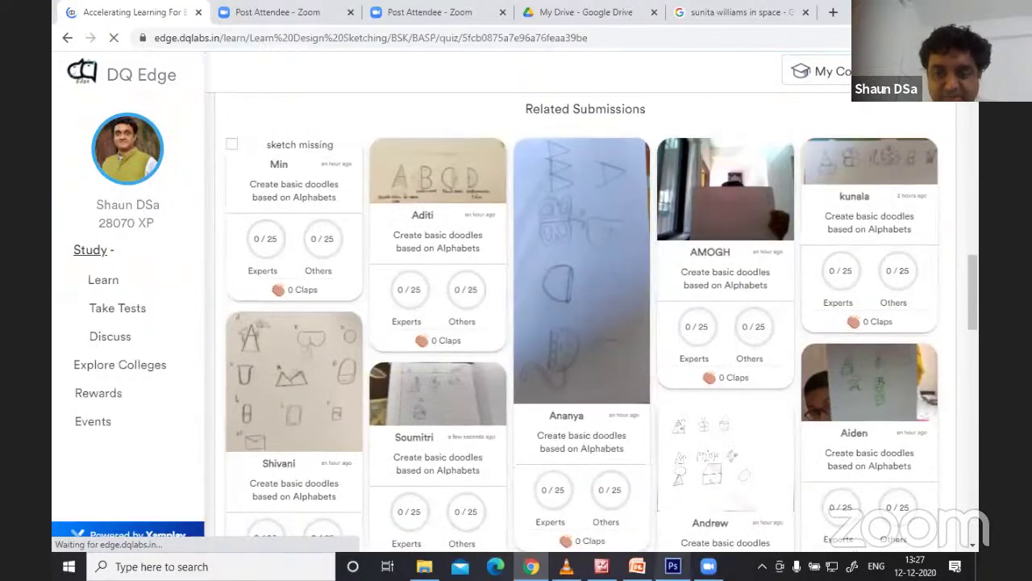
- Switch back to Photoshop, hide Layer 18 and add a new blank layer
{"action": "left_click", "coordinate": [676, 562]}
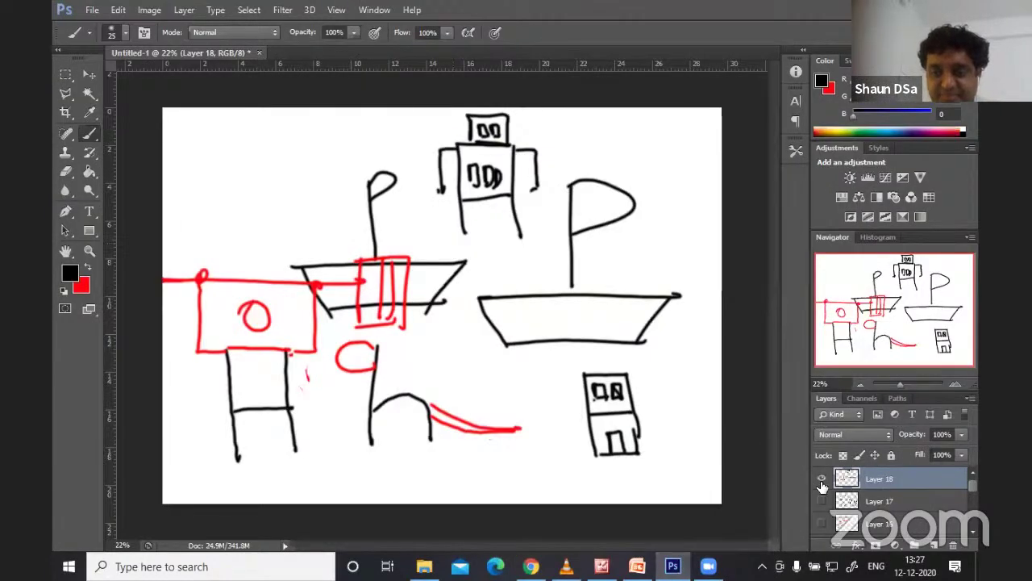
{"action": "left_click", "coordinate": [936, 545]}
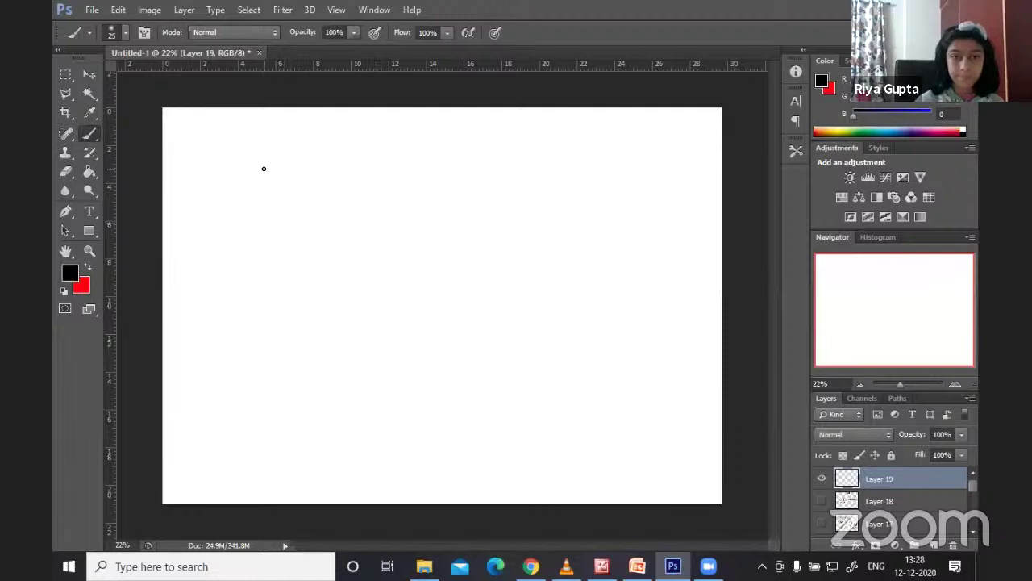
- Draw a black capital R in the upper left of the canvas and turn it into a figure with a round head, raised arms and feet
{"action": "mouse_move", "coordinate": [263, 168]}
{"action": "left_mouse_down"}
{"action": "mouse_move", "coordinate": [268, 289]}
{"action": "mouse_move", "coordinate": [312, 177]}
{"action": "mouse_move", "coordinate": [283, 230]}
{"action": "mouse_move", "coordinate": [265, 233]}
{"action": "mouse_move", "coordinate": [353, 286]}
{"action": "left_mouse_up"}
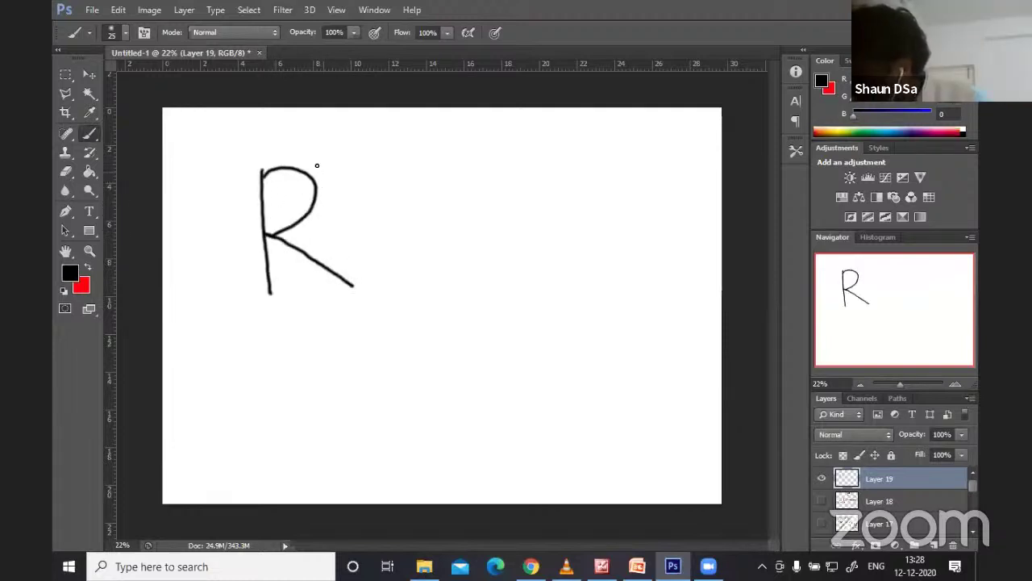
{"action": "left_click_drag", "start_coordinate": [294, 127], "coordinate": [268, 122]}
{"action": "left_click_drag", "start_coordinate": [316, 187], "coordinate": [336, 150]}
{"action": "mouse_move", "coordinate": [266, 184]}
{"action": "left_mouse_down"}
{"action": "mouse_move", "coordinate": [242, 181]}
{"action": "mouse_move", "coordinate": [244, 149]}
{"action": "left_mouse_up"}
{"action": "left_click_drag", "start_coordinate": [271, 294], "coordinate": [284, 289]}
{"action": "mouse_move", "coordinate": [369, 282]}
{"action": "left_mouse_down"}
{"action": "mouse_move", "coordinate": [351, 287]}
{"action": "mouse_move", "coordinate": [369, 281]}
{"action": "left_mouse_up"}
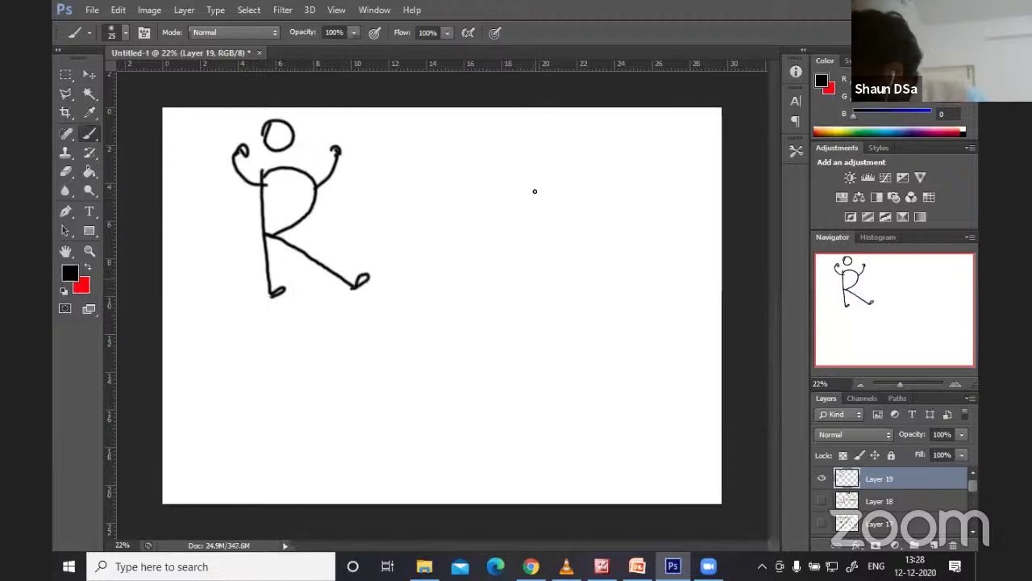
- Draw a second R in the upper right of the canvas and turn it into an octopus with wavy tentacles and a smiling face
{"action": "mouse_move", "coordinate": [528, 178]}
{"action": "left_mouse_down"}
{"action": "mouse_move", "coordinate": [531, 274]}
{"action": "mouse_move", "coordinate": [574, 184]}
{"action": "mouse_move", "coordinate": [538, 232]}
{"action": "mouse_move", "coordinate": [610, 289]}
{"action": "left_mouse_up"}
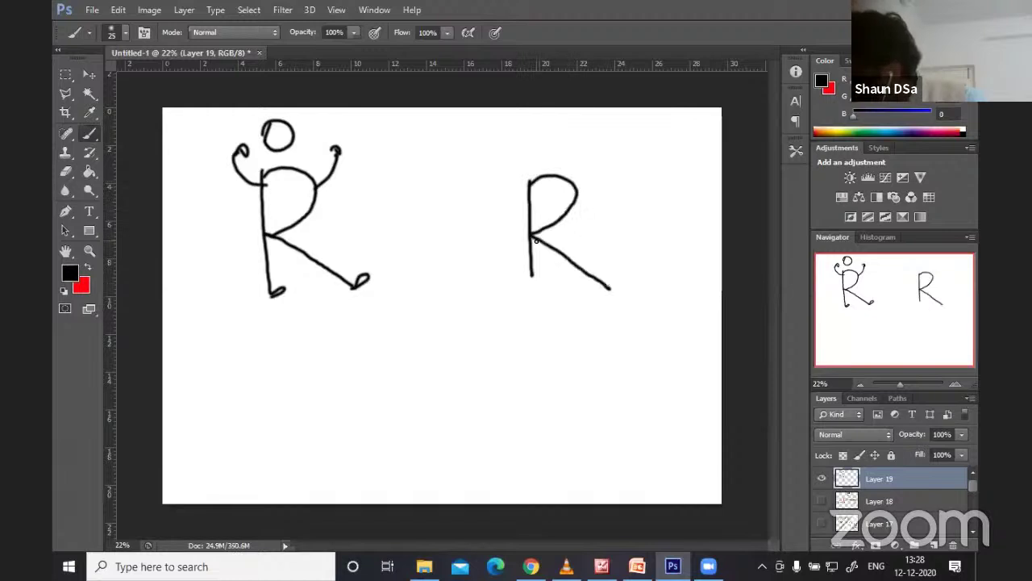
{"action": "mouse_move", "coordinate": [530, 236]}
{"action": "left_mouse_down"}
{"action": "mouse_move", "coordinate": [478, 313]}
{"action": "mouse_move", "coordinate": [575, 316]}
{"action": "mouse_move", "coordinate": [528, 312]}
{"action": "mouse_move", "coordinate": [532, 348]}
{"action": "left_mouse_up"}
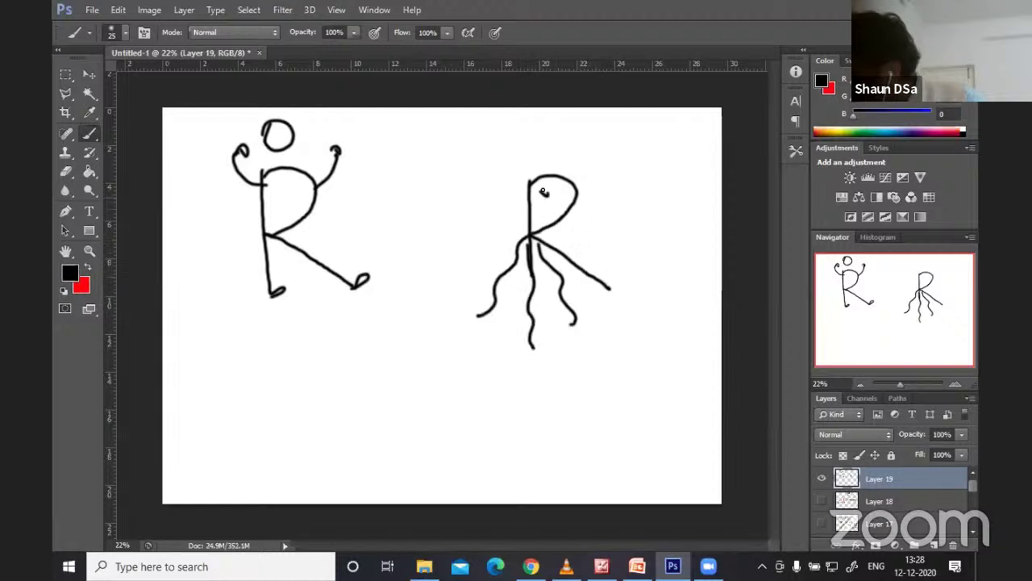
{"action": "left_click_drag", "start_coordinate": [544, 191], "coordinate": [546, 197]}
{"action": "left_click_drag", "start_coordinate": [556, 190], "coordinate": [555, 198]}
{"action": "left_click_drag", "start_coordinate": [538, 207], "coordinate": [559, 209]}
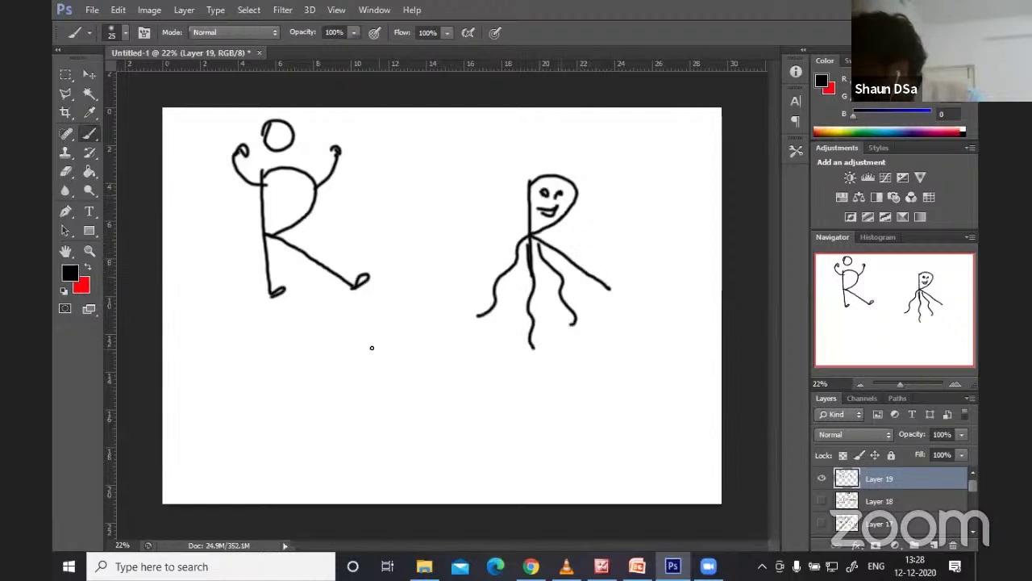
- Draw a third R in the lower middle of the canvas and turn it into a kite with a long wavy string and a small bow
{"action": "mouse_move", "coordinate": [355, 342]}
{"action": "left_mouse_down"}
{"action": "mouse_move", "coordinate": [359, 399]}
{"action": "mouse_move", "coordinate": [355, 347]}
{"action": "mouse_move", "coordinate": [388, 327]}
{"action": "mouse_move", "coordinate": [389, 341]}
{"action": "mouse_move", "coordinate": [361, 368]}
{"action": "mouse_move", "coordinate": [409, 410]}
{"action": "left_mouse_up"}
{"action": "mouse_move", "coordinate": [361, 385]}
{"action": "left_mouse_down"}
{"action": "mouse_move", "coordinate": [364, 421]}
{"action": "mouse_move", "coordinate": [329, 502]}
{"action": "left_mouse_up"}
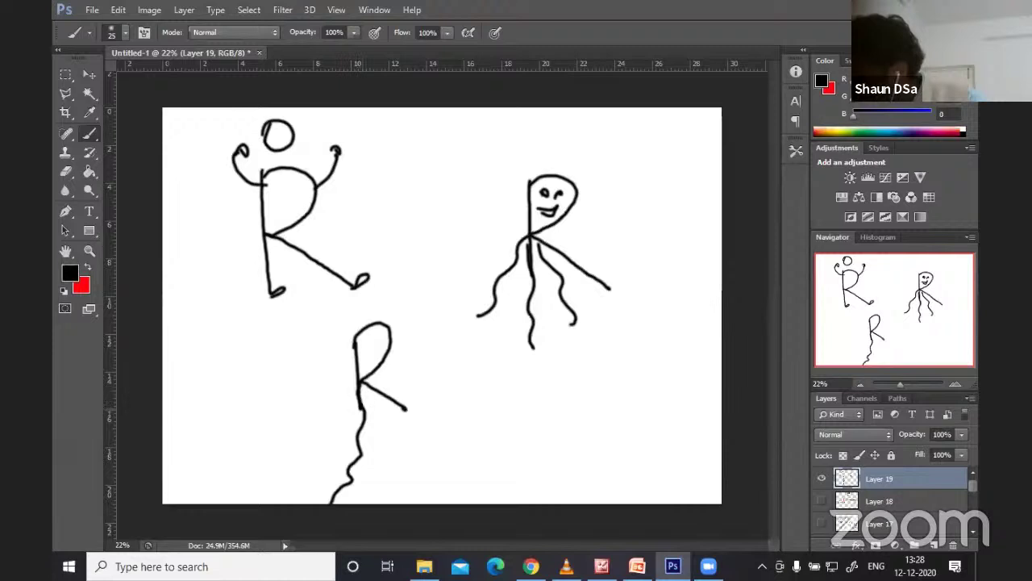
{"action": "mouse_move", "coordinate": [355, 381]}
{"action": "left_mouse_down"}
{"action": "mouse_move", "coordinate": [348, 401]}
{"action": "mouse_move", "coordinate": [373, 395]}
{"action": "left_mouse_up"}
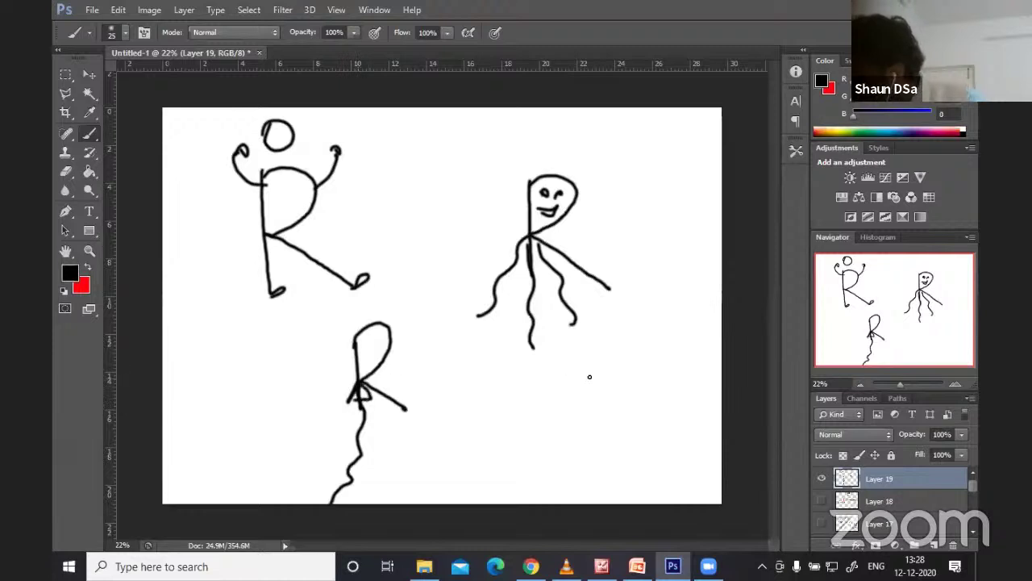
- Draw a fourth R in the lower right of the canvas, lengthen its stem and leg, and join them with a baseline
{"action": "left_click_drag", "start_coordinate": [586, 347], "coordinate": [582, 414]}
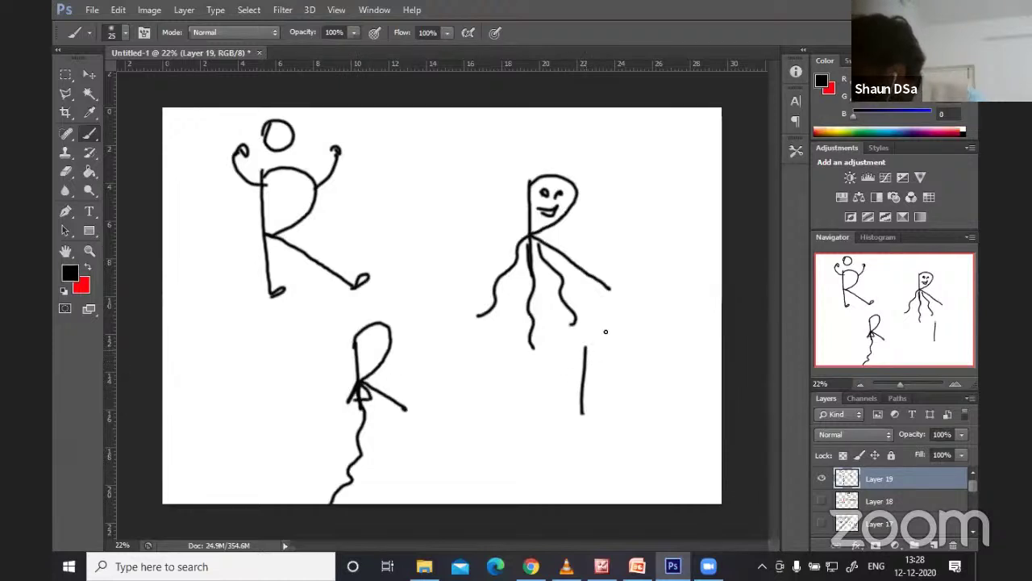
{"action": "mouse_move", "coordinate": [584, 346]}
{"action": "left_mouse_down"}
{"action": "mouse_move", "coordinate": [616, 330]}
{"action": "mouse_move", "coordinate": [593, 379]}
{"action": "mouse_move", "coordinate": [581, 381]}
{"action": "mouse_move", "coordinate": [638, 417]}
{"action": "left_mouse_up"}
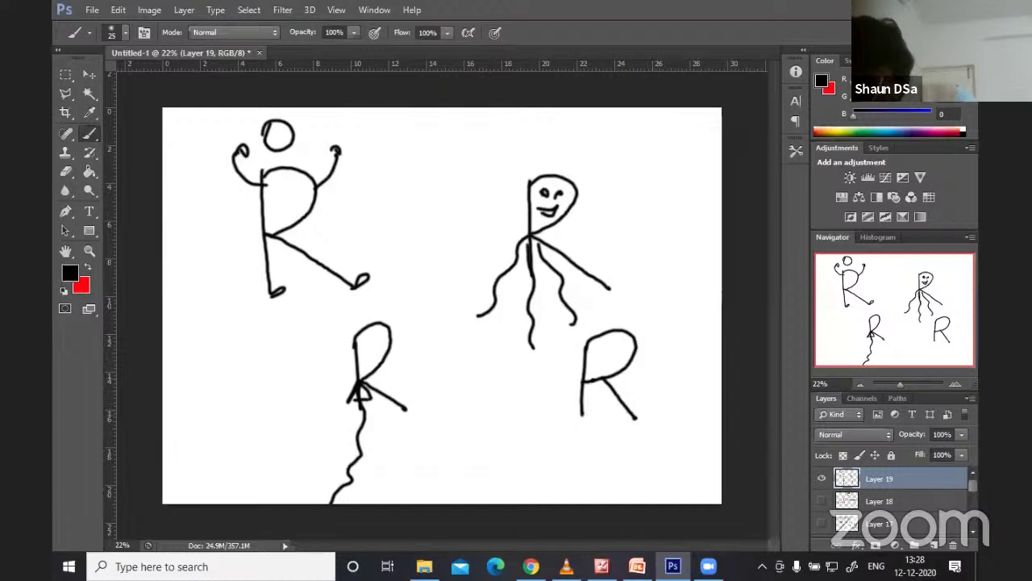
{"action": "left_click_drag", "start_coordinate": [585, 384], "coordinate": [584, 437]}
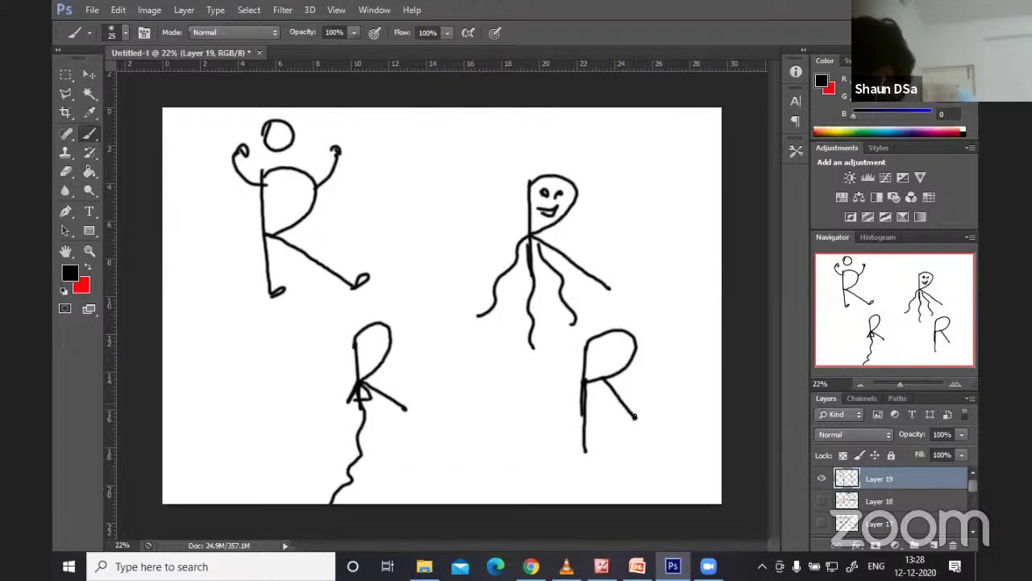
{"action": "mouse_move", "coordinate": [634, 416]}
{"action": "left_mouse_down"}
{"action": "mouse_move", "coordinate": [662, 447]}
{"action": "mouse_move", "coordinate": [584, 446]}
{"action": "left_mouse_up"}
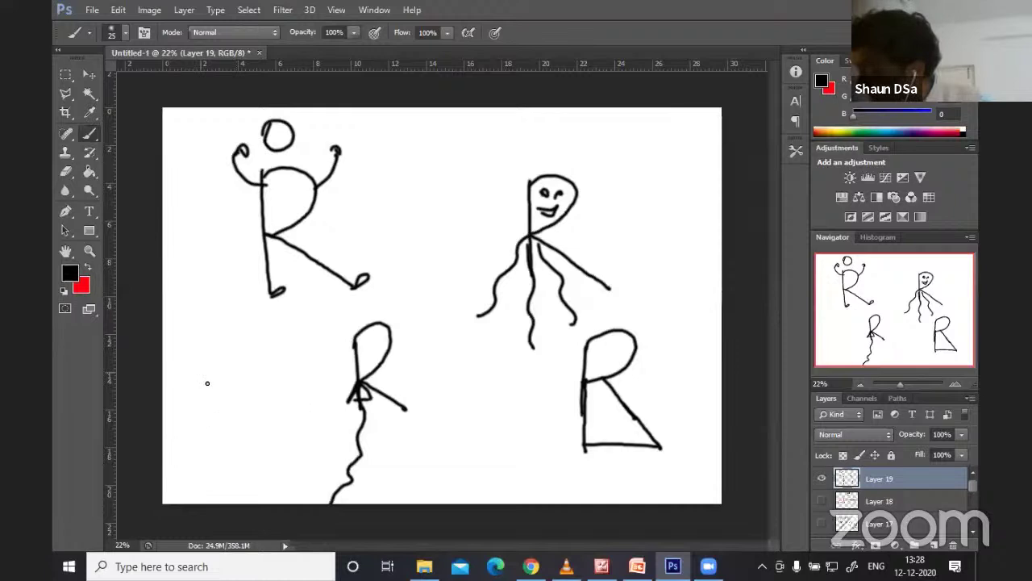
- Draw an R lying on its side in the lower left of the canvas and add a triangular wing on each side of its bowl
{"action": "mouse_move", "coordinate": [200, 417]}
{"action": "left_mouse_down"}
{"action": "mouse_move", "coordinate": [302, 416]}
{"action": "mouse_move", "coordinate": [257, 414]}
{"action": "left_mouse_up"}
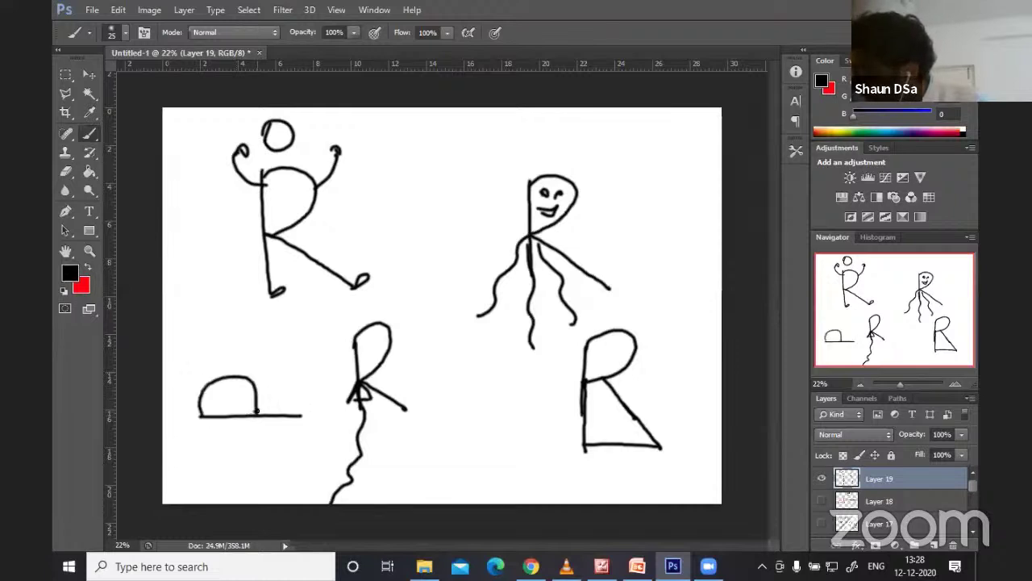
{"action": "left_click", "coordinate": [317, 357], "text": "shift"}
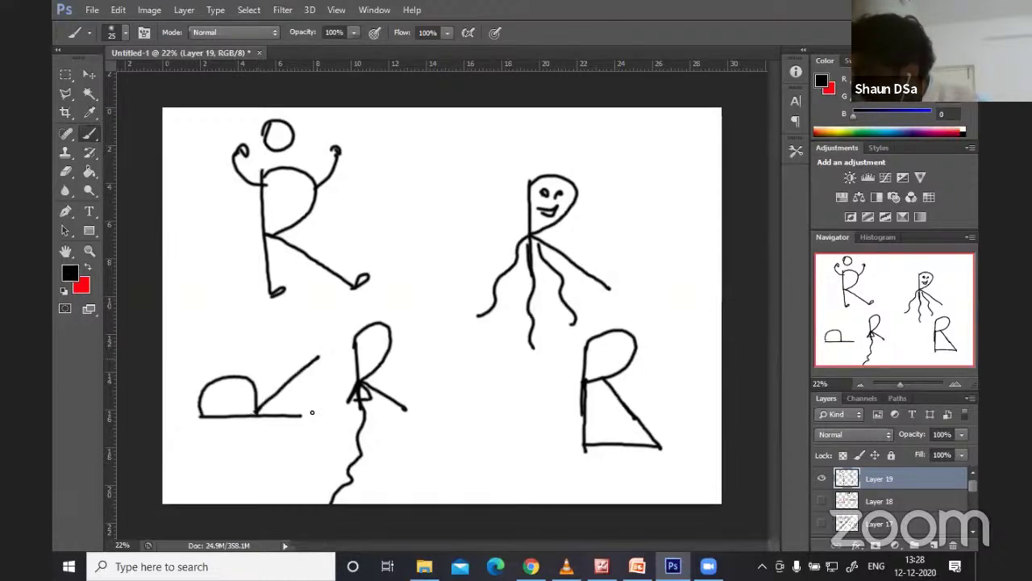
{"action": "left_click", "coordinate": [316, 403], "text": "shift"}
{"action": "left_click_drag", "start_coordinate": [318, 412], "coordinate": [301, 416]}
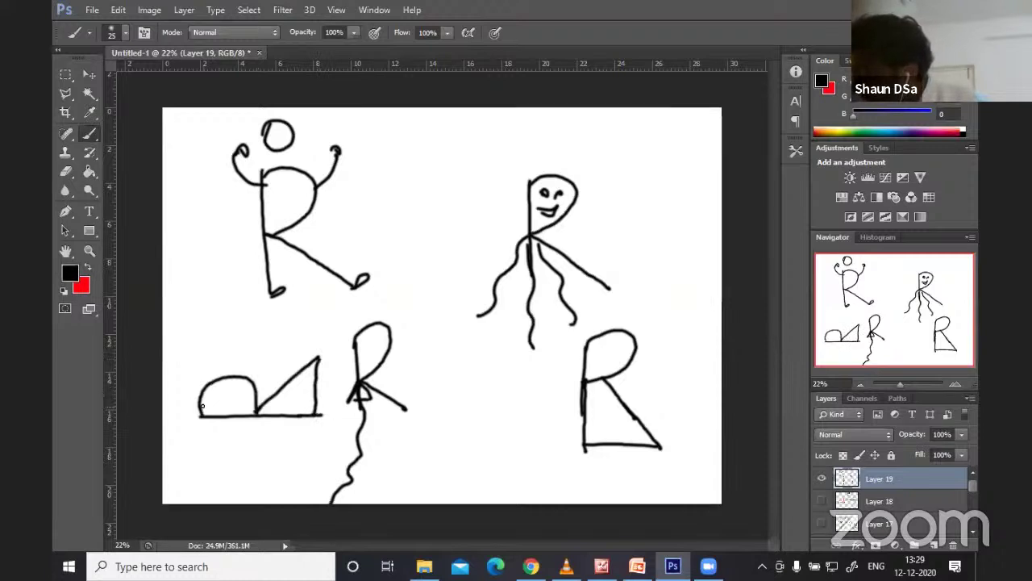
{"action": "left_click_drag", "start_coordinate": [201, 412], "coordinate": [160, 370]}
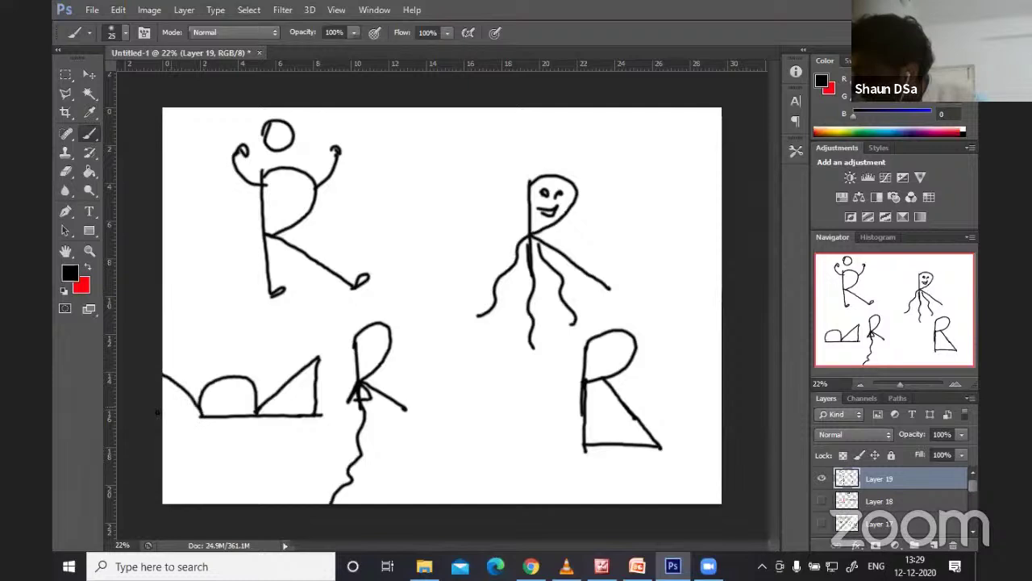
{"action": "left_click_drag", "start_coordinate": [157, 414], "coordinate": [202, 416]}
- Give the winged sideways R a face with squinting eyes and a smile, plus two curled antennae
{"action": "left_click_drag", "start_coordinate": [212, 394], "coordinate": [244, 401]}
{"action": "left_click_drag", "start_coordinate": [247, 406], "coordinate": [235, 405]}
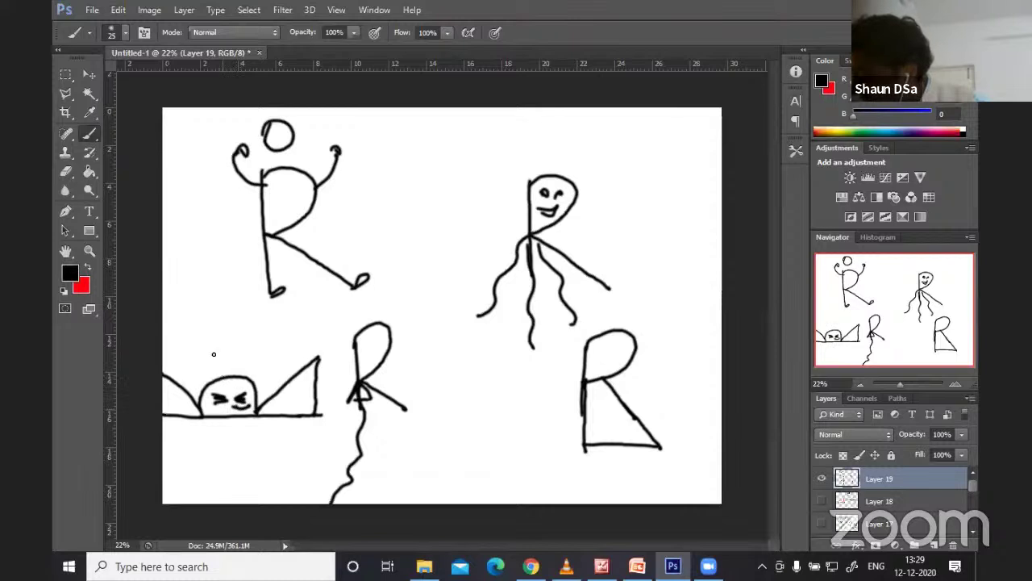
{"action": "left_click_drag", "start_coordinate": [214, 354], "coordinate": [214, 379]}
{"action": "mouse_move", "coordinate": [246, 375]}
{"action": "left_mouse_down"}
{"action": "mouse_move", "coordinate": [254, 355]}
{"action": "mouse_move", "coordinate": [258, 364]}
{"action": "left_mouse_up"}
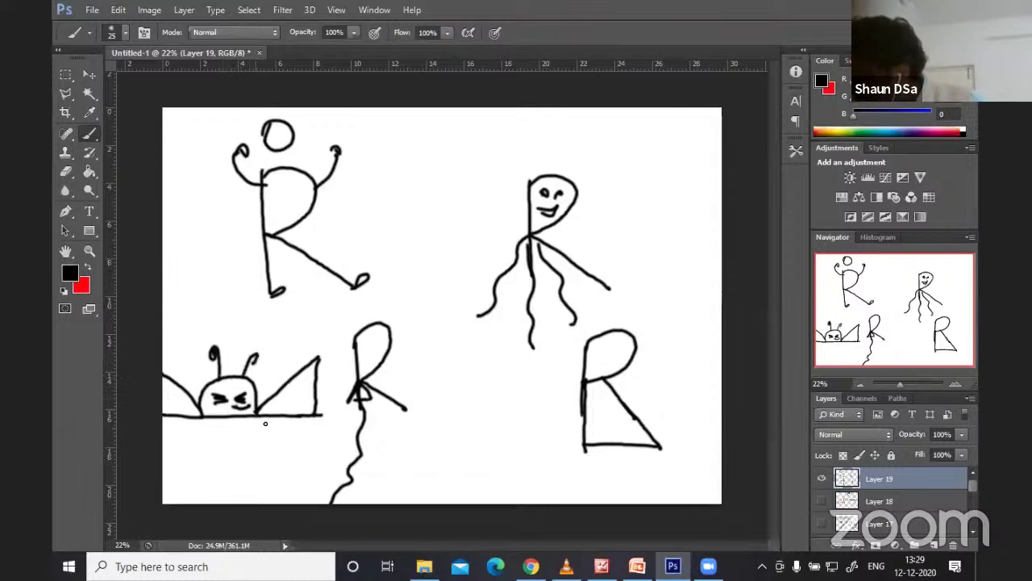
- Add a pair of open lower wings beneath the baseline of the winged sideways R in the lower left of the canvas
{"action": "left_click_drag", "start_coordinate": [262, 425], "coordinate": [291, 452]}
{"action": "left_click_drag", "start_coordinate": [259, 422], "coordinate": [317, 423]}
{"action": "left_click_drag", "start_coordinate": [204, 426], "coordinate": [168, 427]}
{"action": "left_click_drag", "start_coordinate": [208, 427], "coordinate": [173, 476]}
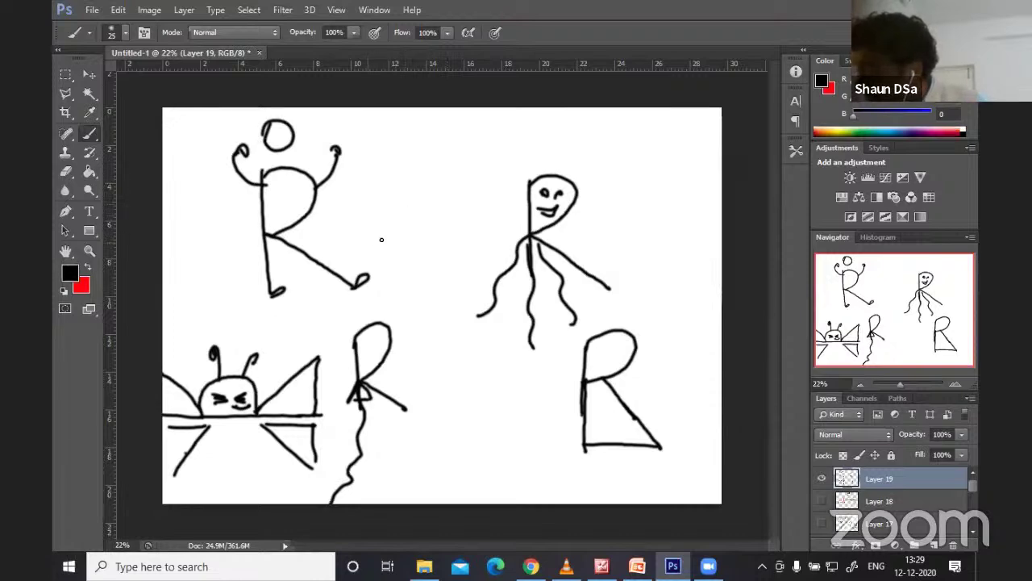
- Draw a sideways R between the two upper figures and turn it into a mountain sunrise with sun rays and jagged snow lines
{"action": "mouse_move", "coordinate": [382, 239]}
{"action": "left_mouse_down"}
{"action": "mouse_move", "coordinate": [467, 236]}
{"action": "mouse_move", "coordinate": [373, 211]}
{"action": "mouse_move", "coordinate": [413, 212]}
{"action": "mouse_move", "coordinate": [419, 238]}
{"action": "mouse_move", "coordinate": [481, 194]}
{"action": "left_mouse_up"}
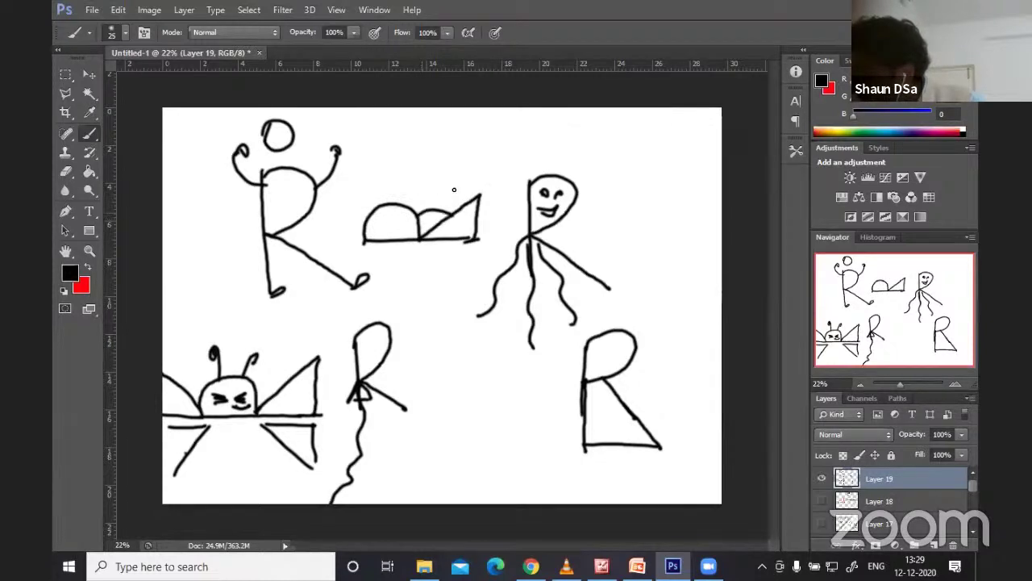
{"action": "left_click_drag", "start_coordinate": [447, 185], "coordinate": [442, 204]}
{"action": "left_click_drag", "start_coordinate": [433, 184], "coordinate": [429, 206]}
{"action": "left_click_drag", "start_coordinate": [415, 188], "coordinate": [416, 212]}
{"action": "mouse_move", "coordinate": [456, 187]}
{"action": "left_mouse_down"}
{"action": "mouse_move", "coordinate": [448, 206]}
{"action": "mouse_move", "coordinate": [481, 214]}
{"action": "left_mouse_up"}
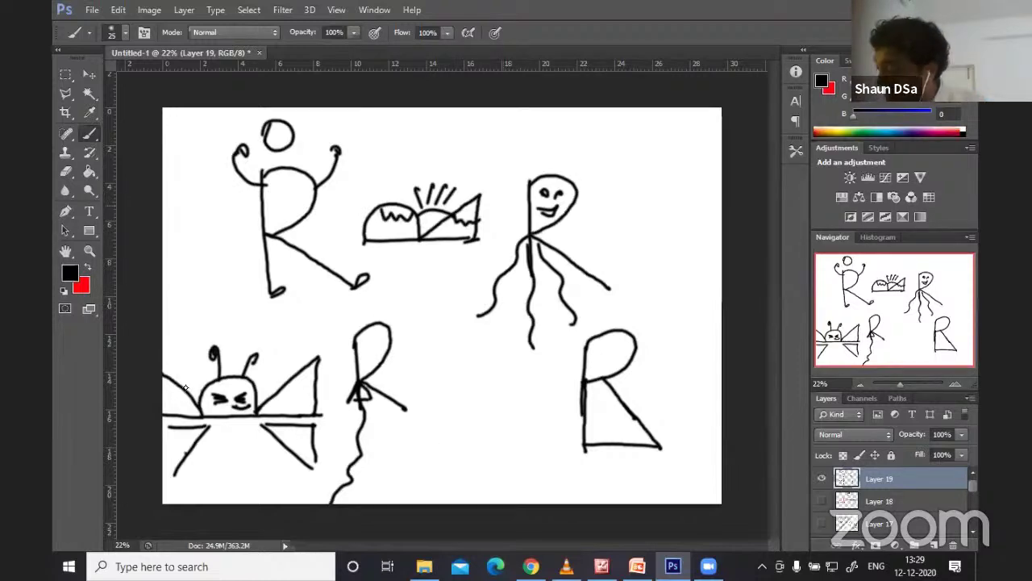
- Trace the sideways R inside the mountain sunrise doodle in red
{"action": "key", "text": "x"}
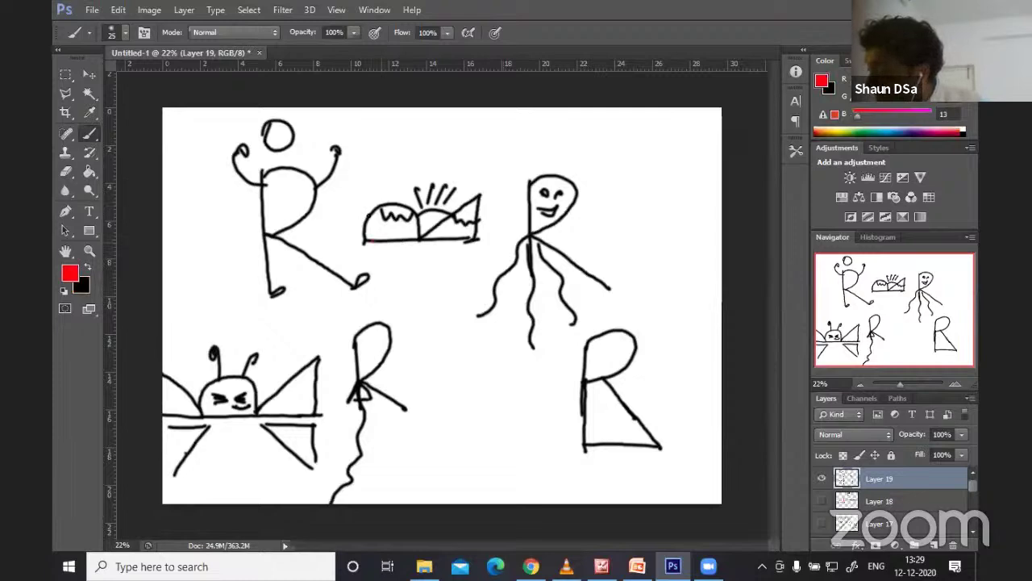
{"action": "left_click_drag", "start_coordinate": [365, 240], "coordinate": [482, 238]}
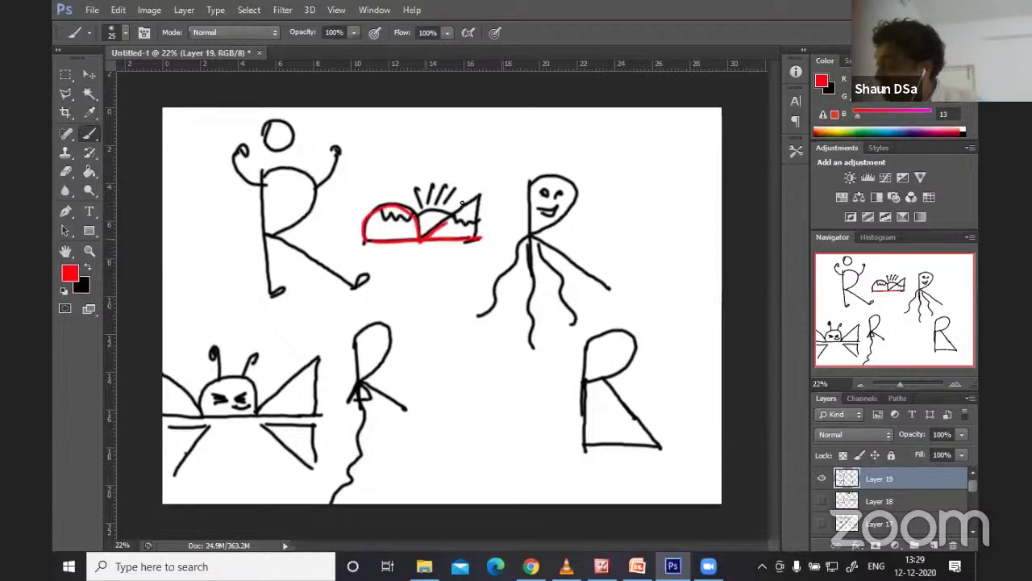
{"action": "left_click_drag", "start_coordinate": [462, 203], "coordinate": [483, 196]}
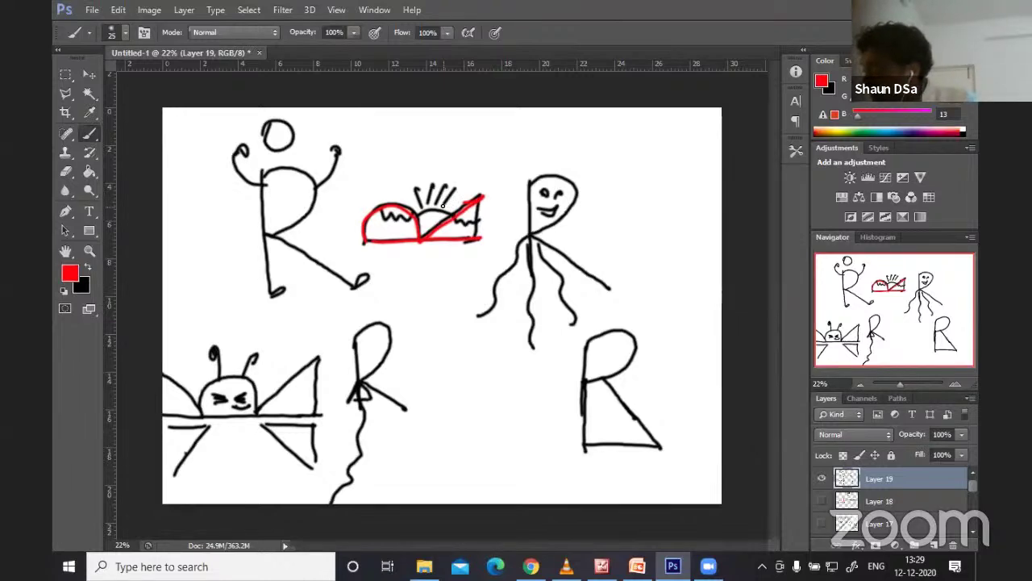
- Draw a sideways R in black in the upper right as the eyes of a face, adding a smile, head outline, spiky hair and ears
{"action": "key", "text": "x"}
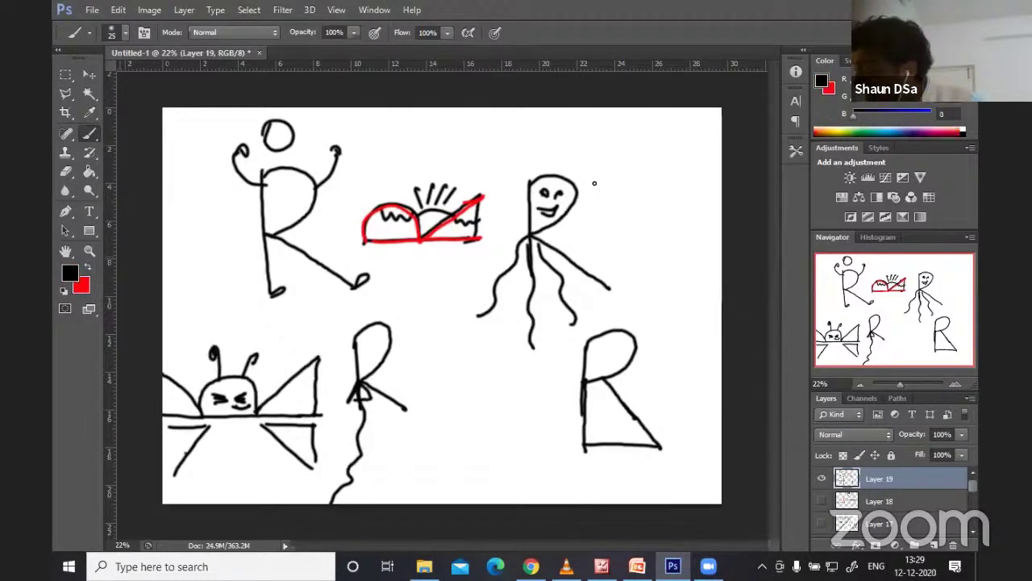
{"action": "mouse_move", "coordinate": [594, 183]}
{"action": "left_mouse_down"}
{"action": "mouse_move", "coordinate": [668, 178]}
{"action": "mouse_move", "coordinate": [614, 163]}
{"action": "mouse_move", "coordinate": [668, 167]}
{"action": "left_mouse_up"}
{"action": "left_click_drag", "start_coordinate": [654, 216], "coordinate": [606, 208]}
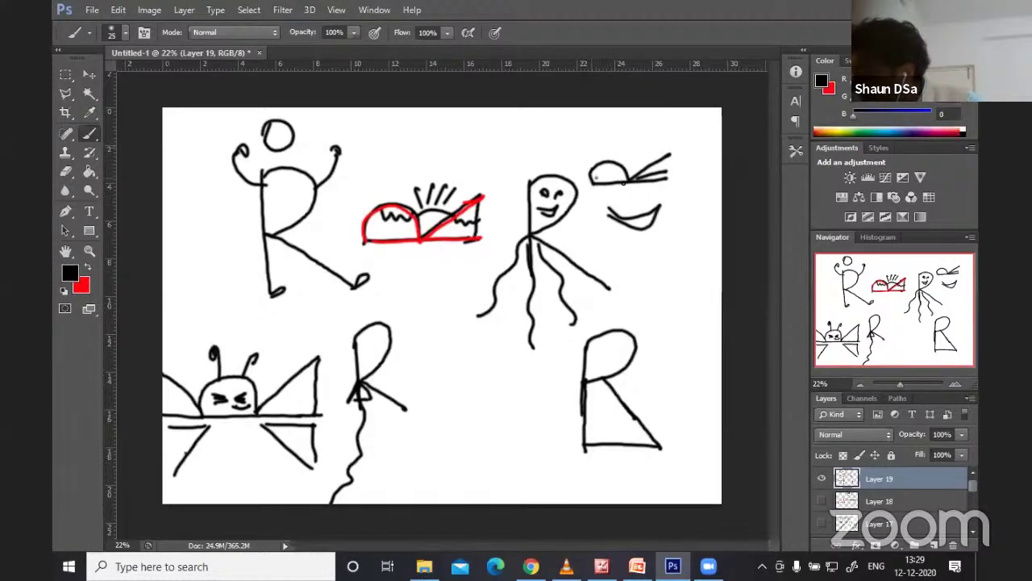
{"action": "mouse_move", "coordinate": [594, 139]}
{"action": "left_mouse_down"}
{"action": "mouse_move", "coordinate": [567, 207]}
{"action": "mouse_move", "coordinate": [649, 260]}
{"action": "mouse_move", "coordinate": [687, 236]}
{"action": "mouse_move", "coordinate": [670, 152]}
{"action": "mouse_move", "coordinate": [587, 146]}
{"action": "left_mouse_up"}
{"action": "mouse_move", "coordinate": [620, 117]}
{"action": "left_mouse_down"}
{"action": "mouse_move", "coordinate": [616, 150]}
{"action": "mouse_move", "coordinate": [638, 141]}
{"action": "left_mouse_up"}
{"action": "mouse_move", "coordinate": [666, 115]}
{"action": "left_mouse_down"}
{"action": "mouse_move", "coordinate": [655, 142]}
{"action": "mouse_move", "coordinate": [675, 154]}
{"action": "left_mouse_up"}
{"action": "left_click_drag", "start_coordinate": [692, 189], "coordinate": [692, 206]}
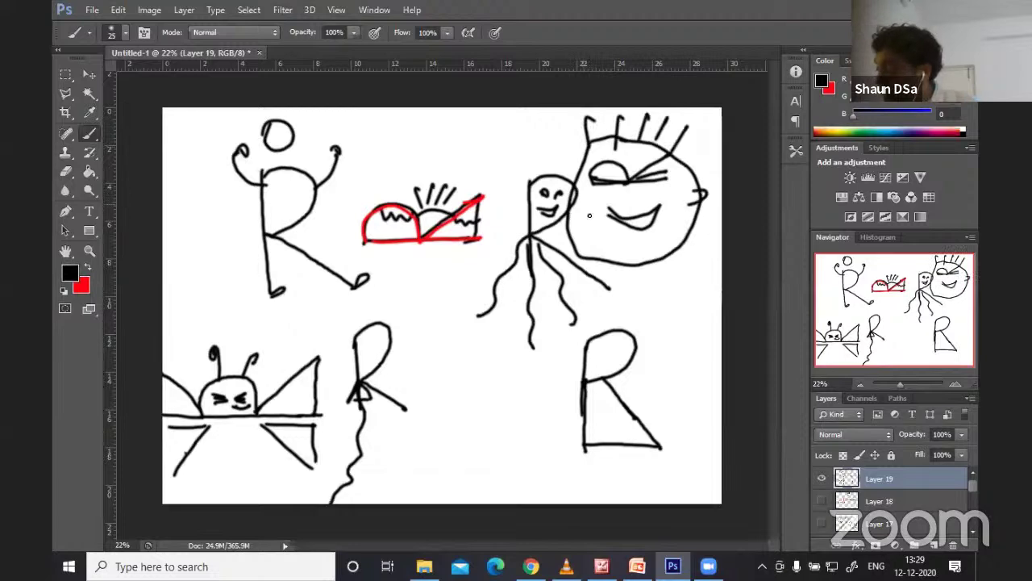
{"action": "left_click_drag", "start_coordinate": [577, 191], "coordinate": [591, 216]}
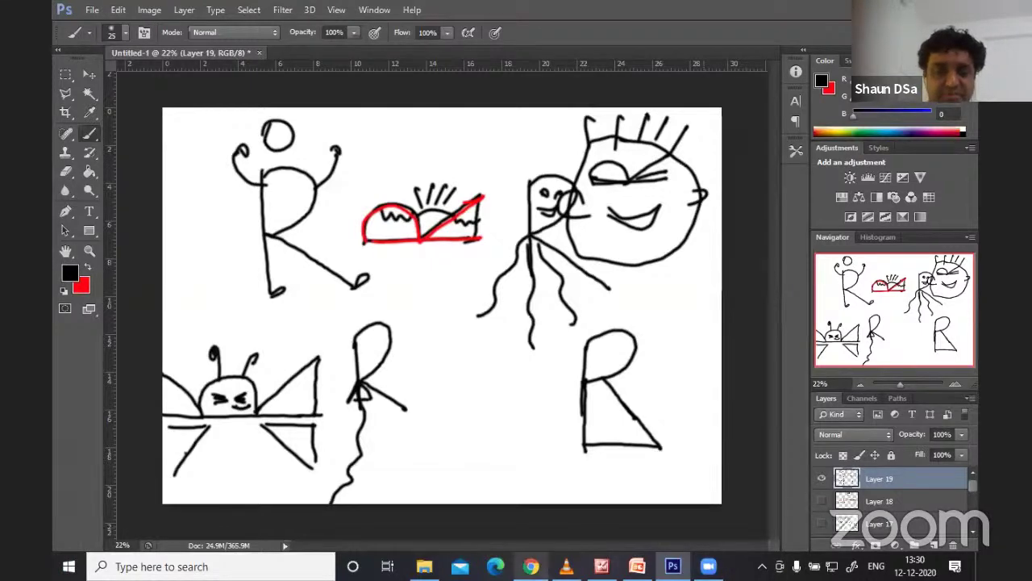
- Switch to Chrome, show the beginning of the Ex 1 - Doodles with basic alphabets exercise and highlight its web address
{"action": "mouse_move", "coordinate": [530, 565]}
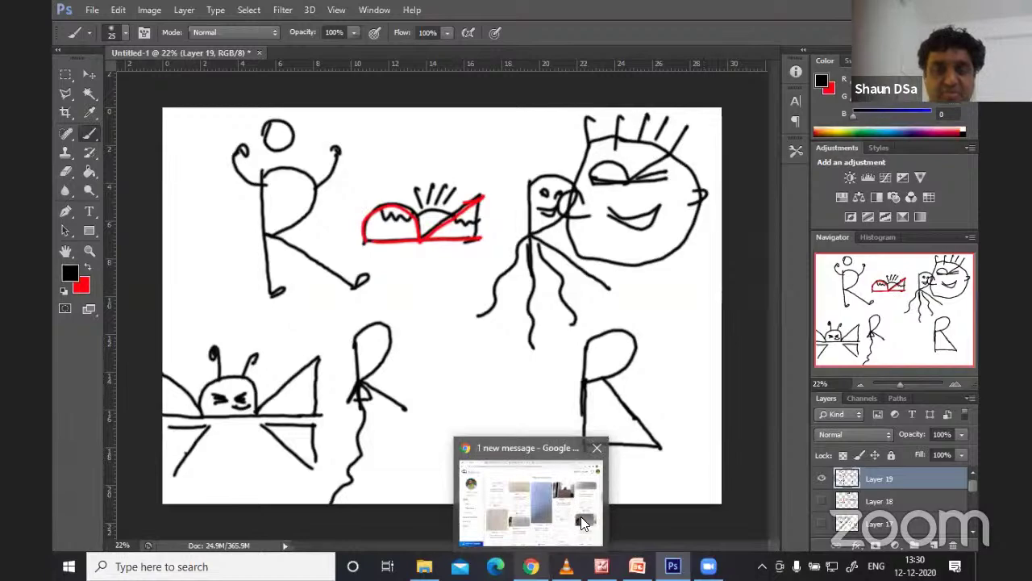
{"action": "left_click", "coordinate": [544, 502]}
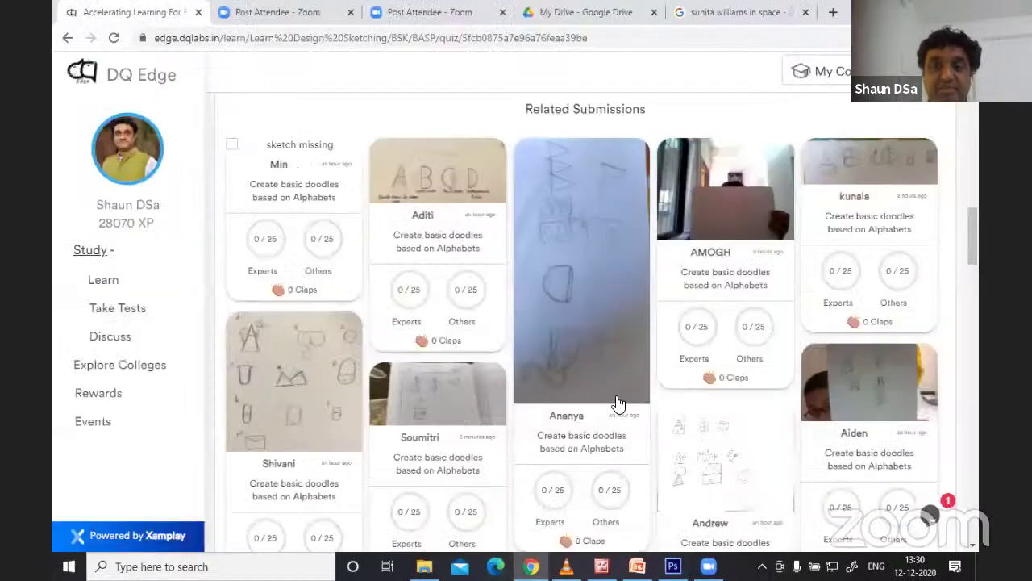
{"action": "scroll", "coordinate": [615, 403], "scroll_direction": "up", "scroll_amount": 10}
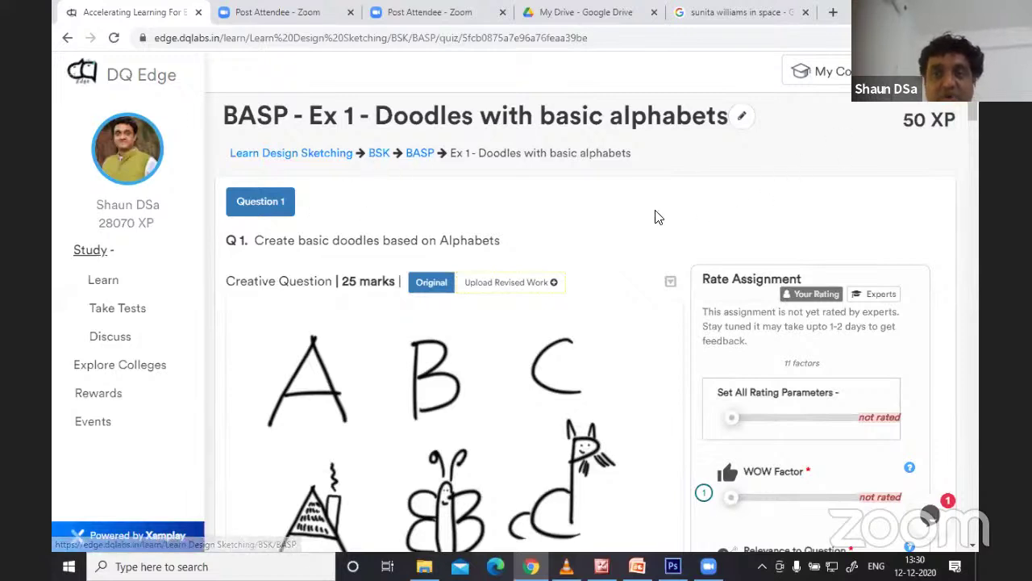
{"action": "left_click", "coordinate": [267, 38]}
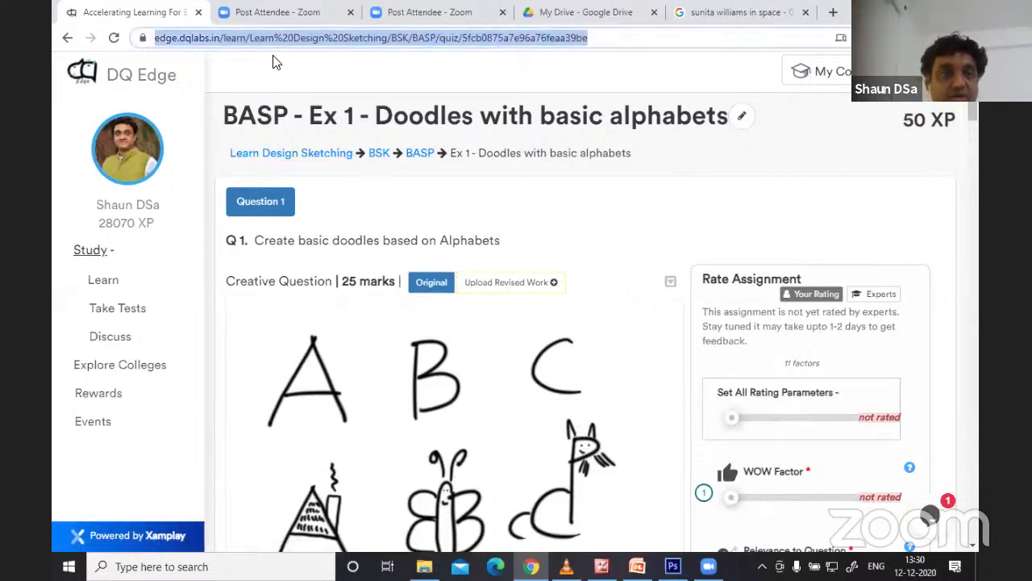
- Open the course selection dashboard from the exercise page
{"action": "left_click", "coordinate": [816, 78]}
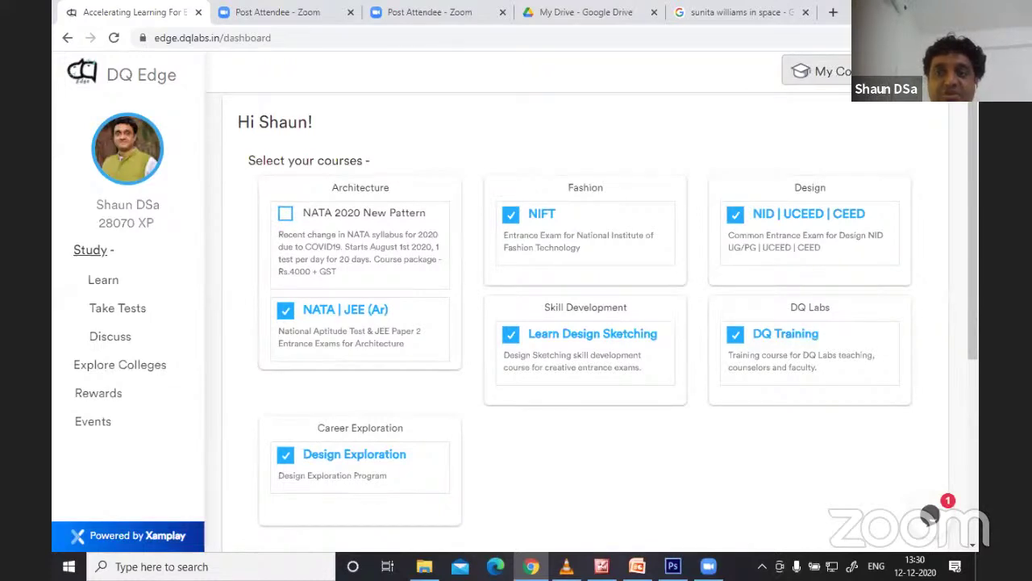
{"action": "left_click", "coordinate": [837, 72]}
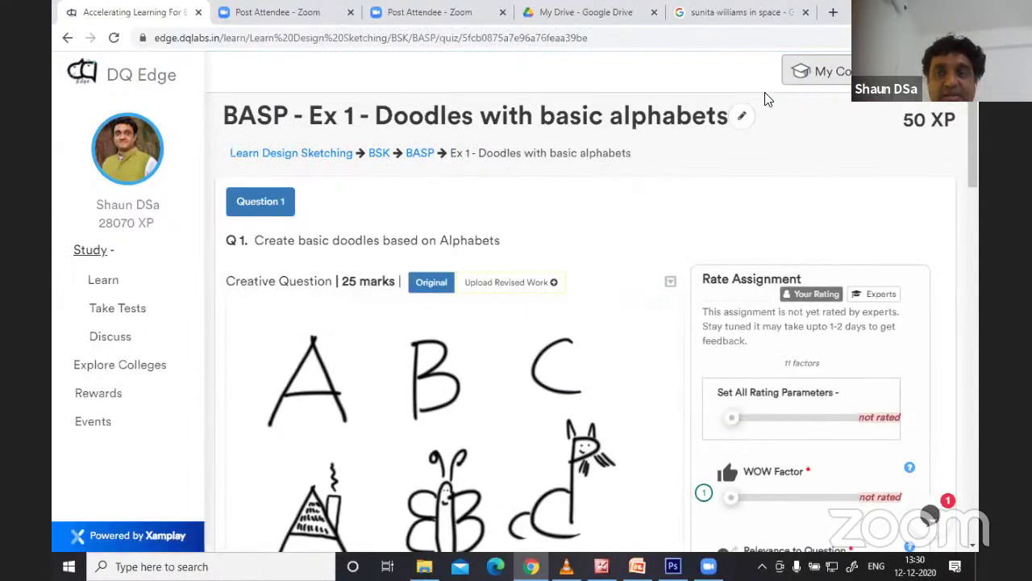
{"action": "left_click", "coordinate": [819, 72]}
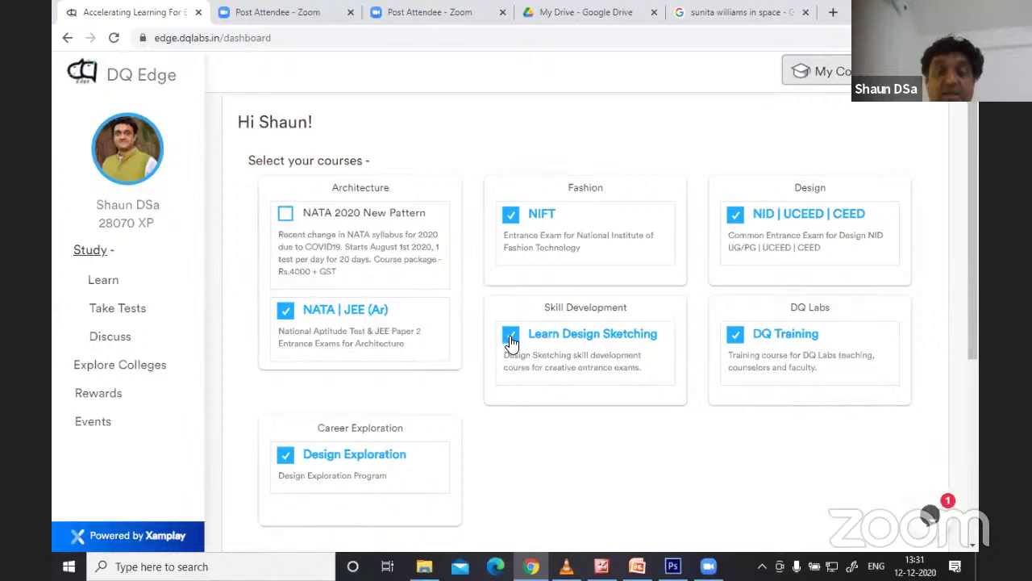
- Highlight the Skill Development heading, deselect the Learn Design Sketching course and select it again
{"action": "left_click_drag", "start_coordinate": [545, 307], "coordinate": [629, 311]}
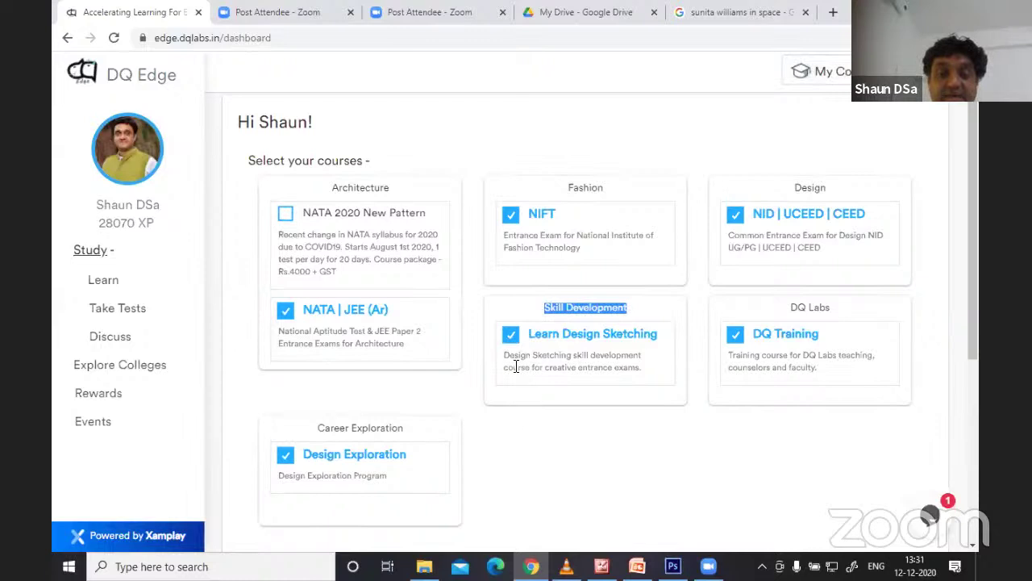
{"action": "left_click", "coordinate": [510, 337]}
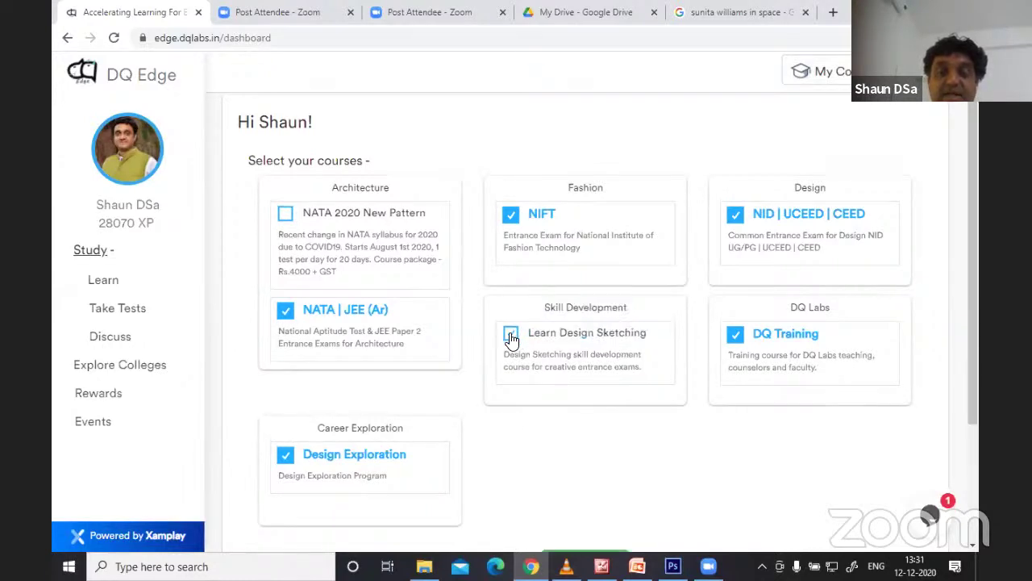
{"action": "left_click", "coordinate": [511, 336]}
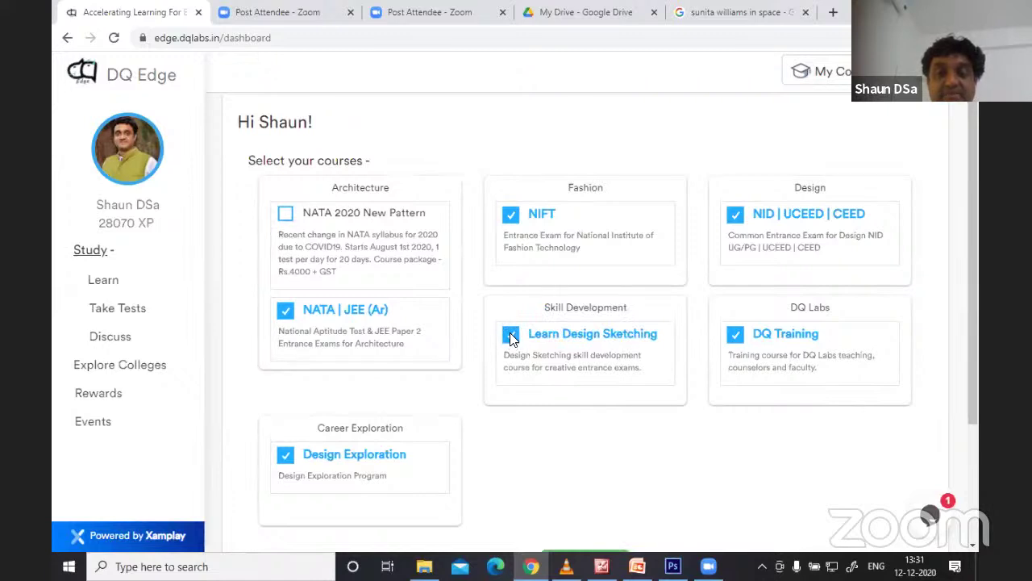
- Start the Learn section of the NATA | JEE (Ar) course from the dashboard
{"action": "scroll", "coordinate": [574, 410], "scroll_direction": "down", "scroll_amount": 4}
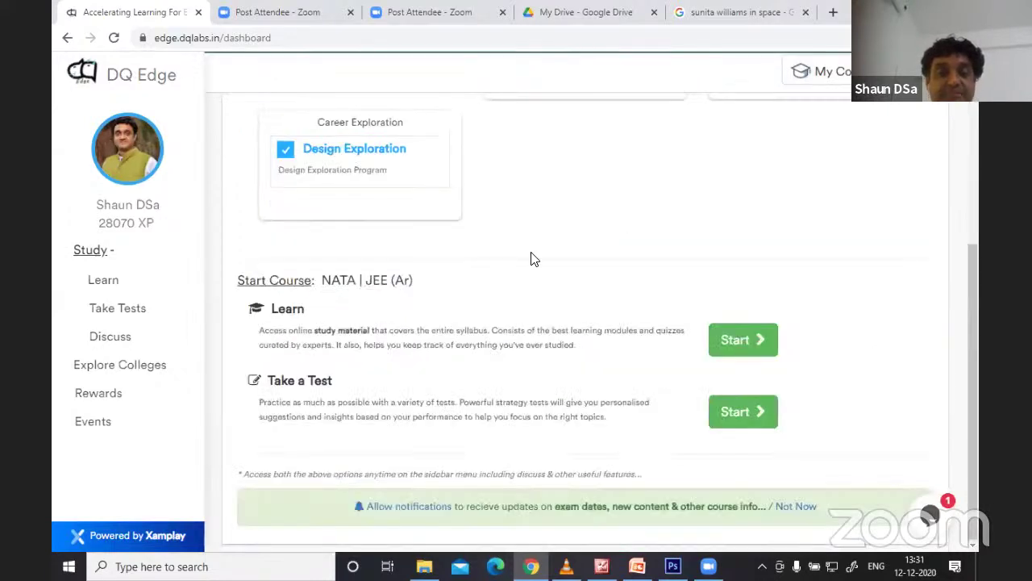
{"action": "double_click", "coordinate": [279, 308]}
{"action": "left_click", "coordinate": [735, 340]}
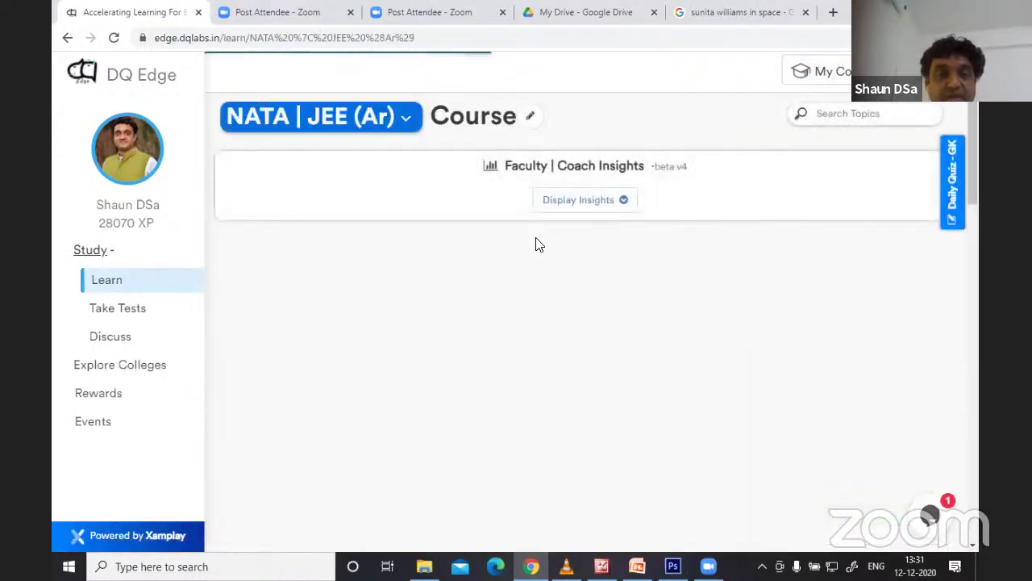
- Switch the displayed course from NATA | JEE (Ar) to Learn Design Sketching
{"action": "left_click", "coordinate": [408, 119]}
{"action": "left_click", "coordinate": [408, 119]}
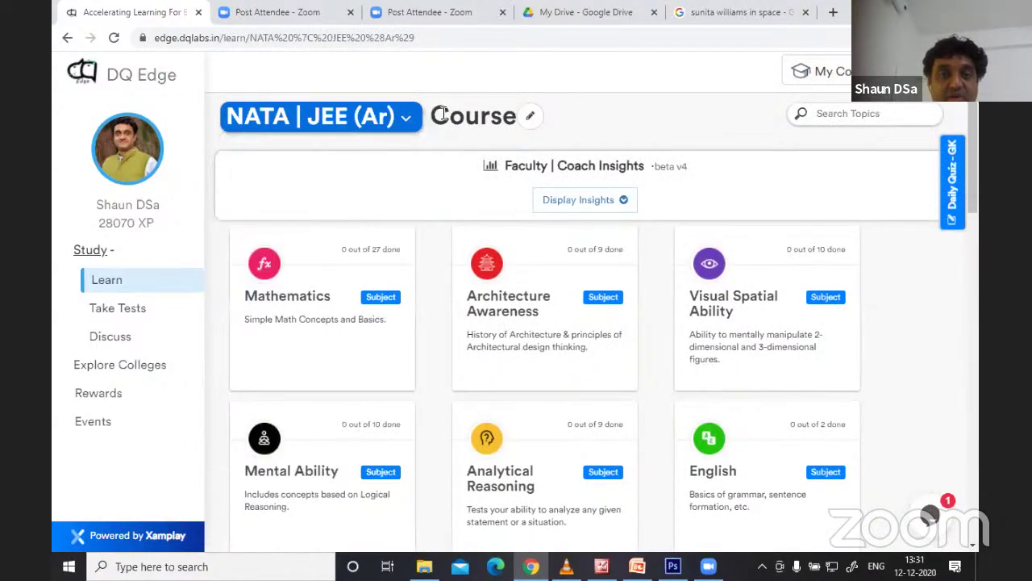
{"action": "left_click_drag", "start_coordinate": [431, 119], "coordinate": [528, 129]}
{"action": "left_click", "coordinate": [407, 119]}
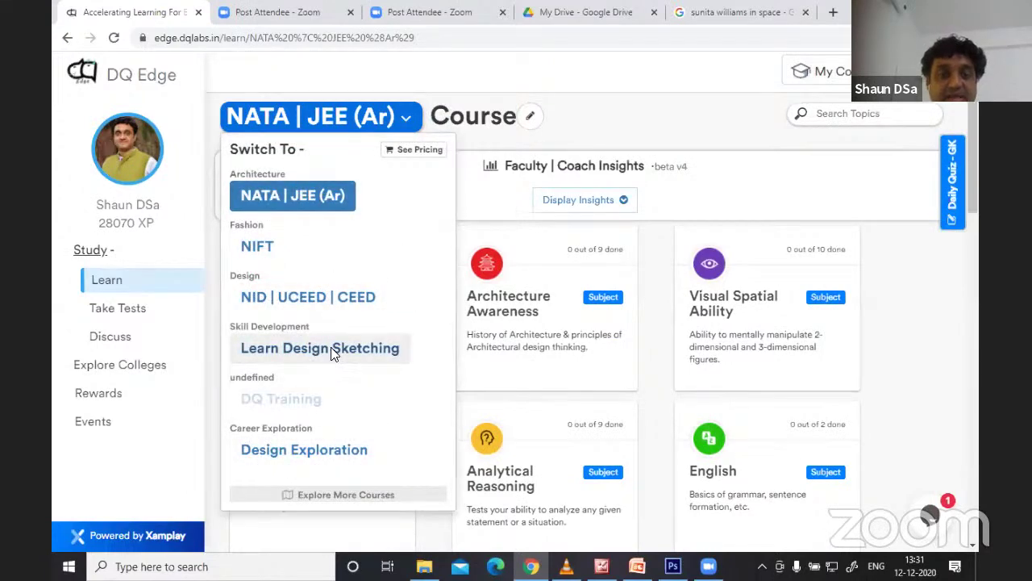
{"action": "left_click", "coordinate": [330, 350]}
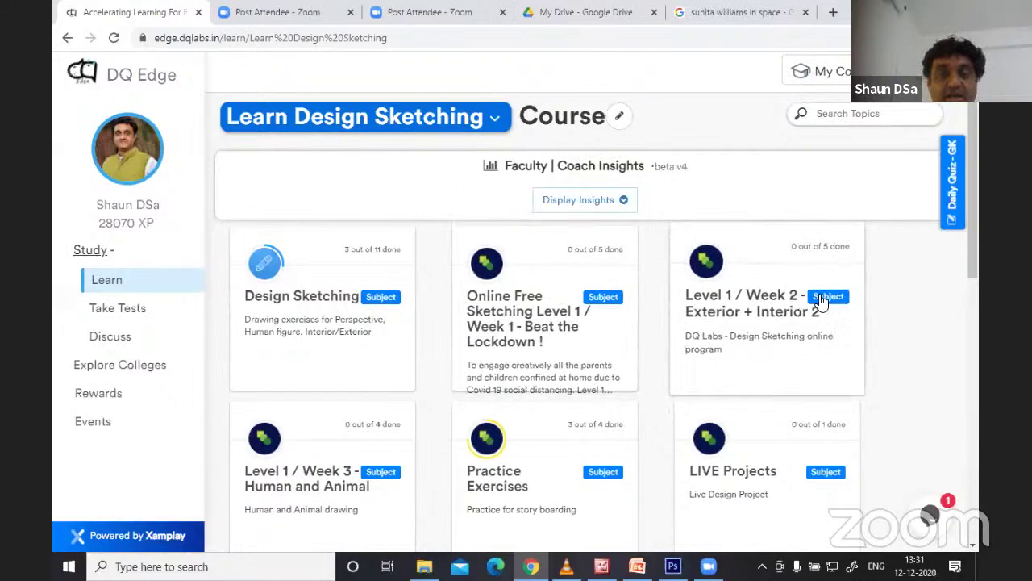
- Find and open the Sketch Assignments though doodles subject in the Learn Design Sketching course
{"action": "scroll", "coordinate": [881, 271], "scroll_direction": "down", "scroll_amount": 5}
{"action": "scroll", "coordinate": [884, 277], "scroll_direction": "up", "scroll_amount": 3}
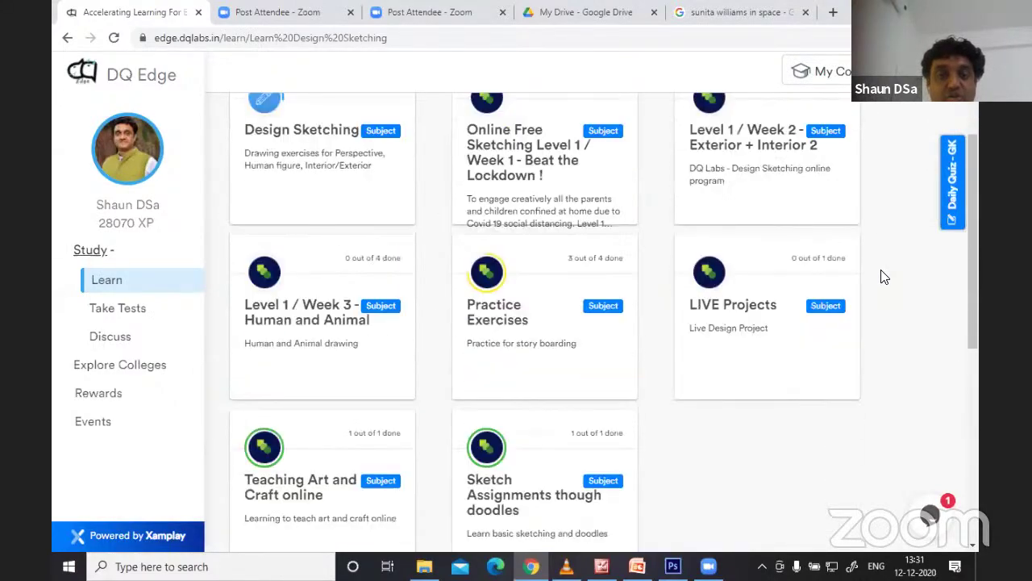
{"action": "scroll", "coordinate": [884, 277], "scroll_direction": "up", "scroll_amount": 2}
{"action": "scroll", "coordinate": [748, 350], "scroll_direction": "down", "scroll_amount": 5}
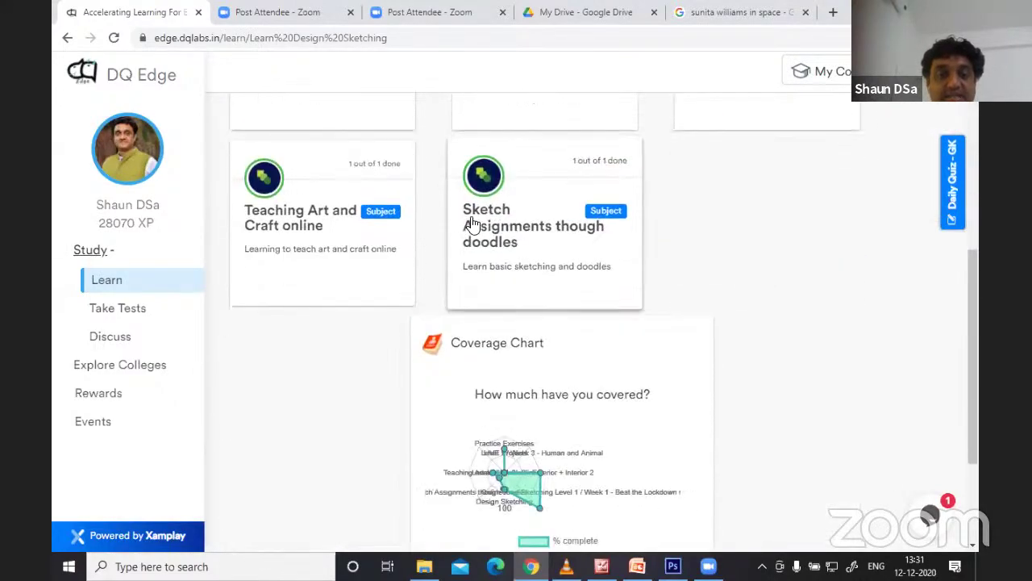
{"action": "left_click", "coordinate": [500, 233]}
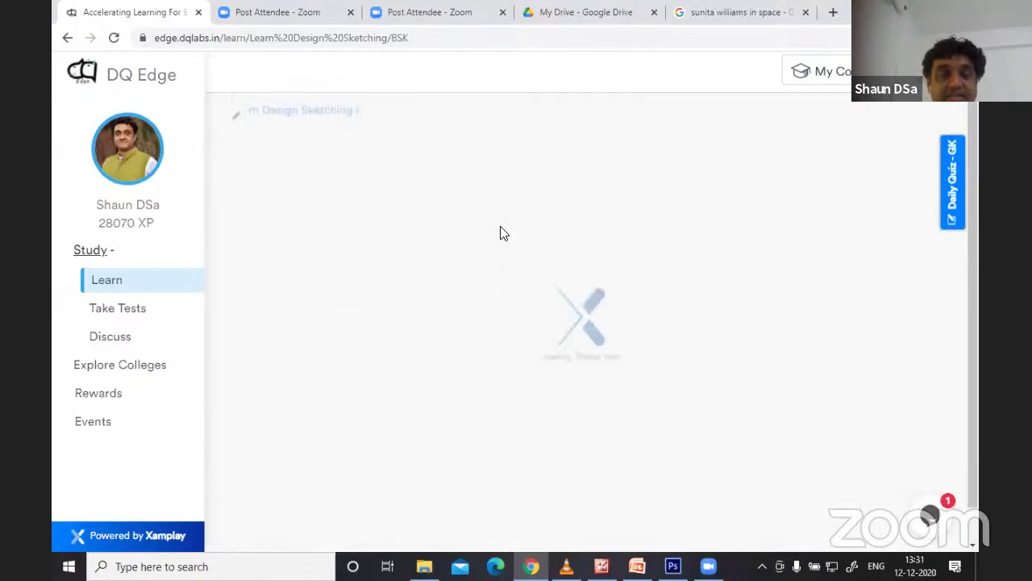
- Open the BASP topic and its quiz Ex 1 - Doodles with basic alphabets
{"action": "left_click", "coordinate": [355, 202]}
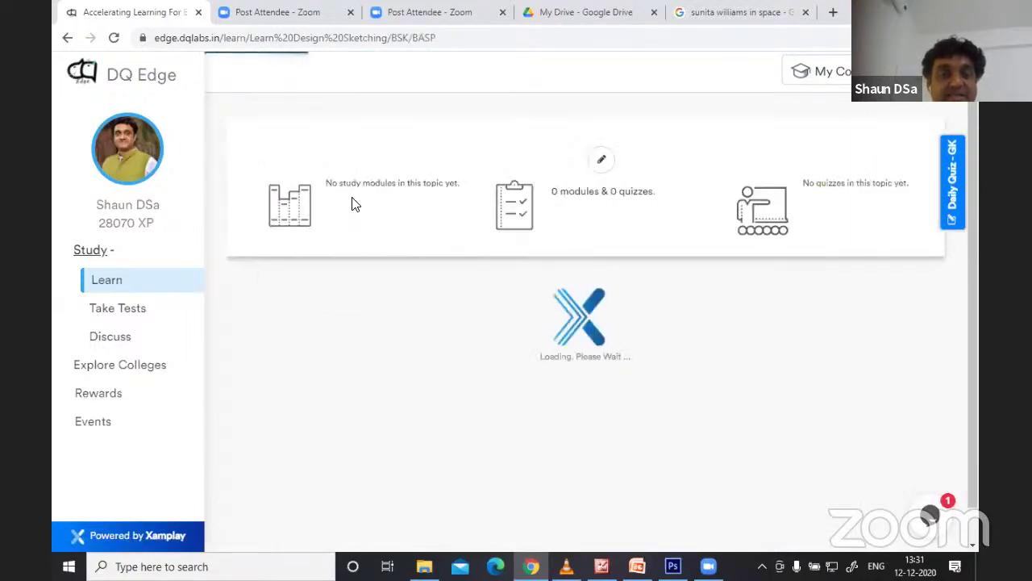
{"action": "scroll", "coordinate": [484, 339], "scroll_direction": "down", "scroll_amount": 3}
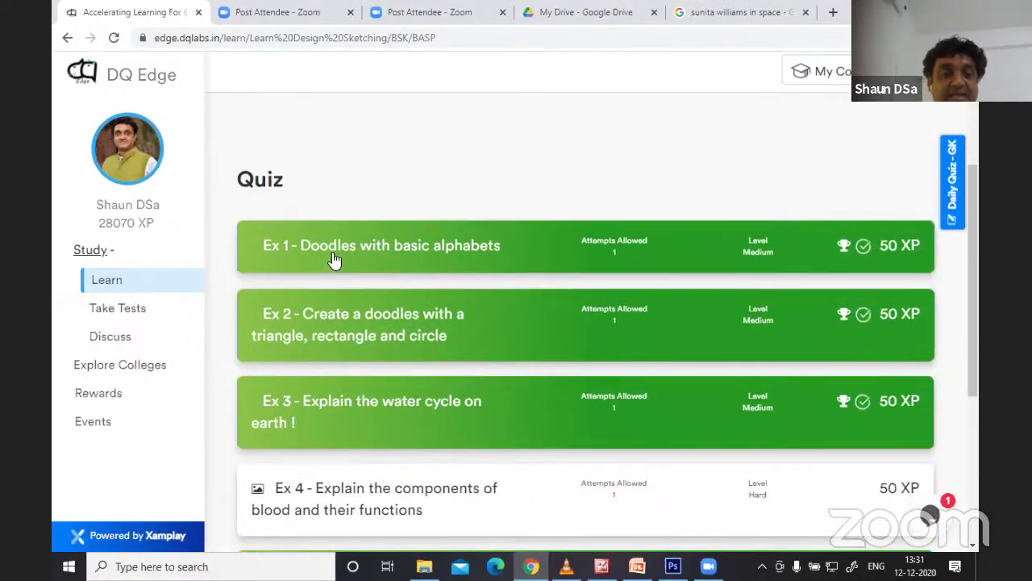
{"action": "left_click", "coordinate": [457, 255]}
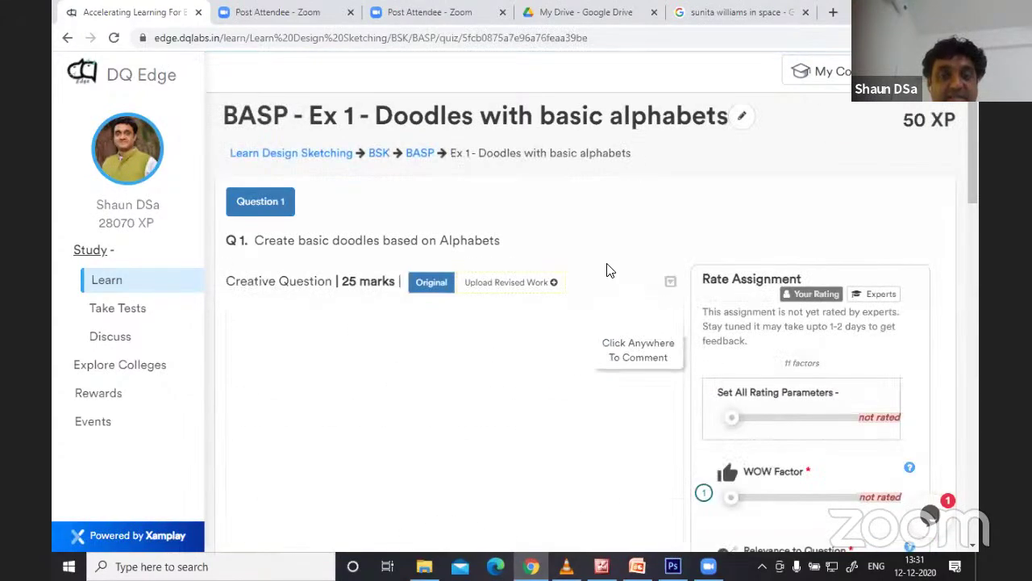
- Review the exercise's sample doodles and related submissions, and open the student submission with doodles of A, B and d
{"action": "scroll", "coordinate": [584, 233], "scroll_direction": "down", "scroll_amount": 4}
{"action": "scroll", "coordinate": [492, 218], "scroll_direction": "up", "scroll_amount": 1}
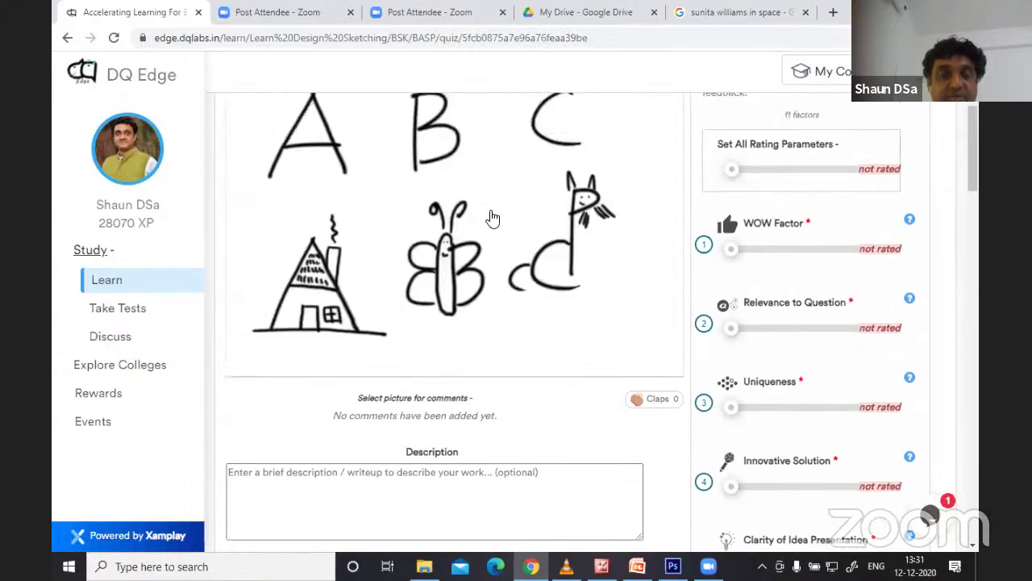
{"action": "scroll", "coordinate": [492, 218], "scroll_direction": "up", "scroll_amount": 1}
{"action": "scroll", "coordinate": [484, 215], "scroll_direction": "down", "scroll_amount": 8}
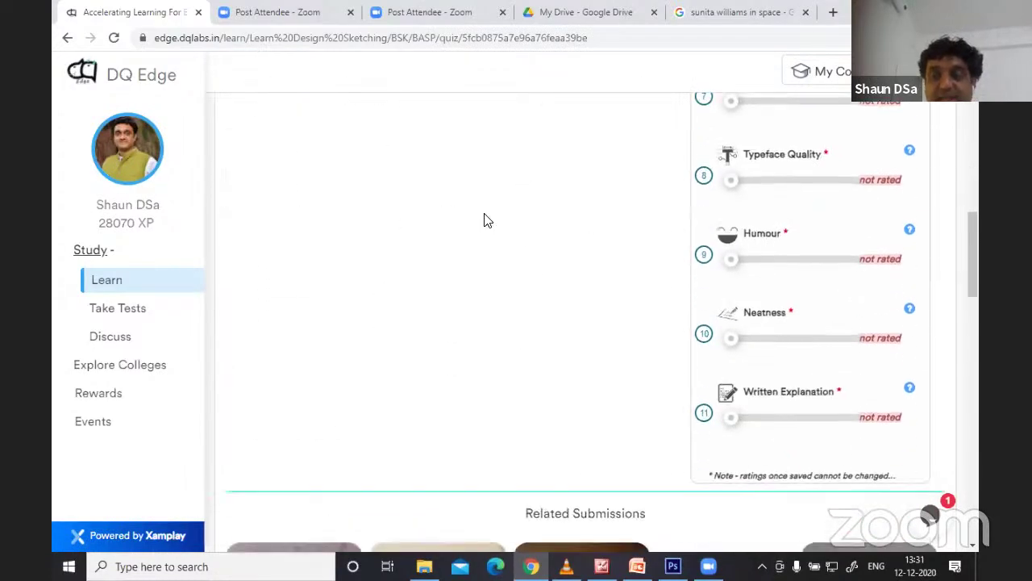
{"action": "scroll", "coordinate": [487, 220], "scroll_direction": "down", "scroll_amount": 5}
{"action": "scroll", "coordinate": [486, 223], "scroll_direction": "up", "scroll_amount": 2}
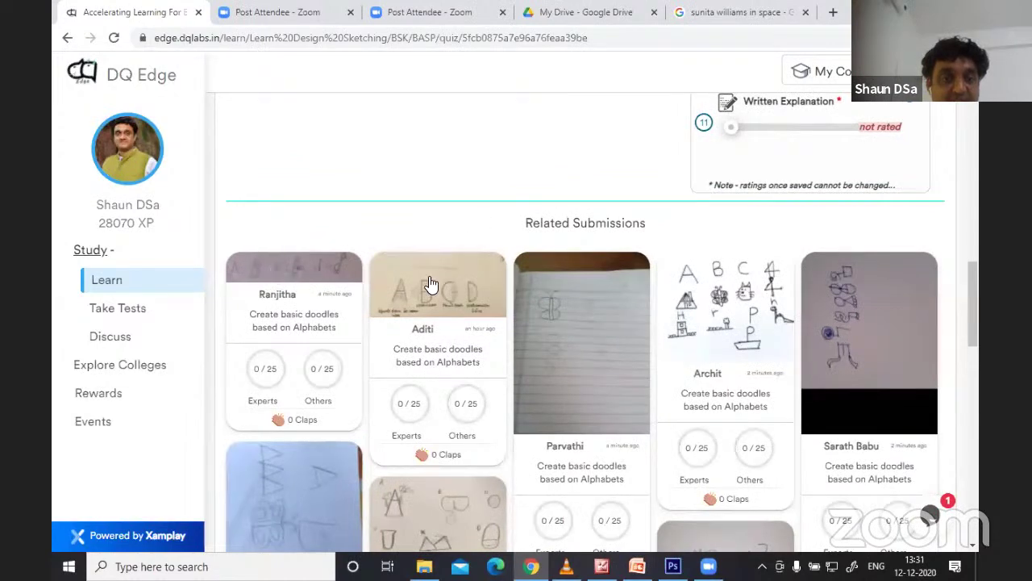
{"action": "left_click", "coordinate": [507, 275]}
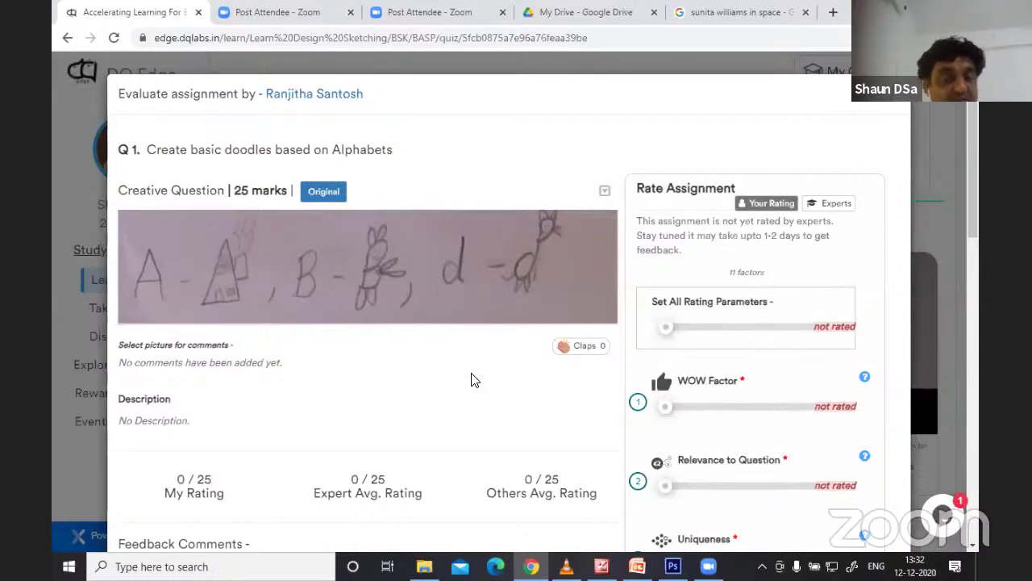
- Look over the submission with doodles of A, B and d along with its rating section, and close it
{"action": "scroll", "coordinate": [438, 365], "scroll_direction": "down", "scroll_amount": 4}
{"action": "scroll", "coordinate": [427, 357], "scroll_direction": "up", "scroll_amount": 4}
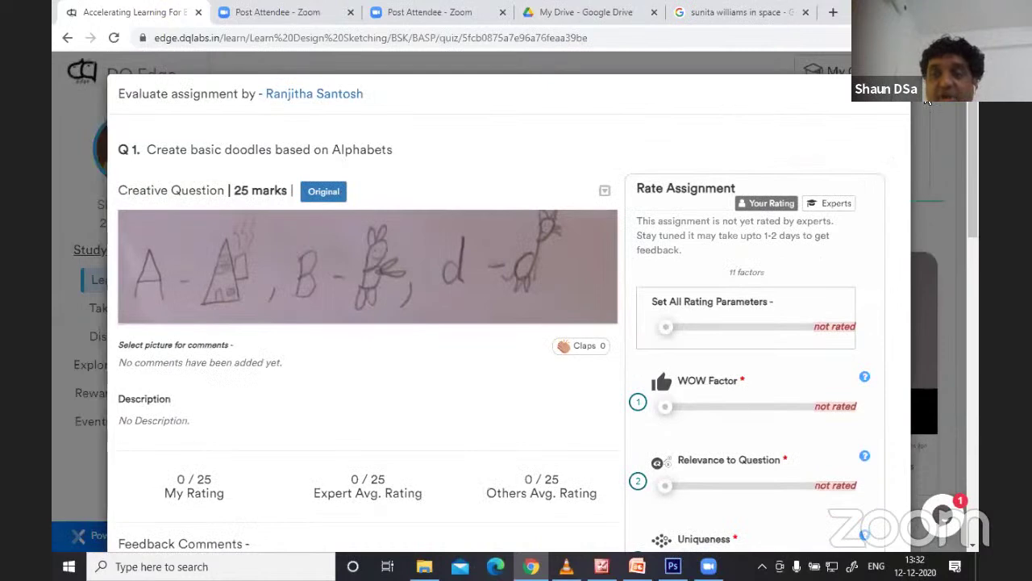
{"action": "left_click", "coordinate": [900, 98]}
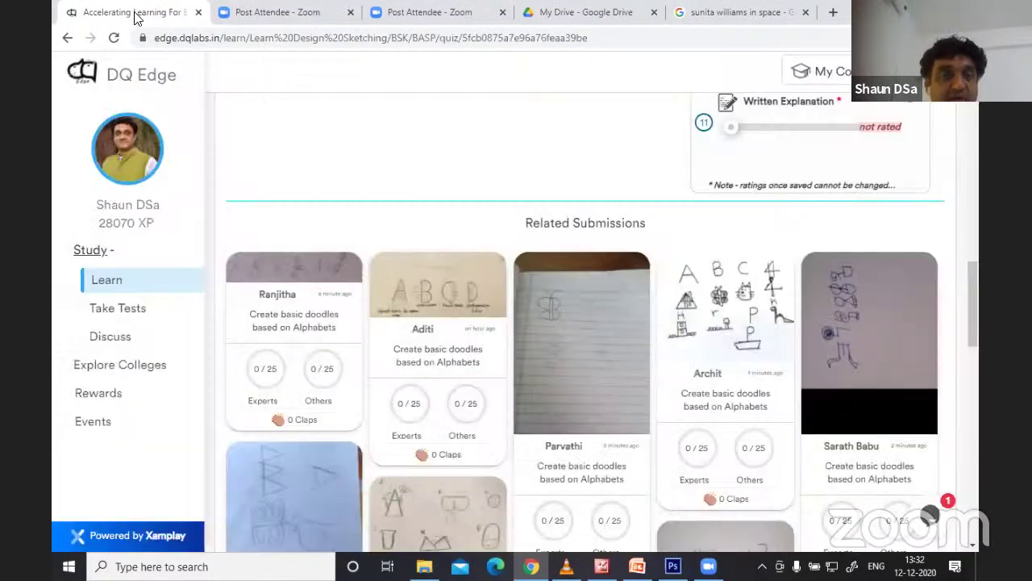
- Reload the exercise page and browse the refreshed related submissions
{"action": "left_click", "coordinate": [114, 38]}
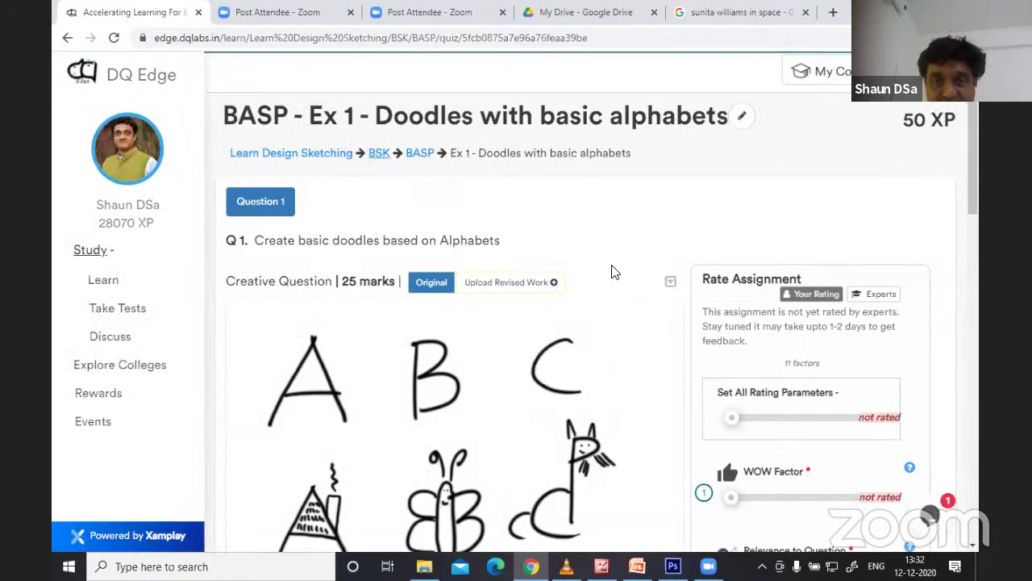
{"action": "scroll", "coordinate": [569, 281], "scroll_direction": "down", "scroll_amount": 5}
{"action": "scroll", "coordinate": [569, 282], "scroll_direction": "down", "scroll_amount": 10}
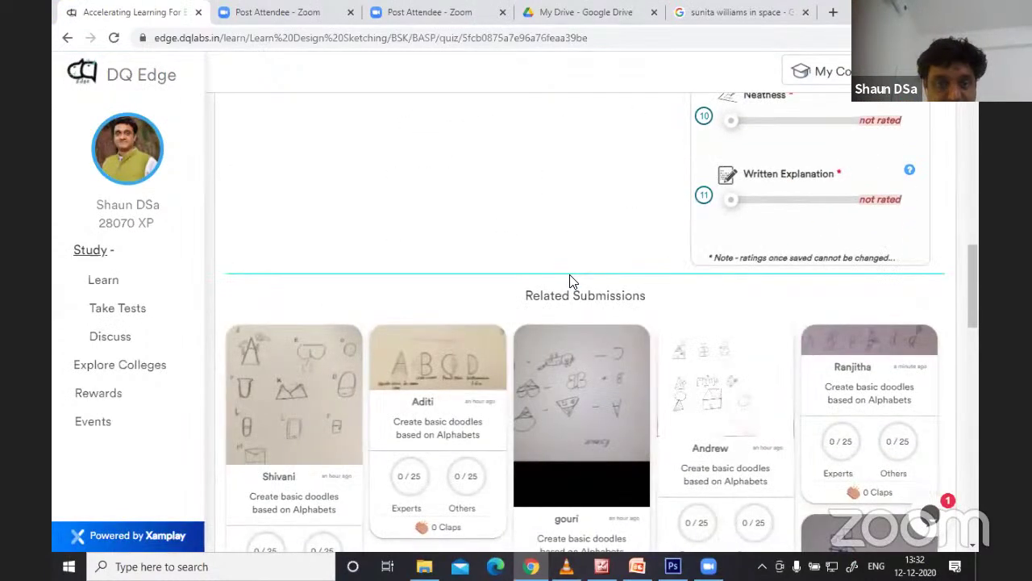
{"action": "scroll", "coordinate": [569, 282], "scroll_direction": "down", "scroll_amount": 4}
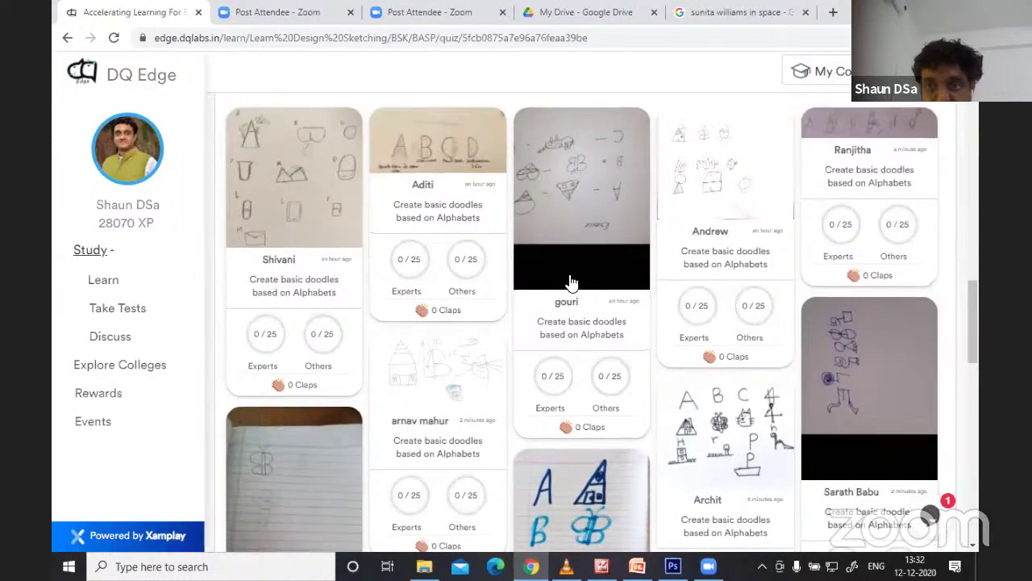
{"action": "scroll", "coordinate": [569, 282], "scroll_direction": "up", "scroll_amount": 3}
{"action": "scroll", "coordinate": [569, 282], "scroll_direction": "down", "scroll_amount": 4}
{"action": "scroll", "coordinate": [567, 284], "scroll_direction": "down", "scroll_amount": 1}
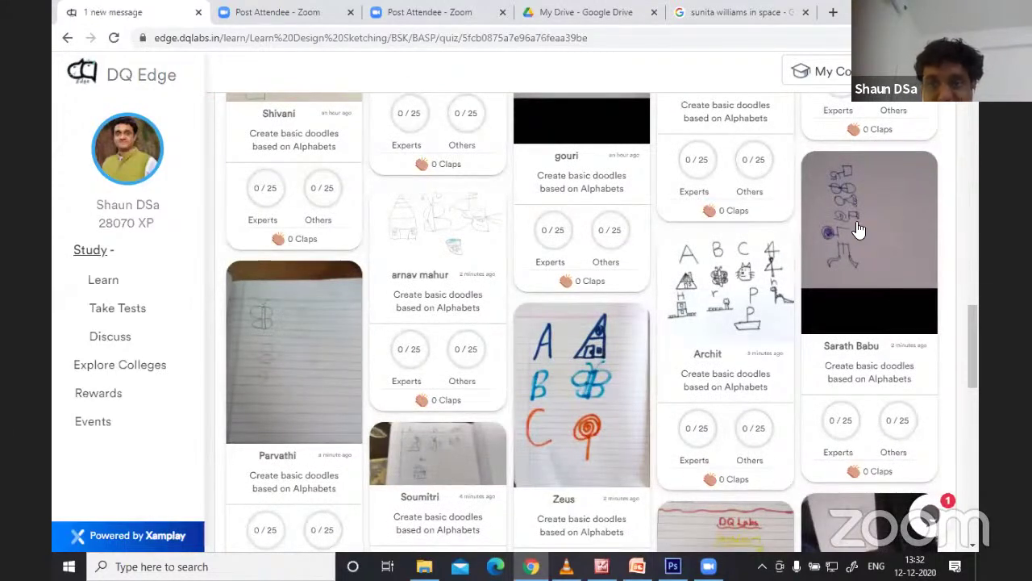
- View the sideways submission of blue-ink letter and number doodles in full, and close it
{"action": "scroll", "coordinate": [502, 234], "scroll_direction": "down", "scroll_amount": 3}
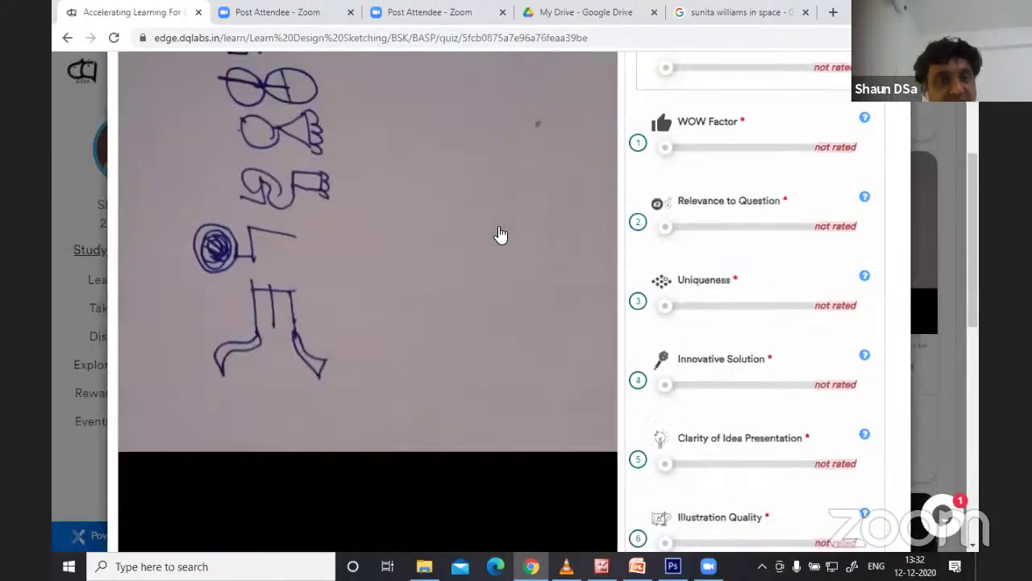
{"action": "scroll", "coordinate": [500, 233], "scroll_direction": "up", "scroll_amount": 4}
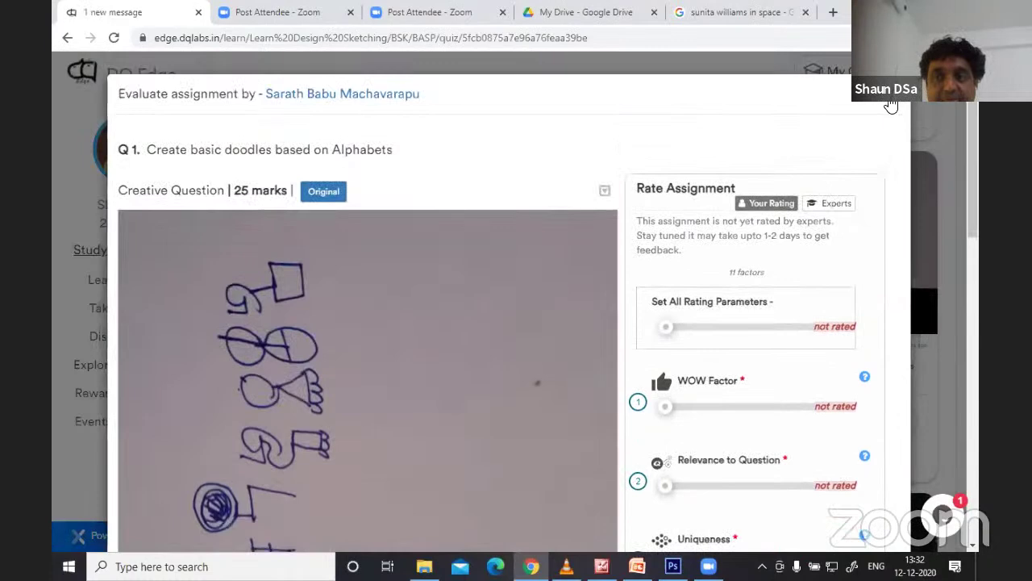
{"action": "key", "text": "Escape"}
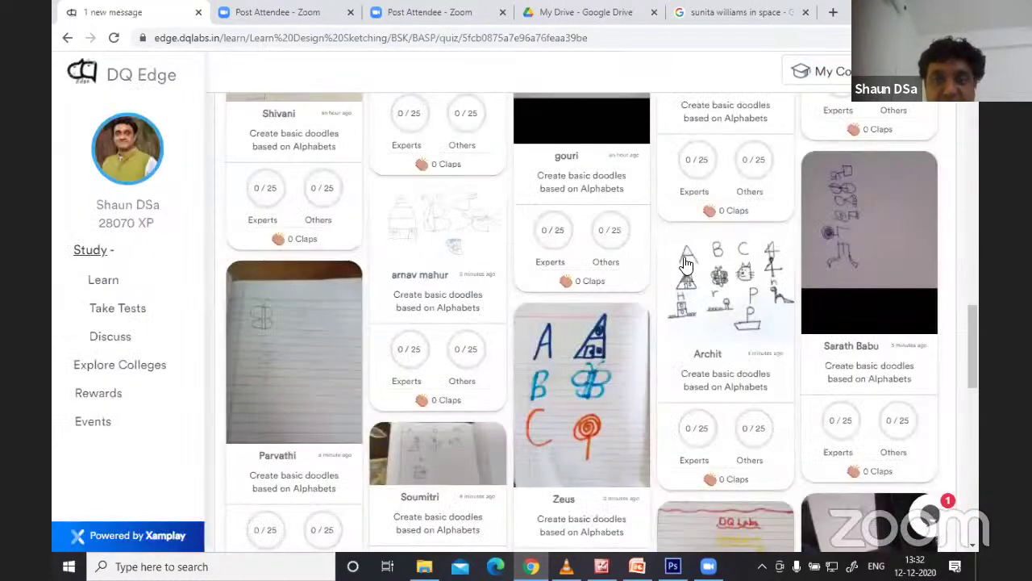
- Open the submission with doodles of A, B, C, 4, H, r, P and n, examine each drawing, and close it
{"action": "left_click", "coordinate": [748, 278]}
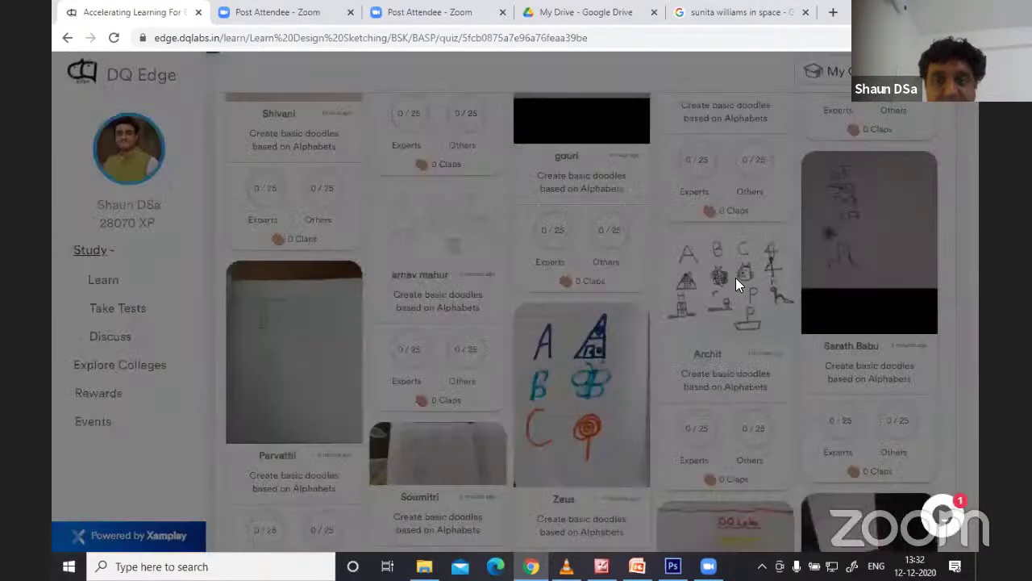
{"action": "scroll", "coordinate": [642, 306], "scroll_direction": "down", "scroll_amount": 1}
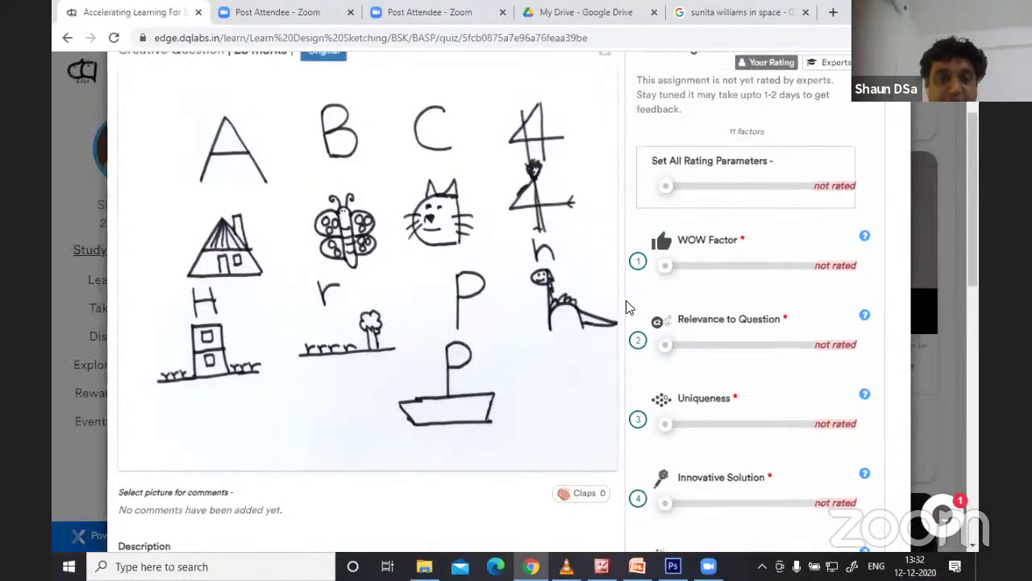
{"action": "scroll", "coordinate": [613, 305], "scroll_direction": "up", "scroll_amount": 1}
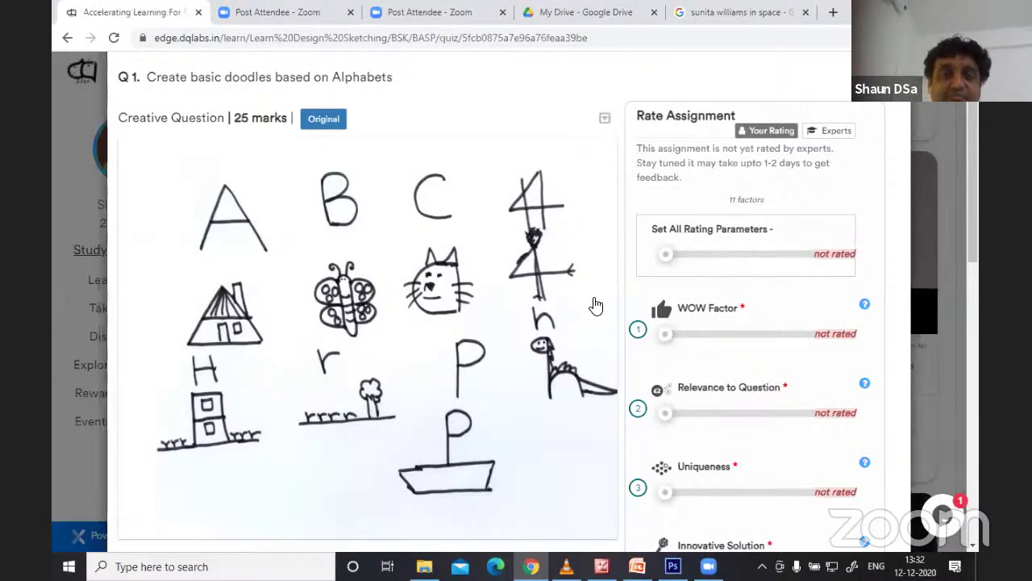
{"action": "scroll", "coordinate": [586, 225], "scroll_direction": "up", "scroll_amount": 1}
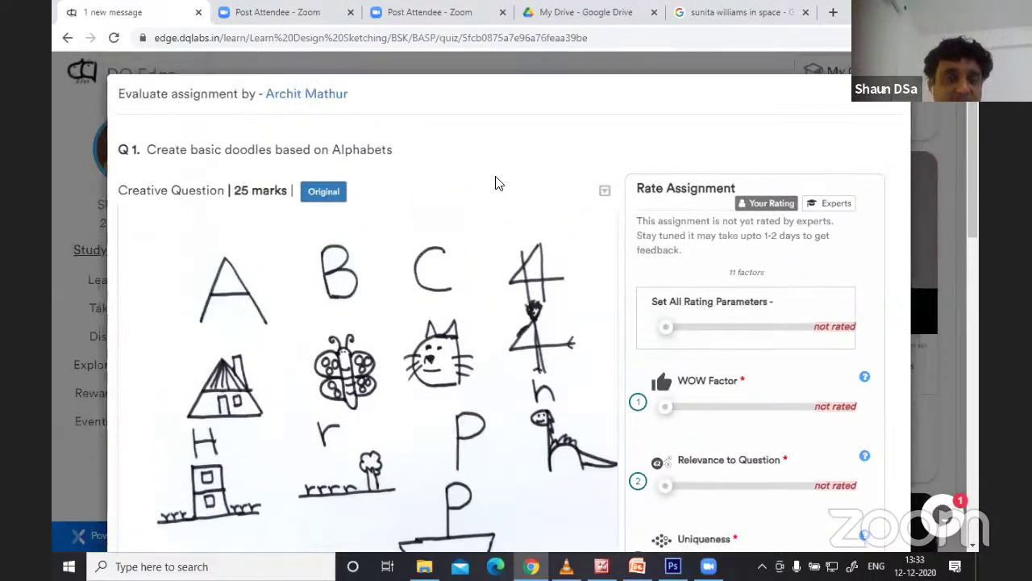
{"action": "scroll", "coordinate": [495, 184], "scroll_direction": "down", "scroll_amount": 4}
{"action": "scroll", "coordinate": [496, 182], "scroll_direction": "up", "scroll_amount": 4}
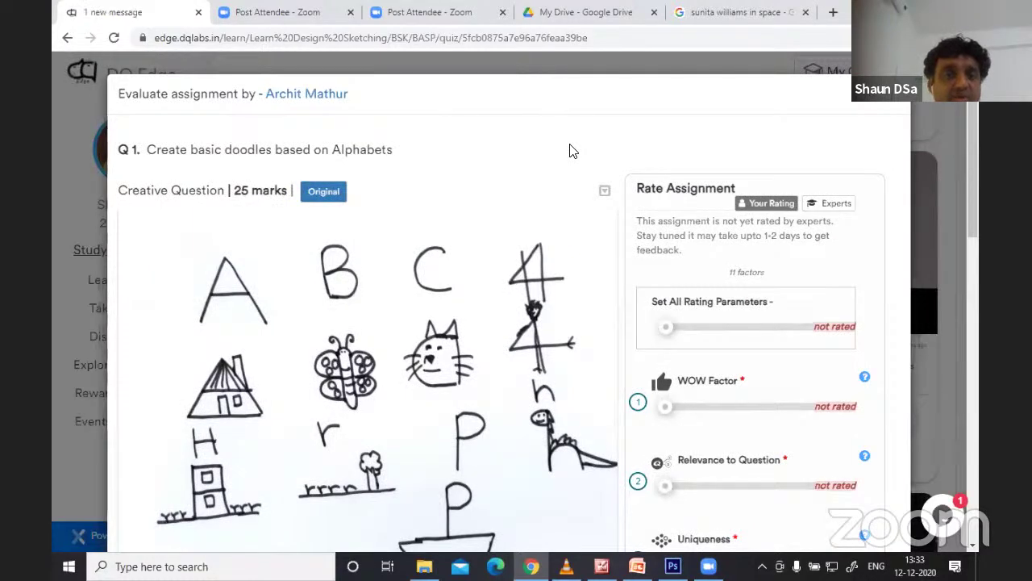
{"action": "scroll", "coordinate": [563, 202], "scroll_direction": "down", "scroll_amount": 1}
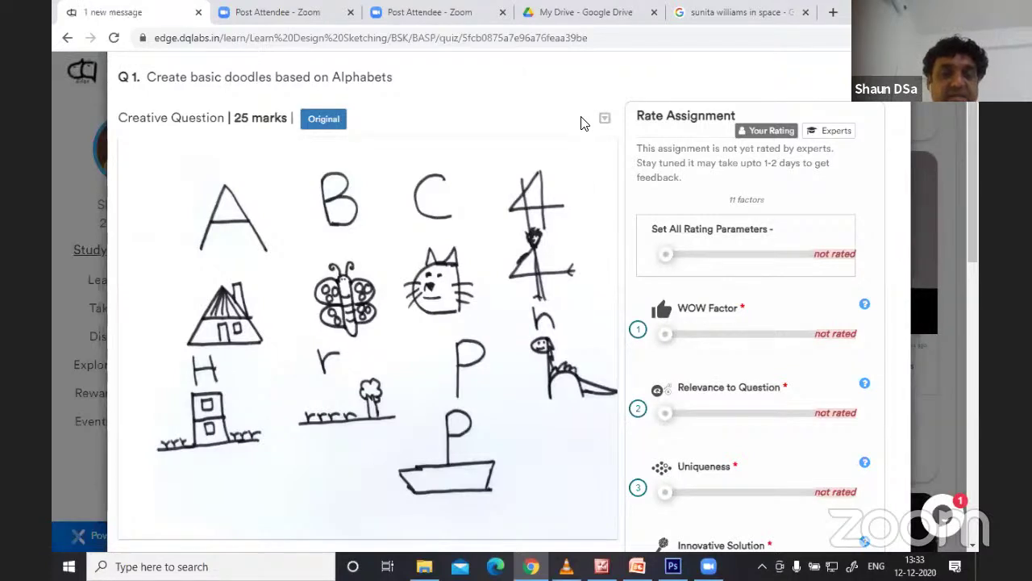
{"action": "scroll", "coordinate": [704, 116], "scroll_direction": "up", "scroll_amount": 1}
{"action": "scroll", "coordinate": [703, 115], "scroll_direction": "up", "scroll_amount": 2}
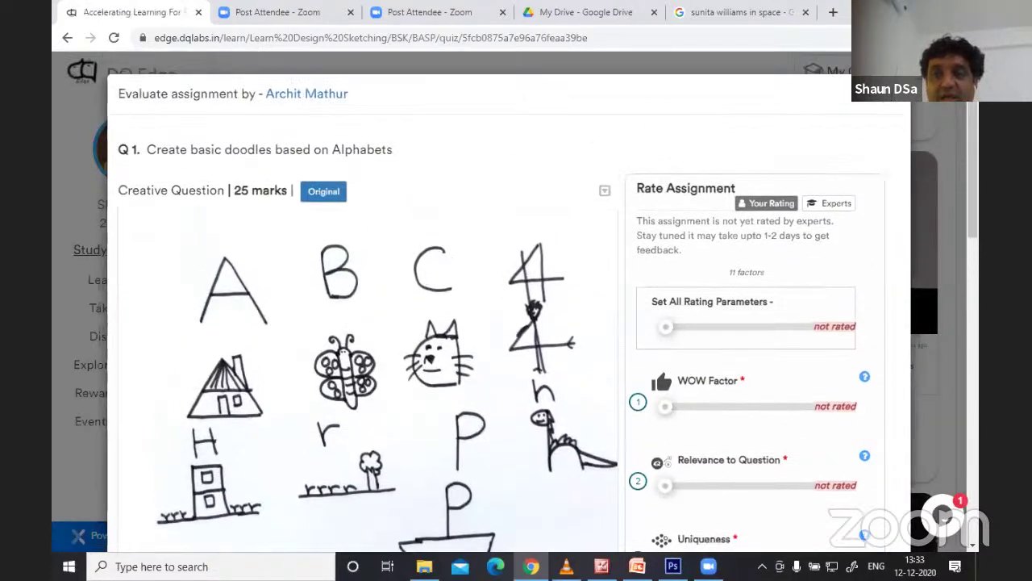
{"action": "left_click", "coordinate": [95, 71]}
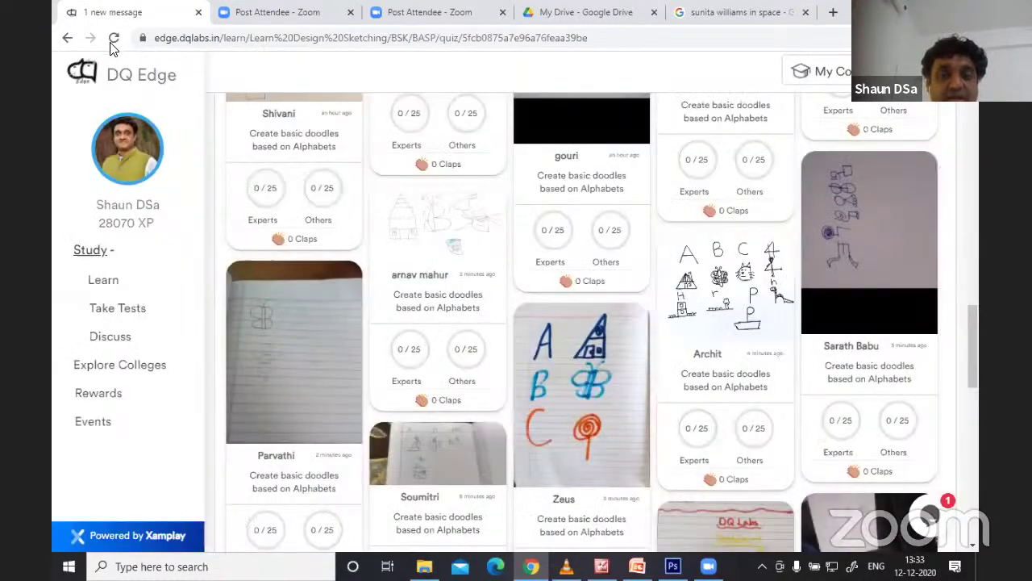
- Reload the exercise page again and go to the top row of its related submissions
{"action": "left_click", "coordinate": [113, 38]}
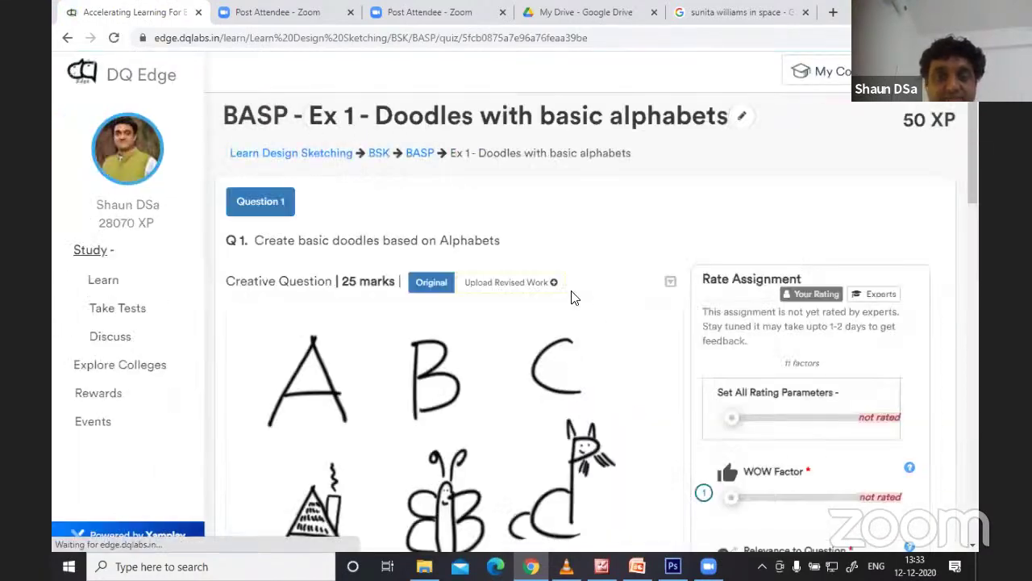
{"action": "scroll", "coordinate": [571, 297], "scroll_direction": "down", "scroll_amount": 8}
{"action": "scroll", "coordinate": [571, 297], "scroll_direction": "down", "scroll_amount": 6}
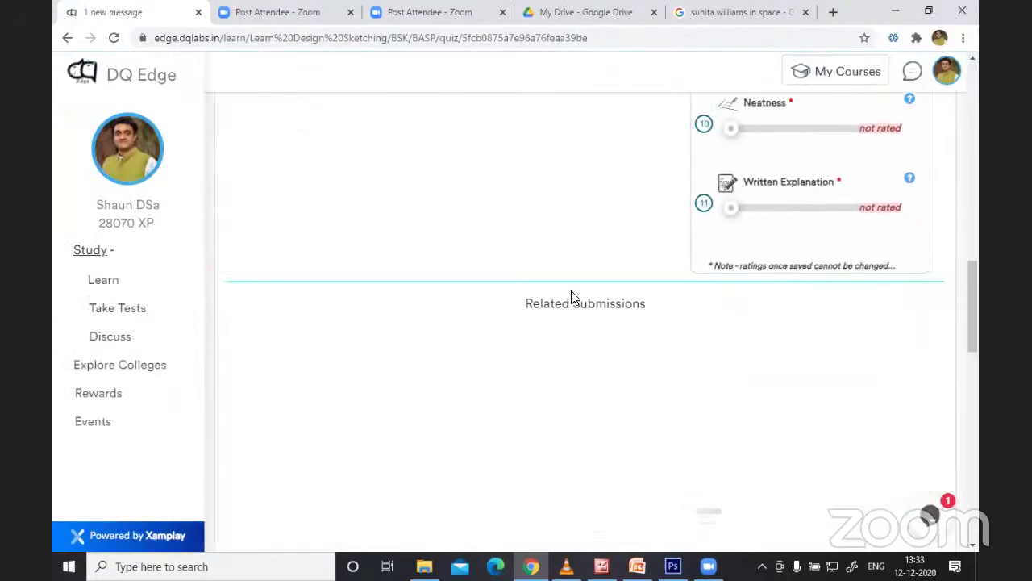
{"action": "scroll", "coordinate": [571, 297], "scroll_direction": "down", "scroll_amount": 2}
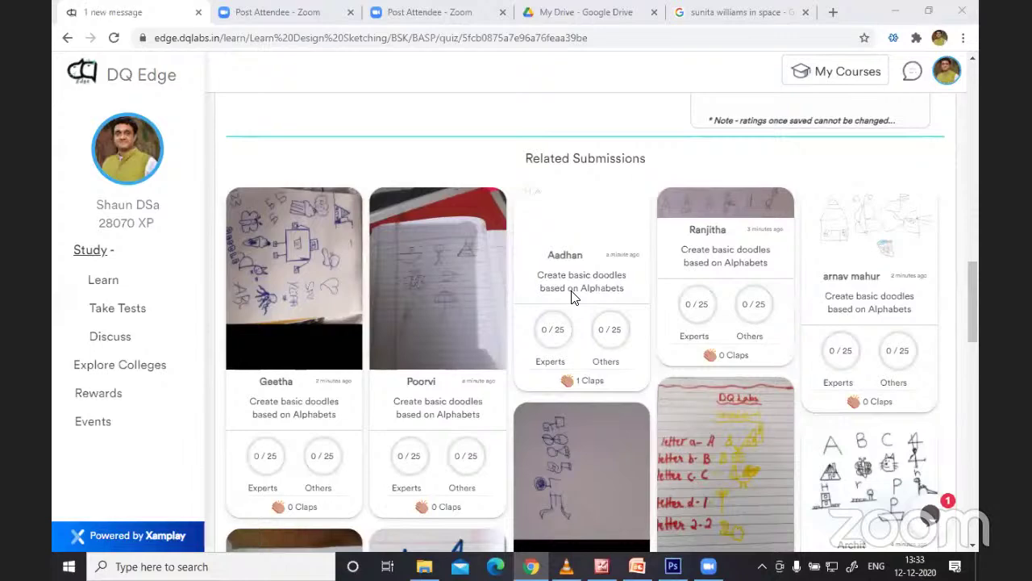
- Open the sideways blue-ink submission labelled DOODLE, examine all its drawings from the house to the robot and heart, and close it
{"action": "left_click", "coordinate": [300, 275]}
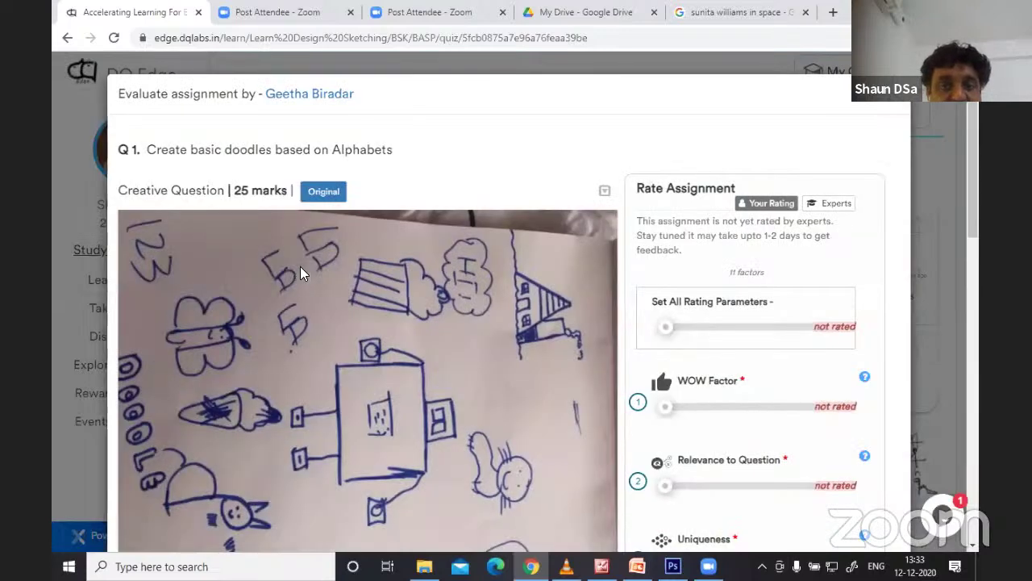
{"action": "scroll", "coordinate": [565, 249], "scroll_direction": "down", "scroll_amount": 2}
{"action": "scroll", "coordinate": [544, 239], "scroll_direction": "up", "scroll_amount": 2}
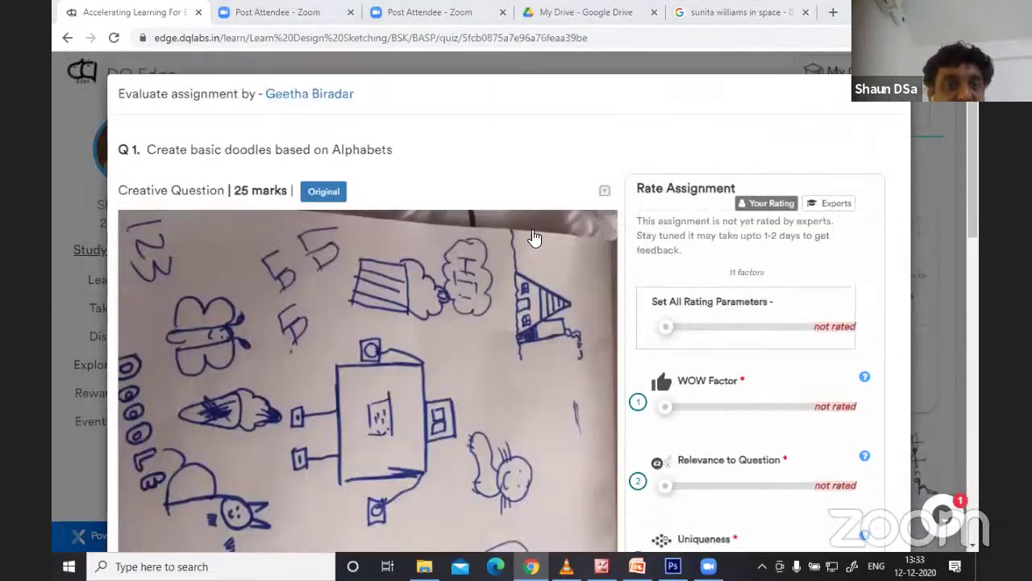
{"action": "scroll", "coordinate": [529, 226], "scroll_direction": "down", "scroll_amount": 3}
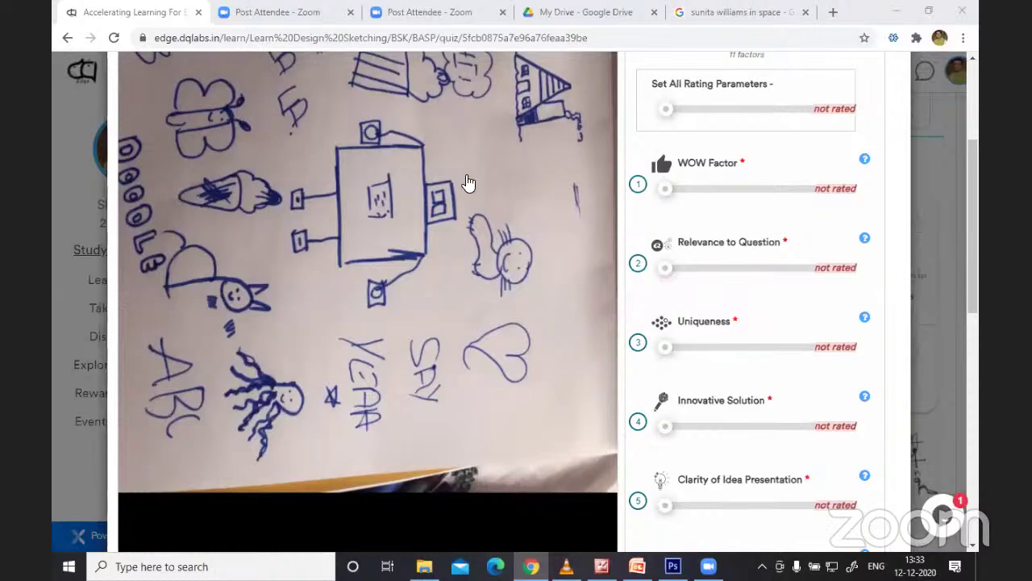
{"action": "scroll", "coordinate": [474, 200], "scroll_direction": "up", "scroll_amount": 3}
{"action": "scroll", "coordinate": [474, 200], "scroll_direction": "down", "scroll_amount": 4}
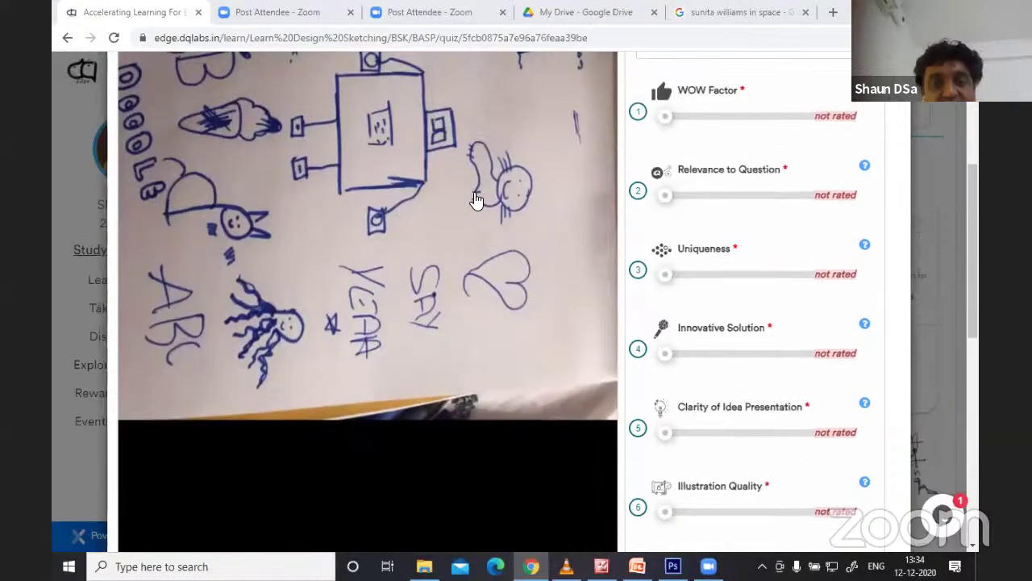
{"action": "scroll", "coordinate": [474, 200], "scroll_direction": "up", "scroll_amount": 4}
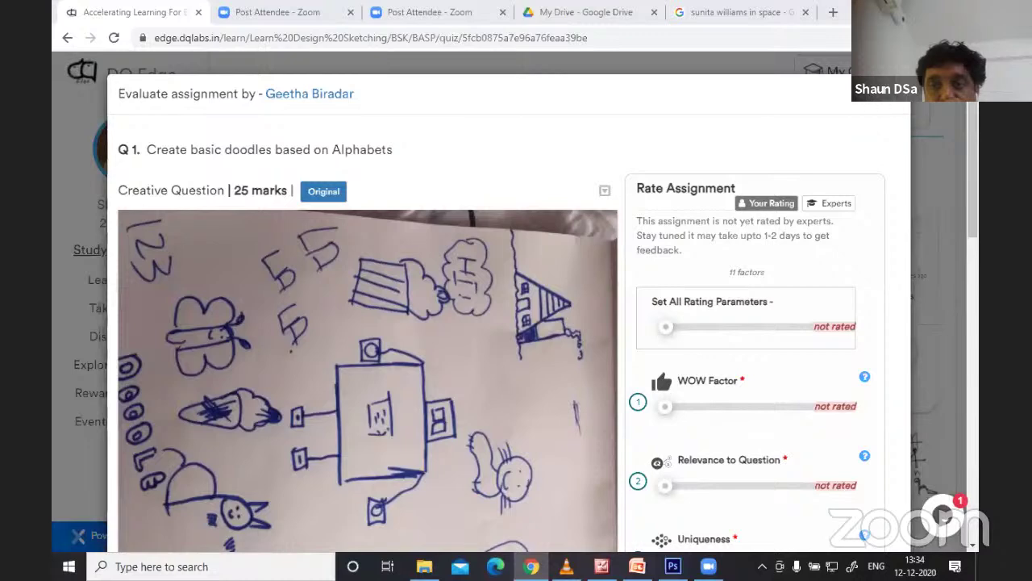
{"action": "left_click", "coordinate": [817, 96]}
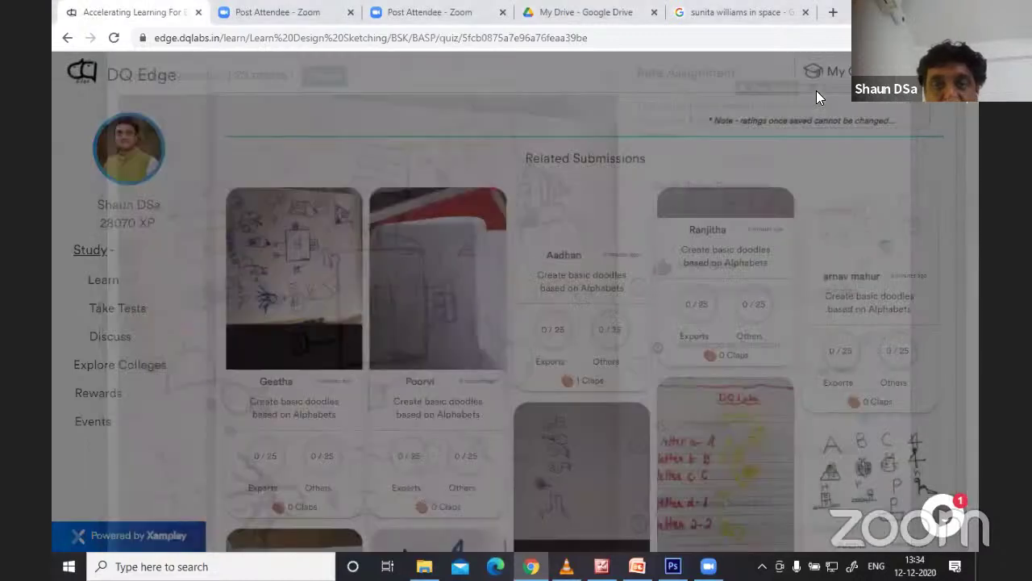
- Browse the remaining related submissions and return to the exercise's question with its sample doodles
{"action": "scroll", "coordinate": [628, 307], "scroll_direction": "down", "scroll_amount": 4}
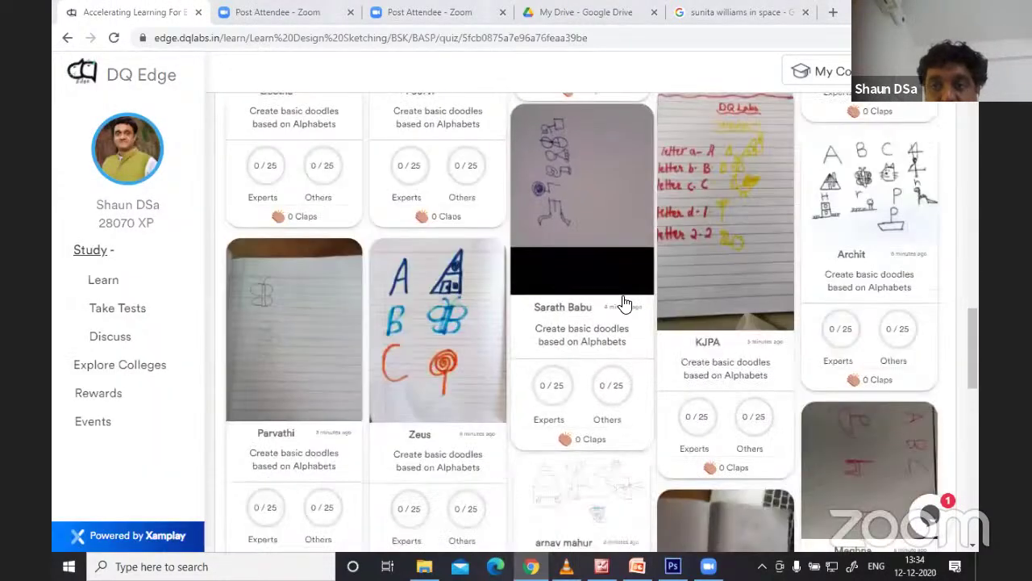
{"action": "scroll", "coordinate": [786, 330], "scroll_direction": "down", "scroll_amount": 8}
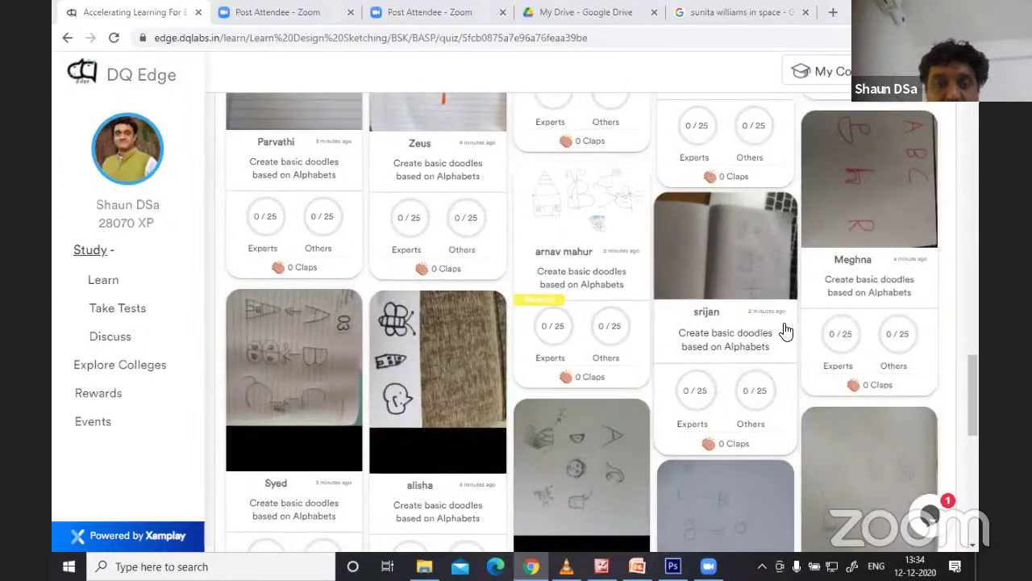
{"action": "scroll", "coordinate": [784, 331], "scroll_direction": "up", "scroll_amount": 13}
{"action": "scroll", "coordinate": [782, 331], "scroll_direction": "up", "scroll_amount": 9}
{"action": "scroll", "coordinate": [553, 285], "scroll_direction": "down", "scroll_amount": 10}
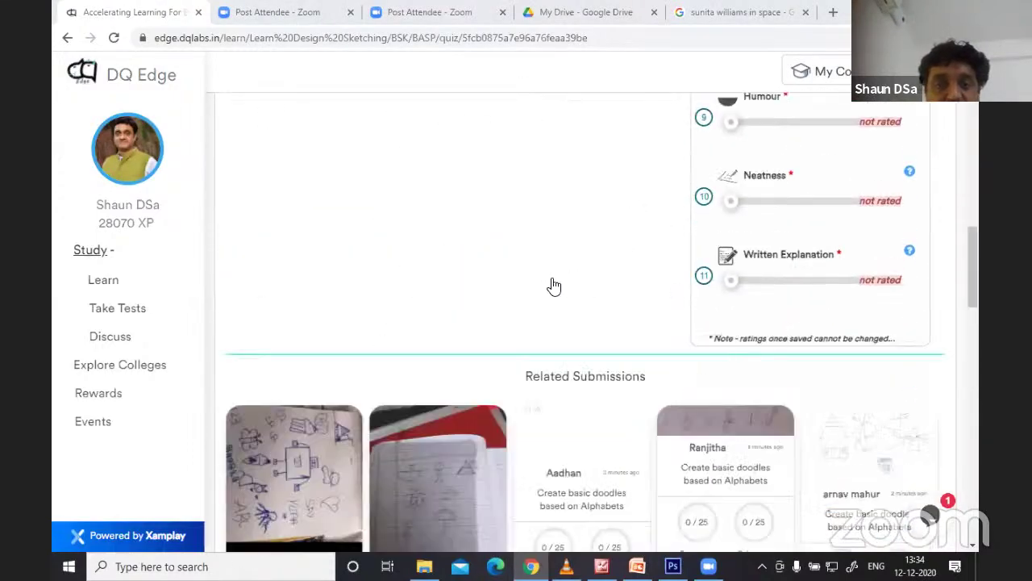
{"action": "scroll", "coordinate": [549, 292], "scroll_direction": "up", "scroll_amount": 2}
{"action": "scroll", "coordinate": [548, 292], "scroll_direction": "up", "scroll_amount": 1}
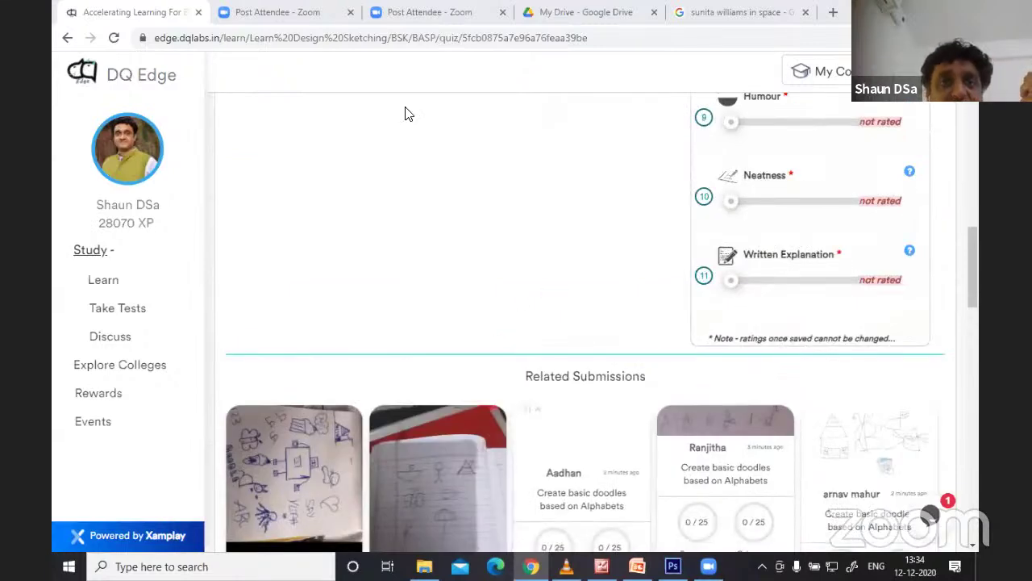
{"action": "scroll", "coordinate": [558, 217], "scroll_direction": "up", "scroll_amount": 15}
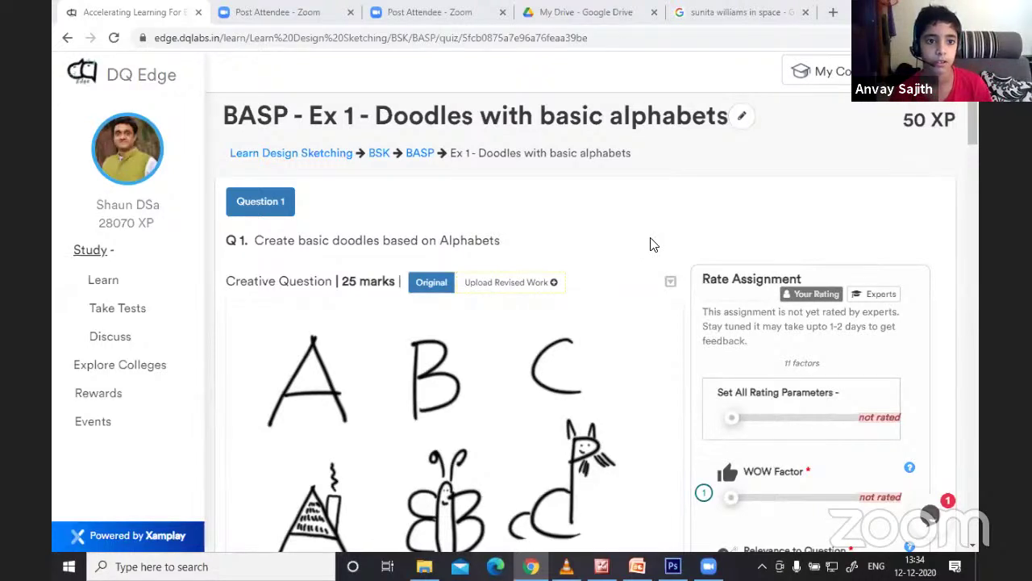
{"action": "scroll", "coordinate": [653, 245], "scroll_direction": "down", "scroll_amount": 3}
{"action": "scroll", "coordinate": [618, 254], "scroll_direction": "up", "scroll_amount": 3}
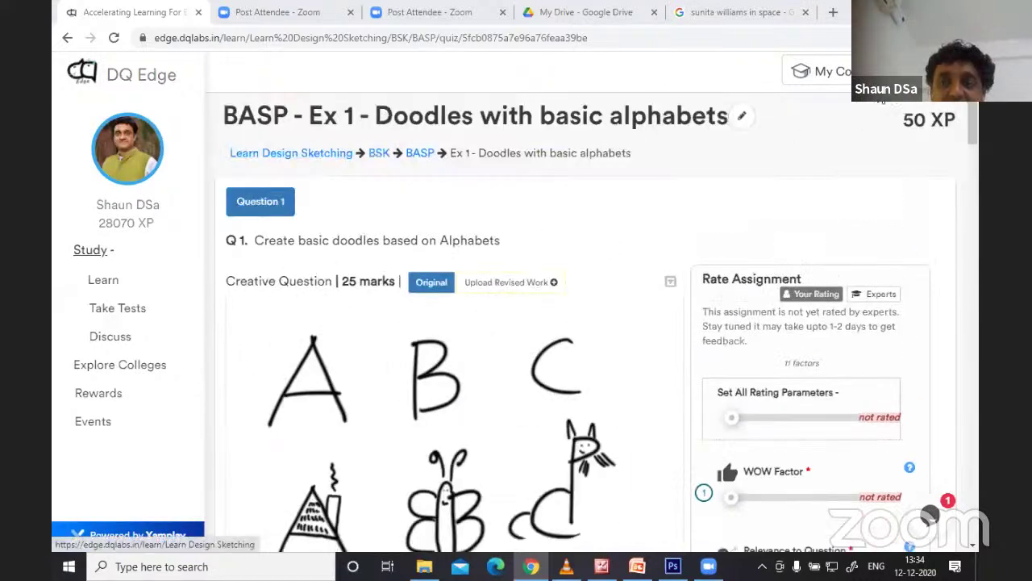
- Go to the course dashboard, open the Learn Design Sketching course, and show the list of courses to switch to
{"action": "left_click", "coordinate": [822, 71]}
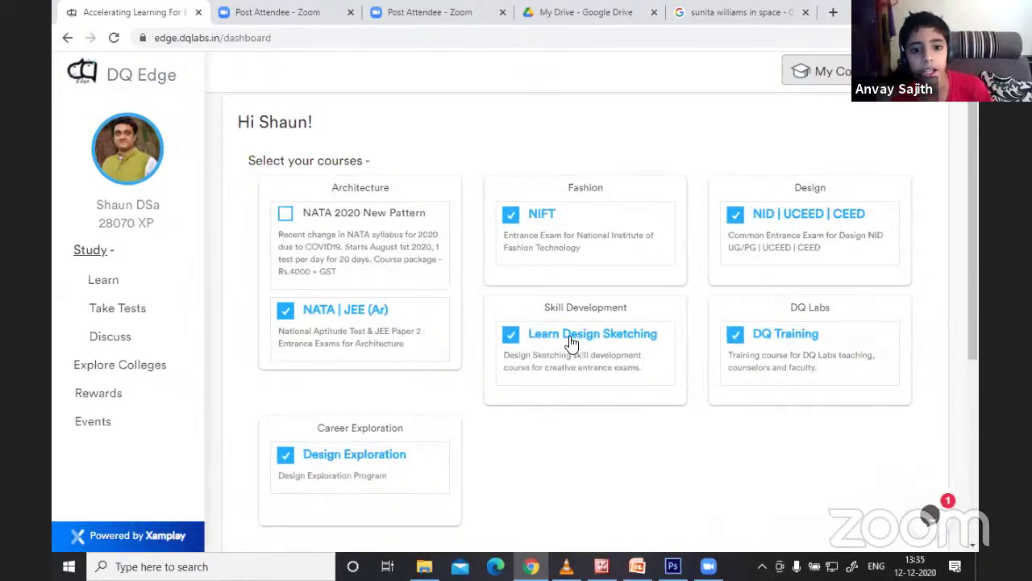
{"action": "left_click", "coordinate": [113, 289]}
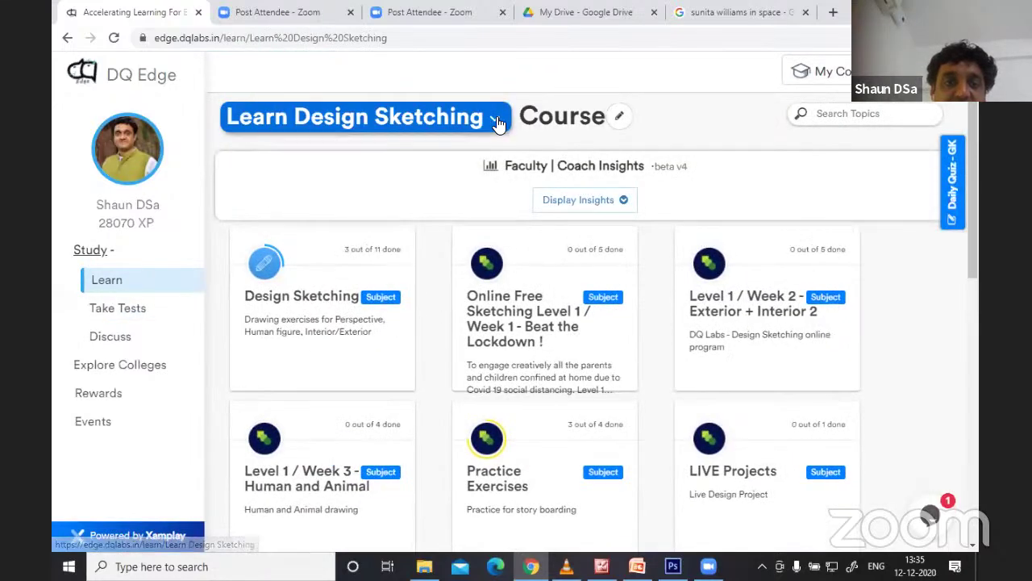
{"action": "left_click", "coordinate": [494, 121]}
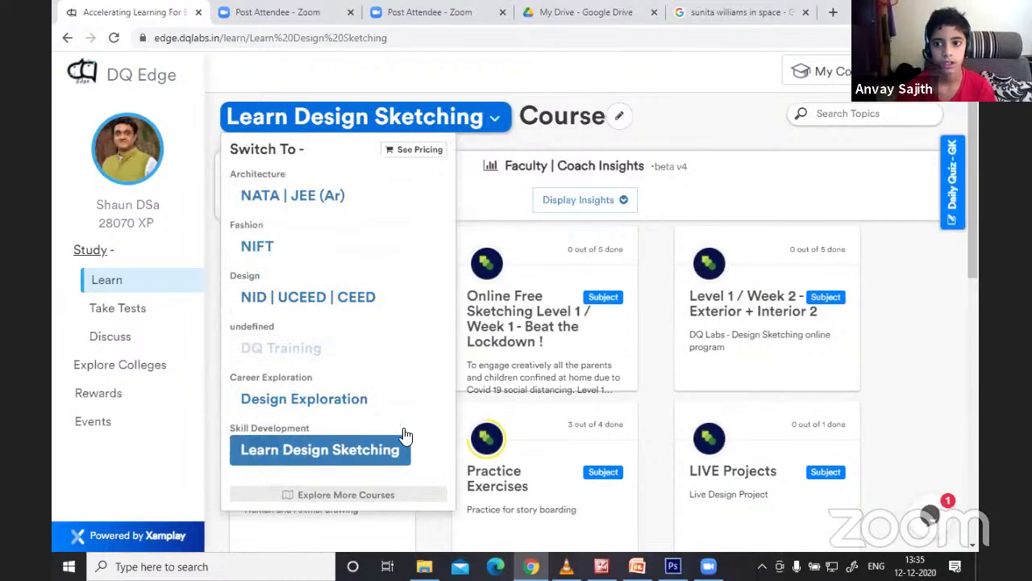
- Open the Sketch Assignments though doodles subject, its Basic Shapes topic, and view the question of Ex 1 - Doodles with basic alphabets
{"action": "scroll", "coordinate": [565, 323], "scroll_direction": "down", "scroll_amount": 3}
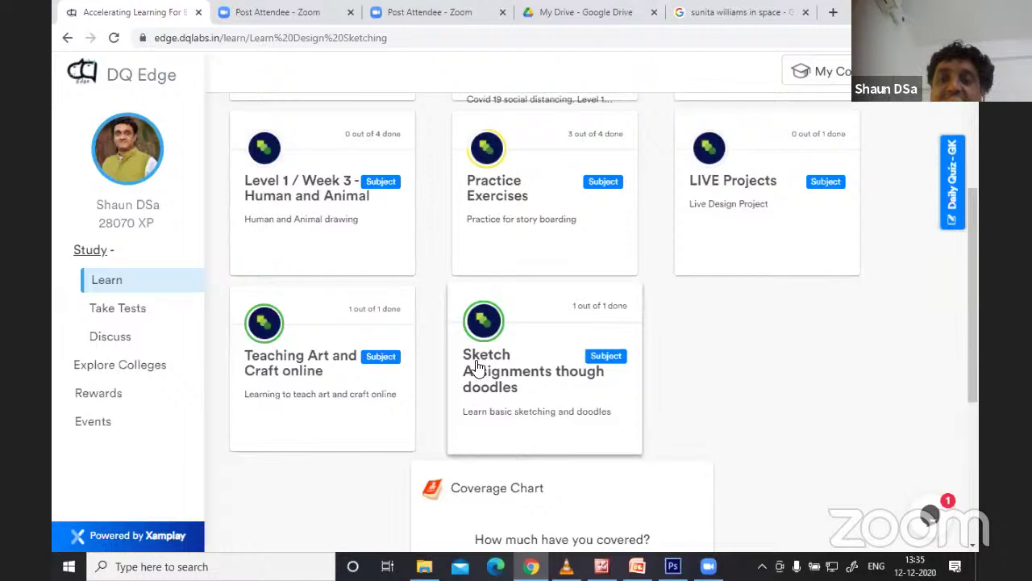
{"action": "left_click", "coordinate": [517, 389]}
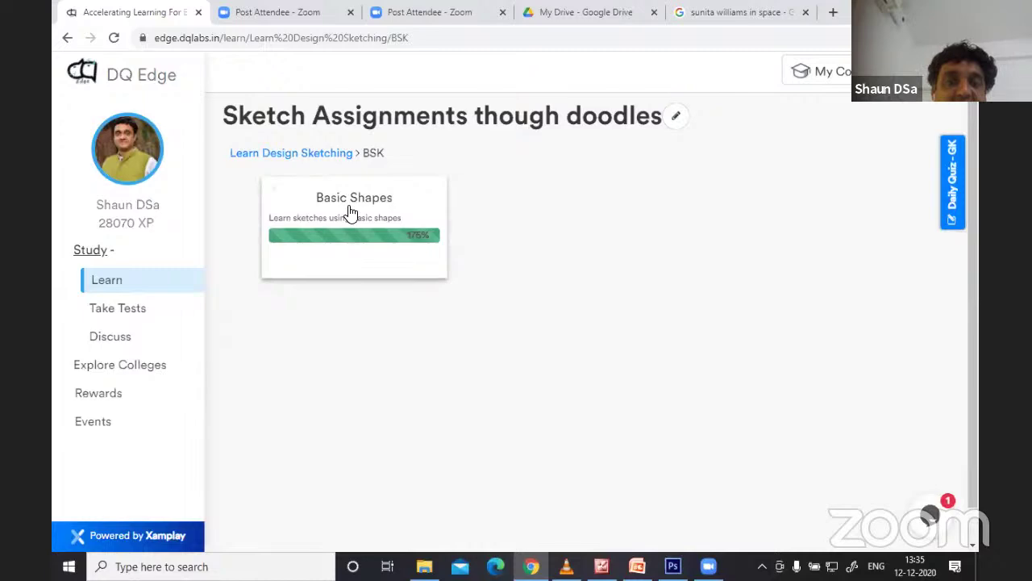
{"action": "left_click", "coordinate": [348, 212]}
{"action": "scroll", "coordinate": [472, 360], "scroll_direction": "down", "scroll_amount": 2}
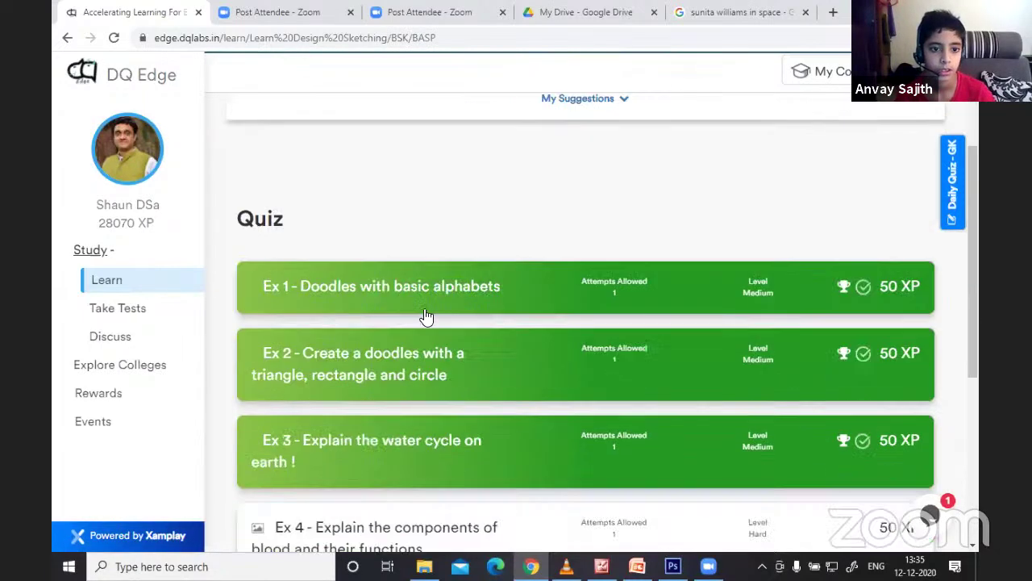
{"action": "left_click", "coordinate": [381, 297]}
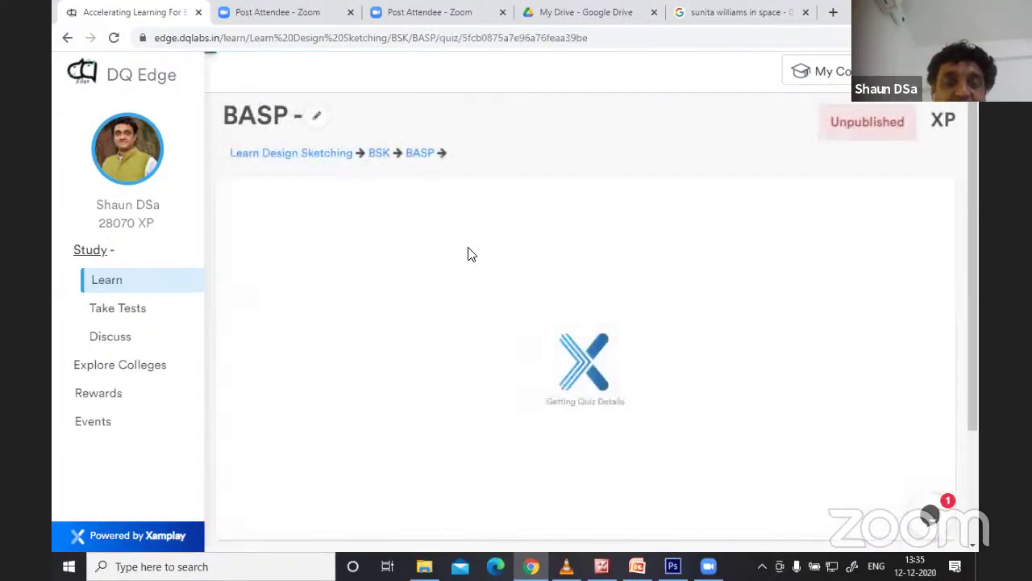
{"action": "scroll", "coordinate": [466, 262], "scroll_direction": "down", "scroll_amount": 3}
{"action": "scroll", "coordinate": [528, 352], "scroll_direction": "up", "scroll_amount": 2}
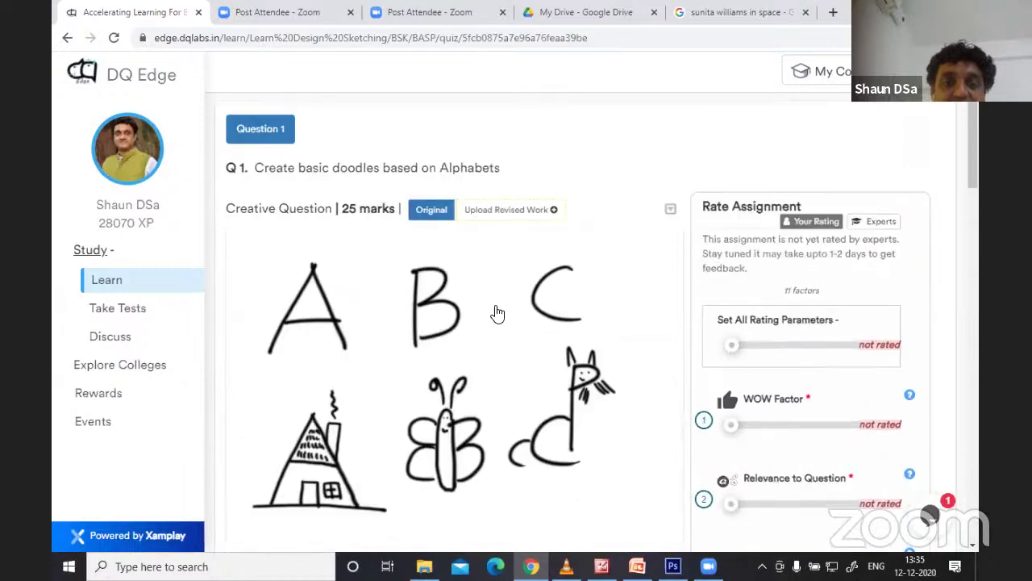
{"action": "scroll", "coordinate": [454, 242], "scroll_direction": "up", "scroll_amount": 1}
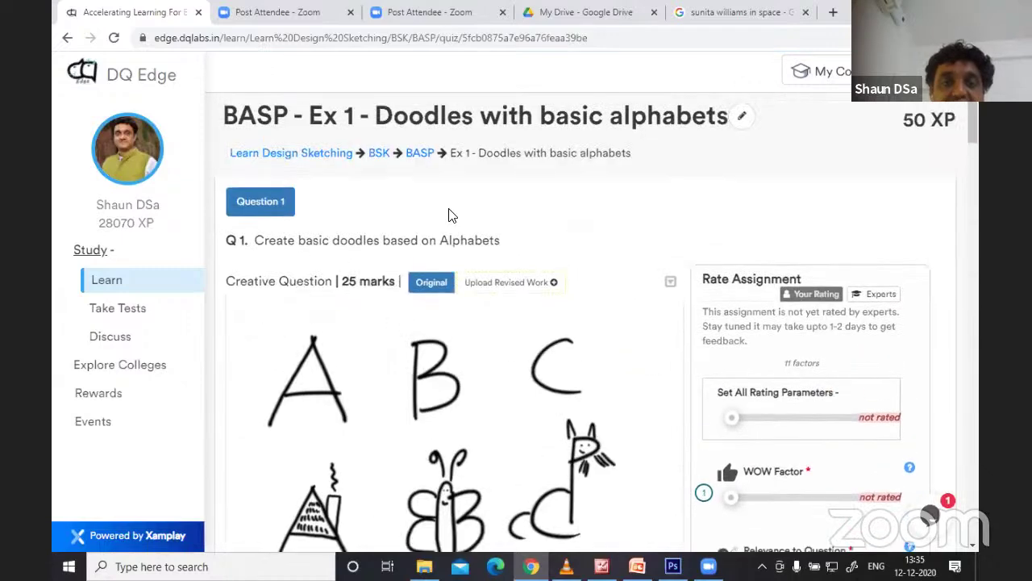
- Return to the BASP topic and reopen Ex 1 - Doodles with basic alphabets from its quiz list
{"action": "left_click", "coordinate": [414, 161]}
{"action": "scroll", "coordinate": [443, 275], "scroll_direction": "down", "scroll_amount": 3}
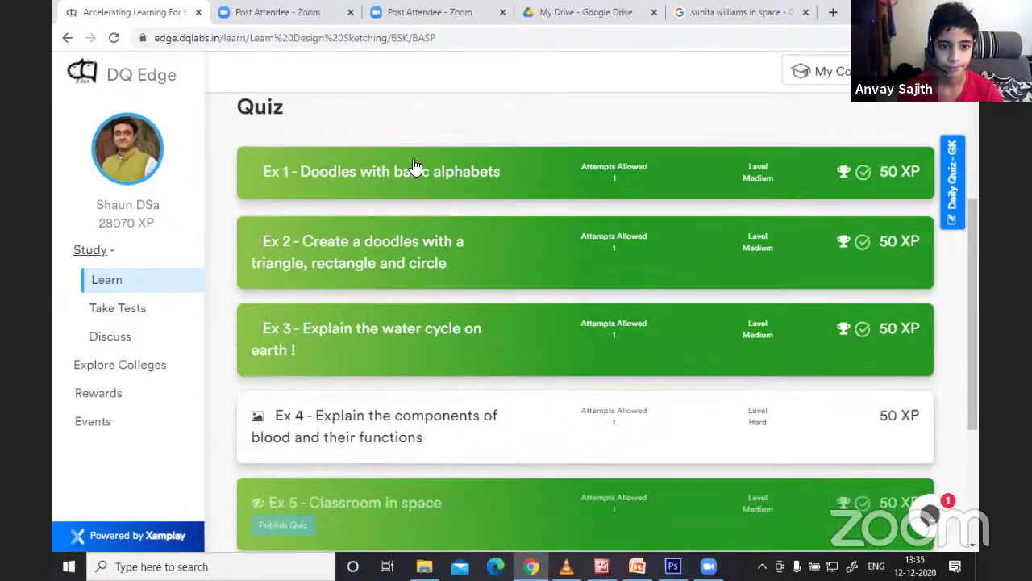
{"action": "left_click", "coordinate": [415, 166]}
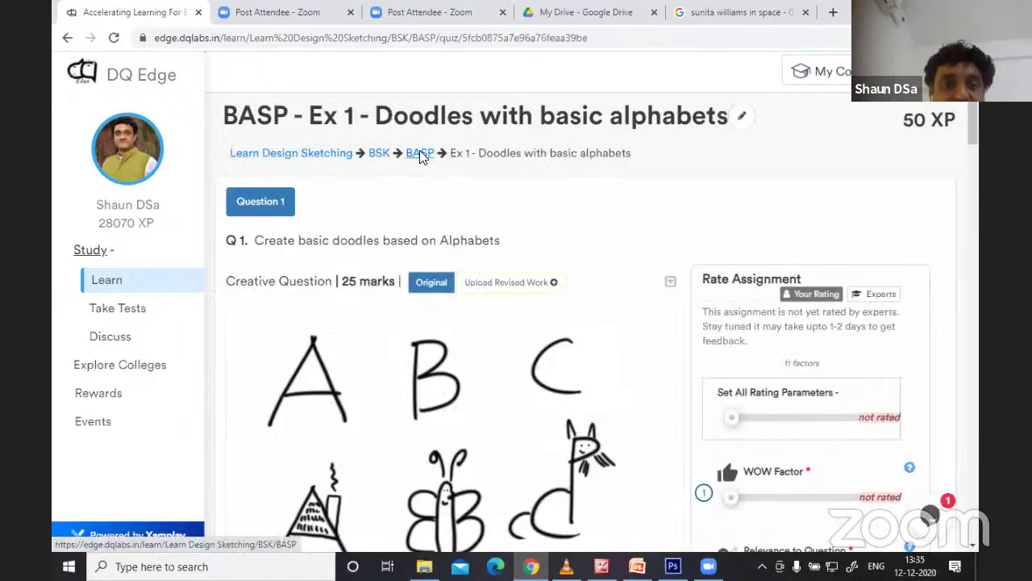
- Go back to the BASP topic and look through its quiz list down to Ex 5 - Classroom in space
{"action": "left_click", "coordinate": [419, 153]}
{"action": "scroll", "coordinate": [362, 301], "scroll_direction": "down", "scroll_amount": 5}
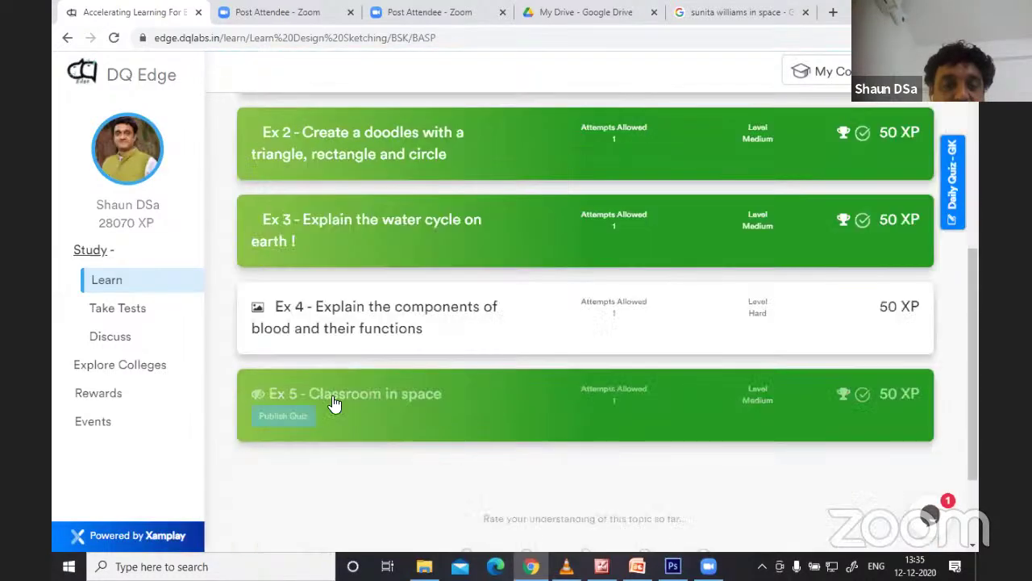
{"action": "scroll", "coordinate": [447, 353], "scroll_direction": "up", "scroll_amount": 5}
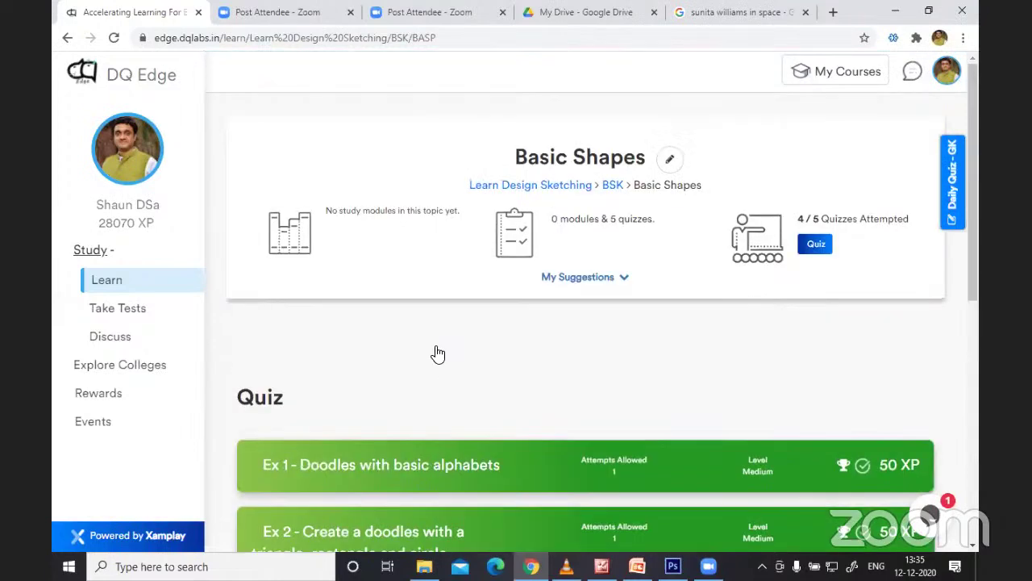
- Open Ex 1 - Doodles with basic alphabets again and go to its related submissions
{"action": "scroll", "coordinate": [444, 307], "scroll_direction": "down", "scroll_amount": 3}
{"action": "left_click", "coordinate": [451, 256]}
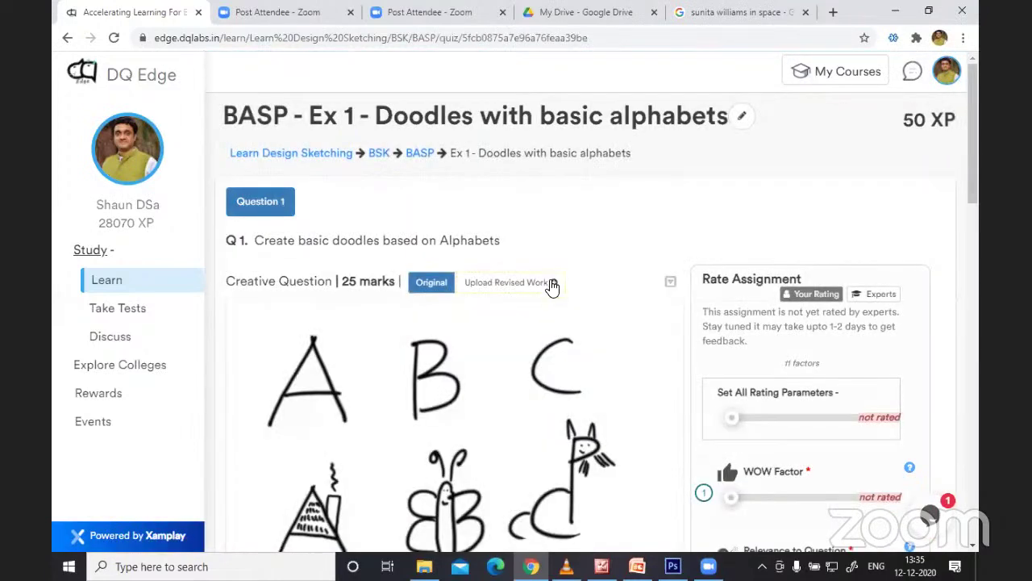
{"action": "scroll", "coordinate": [544, 272], "scroll_direction": "down", "scroll_amount": 10}
{"action": "scroll", "coordinate": [544, 277], "scroll_direction": "down", "scroll_amount": 3}
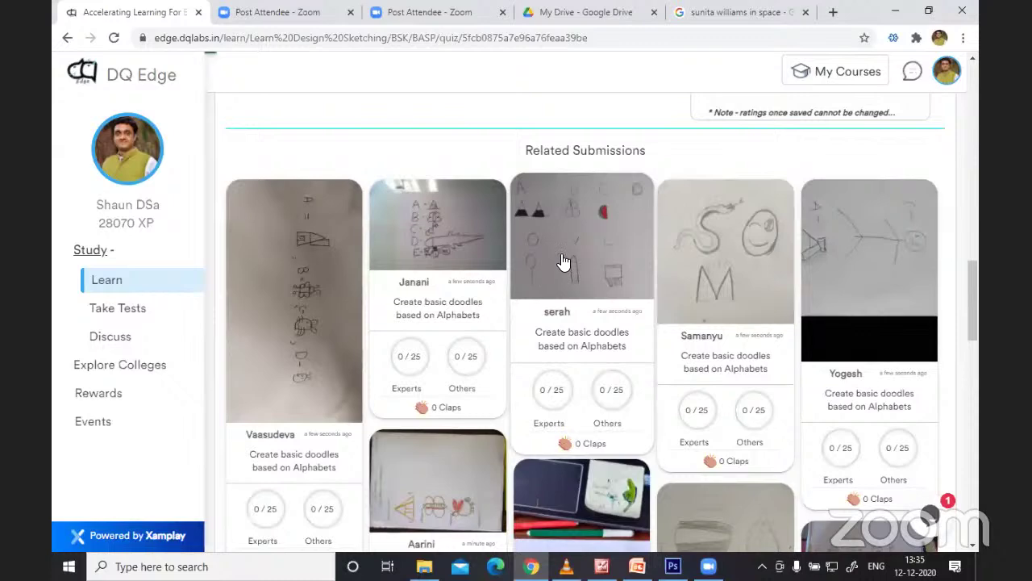
- Open the submission with doodles of A, B, C, D, O, V and L, examine all its drawings, and close it
{"action": "left_click", "coordinate": [563, 263]}
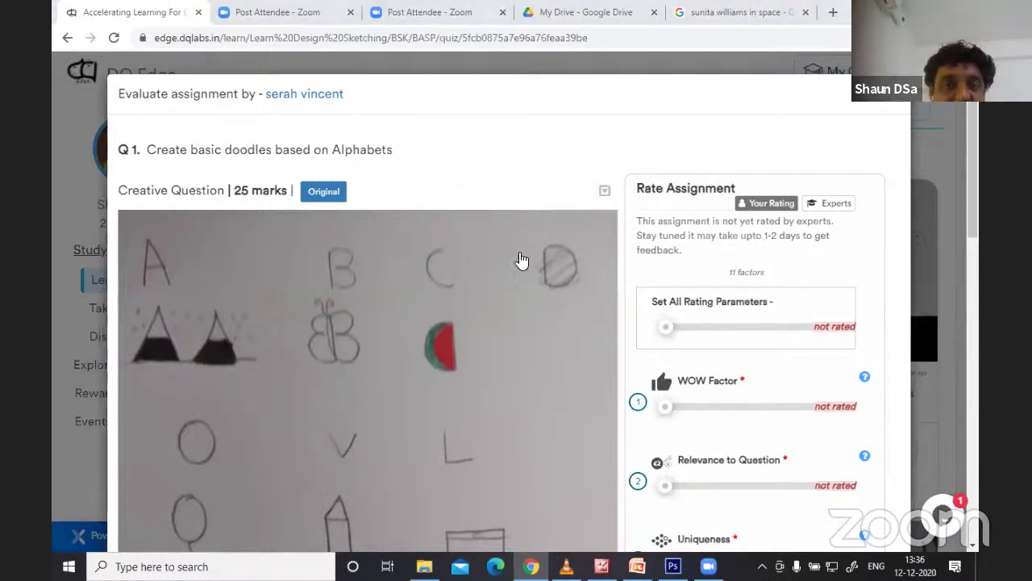
{"action": "scroll", "coordinate": [518, 262], "scroll_direction": "down", "scroll_amount": 2}
{"action": "scroll", "coordinate": [516, 267], "scroll_direction": "up", "scroll_amount": 2}
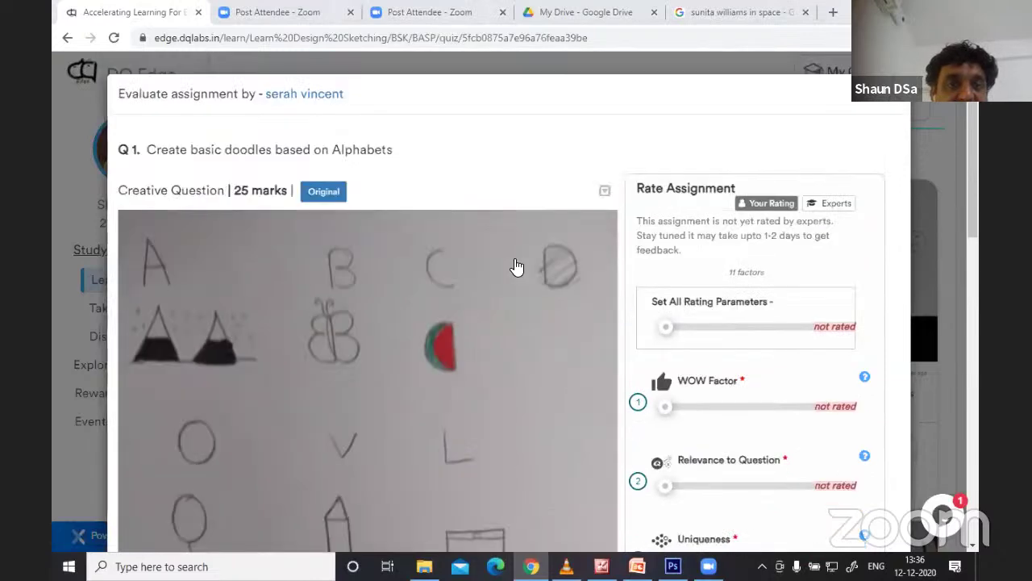
{"action": "scroll", "coordinate": [513, 267], "scroll_direction": "down", "scroll_amount": 2}
{"action": "scroll", "coordinate": [514, 267], "scroll_direction": "down", "scroll_amount": 2}
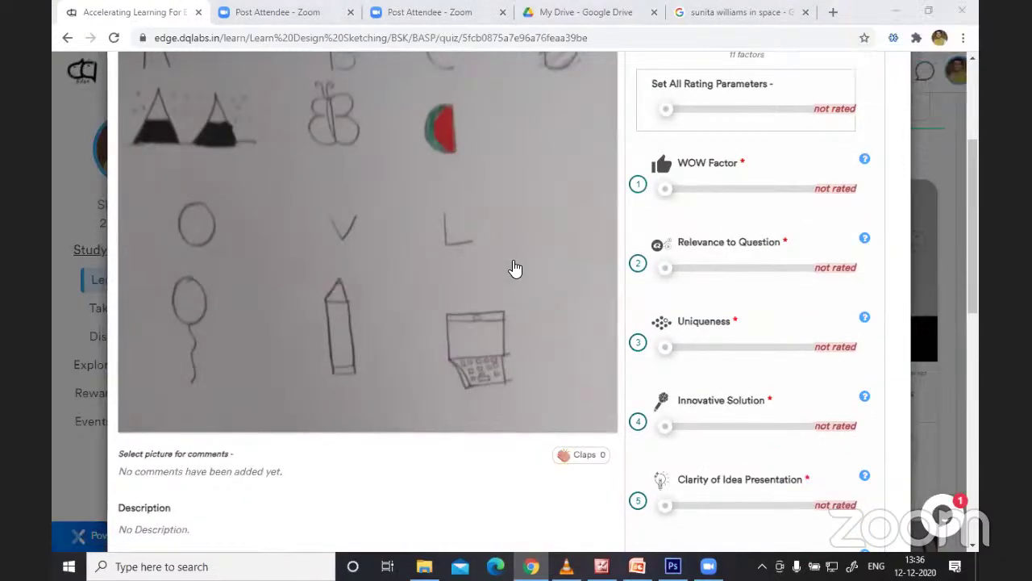
{"action": "scroll", "coordinate": [515, 268], "scroll_direction": "up", "scroll_amount": 4}
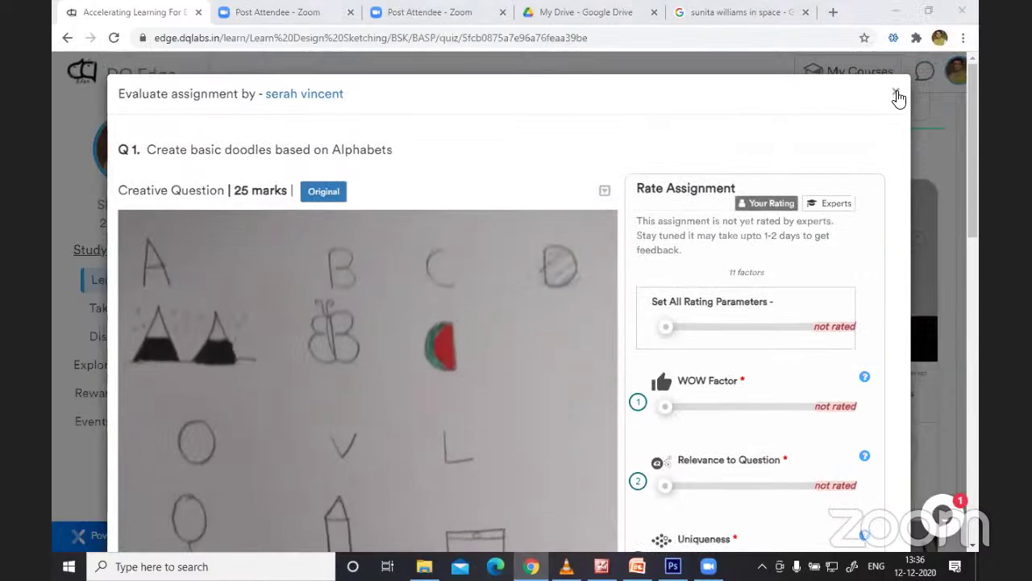
{"action": "key", "text": "Escape"}
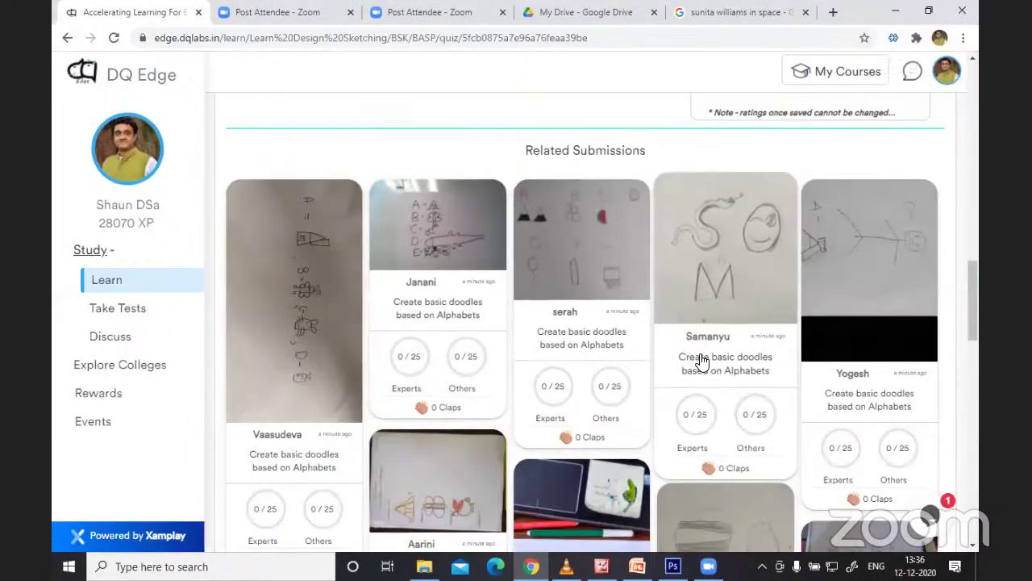
- Open the sideways black-ink submission with doodles of A, B, C and D, examine each drawing from the house to the last face, and close it
{"action": "scroll", "coordinate": [702, 362], "scroll_direction": "down", "scroll_amount": 3}
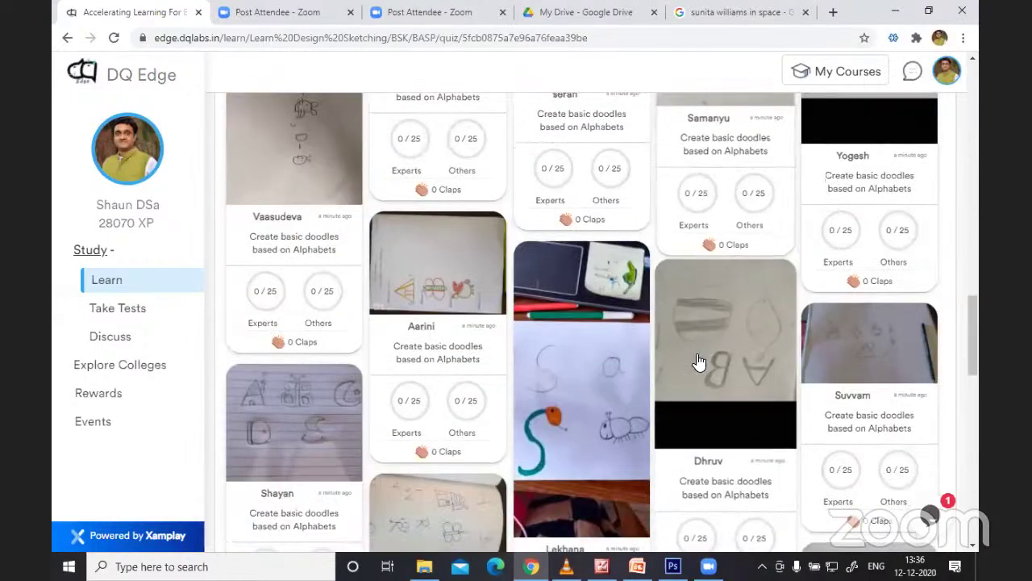
{"action": "scroll", "coordinate": [700, 362], "scroll_direction": "down", "scroll_amount": 2}
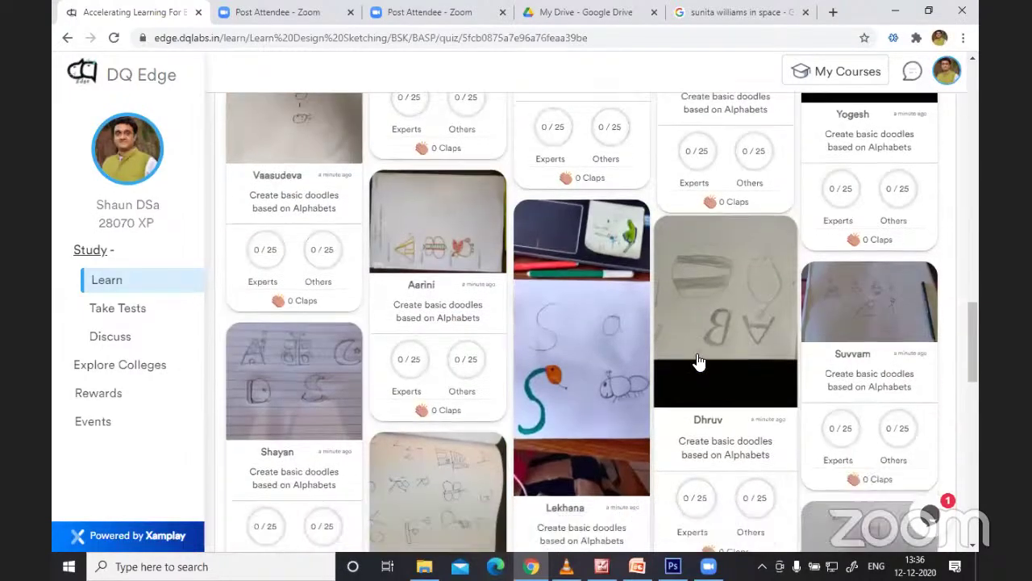
{"action": "scroll", "coordinate": [699, 361], "scroll_direction": "up", "scroll_amount": 3}
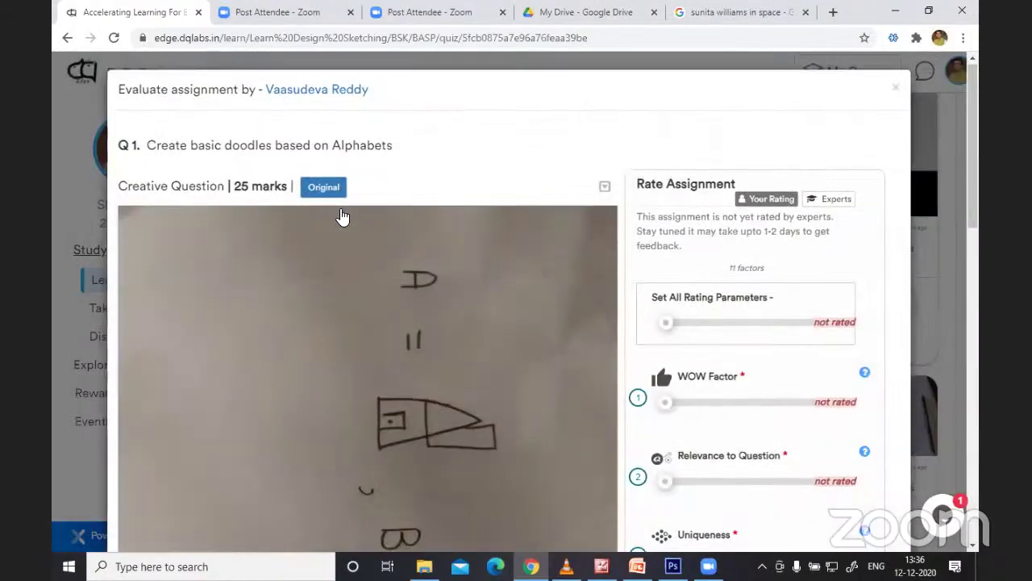
{"action": "scroll", "coordinate": [342, 216], "scroll_direction": "down", "scroll_amount": 4}
{"action": "scroll", "coordinate": [343, 210], "scroll_direction": "up", "scroll_amount": 4}
{"action": "scroll", "coordinate": [347, 215], "scroll_direction": "down", "scroll_amount": 2}
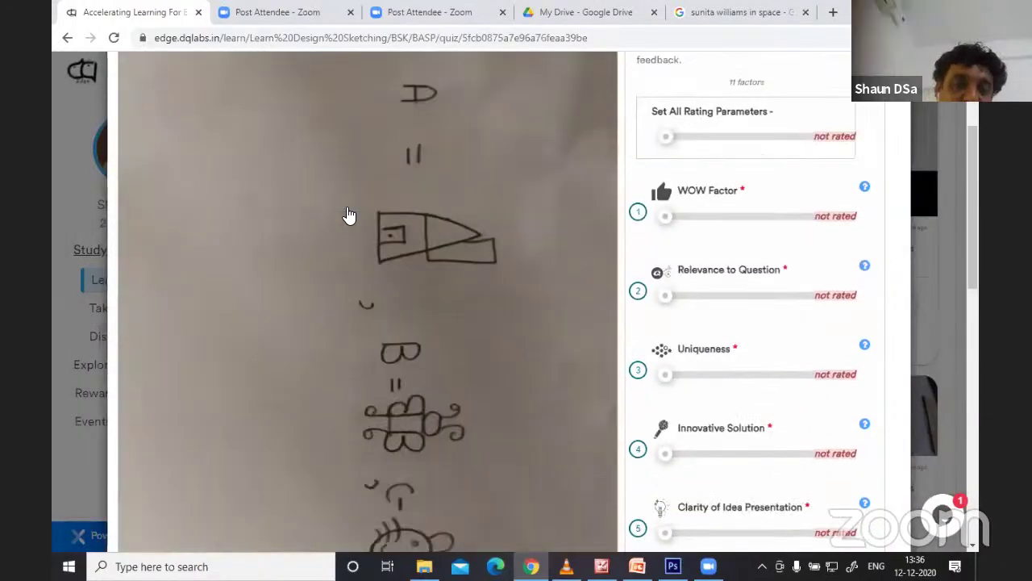
{"action": "scroll", "coordinate": [348, 216], "scroll_direction": "down", "scroll_amount": 4}
{"action": "scroll", "coordinate": [349, 216], "scroll_direction": "up", "scroll_amount": 2}
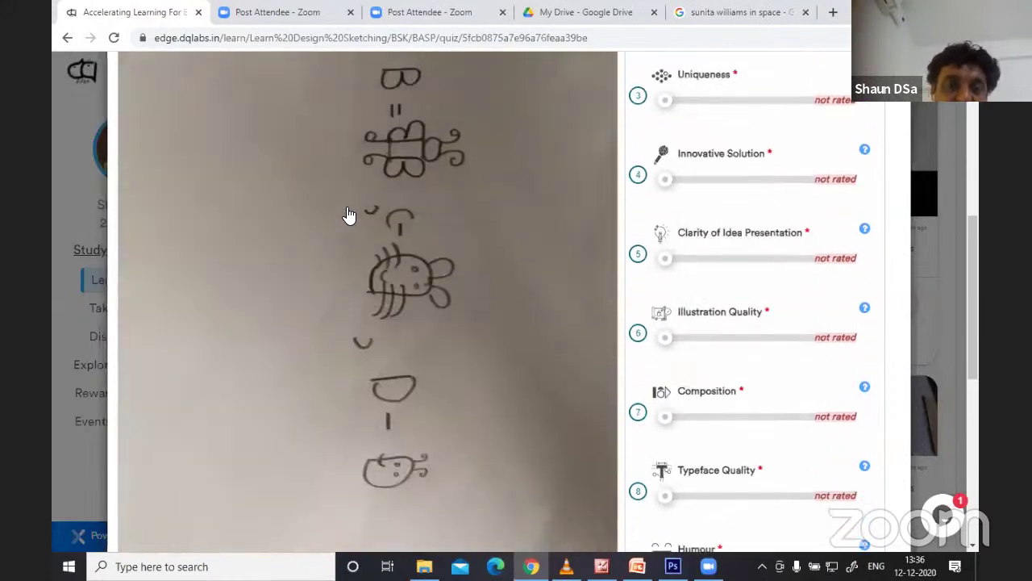
{"action": "scroll", "coordinate": [347, 216], "scroll_direction": "up", "scroll_amount": 3}
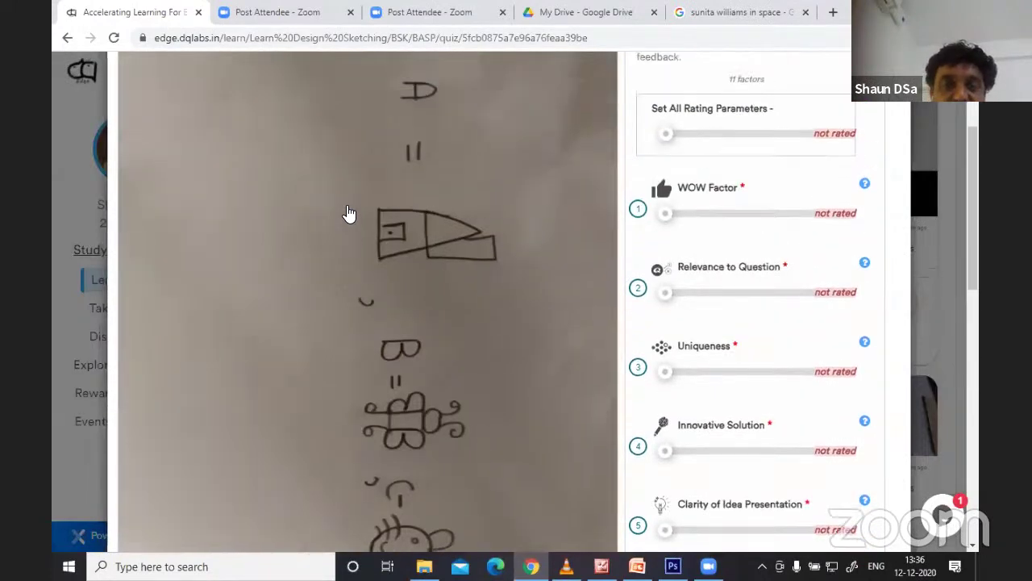
{"action": "scroll", "coordinate": [601, 255], "scroll_direction": "down", "scroll_amount": 5}
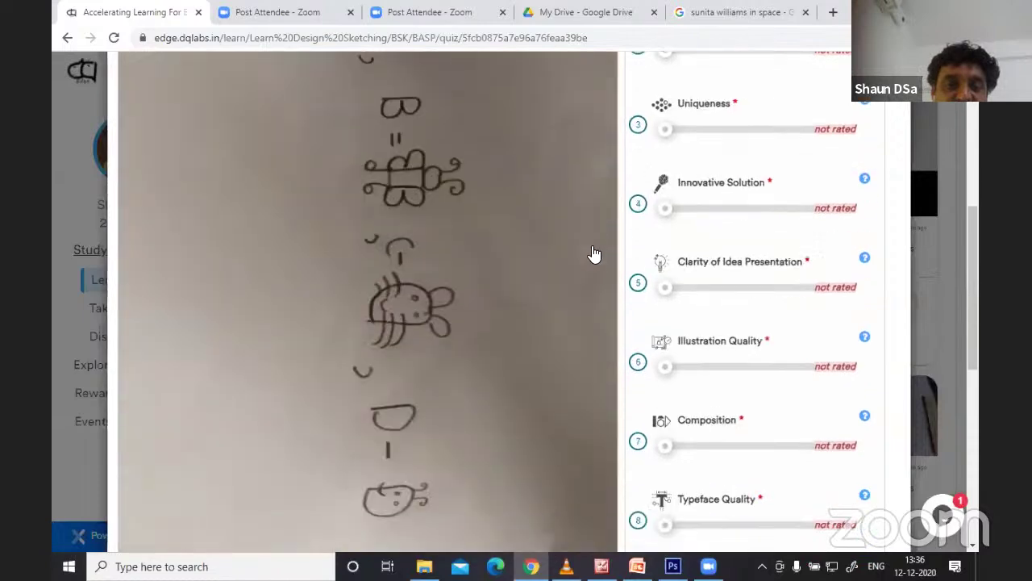
{"action": "scroll", "coordinate": [593, 254], "scroll_direction": "up", "scroll_amount": 4}
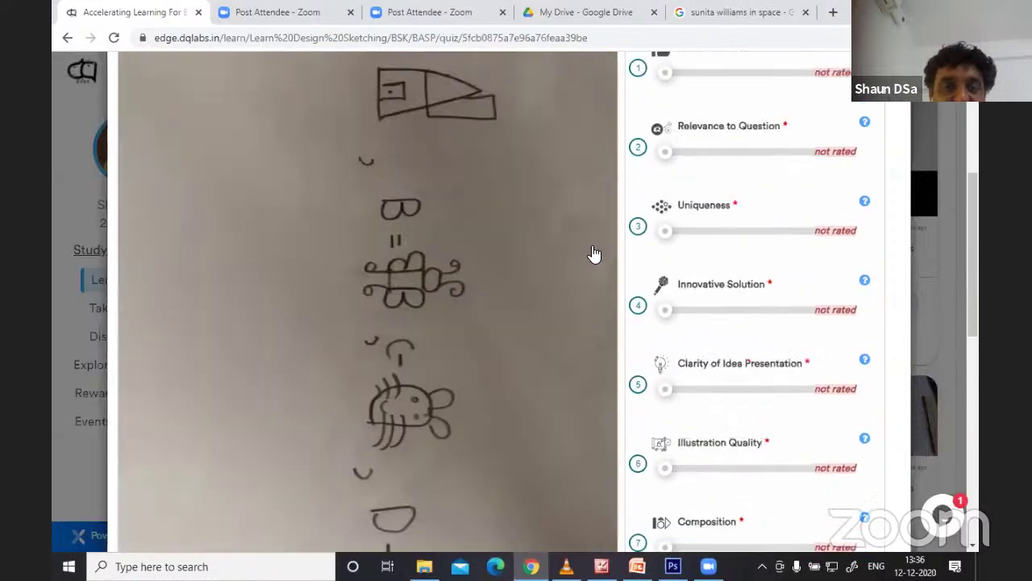
{"action": "scroll", "coordinate": [594, 254], "scroll_direction": "up", "scroll_amount": 2}
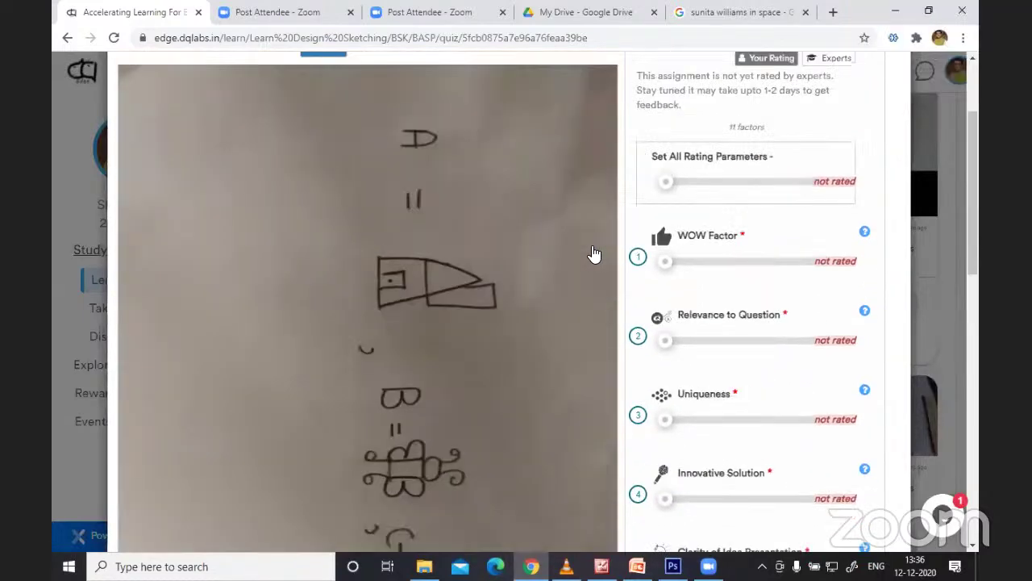
{"action": "scroll", "coordinate": [594, 255], "scroll_direction": "down", "scroll_amount": 3}
{"action": "scroll", "coordinate": [593, 254], "scroll_direction": "up", "scroll_amount": 3}
{"action": "scroll", "coordinate": [594, 254], "scroll_direction": "down", "scroll_amount": 3}
{"action": "scroll", "coordinate": [593, 254], "scroll_direction": "down", "scroll_amount": 2}
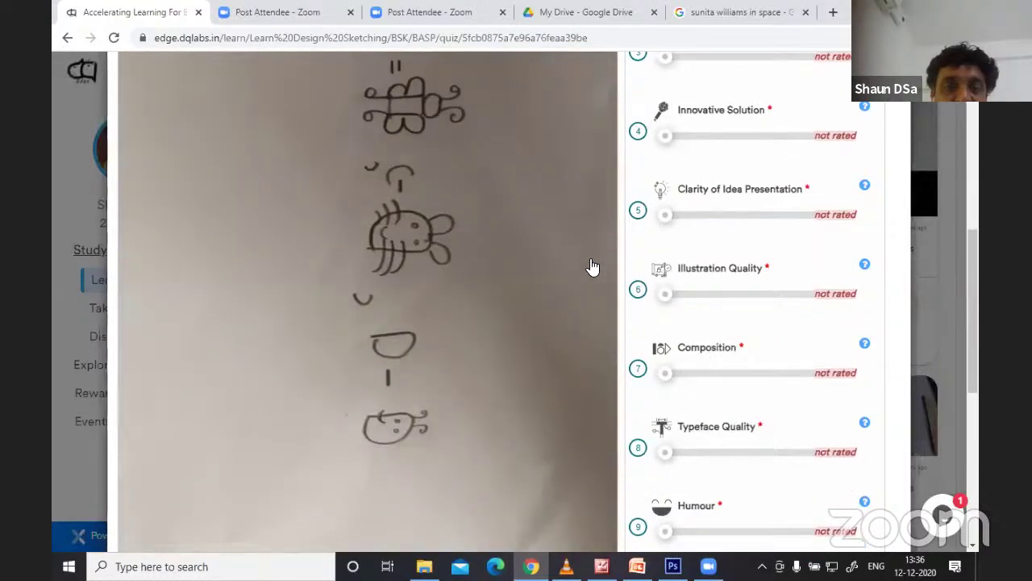
{"action": "scroll", "coordinate": [593, 274], "scroll_direction": "down", "scroll_amount": 3}
{"action": "scroll", "coordinate": [596, 293], "scroll_direction": "up", "scroll_amount": 7}
{"action": "scroll", "coordinate": [597, 293], "scroll_direction": "up", "scroll_amount": 3}
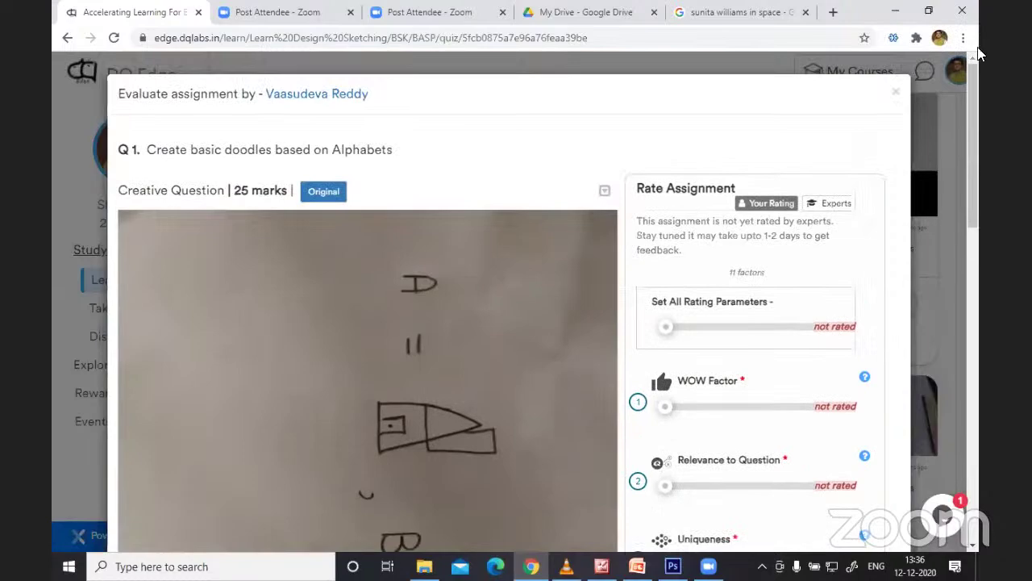
{"action": "left_click", "coordinate": [898, 94]}
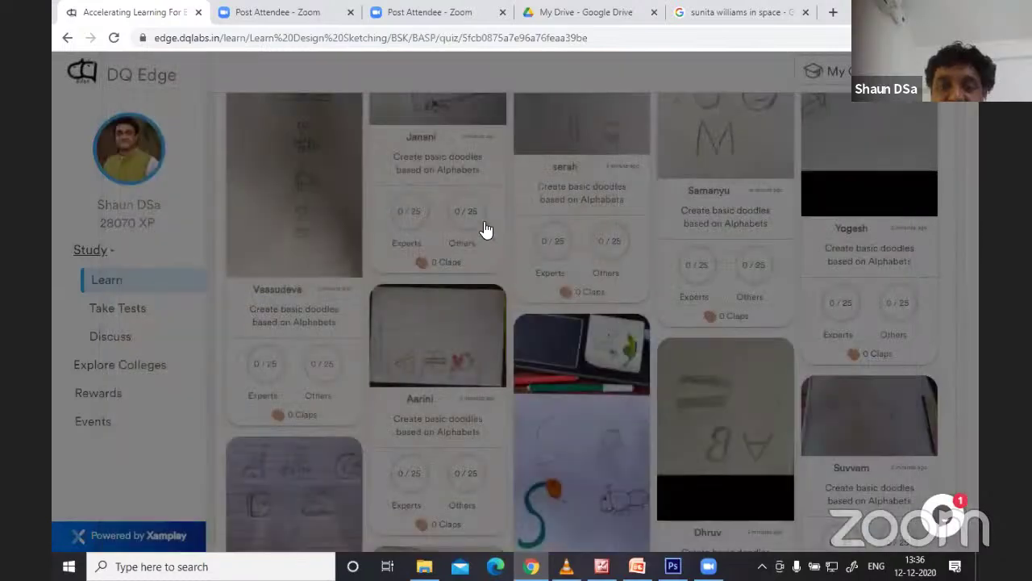
- Browse the remaining related submissions to the end of the list and return to its upper rows
{"action": "scroll", "coordinate": [506, 221], "scroll_direction": "down", "scroll_amount": 6}
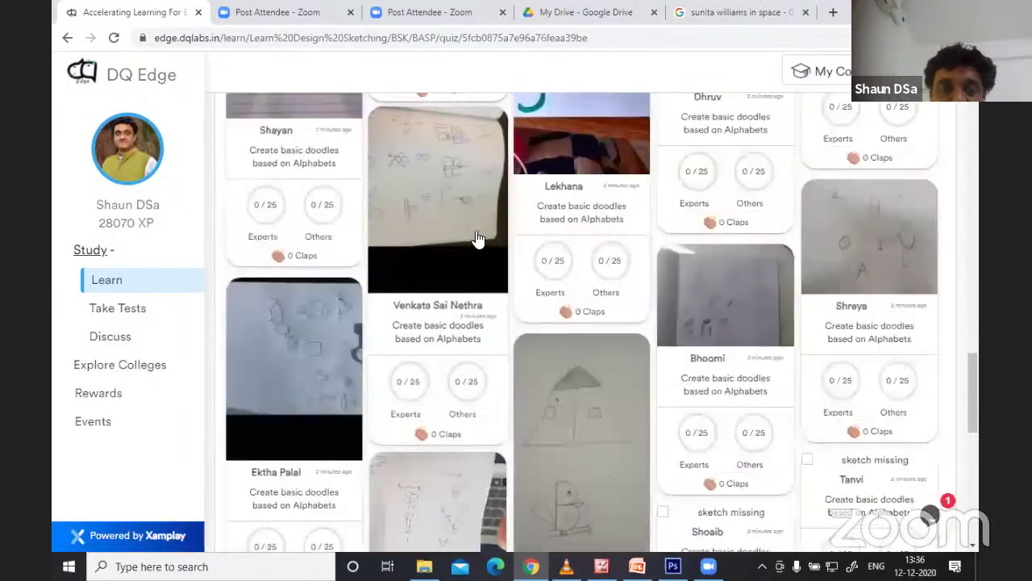
{"action": "scroll", "coordinate": [456, 278], "scroll_direction": "down", "scroll_amount": 4}
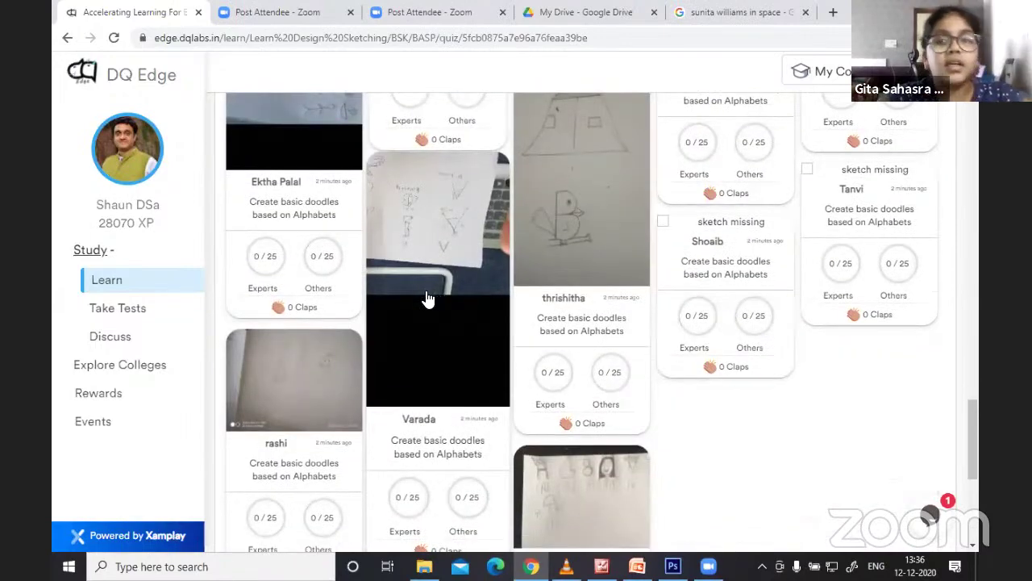
{"action": "scroll", "coordinate": [883, 300], "scroll_direction": "down", "scroll_amount": 3}
{"action": "scroll", "coordinate": [834, 281], "scroll_direction": "up", "scroll_amount": 10}
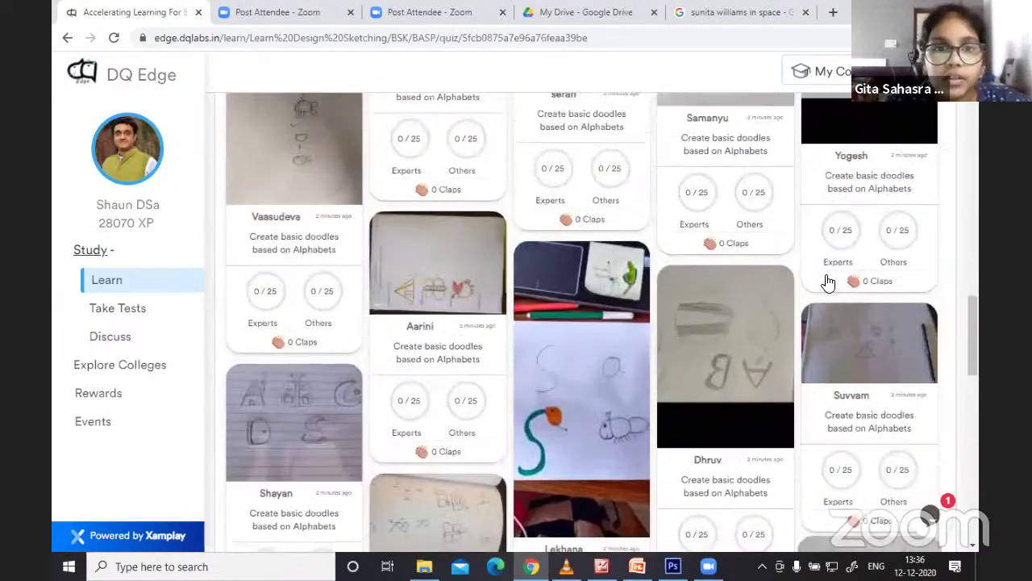
- Examine the students' doodles in the upper rows of the related submissions
{"action": "scroll", "coordinate": [828, 282], "scroll_direction": "up", "scroll_amount": 5}
{"action": "scroll", "coordinate": [613, 267], "scroll_direction": "down", "scroll_amount": 4}
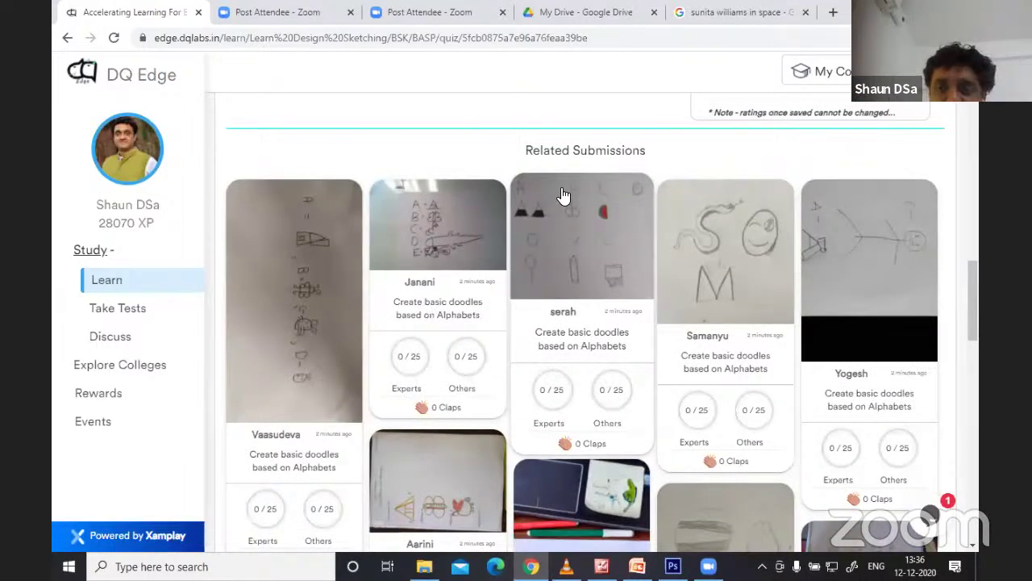
{"action": "scroll", "coordinate": [563, 196], "scroll_direction": "down", "scroll_amount": 3}
{"action": "scroll", "coordinate": [563, 195], "scroll_direction": "up", "scroll_amount": 4}
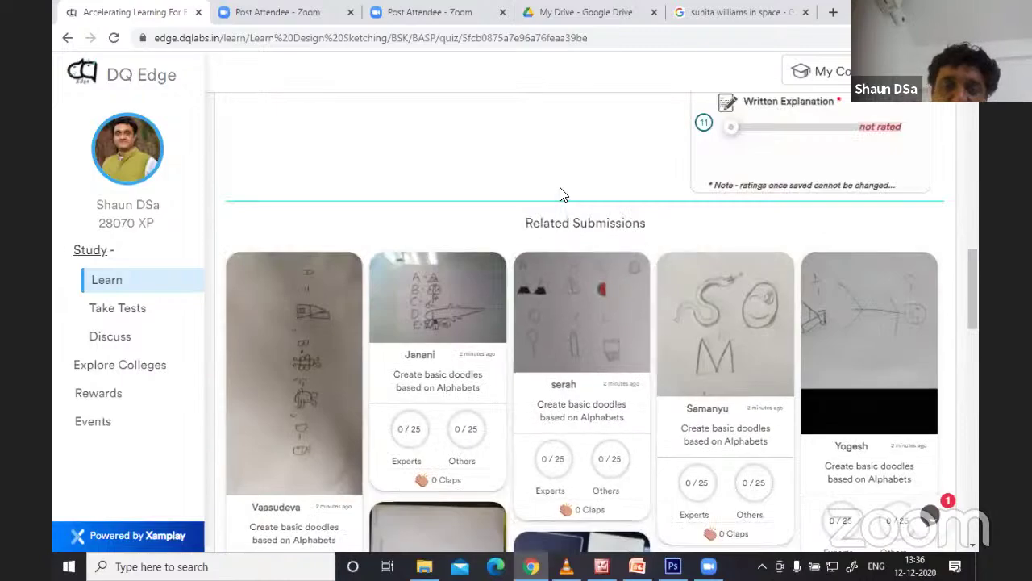
{"action": "scroll", "coordinate": [563, 195], "scroll_direction": "down", "scroll_amount": 3}
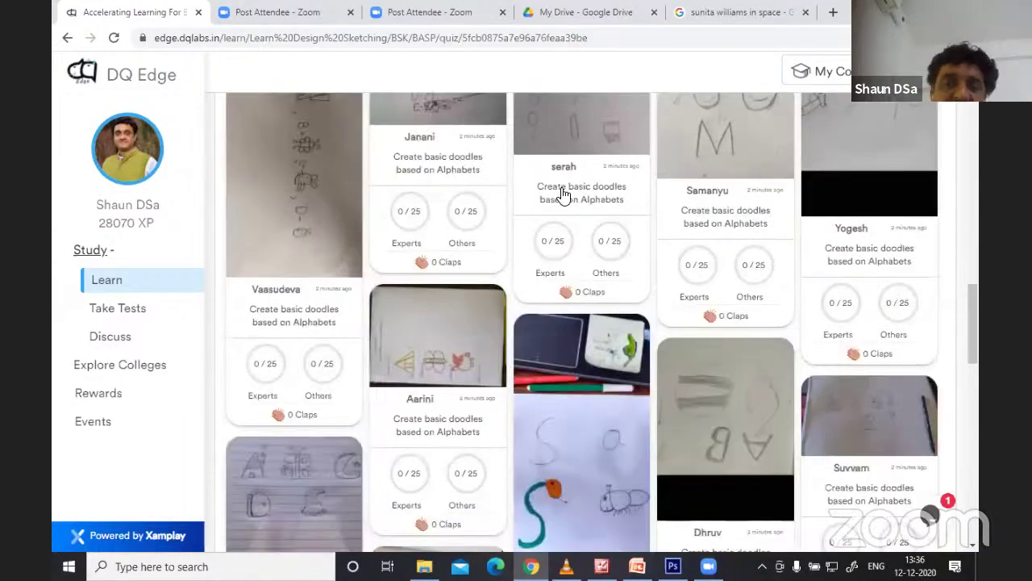
{"action": "scroll", "coordinate": [563, 195], "scroll_direction": "up", "scroll_amount": 3}
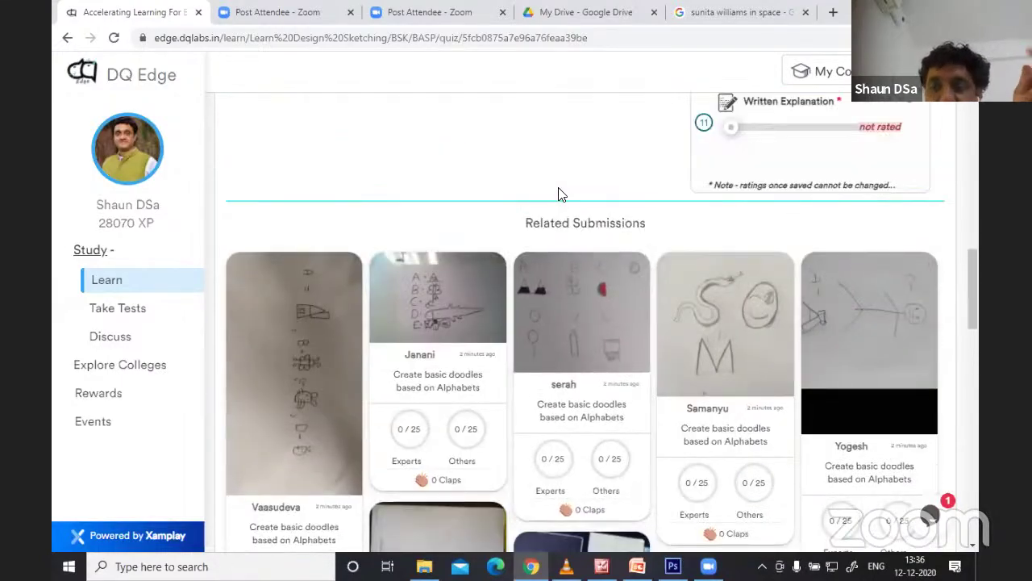
{"action": "scroll", "coordinate": [558, 194], "scroll_direction": "up", "scroll_amount": 2}
{"action": "scroll", "coordinate": [557, 195], "scroll_direction": "down", "scroll_amount": 5}
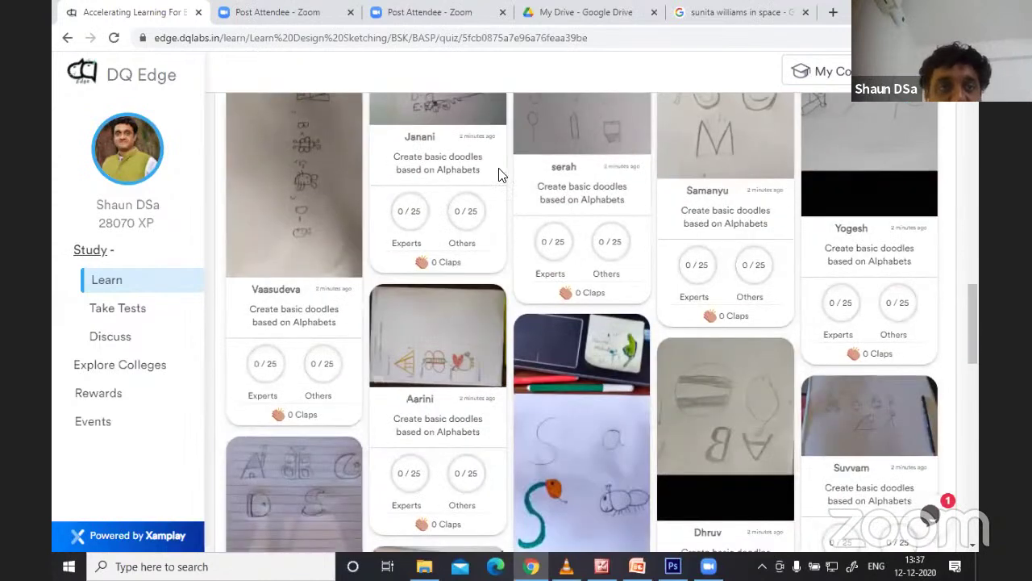
- Reload the exercise page and return to its related submissions
{"action": "left_click", "coordinate": [113, 42]}
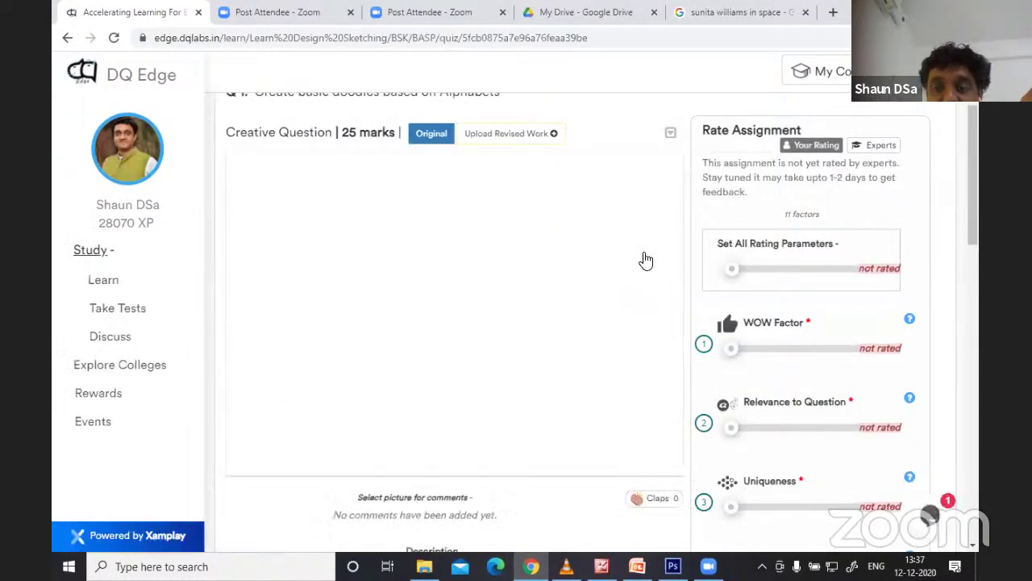
{"action": "scroll", "coordinate": [645, 258], "scroll_direction": "down", "scroll_amount": 5}
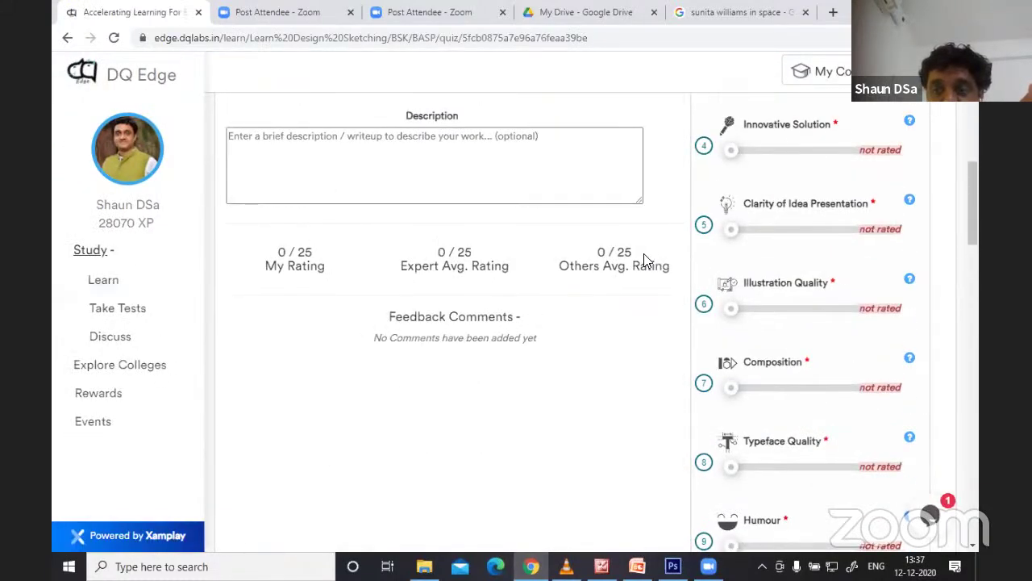
{"action": "scroll", "coordinate": [645, 258], "scroll_direction": "down", "scroll_amount": 5}
{"action": "scroll", "coordinate": [645, 262], "scroll_direction": "down", "scroll_amount": 4}
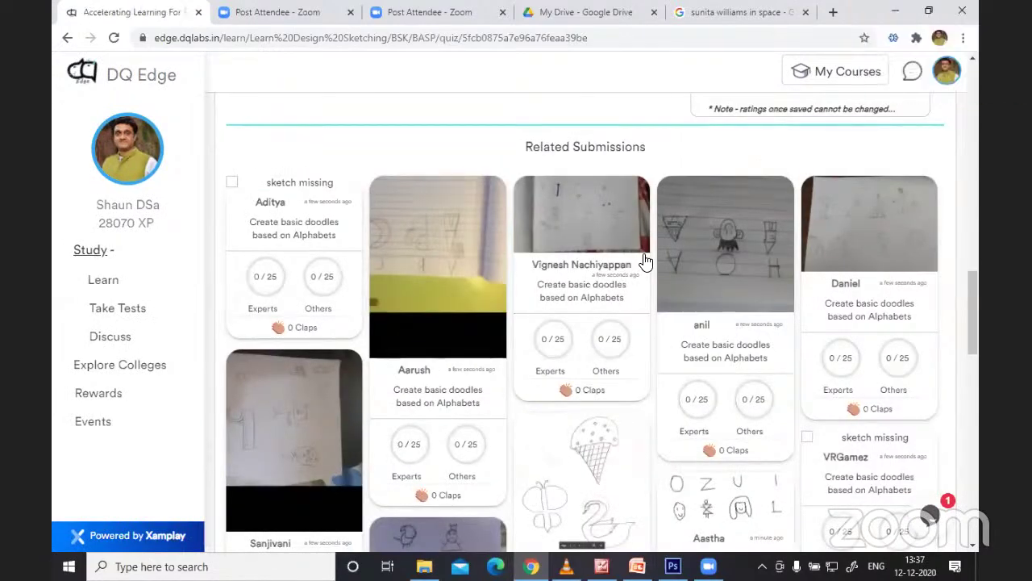
- Open the submission with doodles of O, Z, U and I, examine its drawings, and close it
{"action": "scroll", "coordinate": [645, 260], "scroll_direction": "down", "scroll_amount": 1}
{"action": "scroll", "coordinate": [645, 260], "scroll_direction": "down", "scroll_amount": 4}
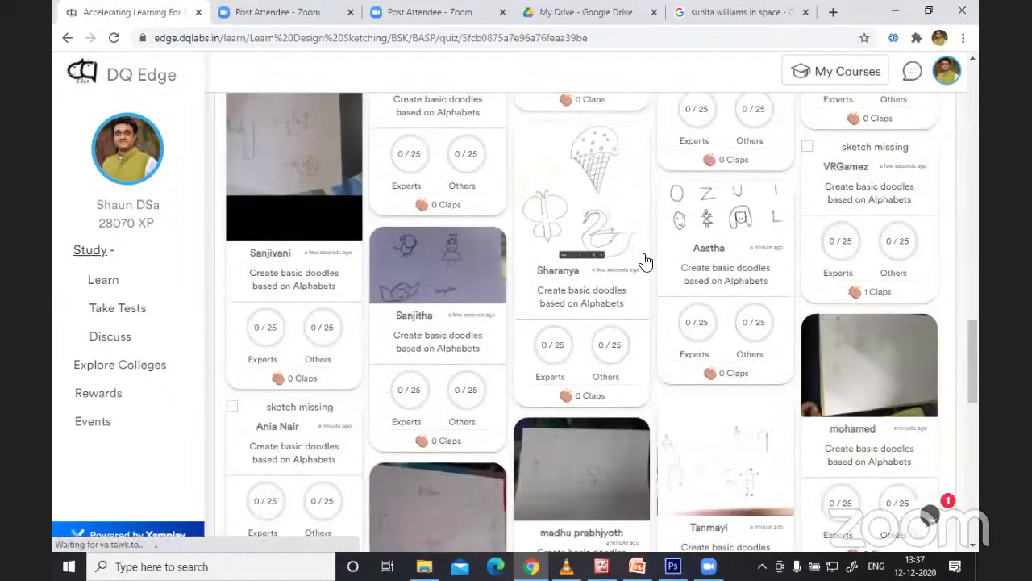
{"action": "left_click", "coordinate": [741, 224]}
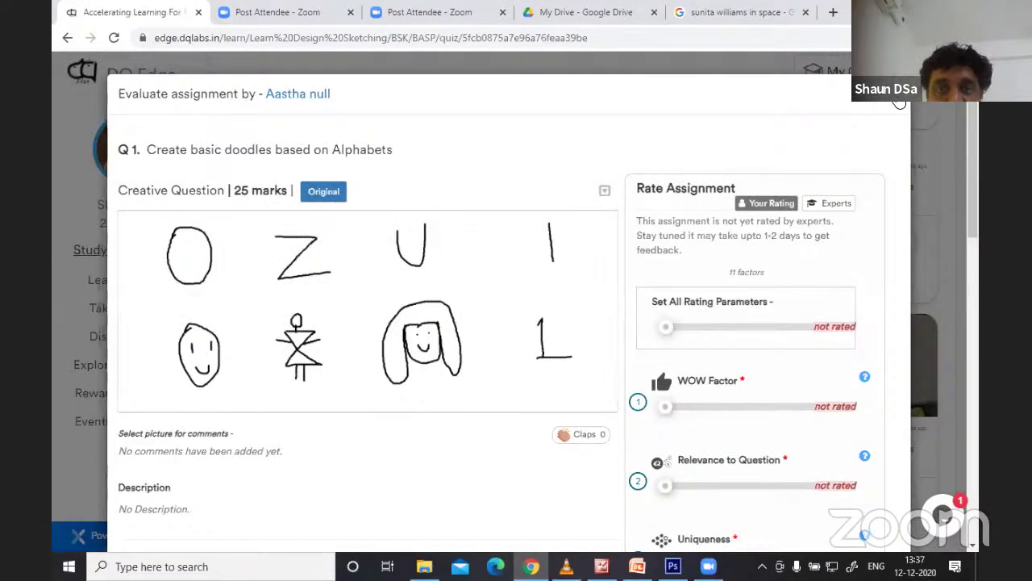
{"action": "key", "text": "Escape"}
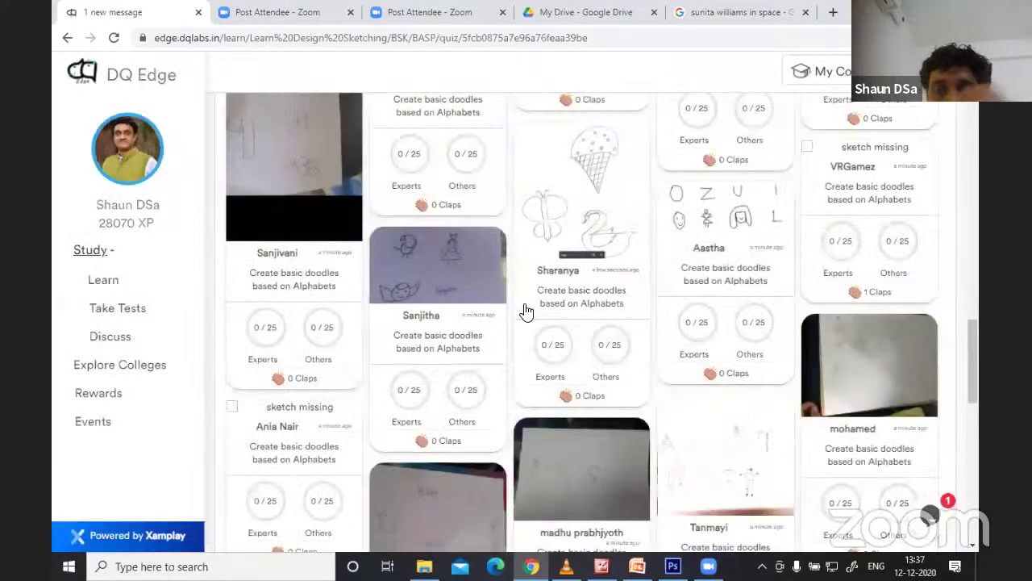
- Browse the refreshed related submissions to the end of the list and back to the first row
{"action": "scroll", "coordinate": [525, 311], "scroll_direction": "down", "scroll_amount": 5}
{"action": "scroll", "coordinate": [525, 310], "scroll_direction": "down", "scroll_amount": 4}
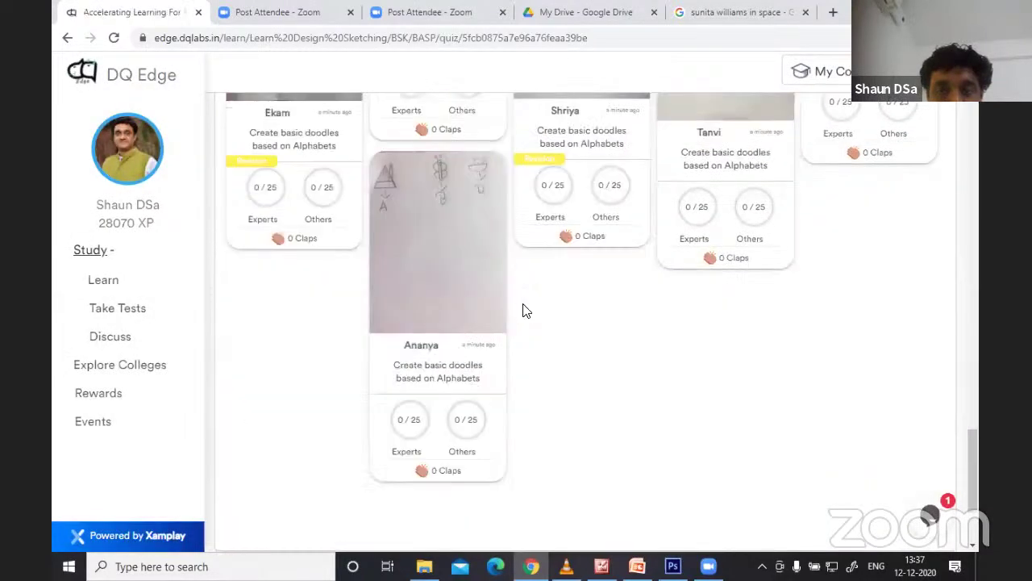
{"action": "scroll", "coordinate": [525, 311], "scroll_direction": "up", "scroll_amount": 5}
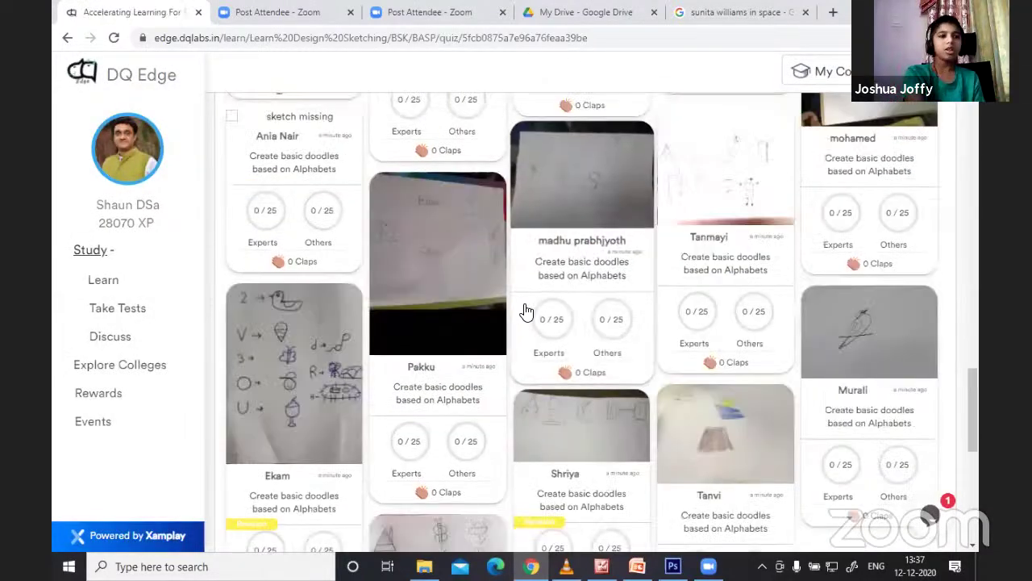
{"action": "scroll", "coordinate": [525, 311], "scroll_direction": "up", "scroll_amount": 3}
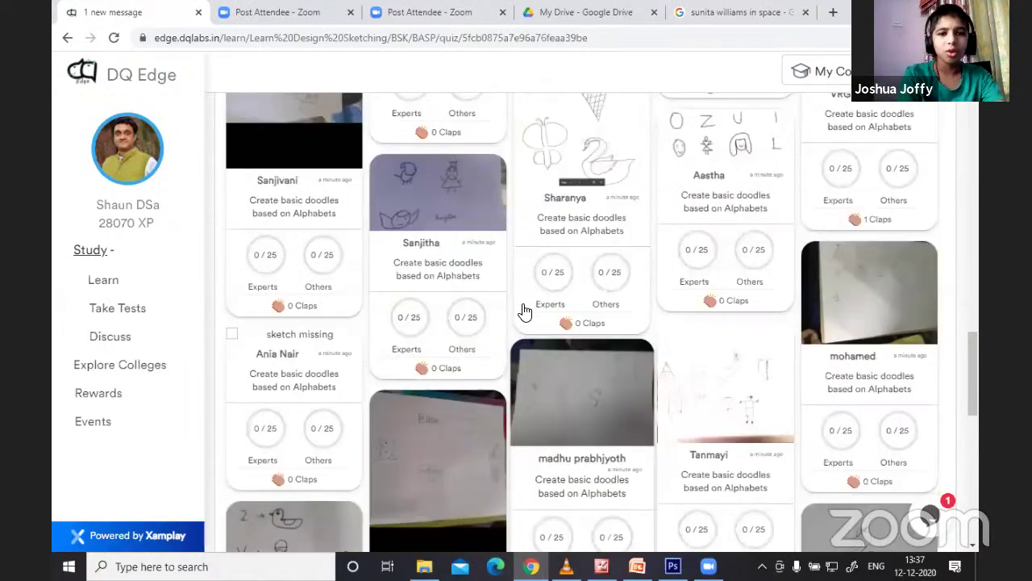
{"action": "scroll", "coordinate": [525, 310], "scroll_direction": "up", "scroll_amount": 4}
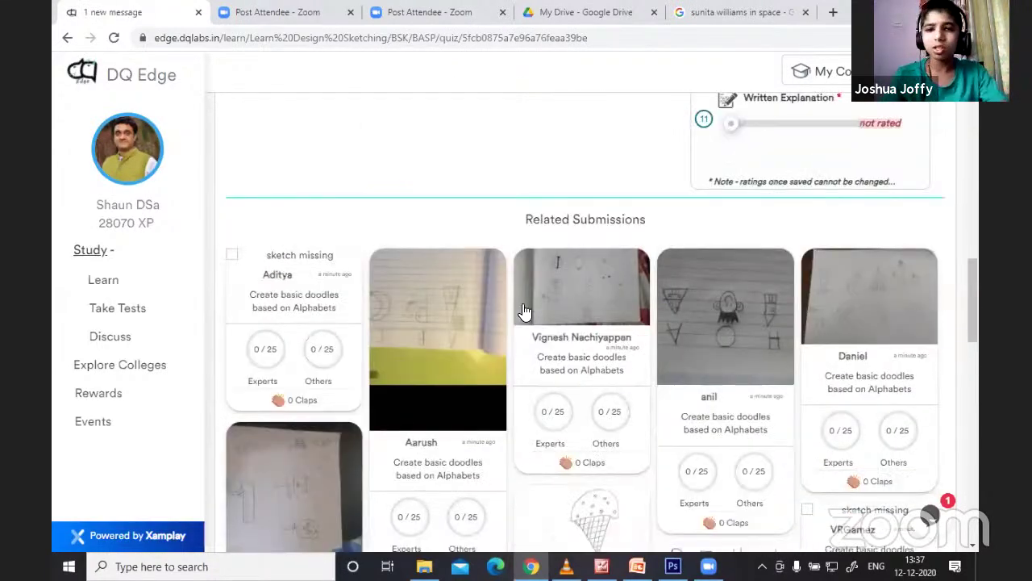
{"action": "scroll", "coordinate": [525, 311], "scroll_direction": "down", "scroll_amount": 4}
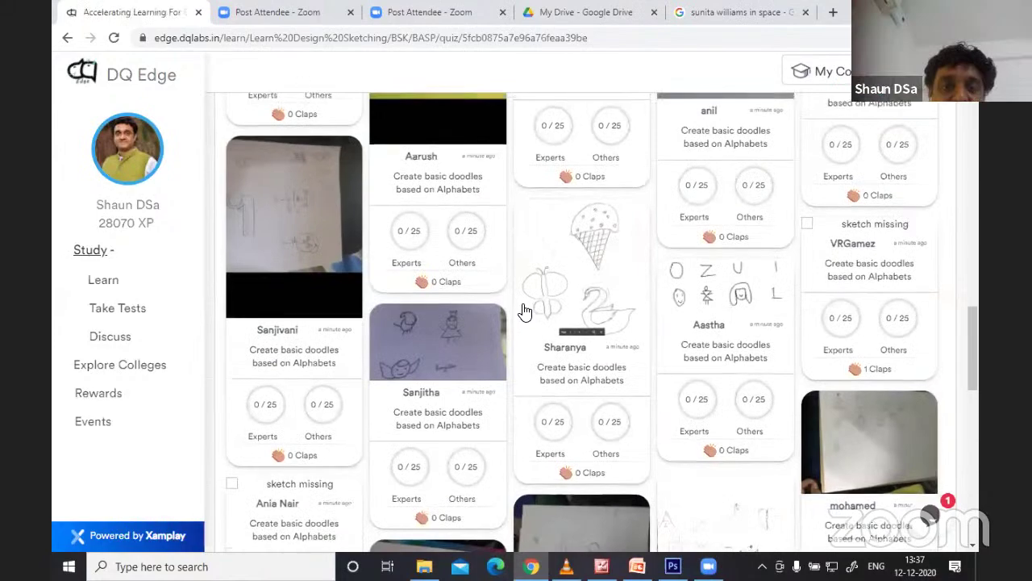
{"action": "scroll", "coordinate": [525, 310], "scroll_direction": "up", "scroll_amount": 1}
{"action": "scroll", "coordinate": [521, 311], "scroll_direction": "up", "scroll_amount": 4}
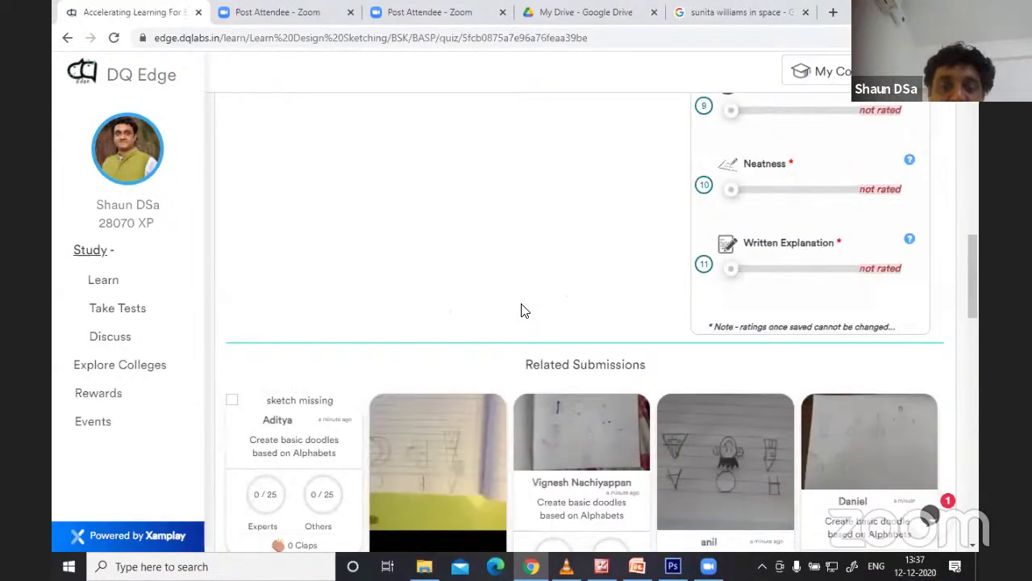
- Go back to the BASP topic and bring up its list of quizzes
{"action": "scroll", "coordinate": [521, 310], "scroll_direction": "up", "scroll_amount": 10}
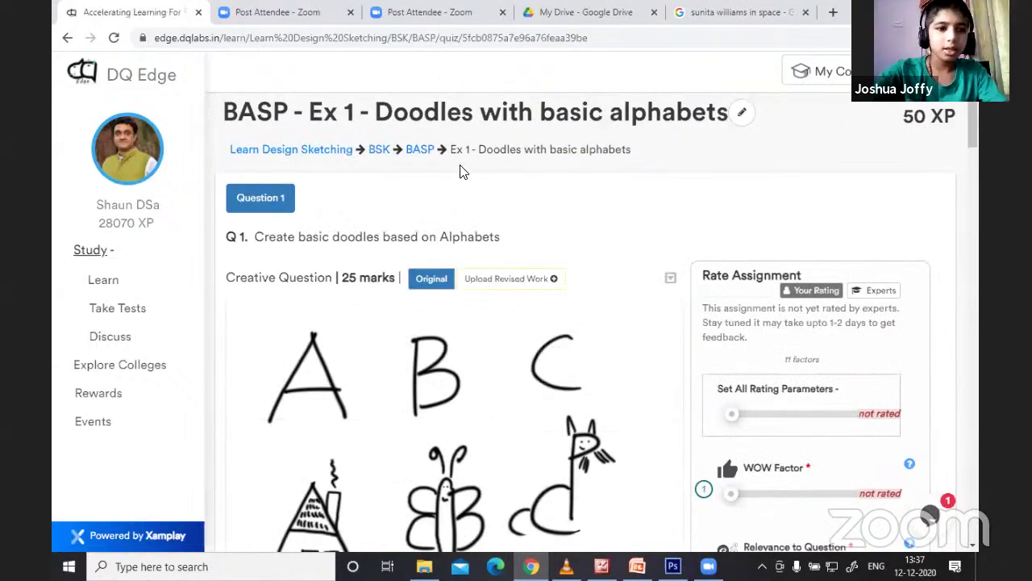
{"action": "left_click", "coordinate": [420, 153]}
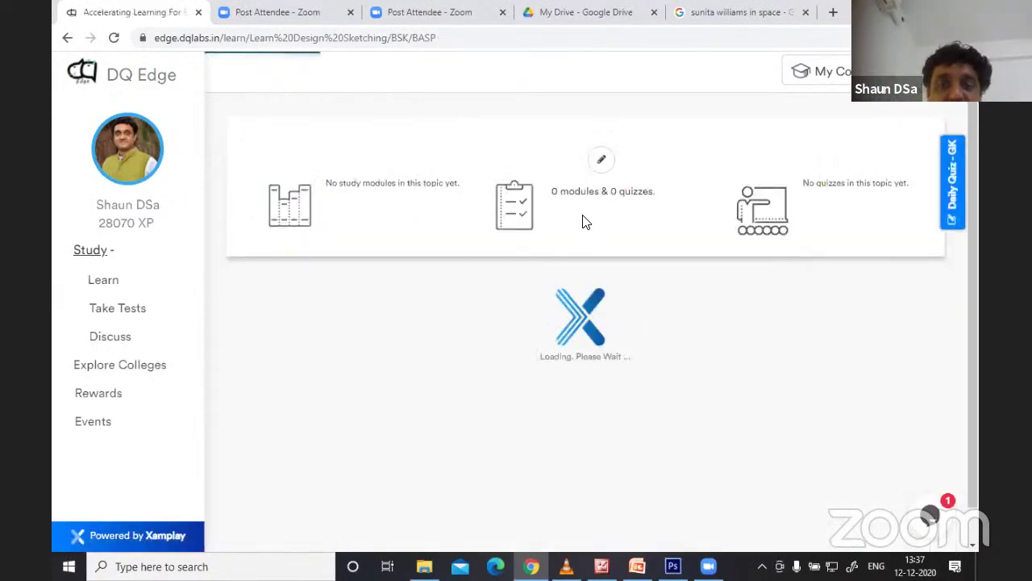
{"action": "scroll", "coordinate": [584, 216], "scroll_direction": "down", "scroll_amount": 4}
{"action": "scroll", "coordinate": [584, 216], "scroll_direction": "up", "scroll_amount": 1}
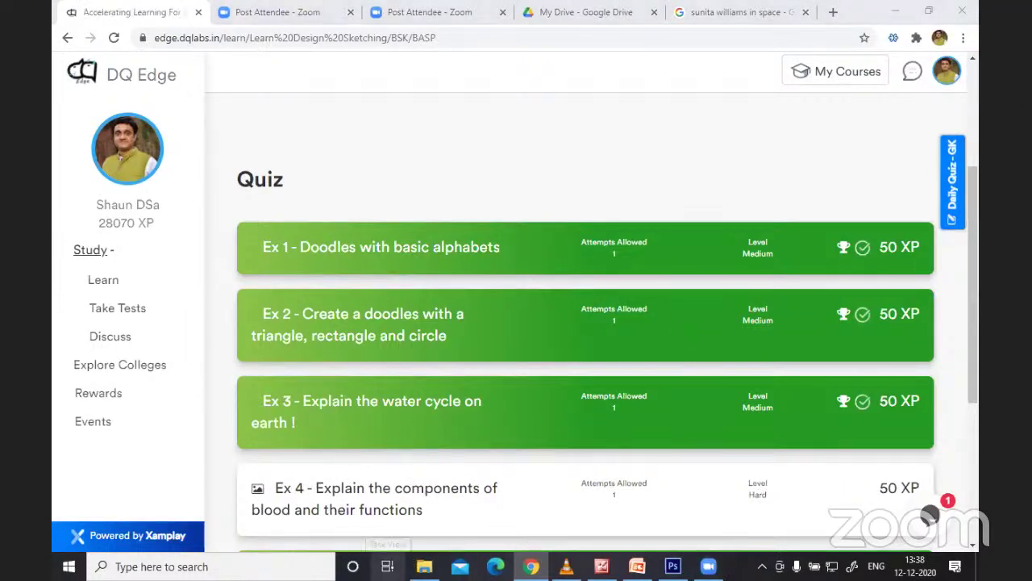
{"action": "mouse_move", "coordinate": [708, 566]}
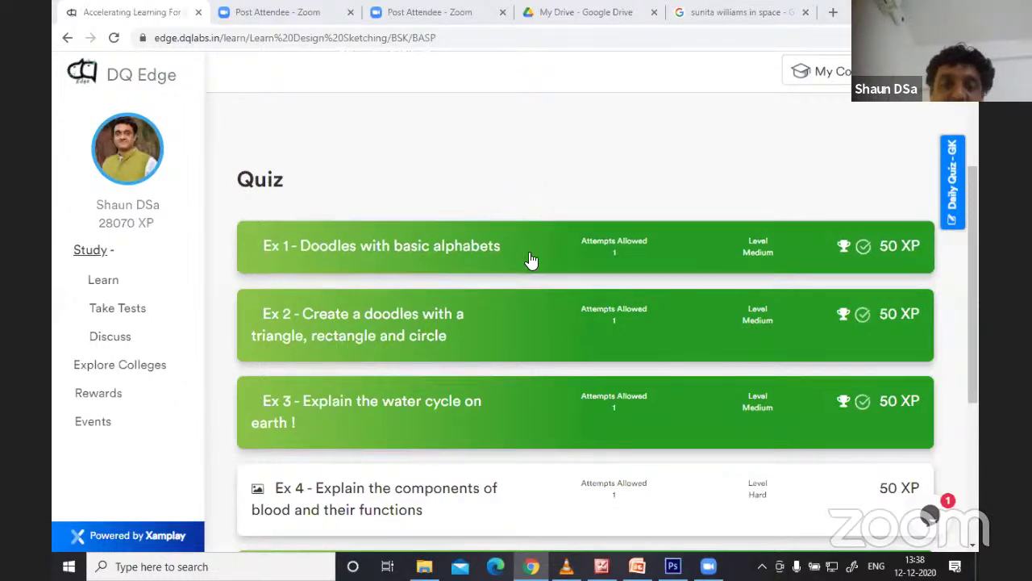
- Open Ex 2 - Create a doodles with a triangle, rectangle and circle, and examine its sample triangle doodles
{"action": "scroll", "coordinate": [525, 247], "scroll_direction": "up", "scroll_amount": 3}
{"action": "scroll", "coordinate": [493, 266], "scroll_direction": "down", "scroll_amount": 2}
{"action": "scroll", "coordinate": [491, 268], "scroll_direction": "down", "scroll_amount": 2}
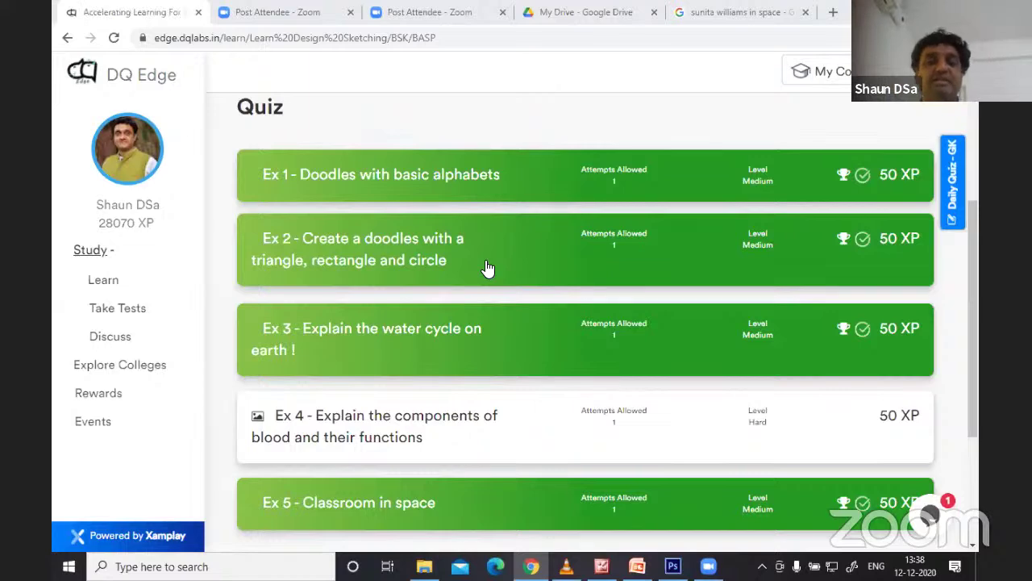
{"action": "left_click", "coordinate": [426, 273]}
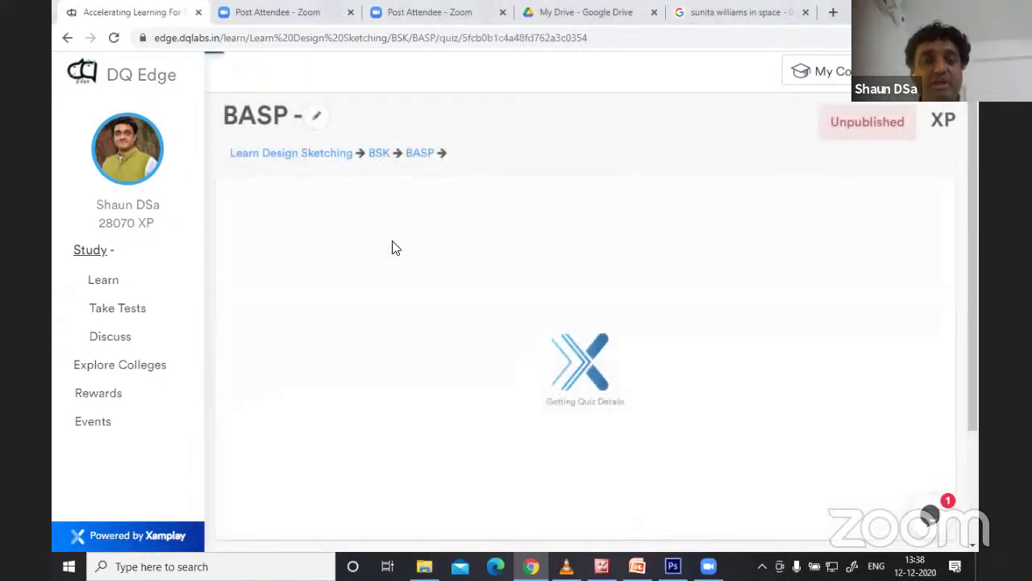
{"action": "scroll", "coordinate": [390, 238], "scroll_direction": "down", "scroll_amount": 2}
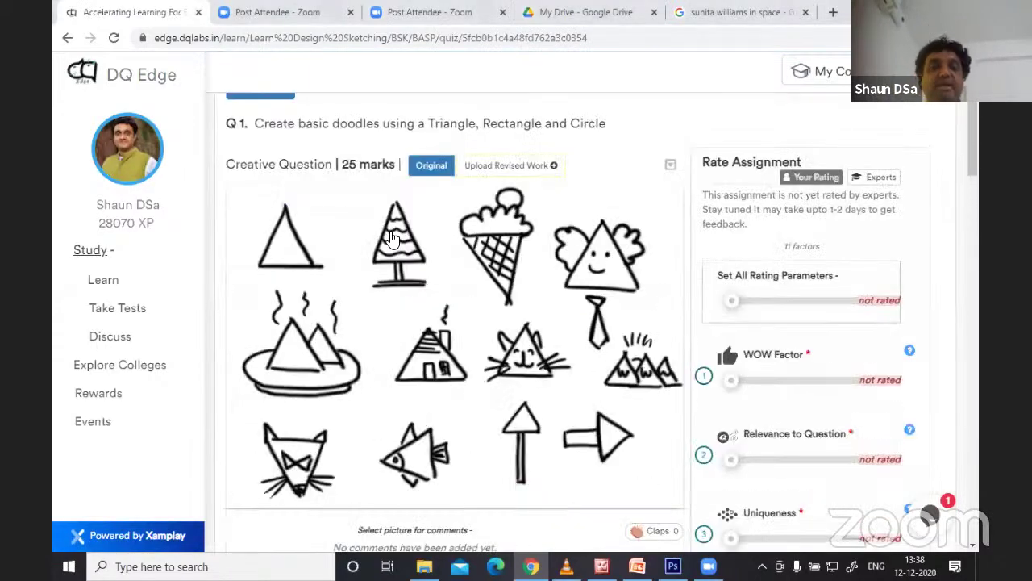
{"action": "scroll", "coordinate": [396, 235], "scroll_direction": "up", "scroll_amount": 2}
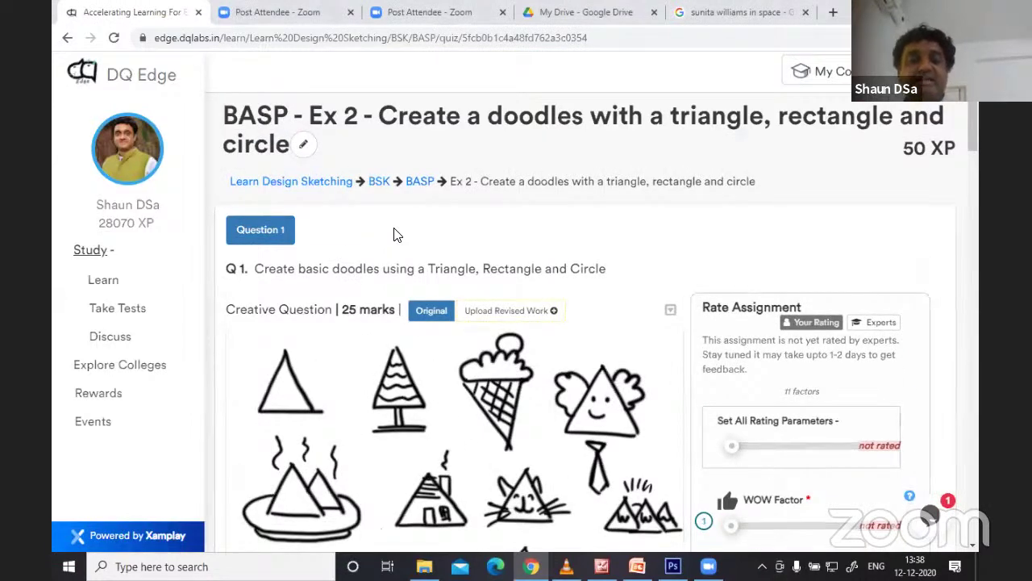
{"action": "scroll", "coordinate": [374, 237], "scroll_direction": "down", "scroll_amount": 2}
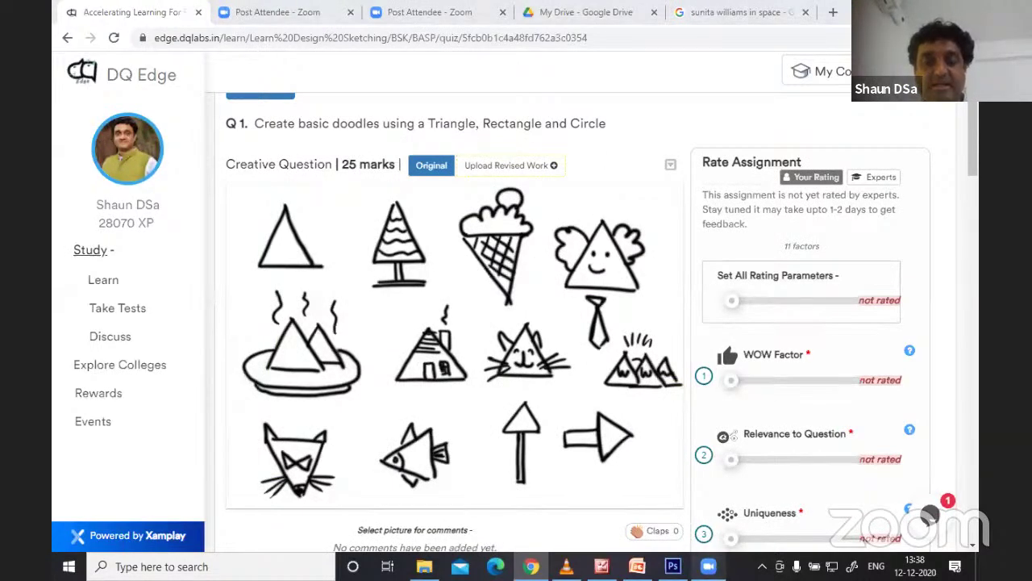
- Switch to Photoshop, hide Layer 19 with the R doodles, and add a new empty layer
{"action": "left_click", "coordinate": [673, 566]}
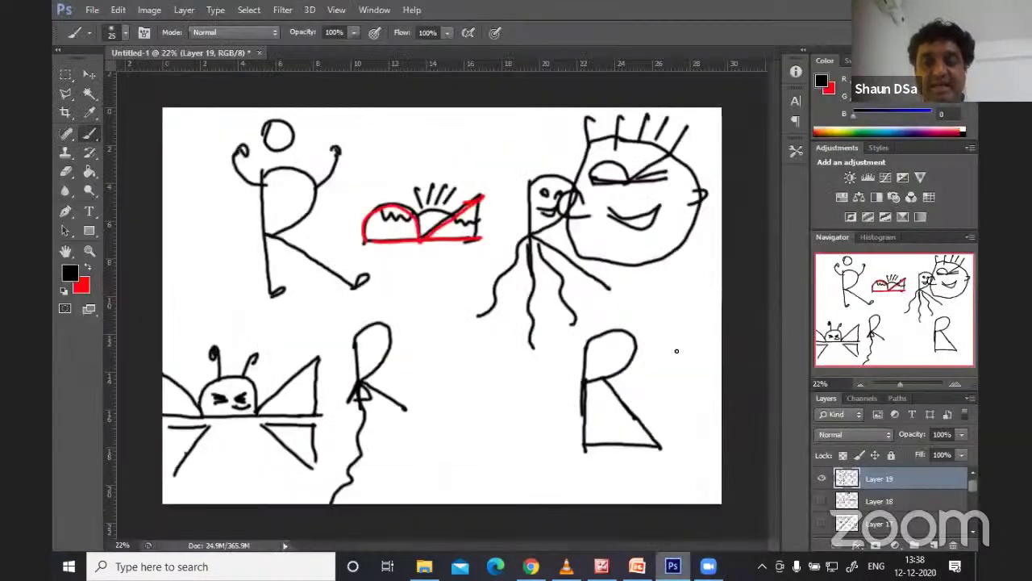
{"action": "left_click", "coordinate": [821, 480]}
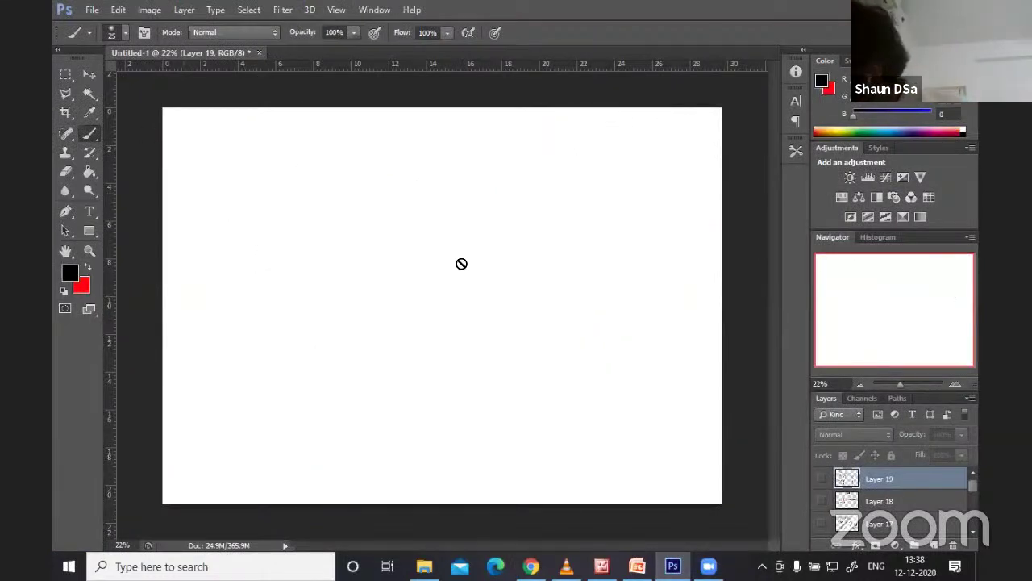
{"action": "left_click", "coordinate": [934, 545]}
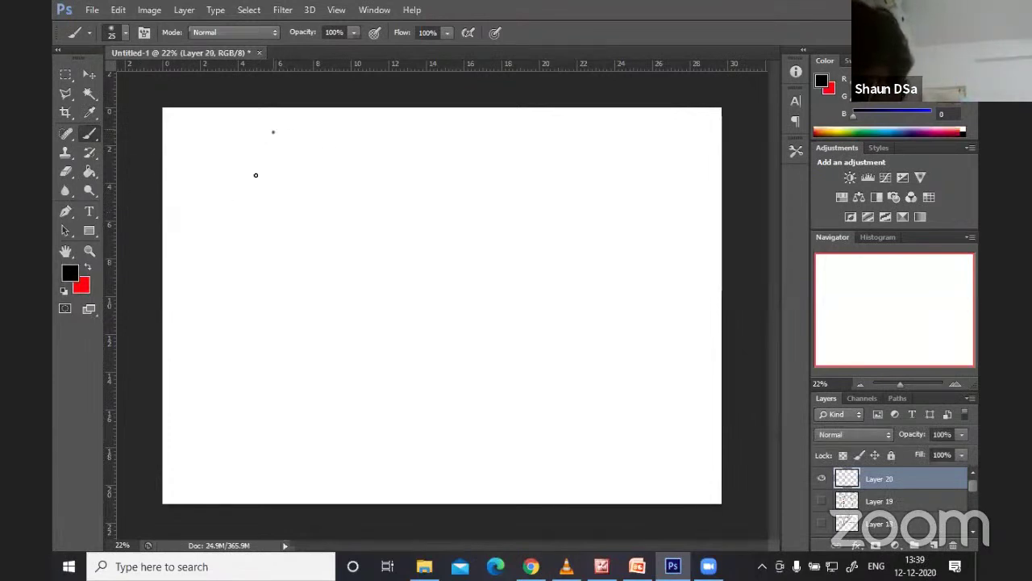
- Draw a black triangle near the canvas's upper-left corner and a rectangle beside it with the Brush
{"action": "left_click_drag", "start_coordinate": [273, 131], "coordinate": [242, 206]}
{"action": "left_click_drag", "start_coordinate": [280, 140], "coordinate": [332, 210]}
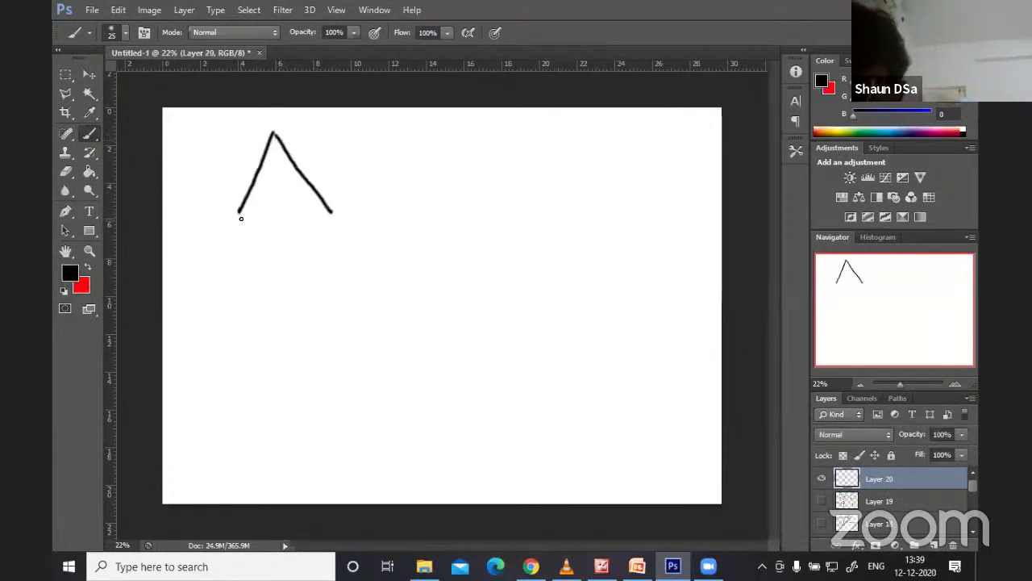
{"action": "mouse_move", "coordinate": [240, 216]}
{"action": "left_mouse_down"}
{"action": "mouse_move", "coordinate": [391, 210]}
{"action": "mouse_move", "coordinate": [444, 139]}
{"action": "mouse_move", "coordinate": [503, 138]}
{"action": "mouse_move", "coordinate": [511, 220]}
{"action": "left_mouse_up"}
{"action": "left_click_drag", "start_coordinate": [396, 222], "coordinate": [511, 220]}
{"action": "mouse_move", "coordinate": [641, 135]}
{"action": "left_mouse_down"}
{"action": "mouse_move", "coordinate": [567, 191]}
{"action": "mouse_move", "coordinate": [597, 219]}
{"action": "mouse_move", "coordinate": [637, 221]}
{"action": "left_mouse_up"}
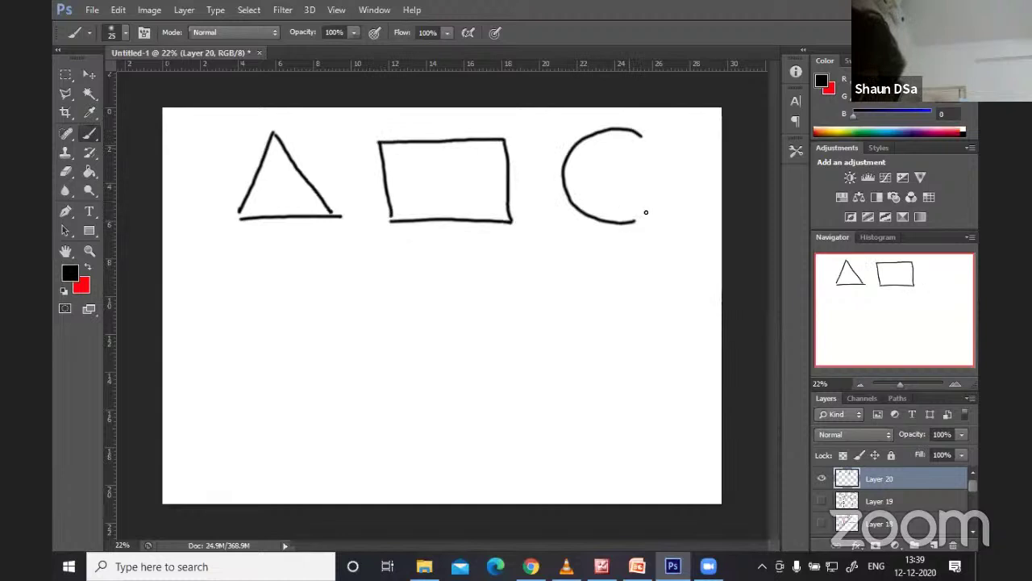
{"action": "mouse_move", "coordinate": [639, 137]}
{"action": "left_mouse_down"}
{"action": "mouse_move", "coordinate": [604, 133]}
{"action": "mouse_move", "coordinate": [554, 181]}
{"action": "mouse_move", "coordinate": [583, 220]}
{"action": "mouse_move", "coordinate": [646, 208]}
{"action": "left_mouse_up"}
{"action": "key", "text": "ctrl+alt+z"}
{"action": "key", "text": "ctrl+alt+z"}
- Draw a circle to the right of the rectangle and a second triangle beneath the first one
{"action": "left_click_drag", "start_coordinate": [643, 152], "coordinate": [639, 142]}
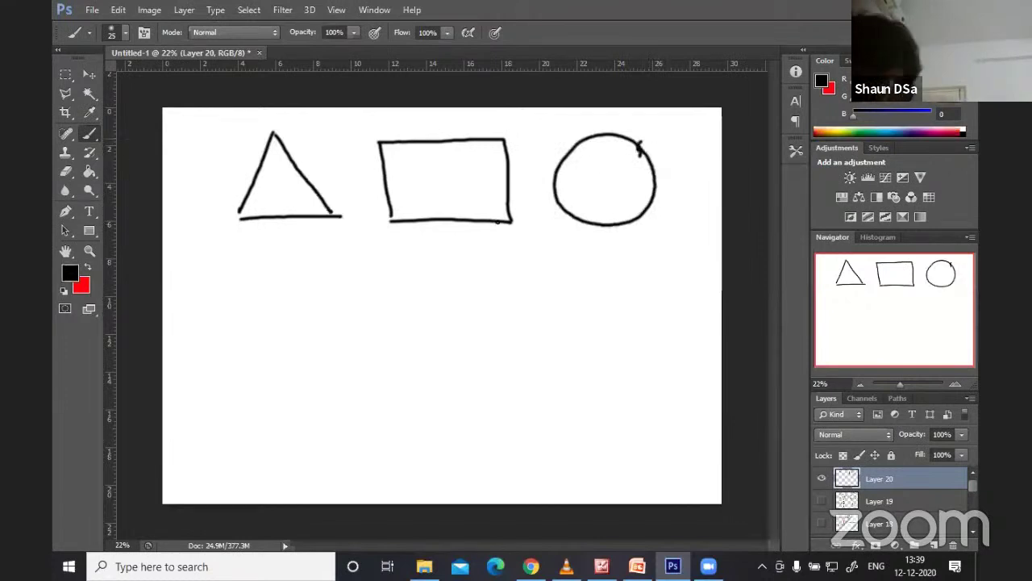
{"action": "left_click_drag", "start_coordinate": [274, 246], "coordinate": [232, 311]}
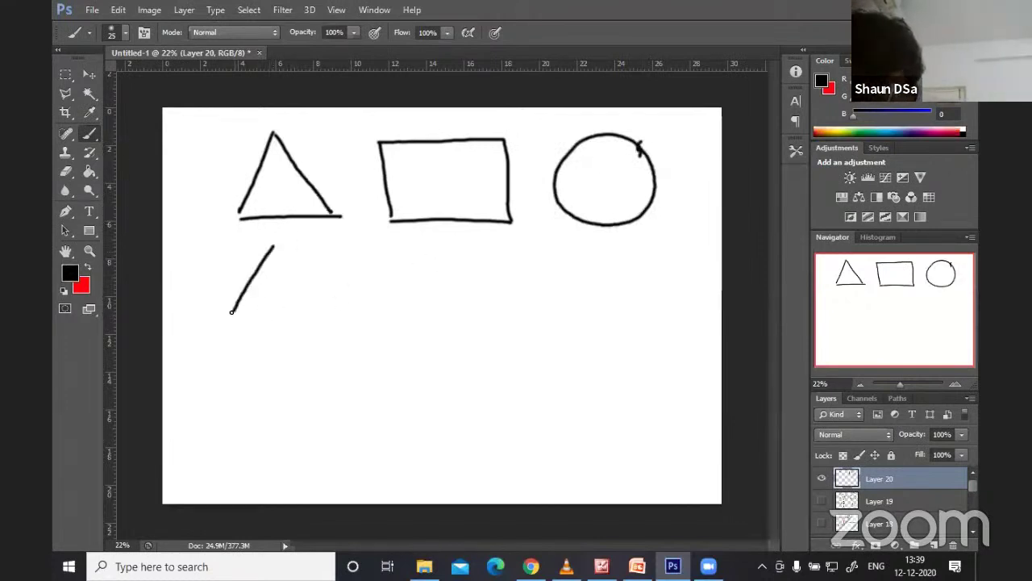
{"action": "left_click_drag", "start_coordinate": [321, 280], "coordinate": [342, 307]}
{"action": "key", "text": "ctrl+z"}
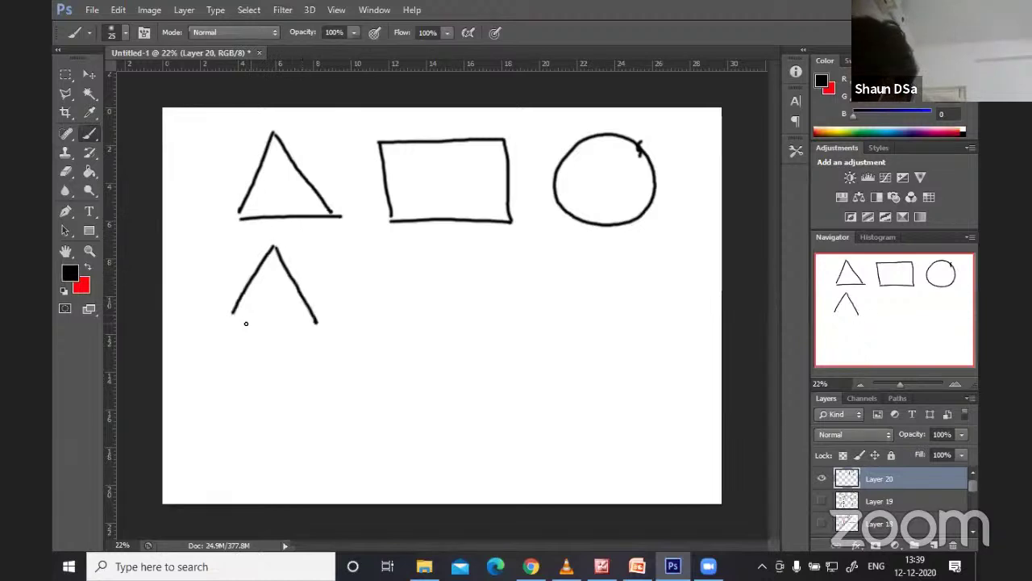
{"action": "left_click_drag", "start_coordinate": [229, 326], "coordinate": [320, 328]}
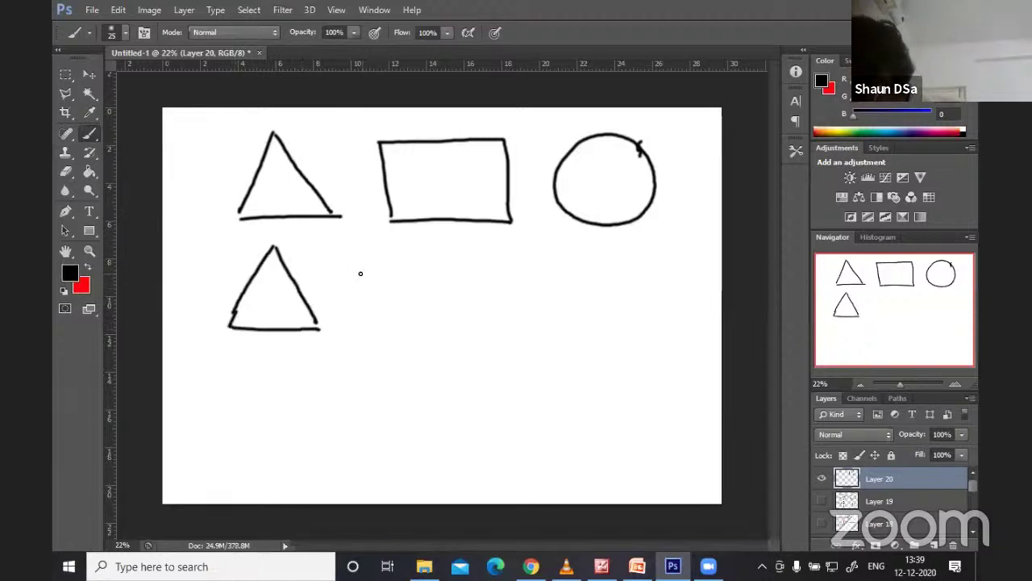
- Draw a rectangle and a circle beside the second-row triangle, and turn that triangle into a house with door, window, roof lines and smoking chimney
{"action": "mouse_move", "coordinate": [358, 265]}
{"action": "left_mouse_down"}
{"action": "mouse_move", "coordinate": [368, 326]}
{"action": "mouse_move", "coordinate": [455, 259]}
{"action": "mouse_move", "coordinate": [505, 258]}
{"action": "mouse_move", "coordinate": [507, 329]}
{"action": "mouse_move", "coordinate": [401, 330]}
{"action": "left_mouse_up"}
{"action": "mouse_move", "coordinate": [611, 255]}
{"action": "left_mouse_down"}
{"action": "mouse_move", "coordinate": [633, 327]}
{"action": "mouse_move", "coordinate": [605, 255]}
{"action": "left_mouse_up"}
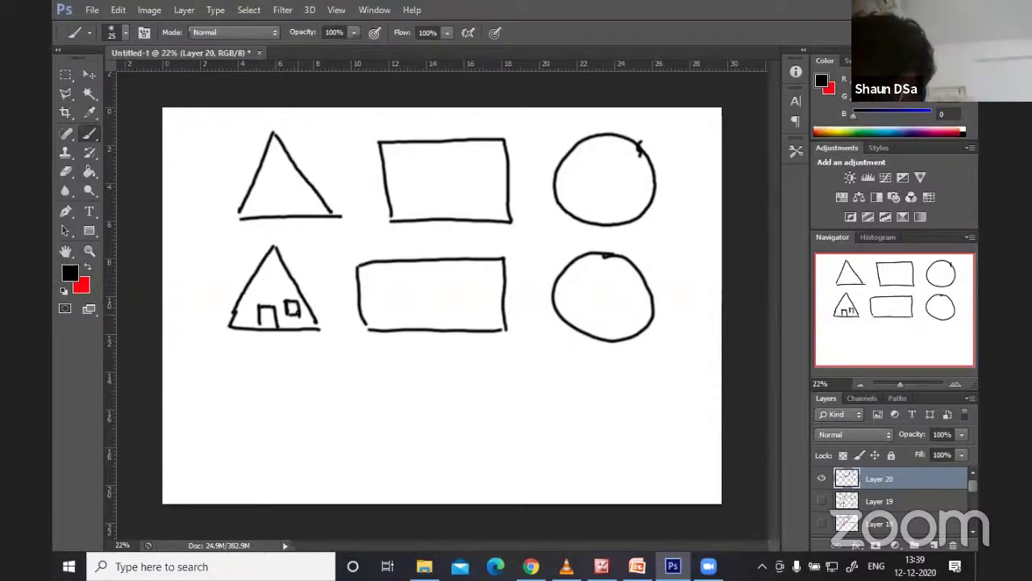
{"action": "mouse_move", "coordinate": [252, 283]}
{"action": "left_mouse_down"}
{"action": "mouse_move", "coordinate": [298, 282]}
{"action": "mouse_move", "coordinate": [286, 274]}
{"action": "mouse_move", "coordinate": [305, 255]}
{"action": "mouse_move", "coordinate": [297, 227]}
{"action": "left_mouse_up"}
- Turn the second-row rectangle into a long house with a central door, two paned windows and horizontal roof lines
{"action": "mouse_move", "coordinate": [415, 304]}
{"action": "left_mouse_down"}
{"action": "mouse_move", "coordinate": [415, 328]}
{"action": "mouse_move", "coordinate": [473, 316]}
{"action": "left_mouse_up"}
{"action": "mouse_move", "coordinate": [375, 305]}
{"action": "left_mouse_down"}
{"action": "mouse_move", "coordinate": [375, 318]}
{"action": "mouse_move", "coordinate": [395, 315]}
{"action": "left_mouse_up"}
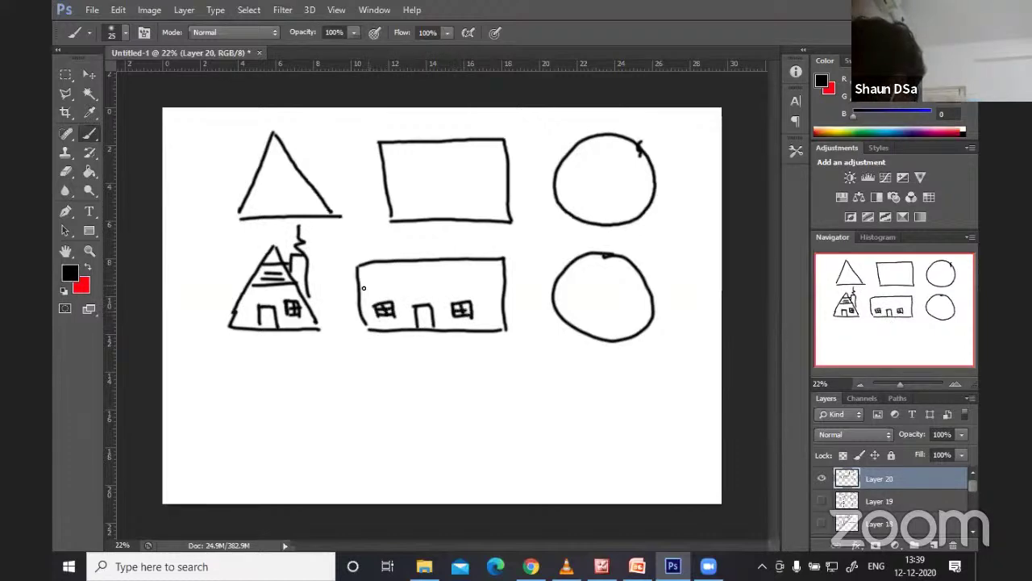
{"action": "mouse_move", "coordinate": [359, 287]}
{"action": "left_mouse_down"}
{"action": "mouse_move", "coordinate": [513, 283]}
{"action": "mouse_move", "coordinate": [385, 272]}
{"action": "mouse_move", "coordinate": [505, 268]}
{"action": "mouse_move", "coordinate": [450, 279]}
{"action": "mouse_move", "coordinate": [514, 277]}
{"action": "left_mouse_up"}
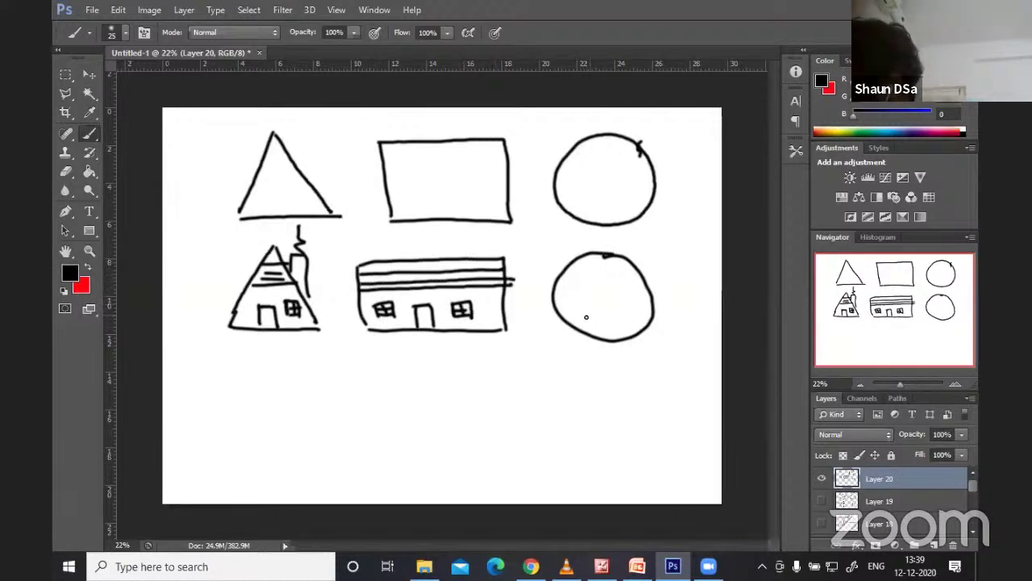
- Turn the second-row circle into a round house with an arched door, two windows and curved roof bands
{"action": "mouse_move", "coordinate": [593, 309]}
{"action": "left_mouse_down"}
{"action": "mouse_move", "coordinate": [591, 335]}
{"action": "mouse_move", "coordinate": [609, 326]}
{"action": "mouse_move", "coordinate": [609, 339]}
{"action": "left_mouse_up"}
{"action": "left_click_drag", "start_coordinate": [624, 297], "coordinate": [623, 298]}
{"action": "mouse_move", "coordinate": [622, 299]}
{"action": "left_mouse_down"}
{"action": "mouse_move", "coordinate": [642, 297]}
{"action": "mouse_move", "coordinate": [639, 318]}
{"action": "mouse_move", "coordinate": [639, 306]}
{"action": "left_mouse_up"}
{"action": "left_click_drag", "start_coordinate": [632, 298], "coordinate": [634, 319]}
{"action": "mouse_move", "coordinate": [566, 301]}
{"action": "left_mouse_down"}
{"action": "mouse_move", "coordinate": [563, 312]}
{"action": "mouse_move", "coordinate": [573, 297]}
{"action": "mouse_move", "coordinate": [576, 313]}
{"action": "left_mouse_up"}
{"action": "left_click_drag", "start_coordinate": [601, 268], "coordinate": [618, 259]}
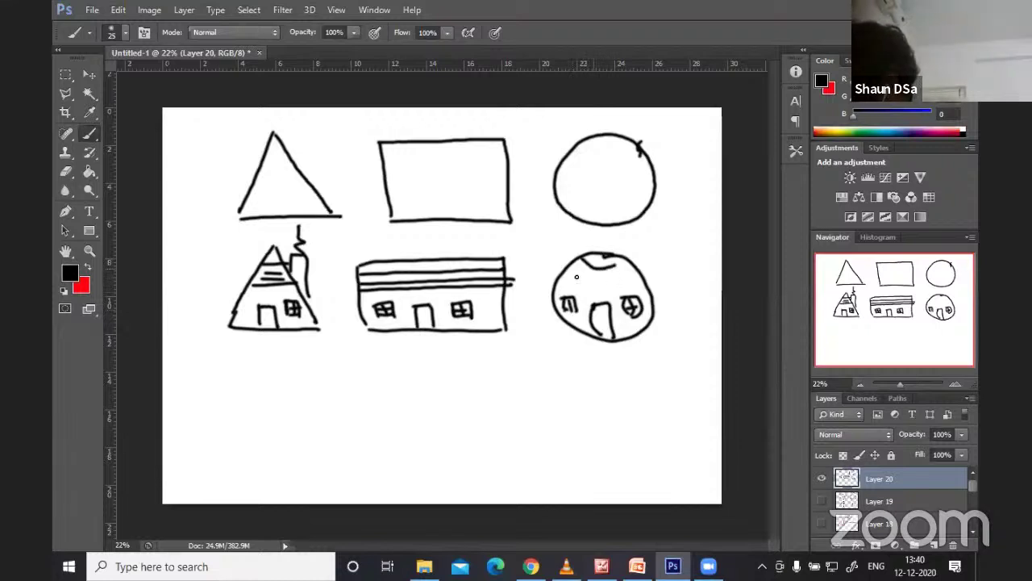
{"action": "mouse_move", "coordinate": [561, 279]}
{"action": "left_mouse_down"}
{"action": "mouse_move", "coordinate": [644, 278]}
{"action": "mouse_move", "coordinate": [584, 290]}
{"action": "mouse_move", "coordinate": [649, 279]}
{"action": "left_mouse_up"}
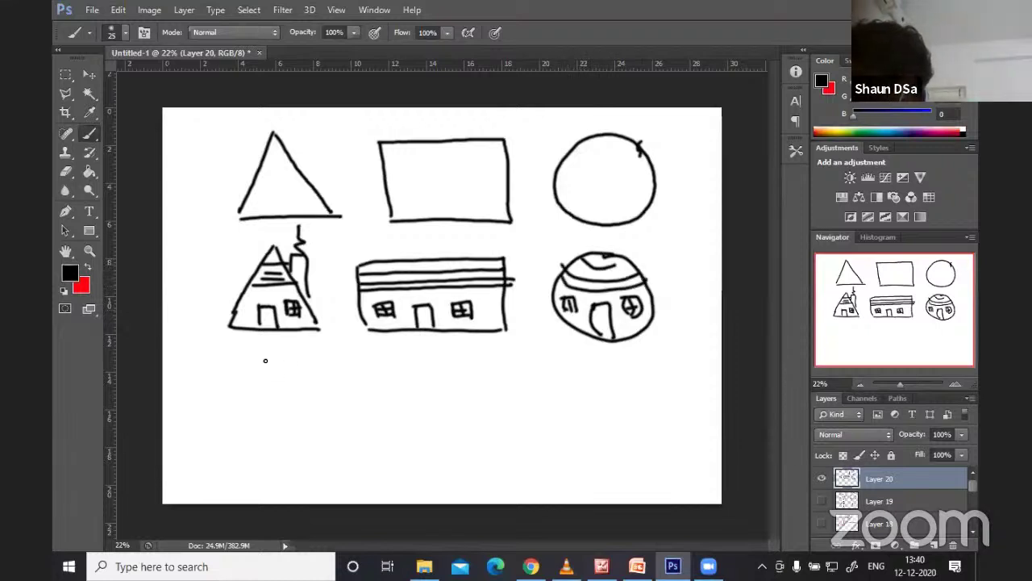
- Draw a third row of shapes beneath the houses: a triangle, a rectangle and a circle
{"action": "mouse_move", "coordinate": [266, 359]}
{"action": "left_mouse_down"}
{"action": "mouse_move", "coordinate": [236, 422]}
{"action": "mouse_move", "coordinate": [312, 421]}
{"action": "left_mouse_up"}
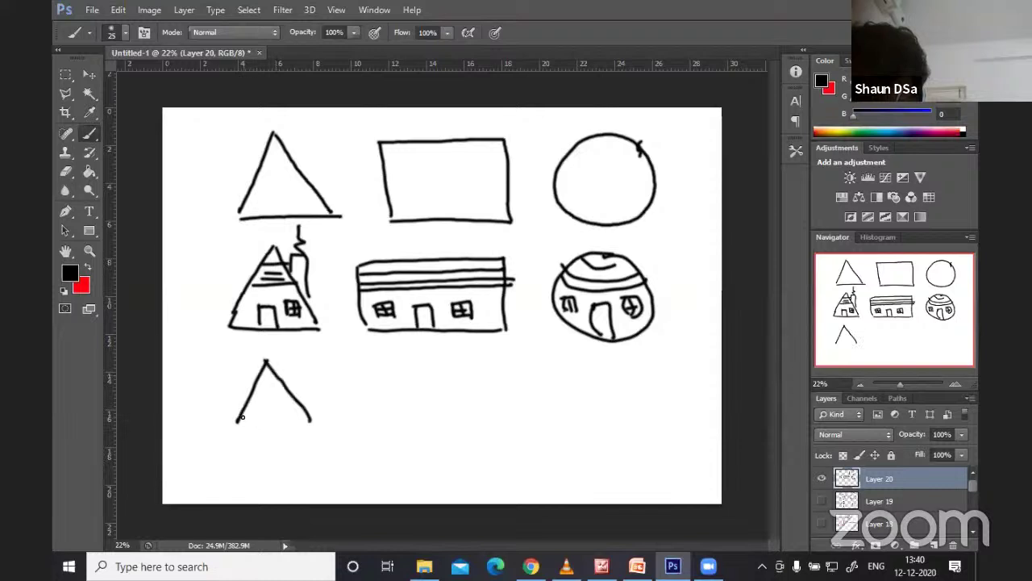
{"action": "left_click_drag", "start_coordinate": [241, 417], "coordinate": [322, 429]}
{"action": "mouse_move", "coordinate": [371, 376]}
{"action": "left_mouse_down"}
{"action": "mouse_move", "coordinate": [492, 367]}
{"action": "mouse_move", "coordinate": [501, 443]}
{"action": "left_mouse_up"}
{"action": "mouse_move", "coordinate": [381, 426]}
{"action": "left_mouse_down"}
{"action": "mouse_move", "coordinate": [386, 451]}
{"action": "mouse_move", "coordinate": [503, 446]}
{"action": "left_mouse_up"}
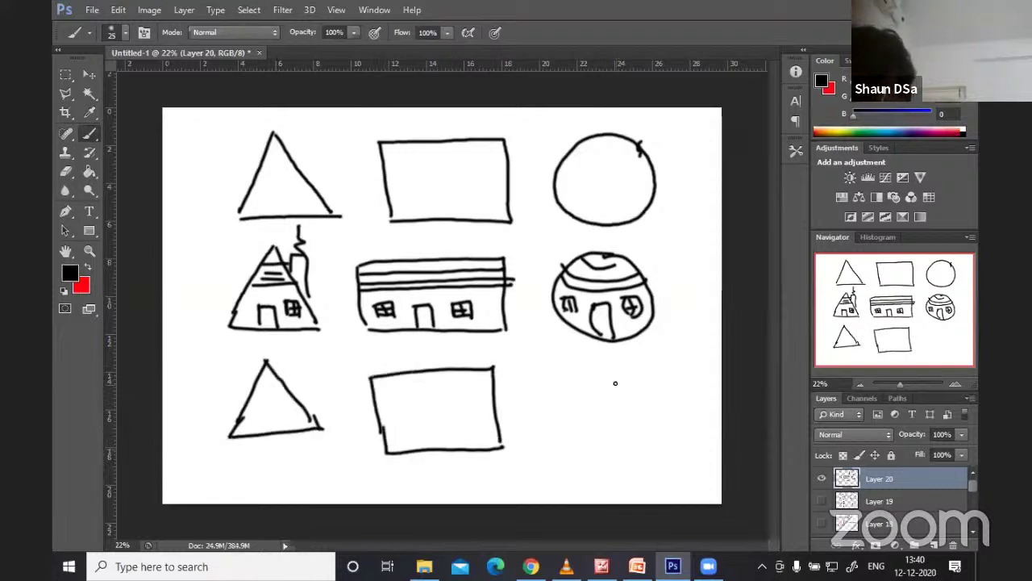
{"action": "mouse_move", "coordinate": [615, 383]}
{"action": "left_mouse_down"}
{"action": "mouse_move", "coordinate": [658, 415]}
{"action": "mouse_move", "coordinate": [617, 375]}
{"action": "left_mouse_up"}
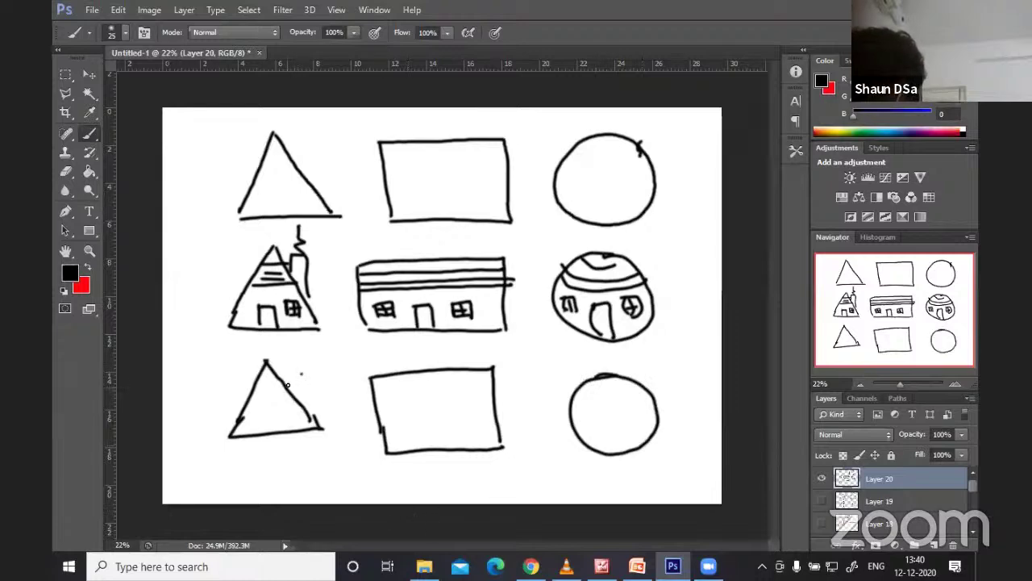
- Turn the third-row triangle into a fish with a triangular tail, an eye, wavy scales and upper and lower fins
{"action": "mouse_move", "coordinate": [287, 386]}
{"action": "left_mouse_down"}
{"action": "mouse_move", "coordinate": [318, 358]}
{"action": "mouse_move", "coordinate": [328, 385]}
{"action": "mouse_move", "coordinate": [317, 360]}
{"action": "left_mouse_up"}
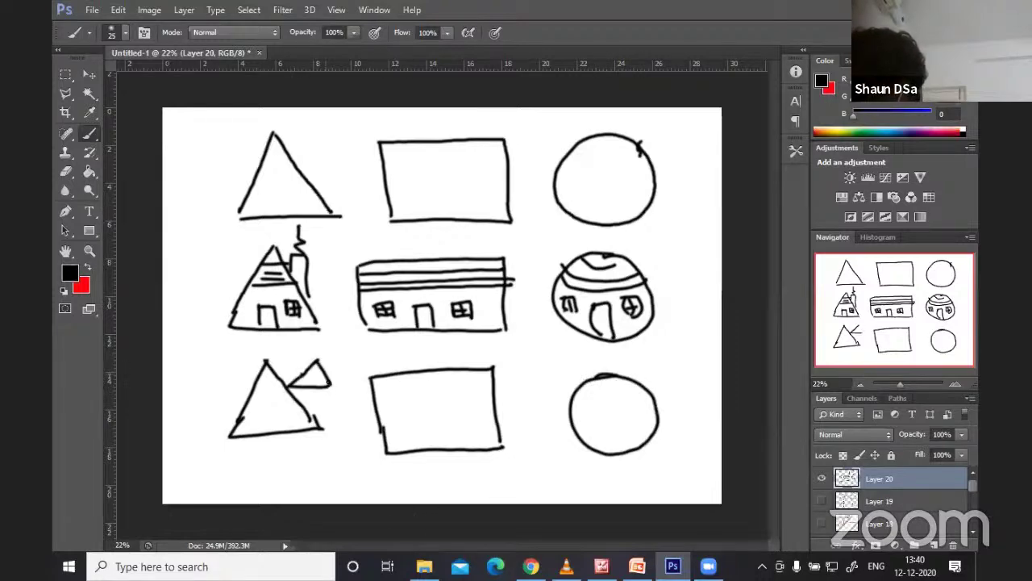
{"action": "left_click", "coordinate": [254, 420]}
{"action": "mouse_move", "coordinate": [249, 401]}
{"action": "left_mouse_down"}
{"action": "mouse_move", "coordinate": [267, 429]}
{"action": "mouse_move", "coordinate": [259, 392]}
{"action": "mouse_move", "coordinate": [295, 426]}
{"action": "left_mouse_up"}
{"action": "mouse_move", "coordinate": [248, 395]}
{"action": "left_mouse_down"}
{"action": "mouse_move", "coordinate": [237, 376]}
{"action": "mouse_move", "coordinate": [257, 385]}
{"action": "left_mouse_up"}
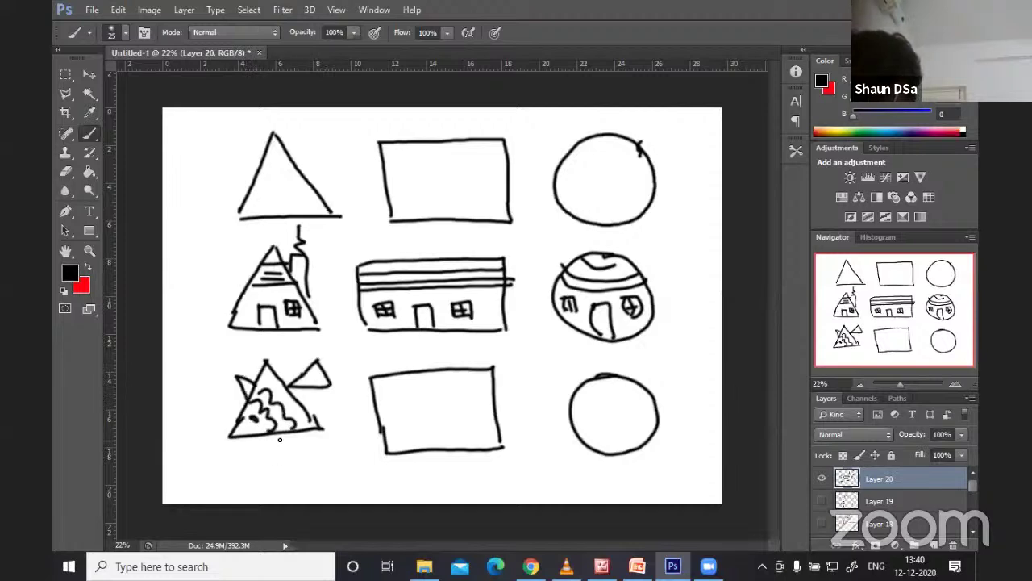
{"action": "left_click_drag", "start_coordinate": [275, 435], "coordinate": [292, 437]}
- Turn the third-row rectangle into a whale with an eye, curved tail, smile and water spout, undoing the stray W mark beneath it
{"action": "left_click_drag", "start_coordinate": [393, 397], "coordinate": [388, 401]}
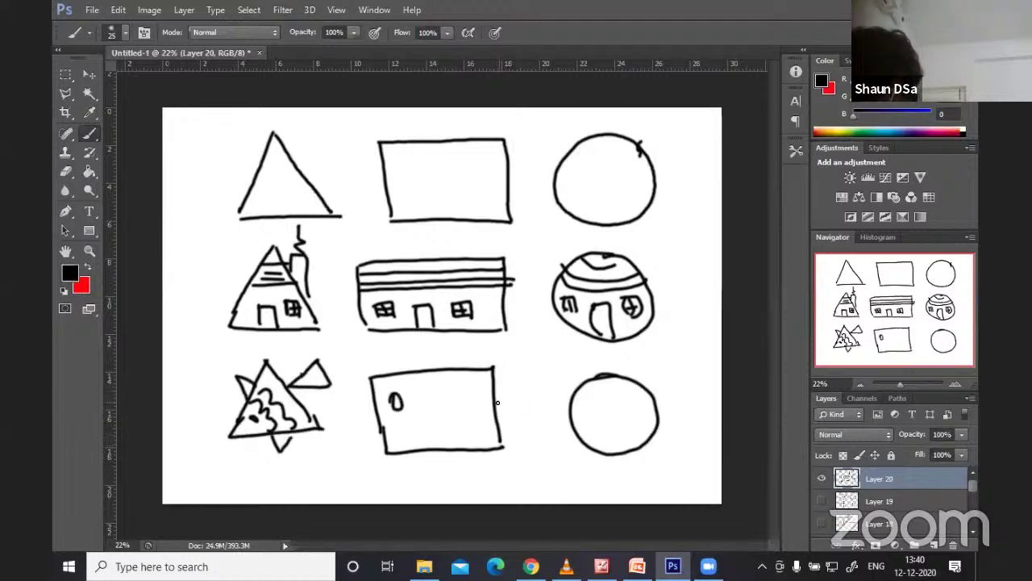
{"action": "mouse_move", "coordinate": [500, 401]}
{"action": "left_mouse_down"}
{"action": "mouse_move", "coordinate": [520, 367]}
{"action": "mouse_move", "coordinate": [506, 362]}
{"action": "mouse_move", "coordinate": [564, 361]}
{"action": "mouse_move", "coordinate": [516, 410]}
{"action": "mouse_move", "coordinate": [569, 362]}
{"action": "left_mouse_up"}
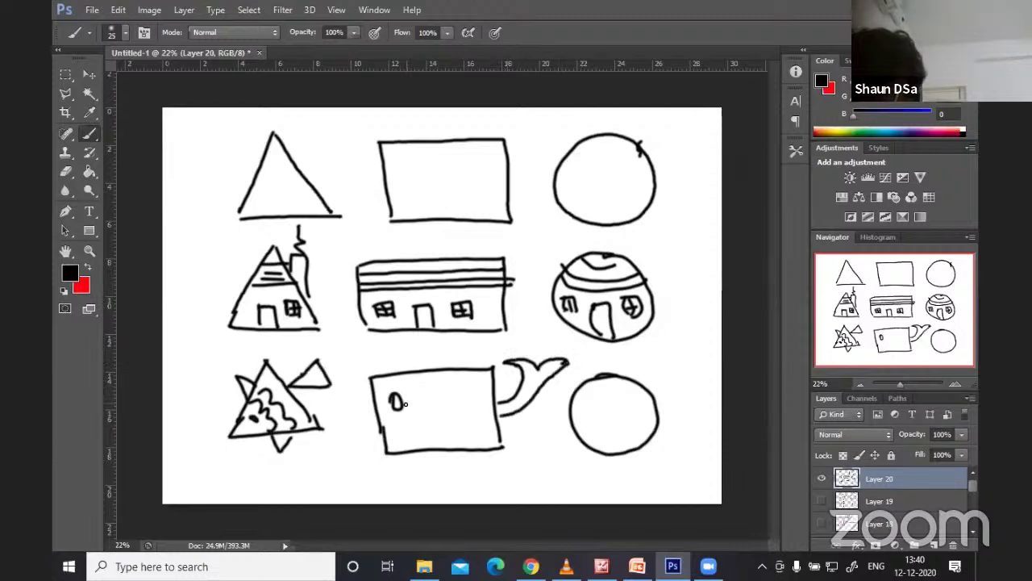
{"action": "left_click_drag", "start_coordinate": [410, 435], "coordinate": [424, 407]}
{"action": "mouse_move", "coordinate": [410, 371]}
{"action": "left_mouse_down"}
{"action": "mouse_move", "coordinate": [406, 350]}
{"action": "mouse_move", "coordinate": [421, 346]}
{"action": "mouse_move", "coordinate": [421, 360]}
{"action": "left_mouse_up"}
{"action": "left_click_drag", "start_coordinate": [407, 352], "coordinate": [400, 340]}
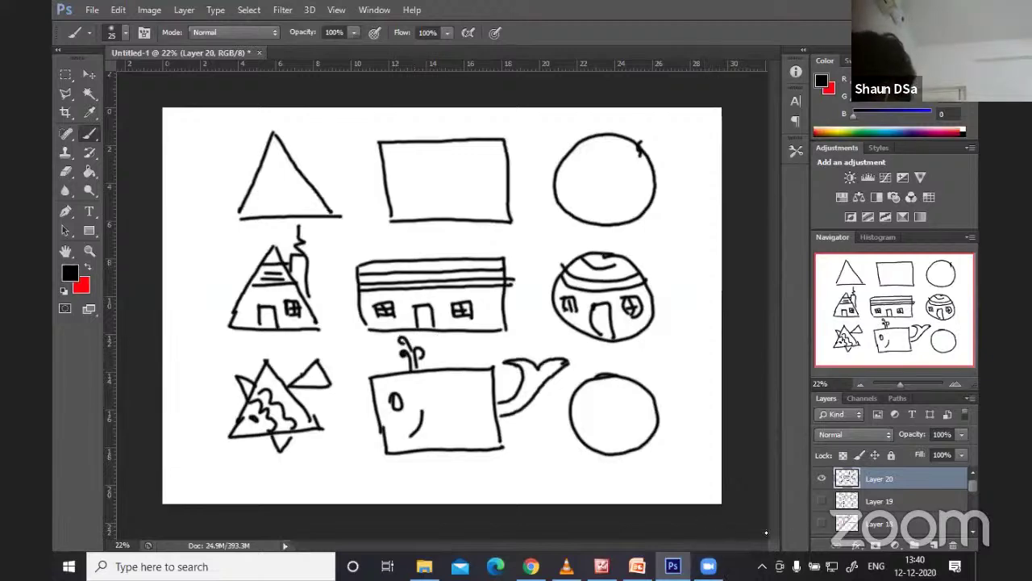
{"action": "left_click_drag", "start_coordinate": [496, 458], "coordinate": [539, 466]}
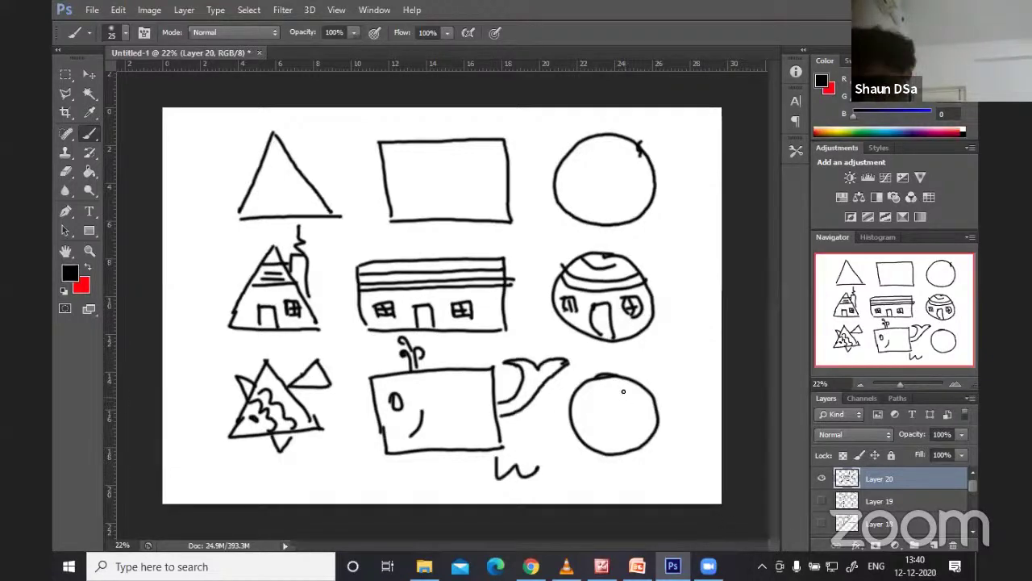
{"action": "key", "text": "ctrl+z"}
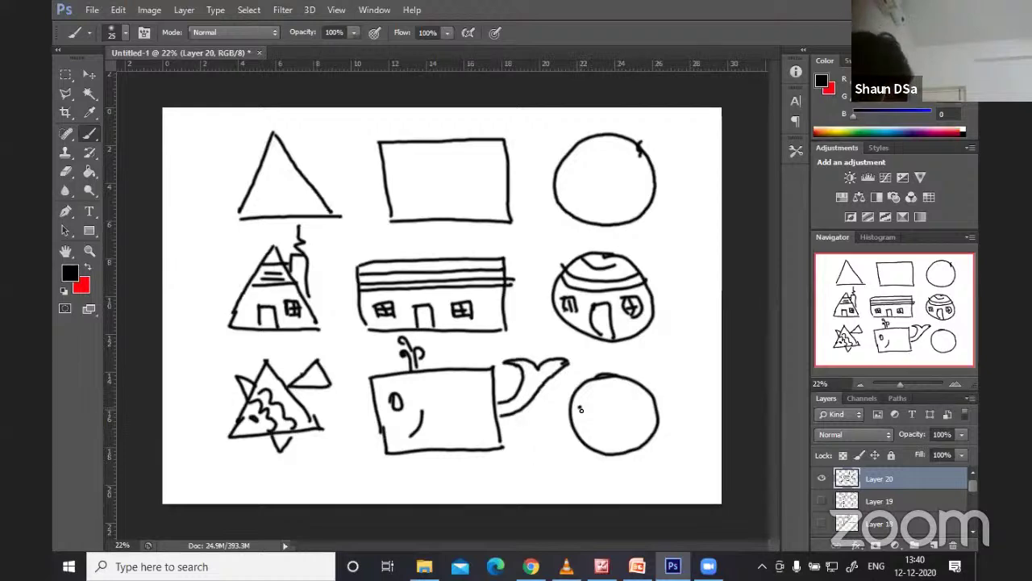
- Turn the third-row circle into a puffer fish with a fan-shaped tail, short spikes around the body and a frowning face
{"action": "mouse_move", "coordinate": [663, 398]}
{"action": "left_mouse_down"}
{"action": "mouse_move", "coordinate": [688, 391]}
{"action": "mouse_move", "coordinate": [690, 416]}
{"action": "mouse_move", "coordinate": [655, 421]}
{"action": "mouse_move", "coordinate": [664, 403]}
{"action": "mouse_move", "coordinate": [685, 417]}
{"action": "left_mouse_up"}
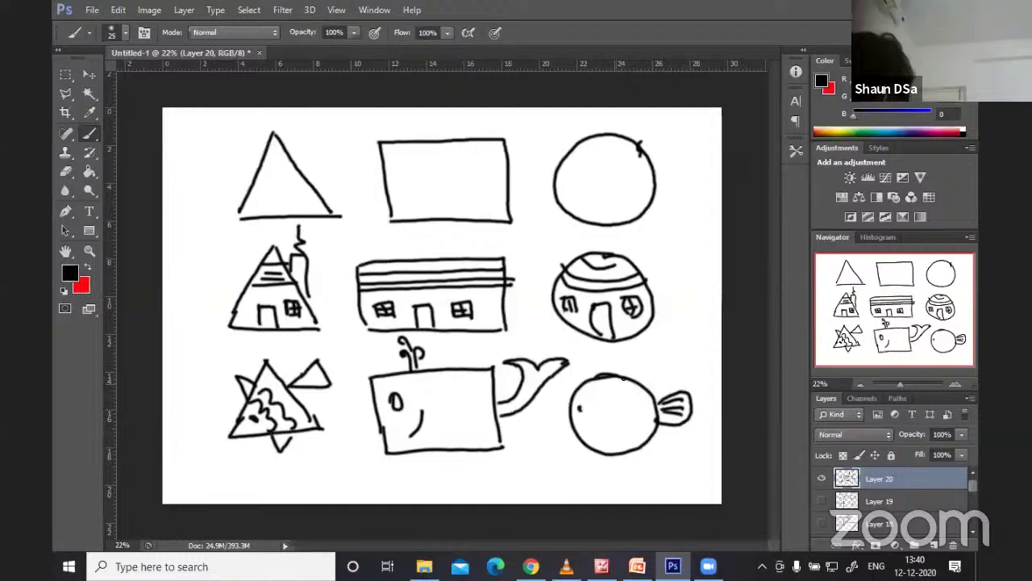
{"action": "mouse_move", "coordinate": [622, 377]}
{"action": "left_mouse_down"}
{"action": "mouse_move", "coordinate": [641, 383]}
{"action": "mouse_move", "coordinate": [655, 427]}
{"action": "mouse_move", "coordinate": [640, 453]}
{"action": "mouse_move", "coordinate": [617, 461]}
{"action": "left_mouse_up"}
{"action": "mouse_move", "coordinate": [607, 445]}
{"action": "left_mouse_down"}
{"action": "mouse_move", "coordinate": [601, 458]}
{"action": "mouse_move", "coordinate": [579, 453]}
{"action": "left_mouse_up"}
{"action": "left_click_drag", "start_coordinate": [584, 439], "coordinate": [573, 449]}
{"action": "mouse_move", "coordinate": [595, 376]}
{"action": "left_mouse_down"}
{"action": "mouse_move", "coordinate": [586, 395]}
{"action": "mouse_move", "coordinate": [608, 398]}
{"action": "mouse_move", "coordinate": [588, 411]}
{"action": "mouse_move", "coordinate": [588, 402]}
{"action": "mouse_move", "coordinate": [576, 427]}
{"action": "mouse_move", "coordinate": [596, 402]}
{"action": "left_mouse_up"}
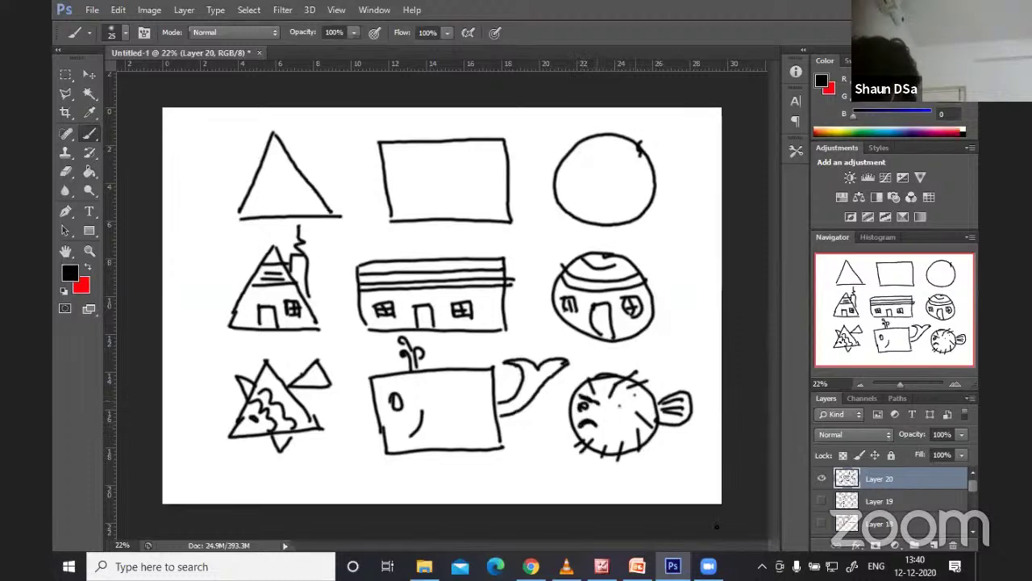
- Undo the last strokes on the puffer fish's face, redraw its brow and mouth, and add more spikes inside the body
{"action": "key", "text": "ctrl+alt+z"}
{"action": "key", "text": "ctrl+alt+z"}
{"action": "key", "text": "ctrl+alt+z"}
{"action": "key", "text": "ctrl+alt+z"}
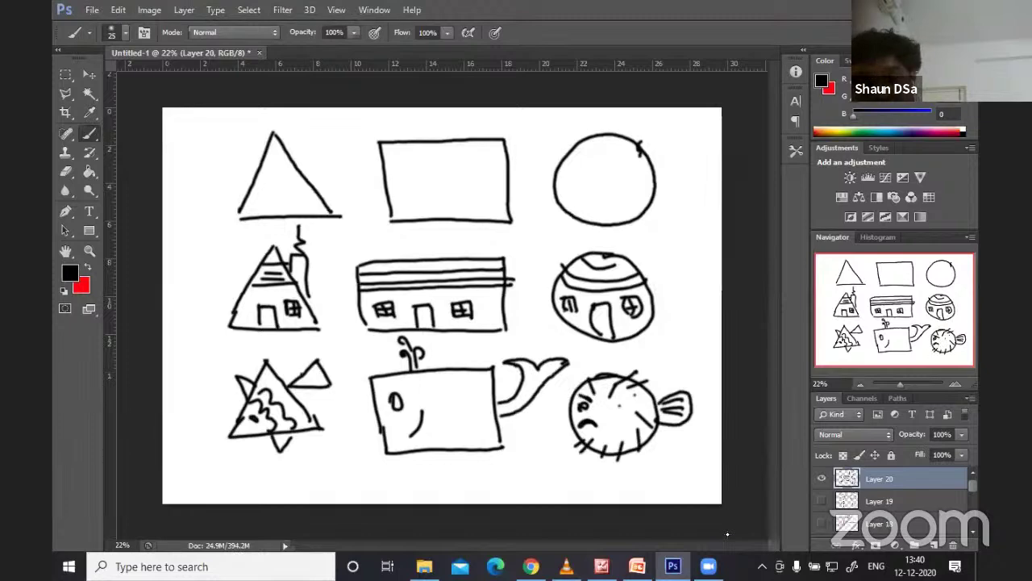
{"action": "left_click_drag", "start_coordinate": [578, 397], "coordinate": [596, 425]}
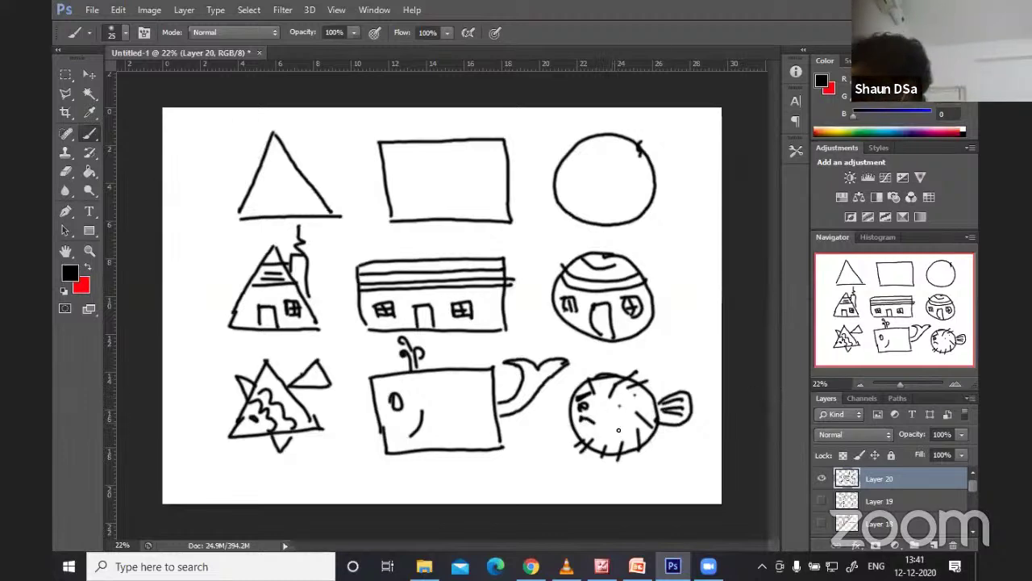
{"action": "left_click_drag", "start_coordinate": [615, 398], "coordinate": [642, 412]}
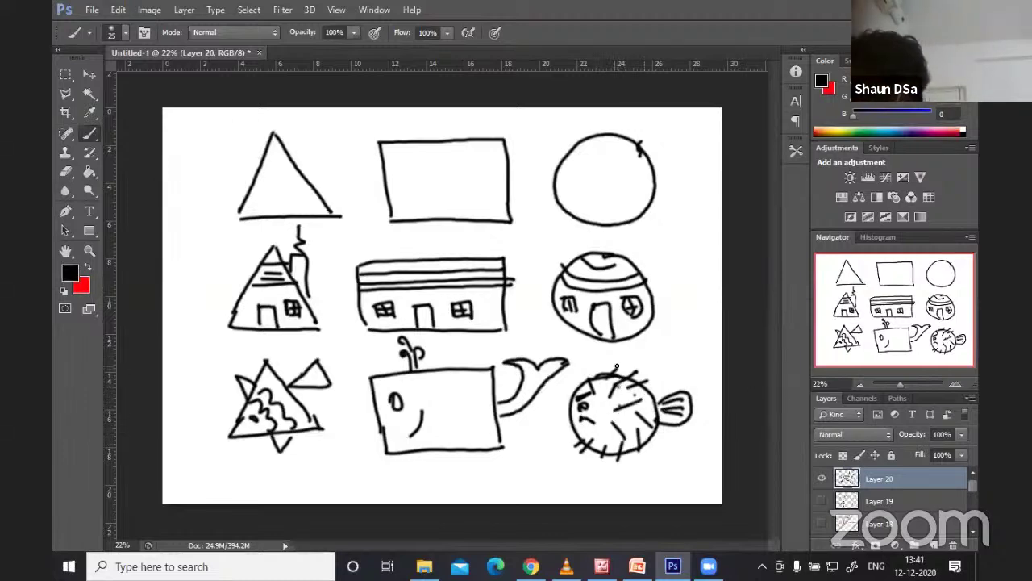
- Hide Layer 20 and draw a triangle near the canvas's upper-left corner on a new empty layer
{"action": "left_click", "coordinate": [821, 479]}
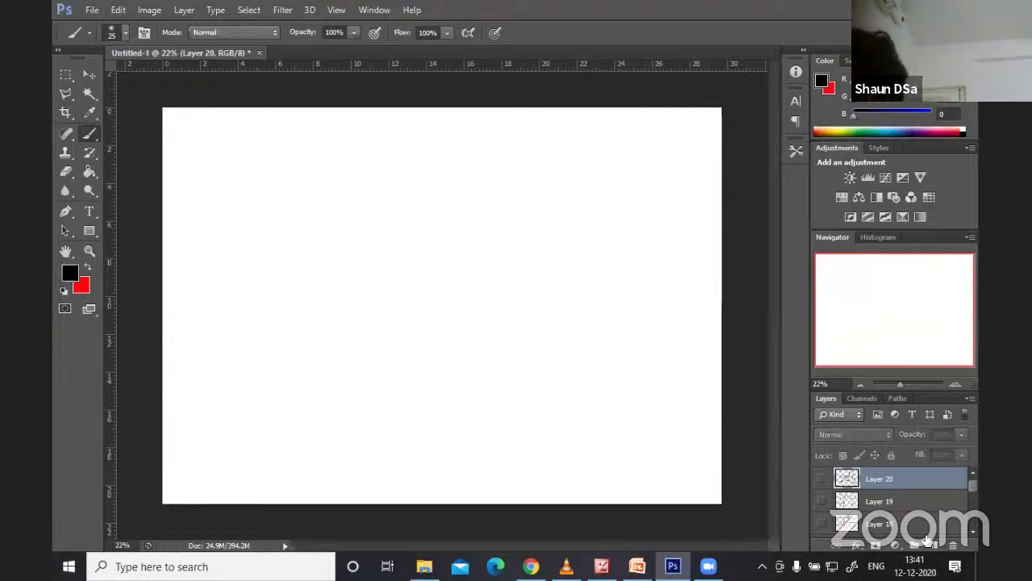
{"action": "left_click", "coordinate": [931, 546]}
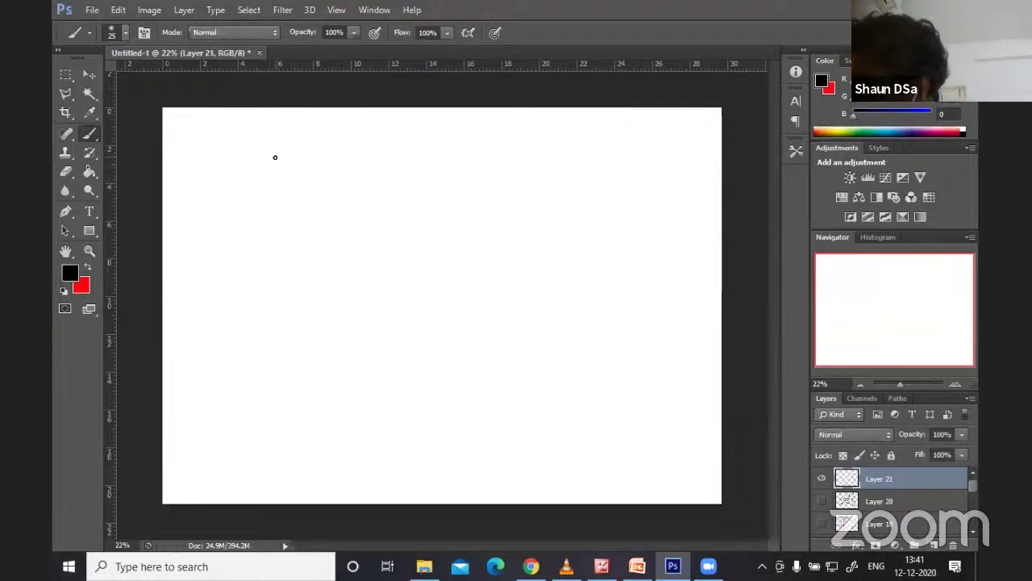
{"action": "left_click_drag", "start_coordinate": [276, 156], "coordinate": [235, 233]}
{"action": "left_click_drag", "start_coordinate": [278, 156], "coordinate": [321, 230]}
{"action": "left_click_drag", "start_coordinate": [233, 233], "coordinate": [325, 232]}
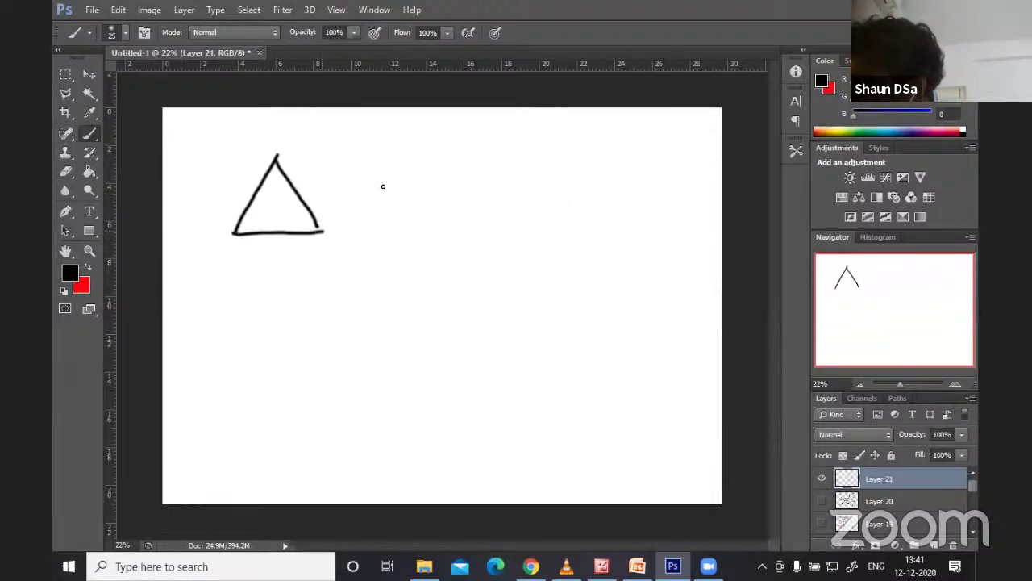
- Draw a rectangle to the right of the triangle and a circle beyond it
{"action": "left_click_drag", "start_coordinate": [388, 215], "coordinate": [391, 233]}
{"action": "mouse_move", "coordinate": [381, 157]}
{"action": "left_mouse_down"}
{"action": "mouse_move", "coordinate": [488, 157]}
{"action": "mouse_move", "coordinate": [500, 225]}
{"action": "left_mouse_up"}
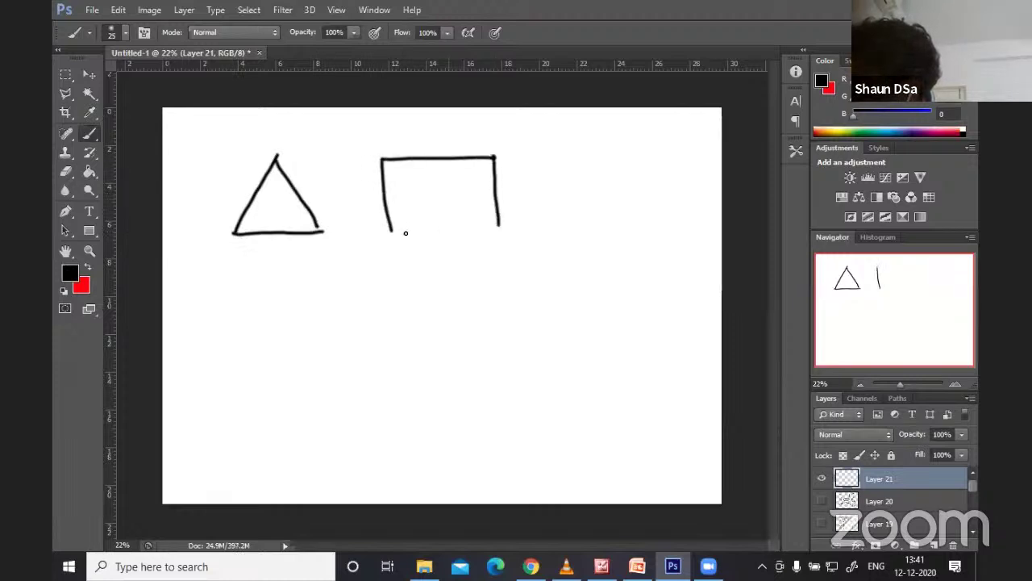
{"action": "left_click_drag", "start_coordinate": [390, 232], "coordinate": [504, 226]}
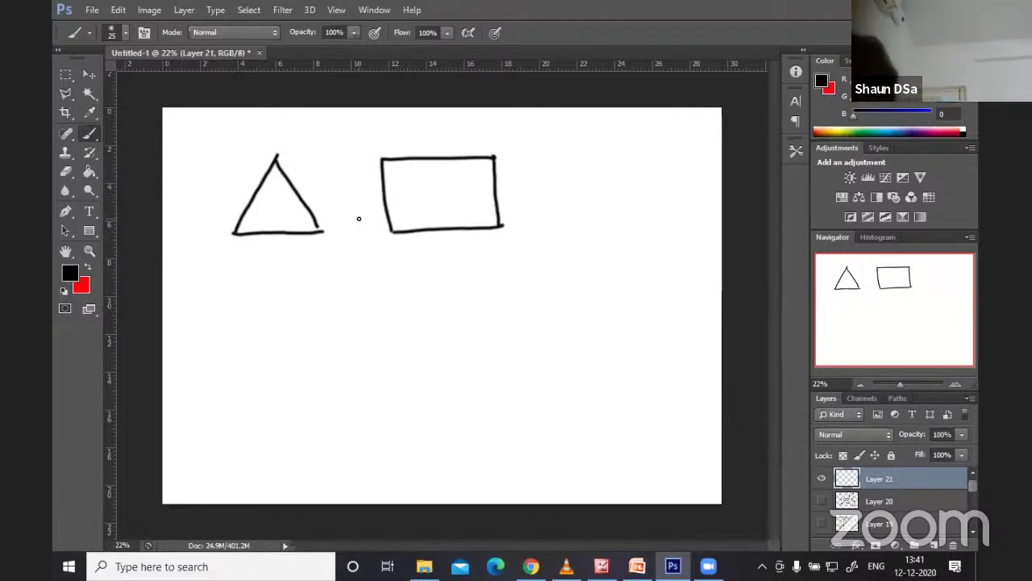
{"action": "mouse_move", "coordinate": [623, 155]}
{"action": "left_mouse_down"}
{"action": "mouse_move", "coordinate": [641, 196]}
{"action": "mouse_move", "coordinate": [613, 154]}
{"action": "left_mouse_up"}
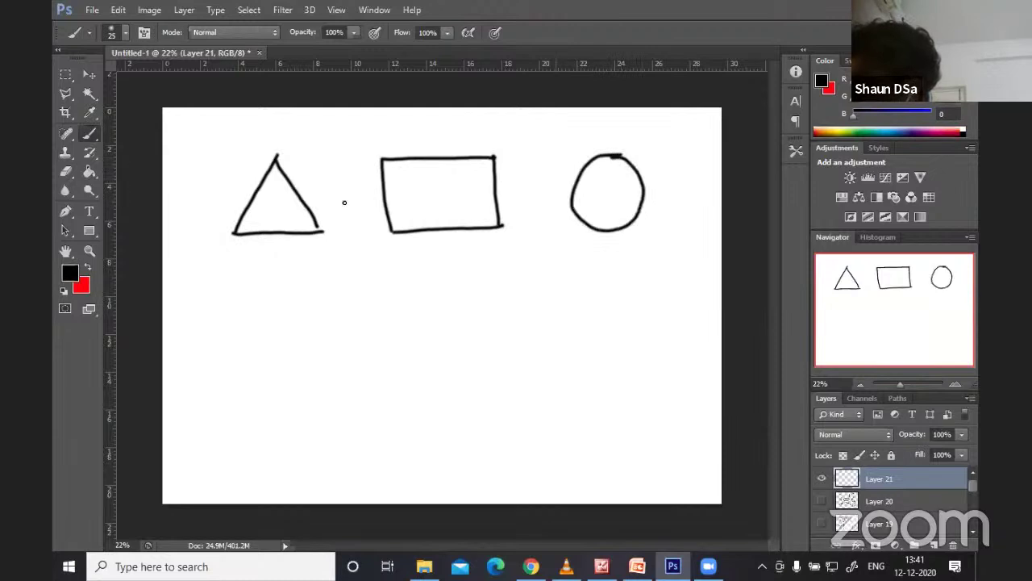
- Turn the triangle into a character with closed eyes, a crooked mouth, puffy hair on both sides and a necktie below
{"action": "mouse_move", "coordinate": [261, 193]}
{"action": "left_mouse_down"}
{"action": "mouse_move", "coordinate": [292, 192]}
{"action": "mouse_move", "coordinate": [302, 218]}
{"action": "left_mouse_up"}
{"action": "mouse_move", "coordinate": [244, 160]}
{"action": "left_mouse_down"}
{"action": "mouse_move", "coordinate": [223, 161]}
{"action": "mouse_move", "coordinate": [242, 208]}
{"action": "mouse_move", "coordinate": [257, 200]}
{"action": "left_mouse_up"}
{"action": "mouse_move", "coordinate": [292, 187]}
{"action": "left_mouse_down"}
{"action": "mouse_move", "coordinate": [312, 163]}
{"action": "mouse_move", "coordinate": [311, 196]}
{"action": "left_mouse_up"}
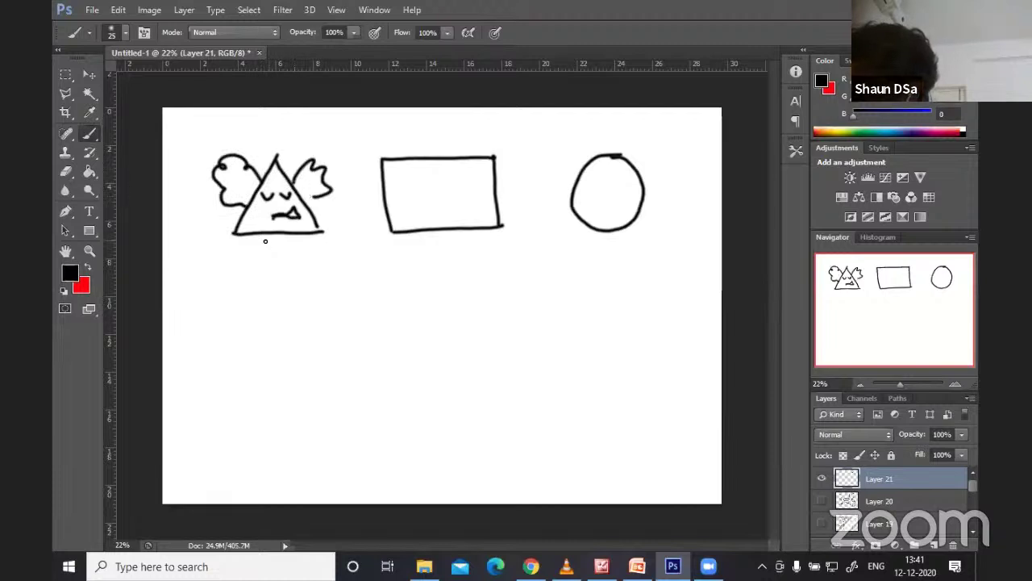
{"action": "mouse_move", "coordinate": [265, 241]}
{"action": "left_mouse_down"}
{"action": "mouse_move", "coordinate": [288, 239]}
{"action": "mouse_move", "coordinate": [260, 297]}
{"action": "mouse_move", "coordinate": [298, 298]}
{"action": "mouse_move", "coordinate": [261, 293]}
{"action": "left_mouse_up"}
{"action": "left_click_drag", "start_coordinate": [286, 310], "coordinate": [300, 290]}
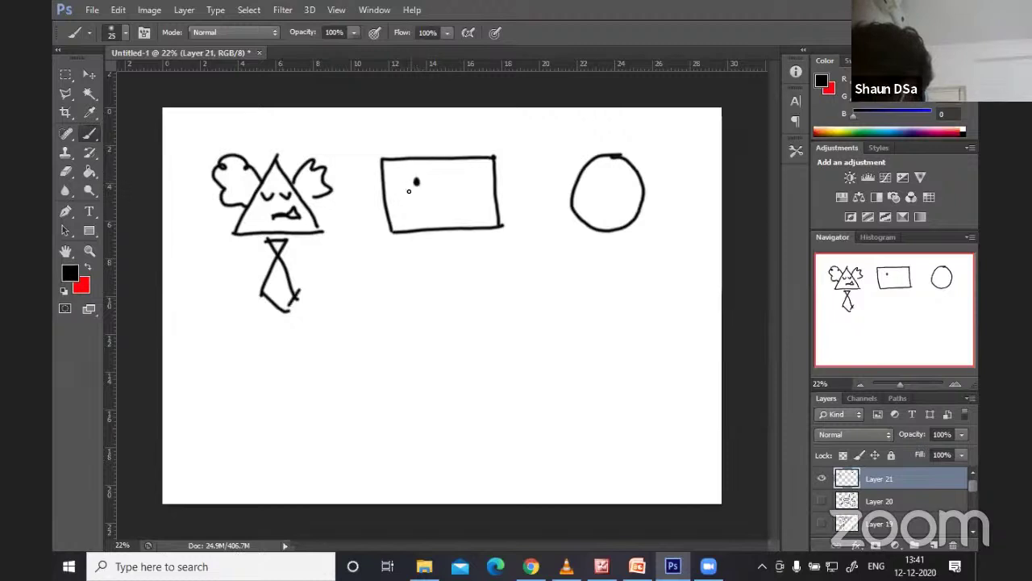
- Turn the rectangle into a character with dotted eyes, an open mouth, four wavy hair strands and a necktie below
{"action": "left_click_drag", "start_coordinate": [411, 171], "coordinate": [407, 193]}
{"action": "mouse_move", "coordinate": [459, 171]}
{"action": "left_mouse_down"}
{"action": "mouse_move", "coordinate": [466, 190]}
{"action": "mouse_move", "coordinate": [443, 222]}
{"action": "mouse_move", "coordinate": [426, 206]}
{"action": "left_mouse_up"}
{"action": "left_click", "coordinate": [450, 182]}
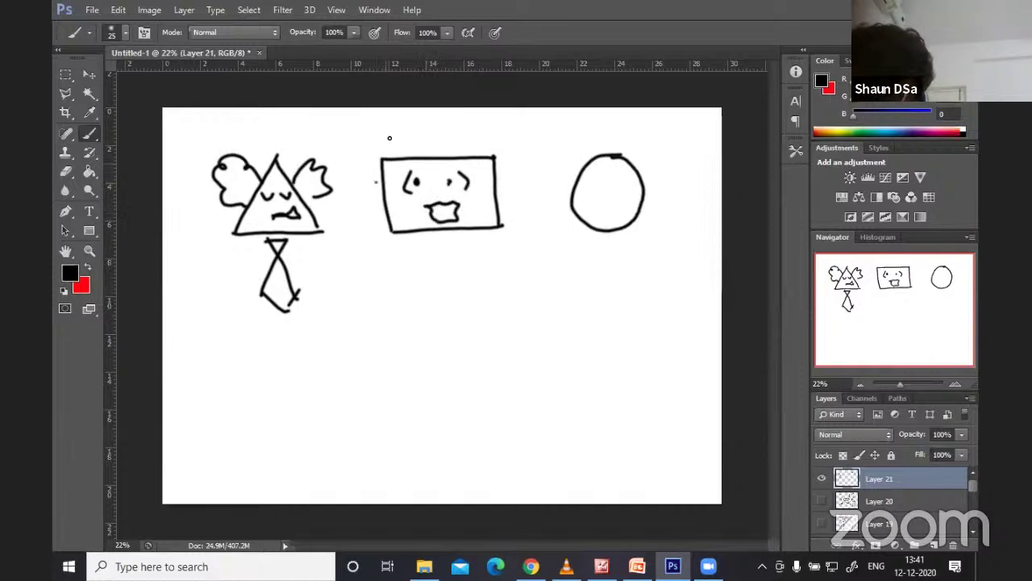
{"action": "mouse_move", "coordinate": [394, 127]}
{"action": "left_mouse_down"}
{"action": "mouse_move", "coordinate": [392, 157]}
{"action": "mouse_move", "coordinate": [425, 162]}
{"action": "left_mouse_up"}
{"action": "mouse_move", "coordinate": [457, 121]}
{"action": "left_mouse_down"}
{"action": "mouse_move", "coordinate": [458, 155]}
{"action": "mouse_move", "coordinate": [479, 156]}
{"action": "left_mouse_up"}
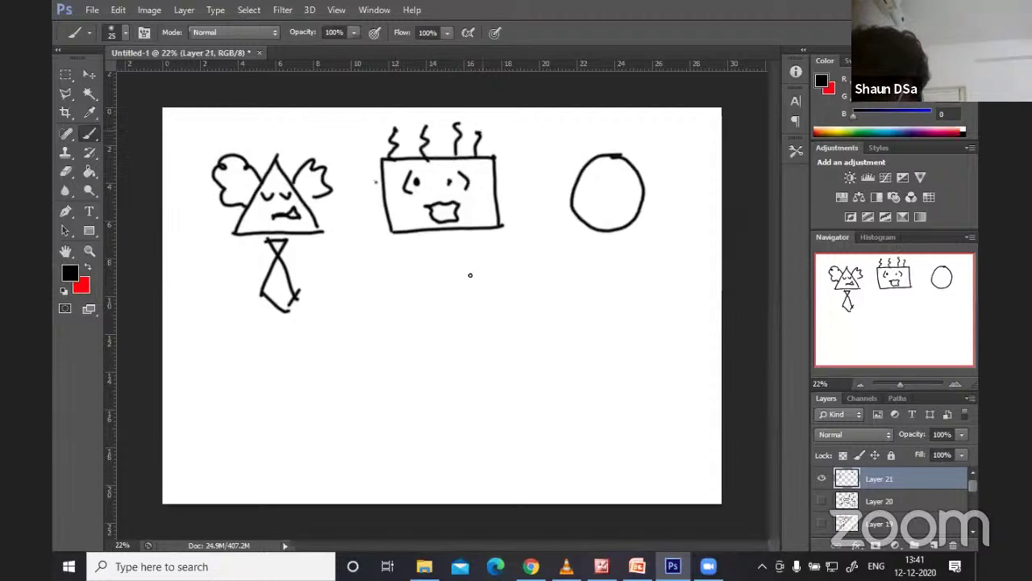
{"action": "left_click_drag", "start_coordinate": [458, 244], "coordinate": [437, 318]}
{"action": "left_click_drag", "start_coordinate": [423, 244], "coordinate": [472, 294]}
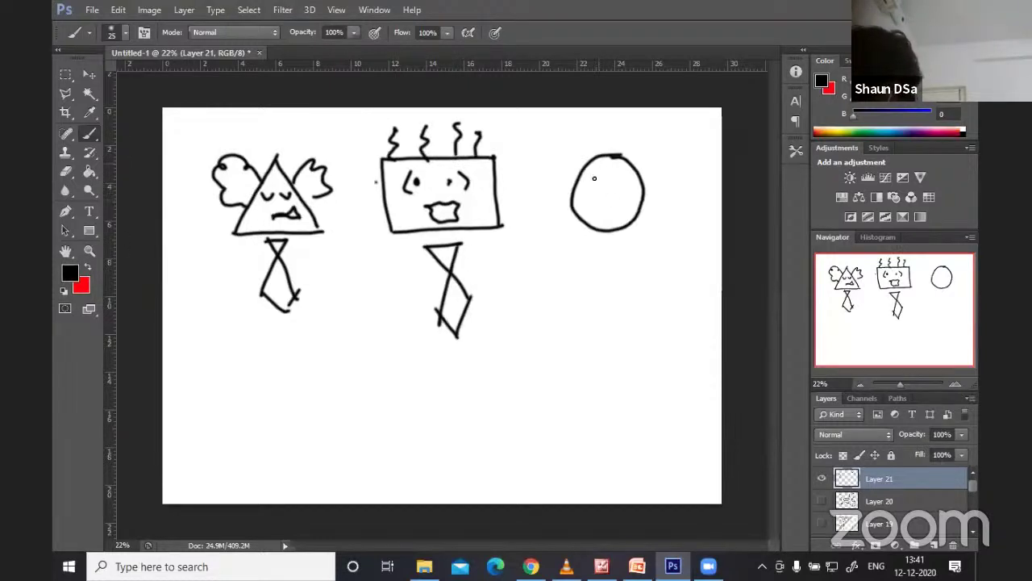
- Turn the circle into an angry face with slanted eyebrows, a frown, curly hair and ears
{"action": "left_click_drag", "start_coordinate": [590, 174], "coordinate": [606, 187]}
{"action": "left_click_drag", "start_coordinate": [607, 187], "coordinate": [626, 175]}
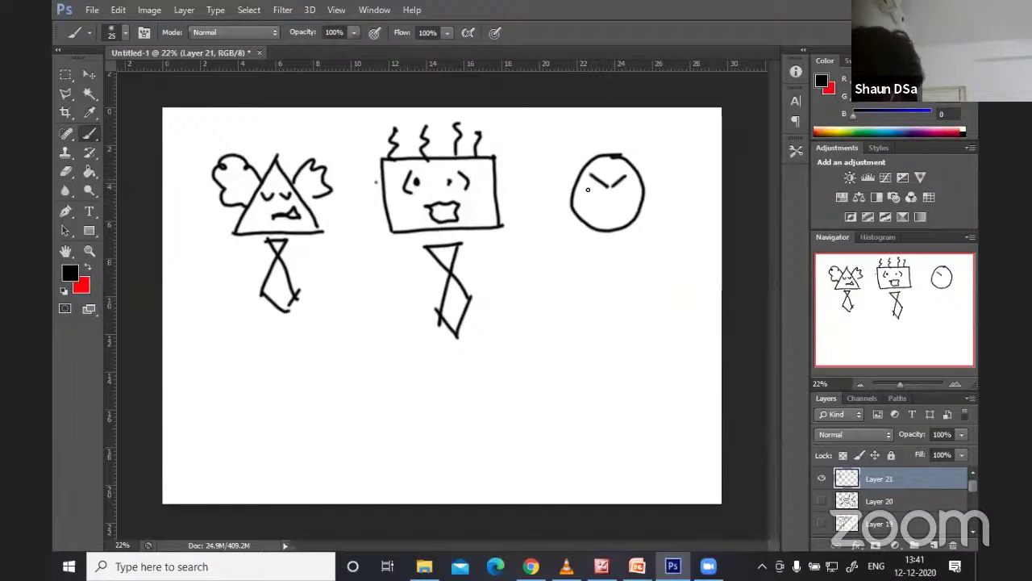
{"action": "left_click_drag", "start_coordinate": [603, 215], "coordinate": [627, 215]}
{"action": "mouse_move", "coordinate": [568, 176]}
{"action": "left_mouse_down"}
{"action": "mouse_move", "coordinate": [548, 171]}
{"action": "mouse_move", "coordinate": [609, 129]}
{"action": "mouse_move", "coordinate": [655, 133]}
{"action": "mouse_move", "coordinate": [637, 191]}
{"action": "mouse_move", "coordinate": [647, 208]}
{"action": "left_mouse_up"}
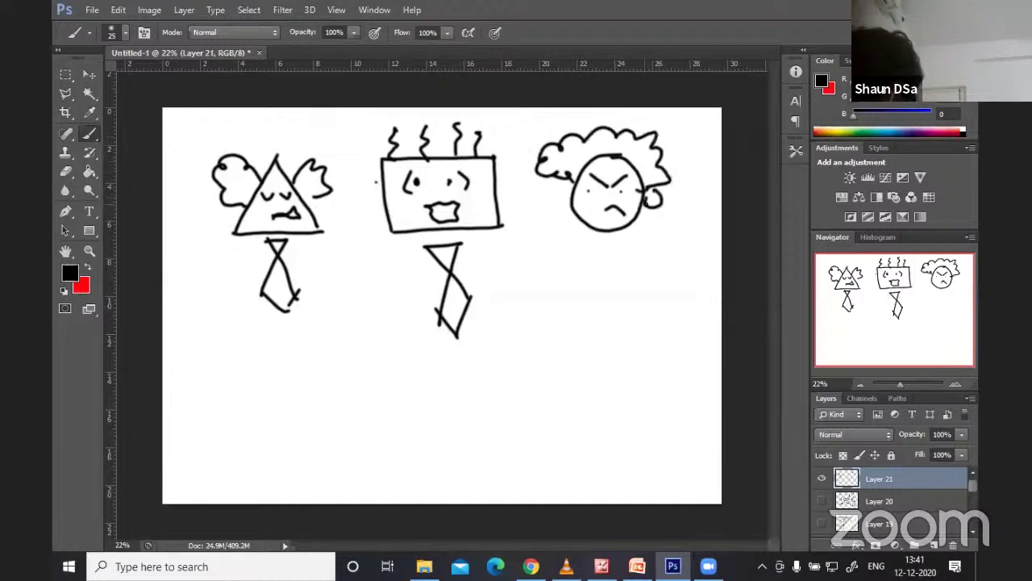
{"action": "left_click_drag", "start_coordinate": [573, 184], "coordinate": [575, 203]}
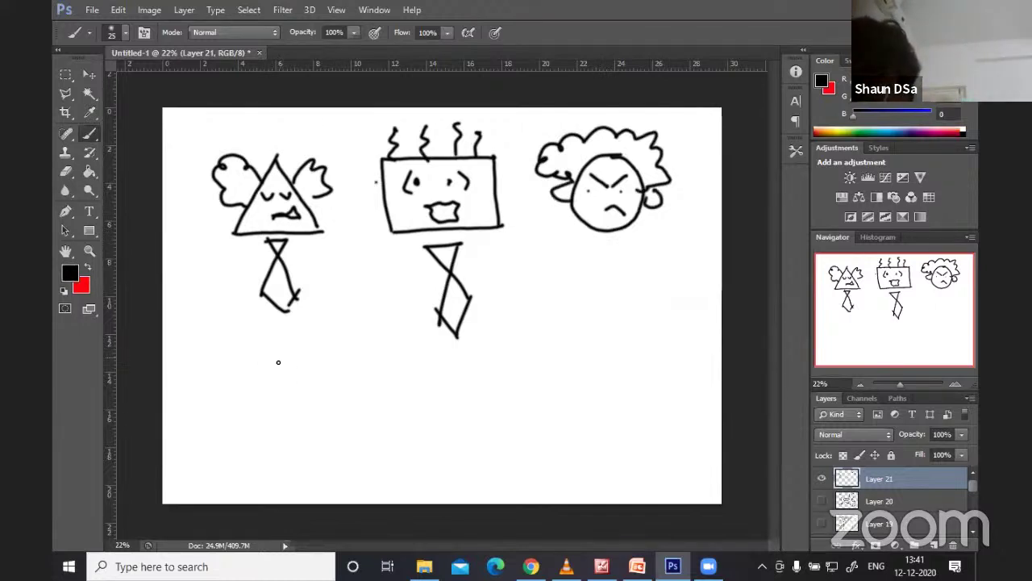
- Draw a triangle character below the first one, with dashed eyes, a tongue sticking out, two legs and two raised arms
{"action": "mouse_move", "coordinate": [281, 350]}
{"action": "left_mouse_down"}
{"action": "mouse_move", "coordinate": [236, 425]}
{"action": "mouse_move", "coordinate": [333, 422]}
{"action": "mouse_move", "coordinate": [236, 424]}
{"action": "left_mouse_up"}
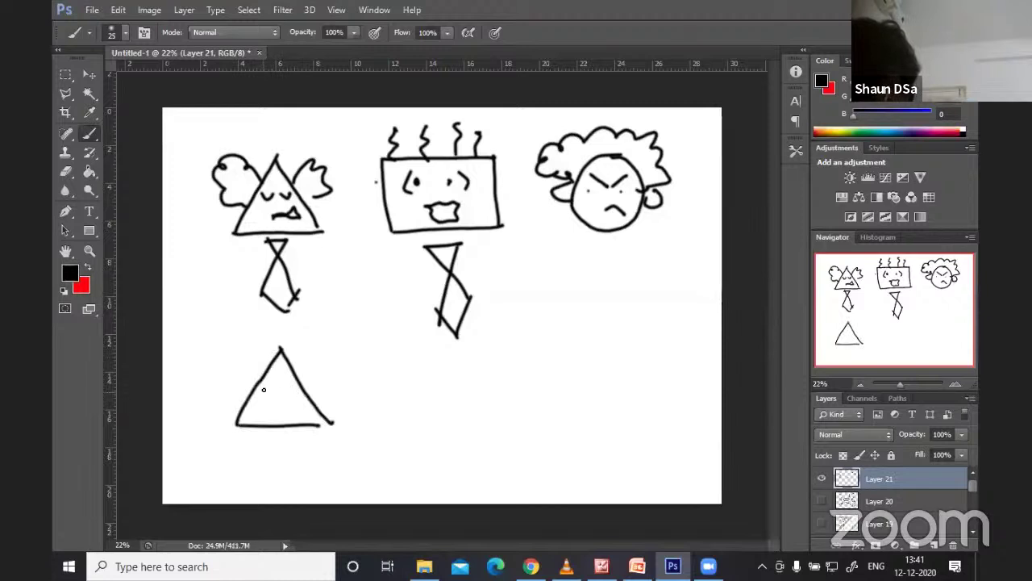
{"action": "left_click_drag", "start_coordinate": [260, 392], "coordinate": [274, 391]}
{"action": "mouse_move", "coordinate": [280, 390]}
{"action": "left_mouse_down"}
{"action": "mouse_move", "coordinate": [294, 390]}
{"action": "mouse_move", "coordinate": [298, 405]}
{"action": "mouse_move", "coordinate": [263, 453]}
{"action": "mouse_move", "coordinate": [316, 453]}
{"action": "left_mouse_up"}
{"action": "left_click_drag", "start_coordinate": [300, 384], "coordinate": [328, 351]}
{"action": "left_click_drag", "start_coordinate": [261, 378], "coordinate": [250, 342]}
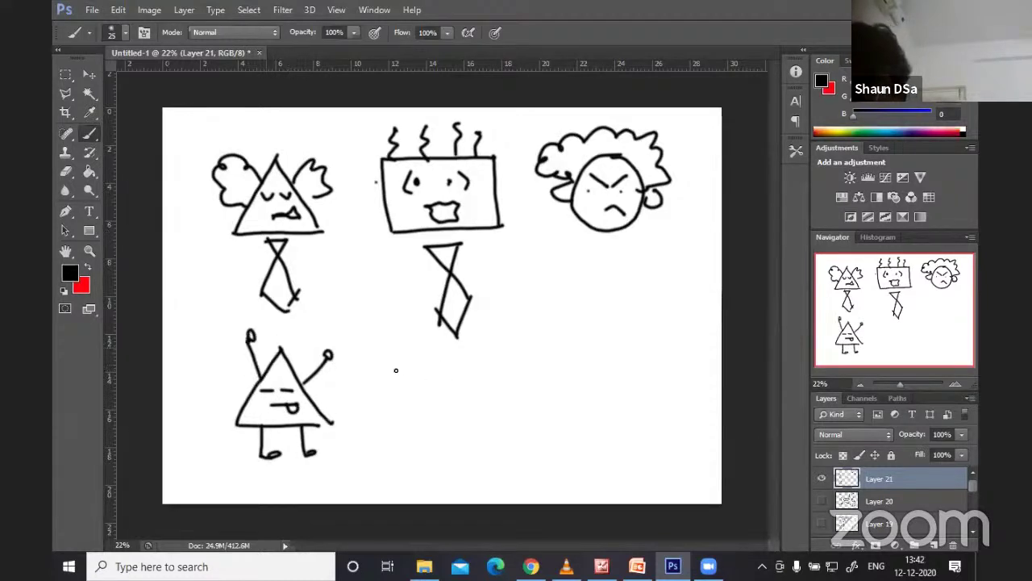
- Draw a rectangle beside the new triangle character and add four footed legs, two dot eyes and a beak-like mouth
{"action": "mouse_move", "coordinate": [393, 362]}
{"action": "left_mouse_down"}
{"action": "mouse_move", "coordinate": [402, 420]}
{"action": "mouse_move", "coordinate": [501, 355]}
{"action": "mouse_move", "coordinate": [505, 423]}
{"action": "left_mouse_up"}
{"action": "left_click_drag", "start_coordinate": [402, 420], "coordinate": [507, 421]}
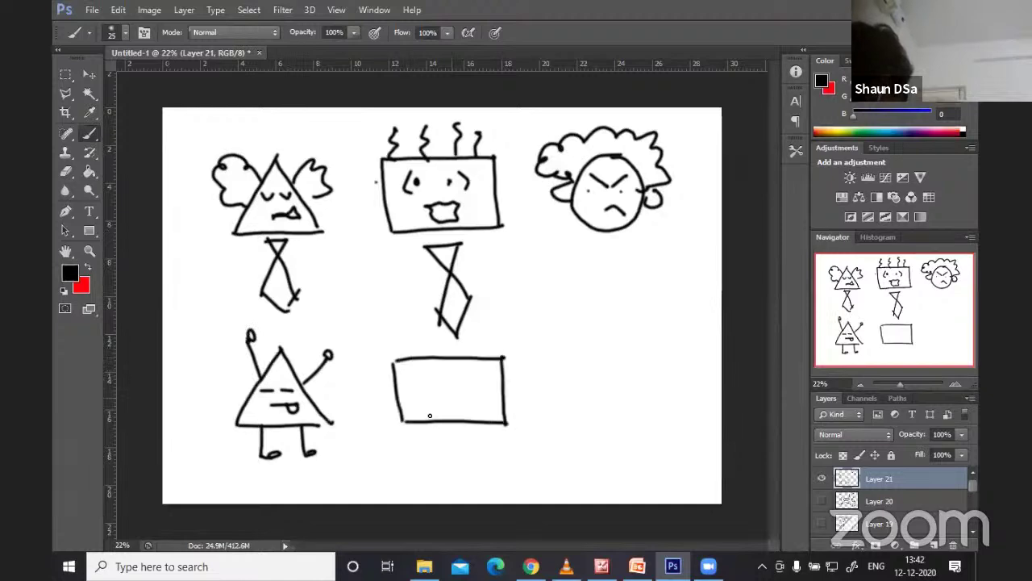
{"action": "mouse_move", "coordinate": [412, 426]}
{"action": "left_mouse_down"}
{"action": "mouse_move", "coordinate": [428, 447]}
{"action": "mouse_move", "coordinate": [504, 443]}
{"action": "left_mouse_up"}
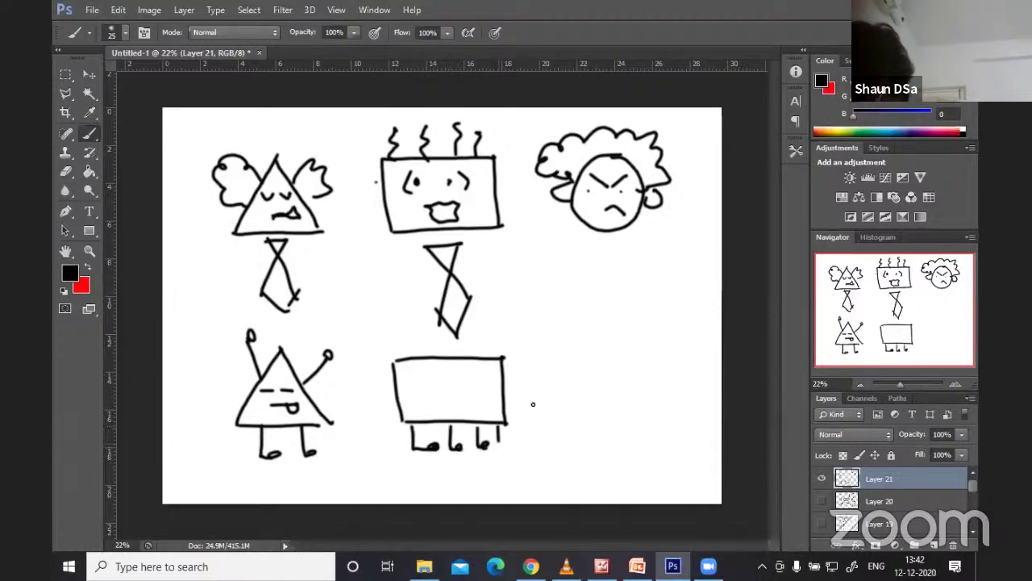
{"action": "left_click", "coordinate": [465, 372]}
{"action": "left_click", "coordinate": [487, 372]}
{"action": "mouse_move", "coordinate": [487, 385]}
{"action": "left_mouse_down"}
{"action": "mouse_move", "coordinate": [489, 400]}
{"action": "mouse_move", "coordinate": [470, 393]}
{"action": "left_mouse_up"}
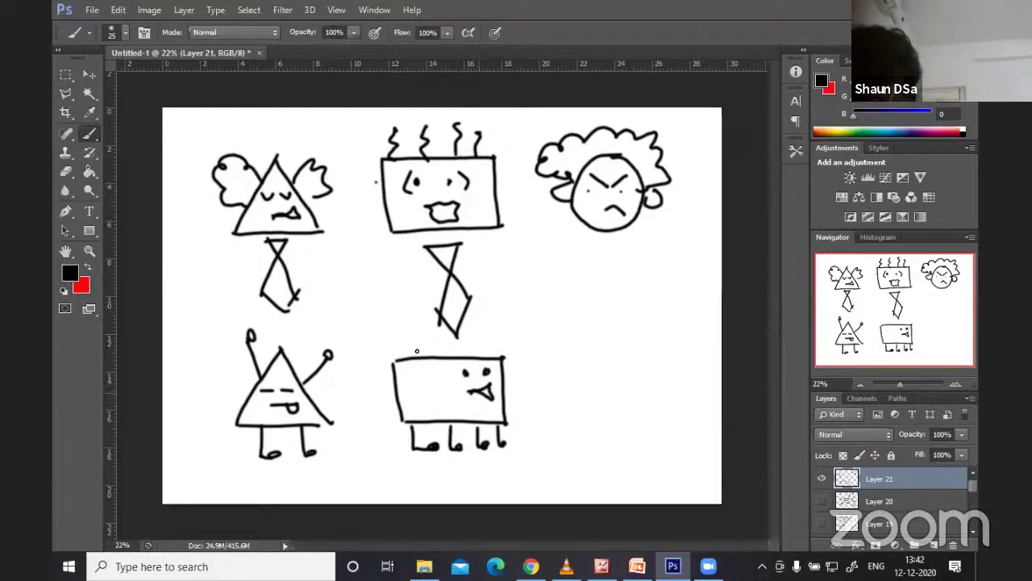
- Add short spiky hairs along the upper edge and both sides of the four-legged rectangle character
{"action": "left_click_drag", "start_coordinate": [407, 346], "coordinate": [402, 358]}
{"action": "mouse_move", "coordinate": [421, 344]}
{"action": "left_mouse_down"}
{"action": "mouse_move", "coordinate": [418, 359]}
{"action": "mouse_move", "coordinate": [435, 355]}
{"action": "left_mouse_up"}
{"action": "left_click_drag", "start_coordinate": [453, 348], "coordinate": [465, 355]}
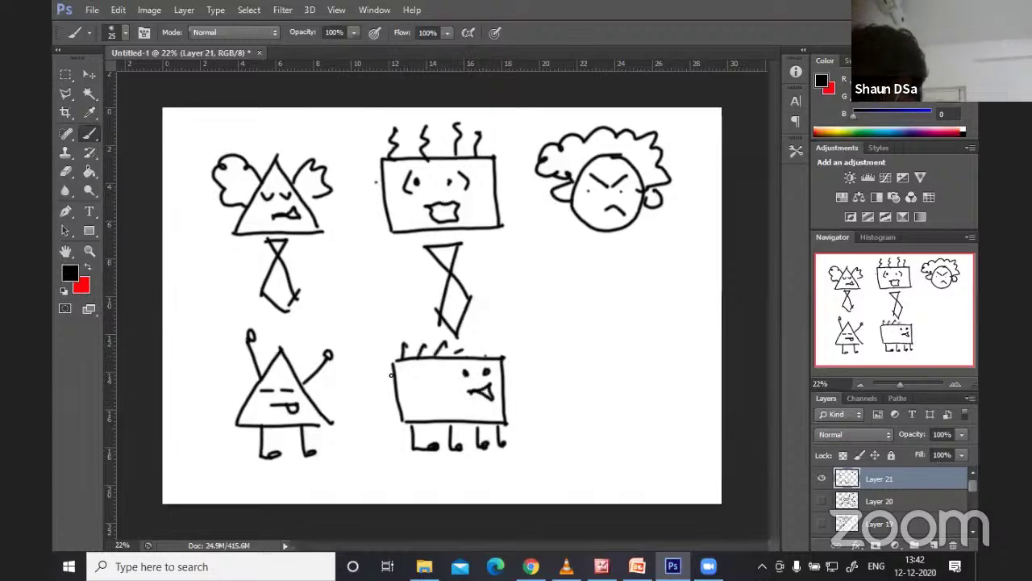
{"action": "mouse_move", "coordinate": [392, 373]}
{"action": "left_mouse_down"}
{"action": "mouse_move", "coordinate": [376, 381]}
{"action": "mouse_move", "coordinate": [379, 402]}
{"action": "left_mouse_up"}
{"action": "left_click_drag", "start_coordinate": [398, 403], "coordinate": [384, 420]}
{"action": "left_click_drag", "start_coordinate": [505, 368], "coordinate": [524, 365]}
{"action": "mouse_move", "coordinate": [505, 381]}
{"action": "left_mouse_down"}
{"action": "mouse_move", "coordinate": [523, 384]}
{"action": "mouse_move", "coordinate": [520, 399]}
{"action": "left_mouse_up"}
{"action": "left_click_drag", "start_coordinate": [505, 409], "coordinate": [520, 413]}
{"action": "left_click_drag", "start_coordinate": [471, 355], "coordinate": [478, 342]}
{"action": "left_click_drag", "start_coordinate": [484, 354], "coordinate": [492, 343]}
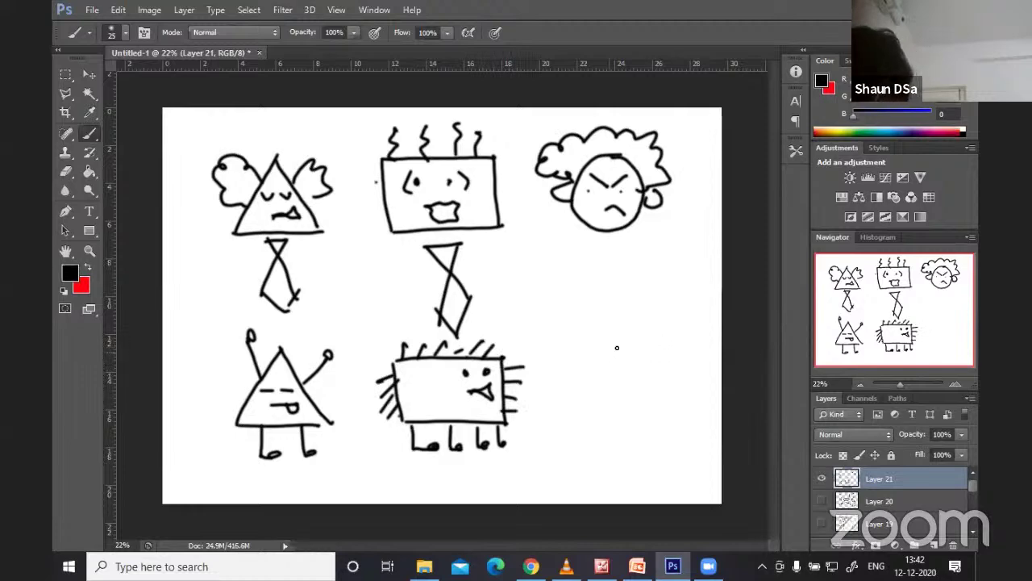
- Draw a circle creature beside the spiky rectangle, with four wavy tentacles, half-closed eyes and a fanged mouth
{"action": "mouse_move", "coordinate": [610, 342]}
{"action": "left_mouse_down"}
{"action": "mouse_move", "coordinate": [611, 424]}
{"action": "mouse_move", "coordinate": [668, 381]}
{"action": "mouse_move", "coordinate": [585, 344]}
{"action": "left_mouse_up"}
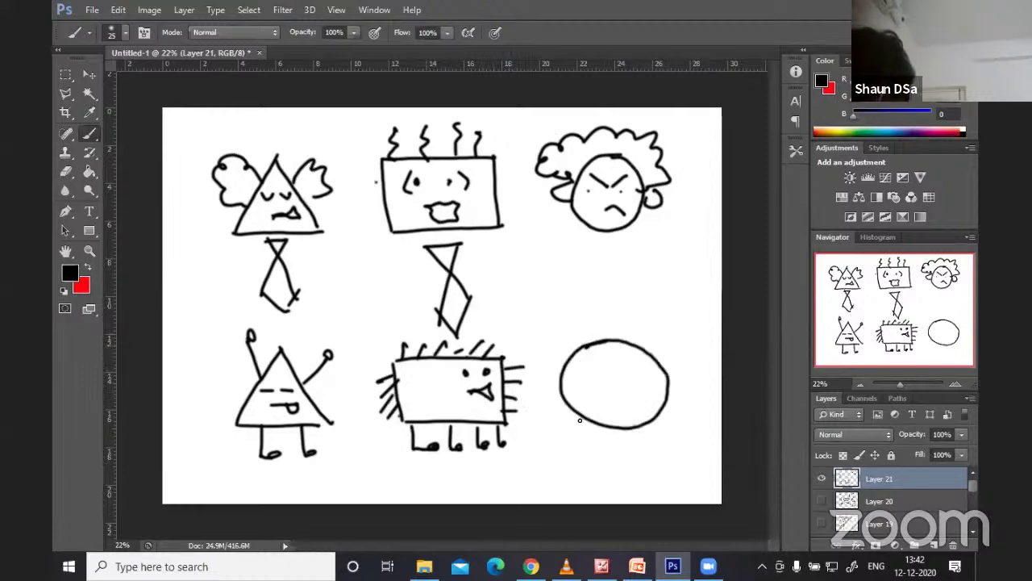
{"action": "mouse_move", "coordinate": [551, 495]}
{"action": "left_mouse_down"}
{"action": "mouse_move", "coordinate": [582, 421]}
{"action": "mouse_move", "coordinate": [614, 490]}
{"action": "mouse_move", "coordinate": [634, 424]}
{"action": "mouse_move", "coordinate": [692, 484]}
{"action": "left_mouse_up"}
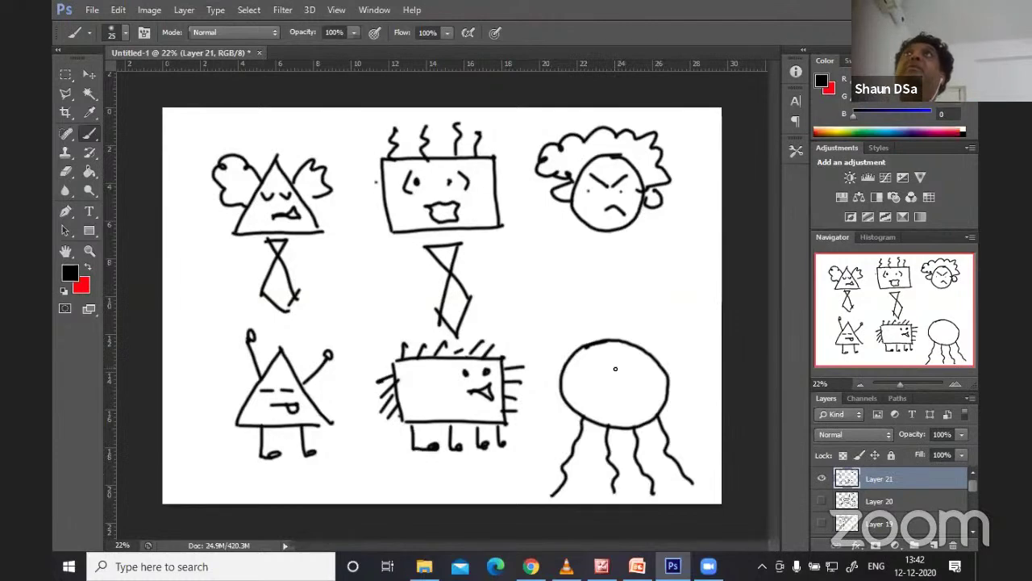
{"action": "left_click_drag", "start_coordinate": [575, 374], "coordinate": [643, 375]}
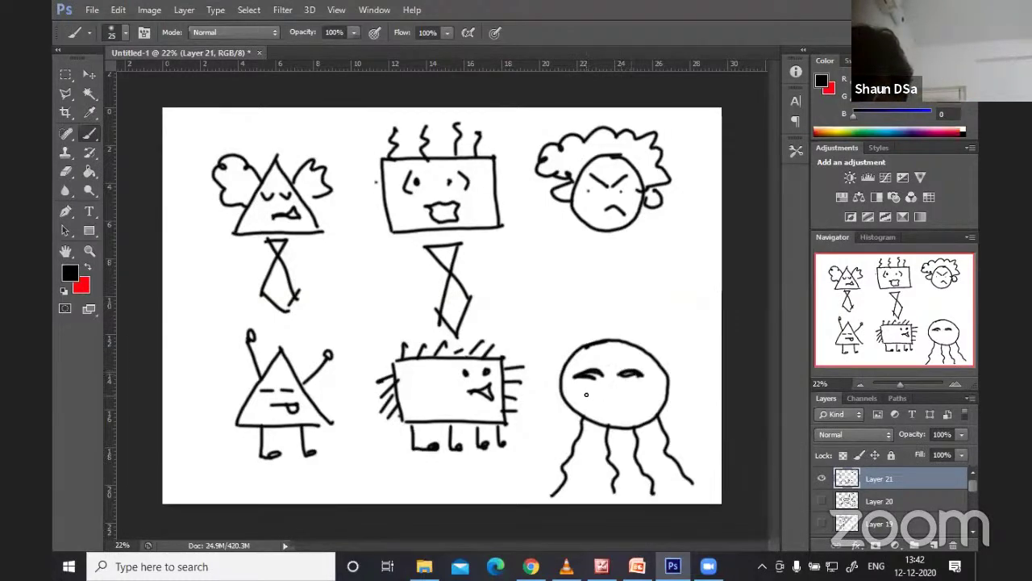
{"action": "mouse_move", "coordinate": [586, 394]}
{"action": "left_mouse_down"}
{"action": "mouse_move", "coordinate": [626, 392]}
{"action": "mouse_move", "coordinate": [633, 407]}
{"action": "mouse_move", "coordinate": [582, 395]}
{"action": "left_mouse_up"}
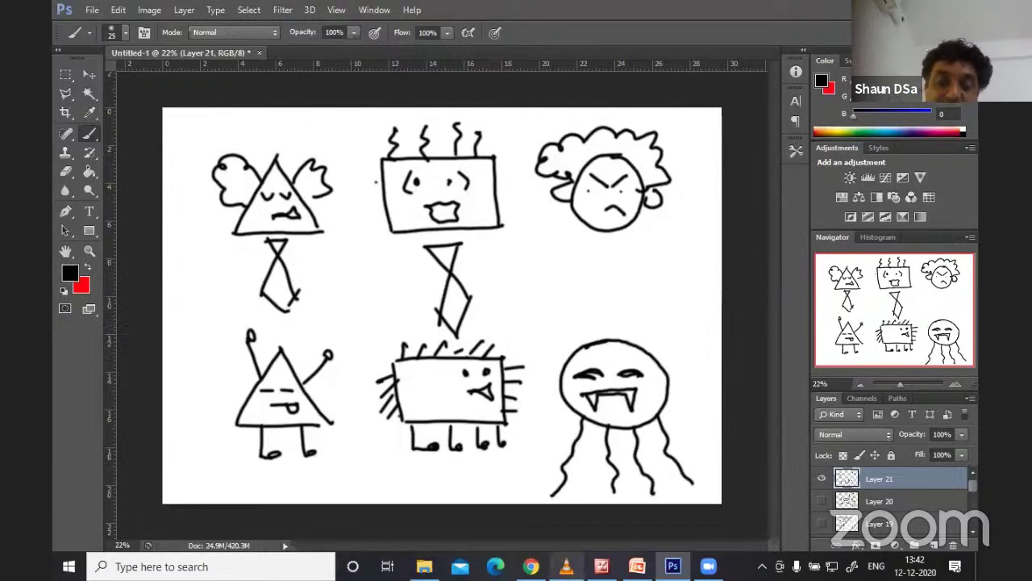
- Switch to the DQ Edge page in Chrome and review the Ex 2 question with its sample triangle doodles
{"action": "mouse_move", "coordinate": [548, 565]}
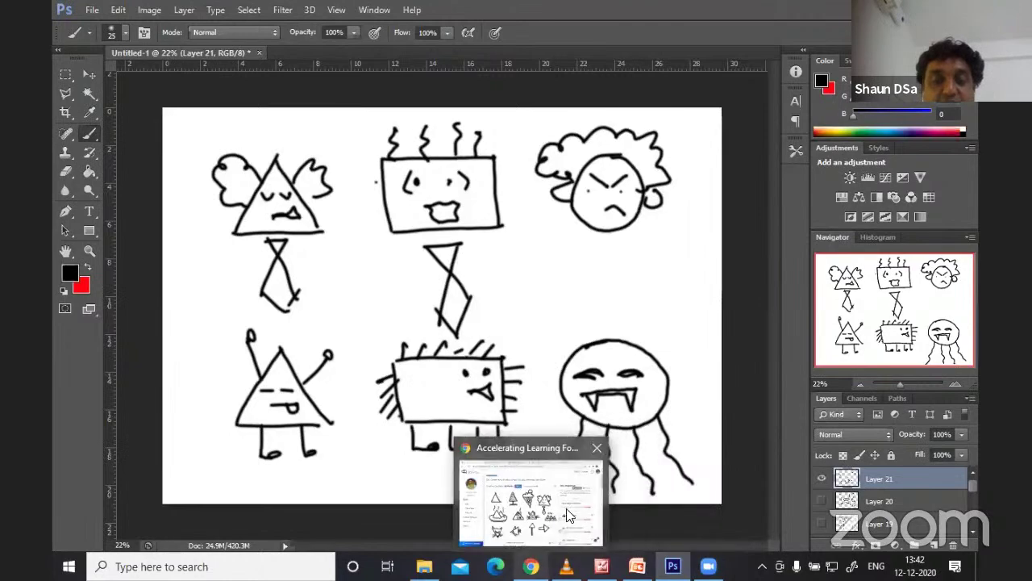
{"action": "left_click", "coordinate": [520, 440]}
{"action": "scroll", "coordinate": [520, 439], "scroll_direction": "down", "scroll_amount": 2}
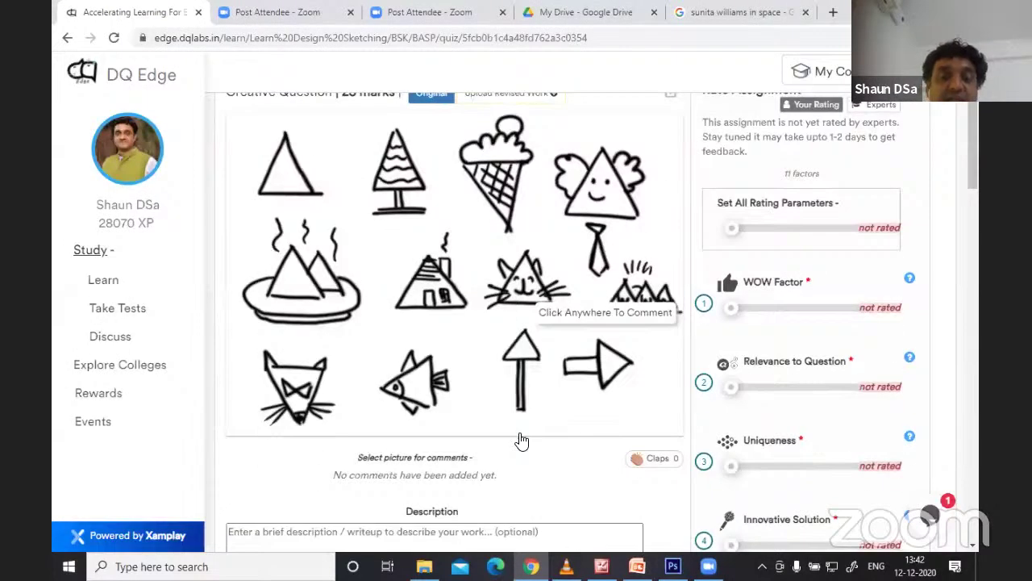
{"action": "scroll", "coordinate": [520, 439], "scroll_direction": "up", "scroll_amount": 2}
{"action": "scroll", "coordinate": [520, 439], "scroll_direction": "down", "scroll_amount": 2}
{"action": "scroll", "coordinate": [520, 439], "scroll_direction": "up", "scroll_amount": 1}
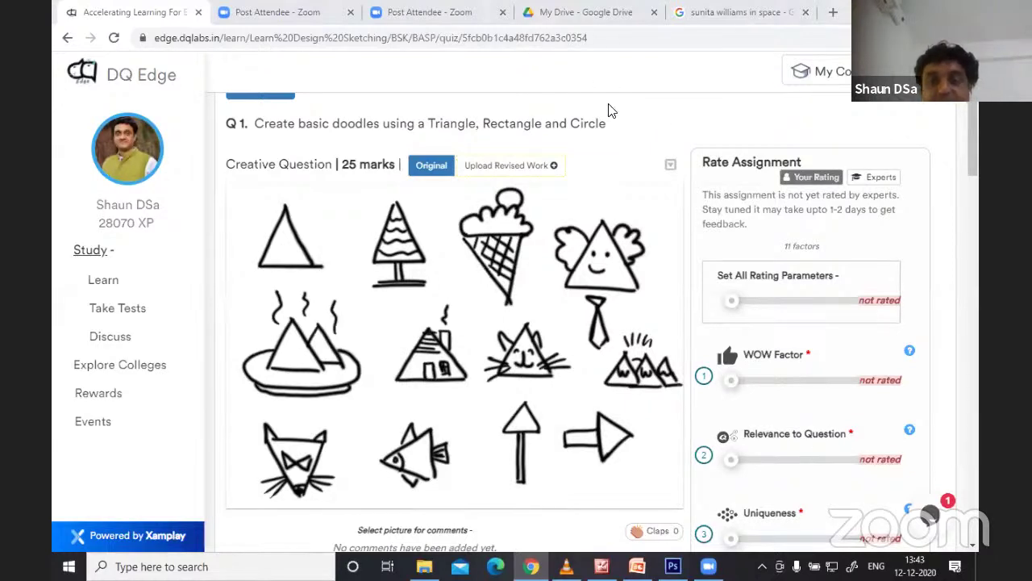
{"action": "scroll", "coordinate": [565, 250], "scroll_direction": "up", "scroll_amount": 2}
{"action": "scroll", "coordinate": [564, 250], "scroll_direction": "down", "scroll_amount": 3}
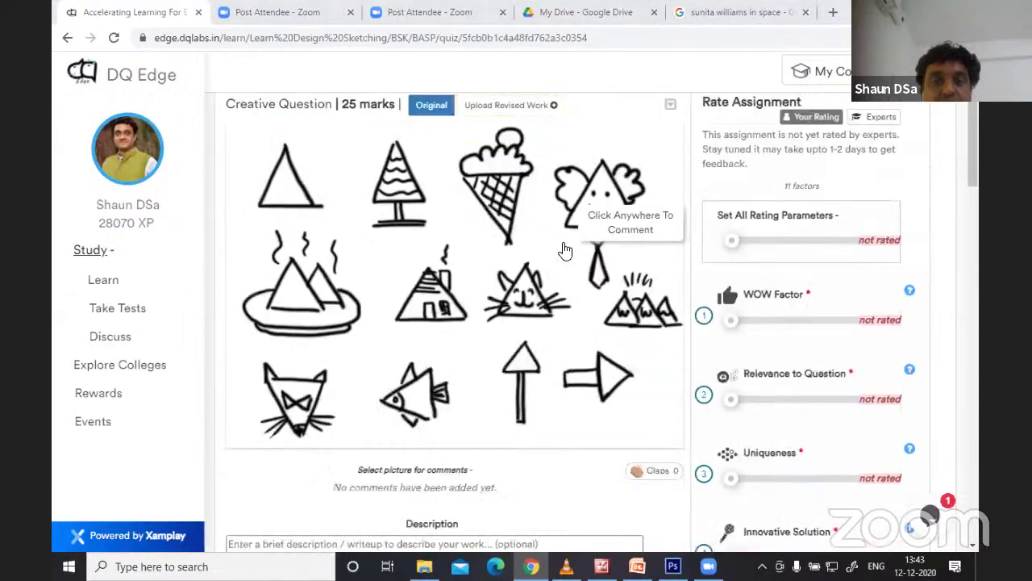
{"action": "scroll", "coordinate": [568, 246], "scroll_direction": "up", "scroll_amount": 1}
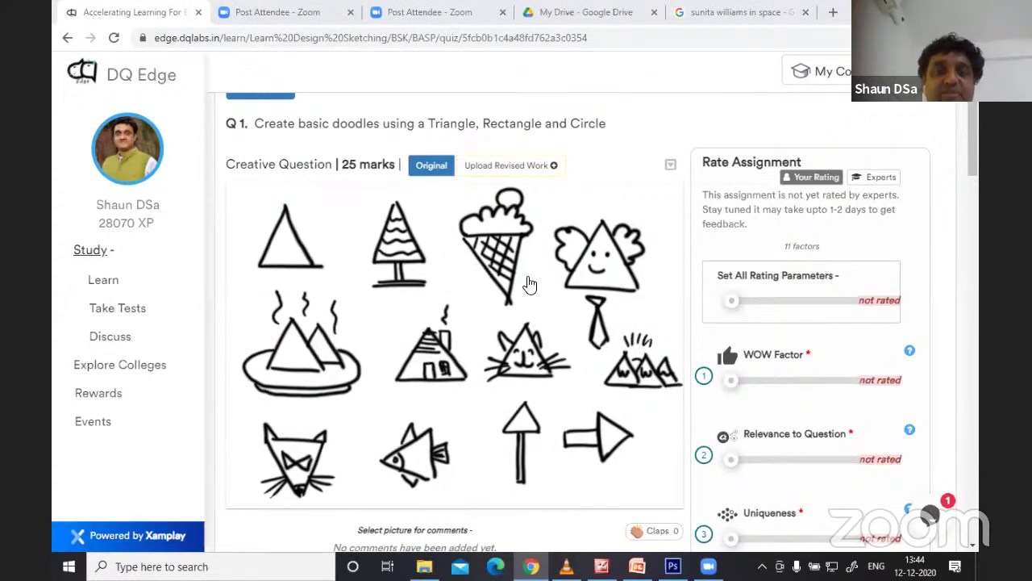
{"action": "scroll", "coordinate": [525, 286], "scroll_direction": "up", "scroll_amount": 2}
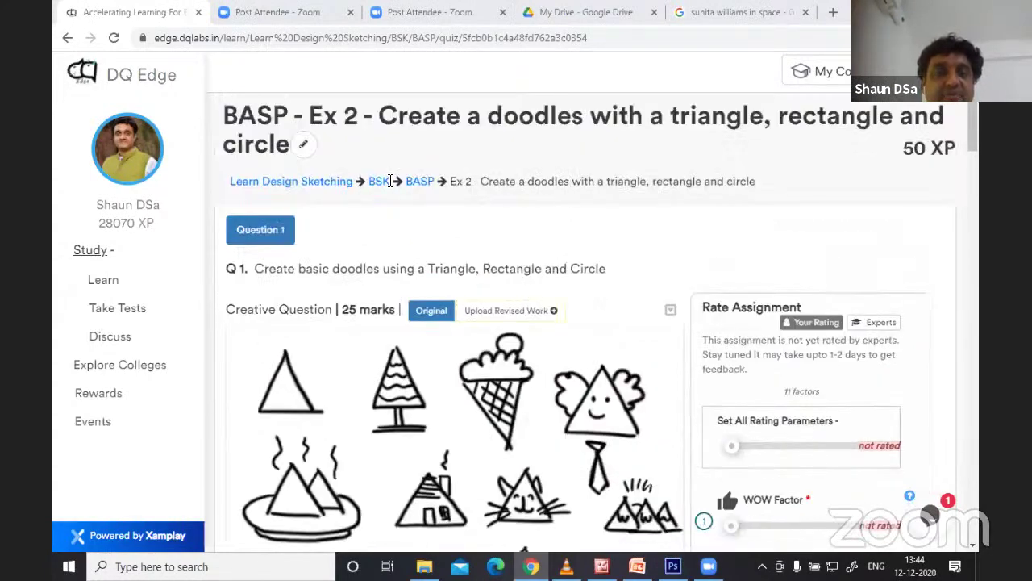
- Look through the BASP topic's exercise list, then return to the Learn Design Sketching course and open the course selection
{"action": "left_click", "coordinate": [434, 182]}
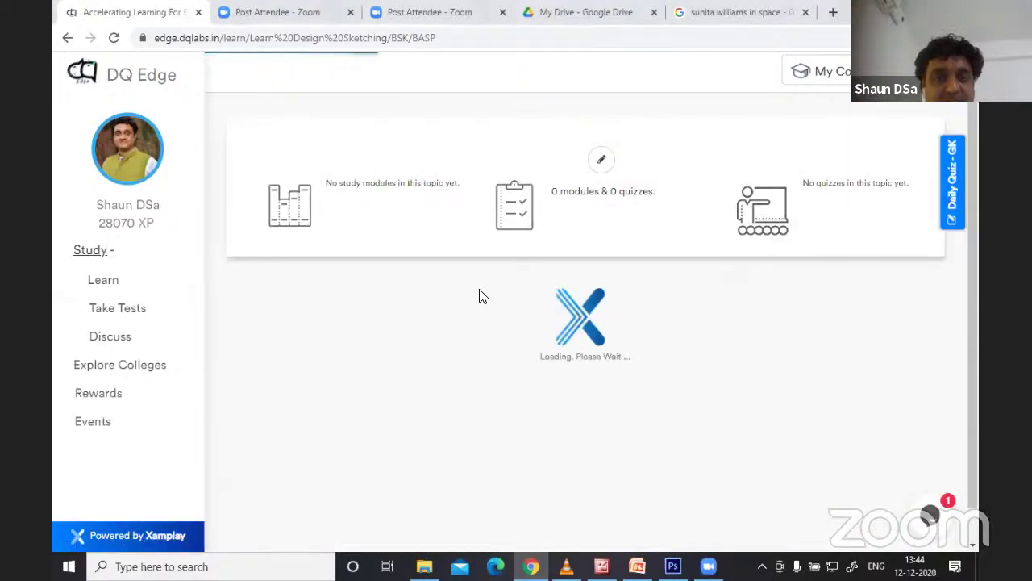
{"action": "scroll", "coordinate": [477, 297], "scroll_direction": "down", "scroll_amount": 4}
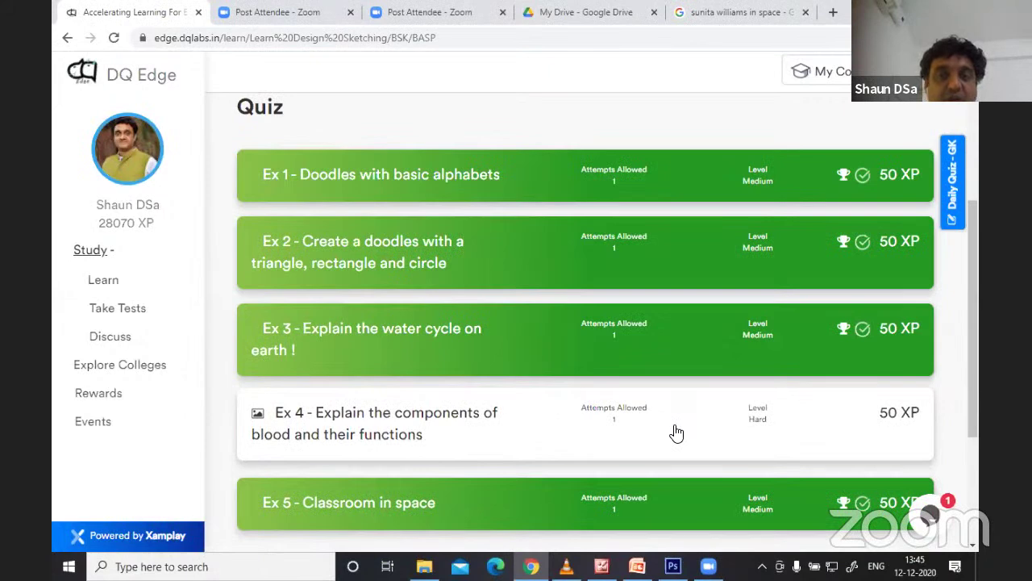
{"action": "scroll", "coordinate": [674, 431], "scroll_direction": "up", "scroll_amount": 4}
{"action": "left_click", "coordinate": [486, 194]}
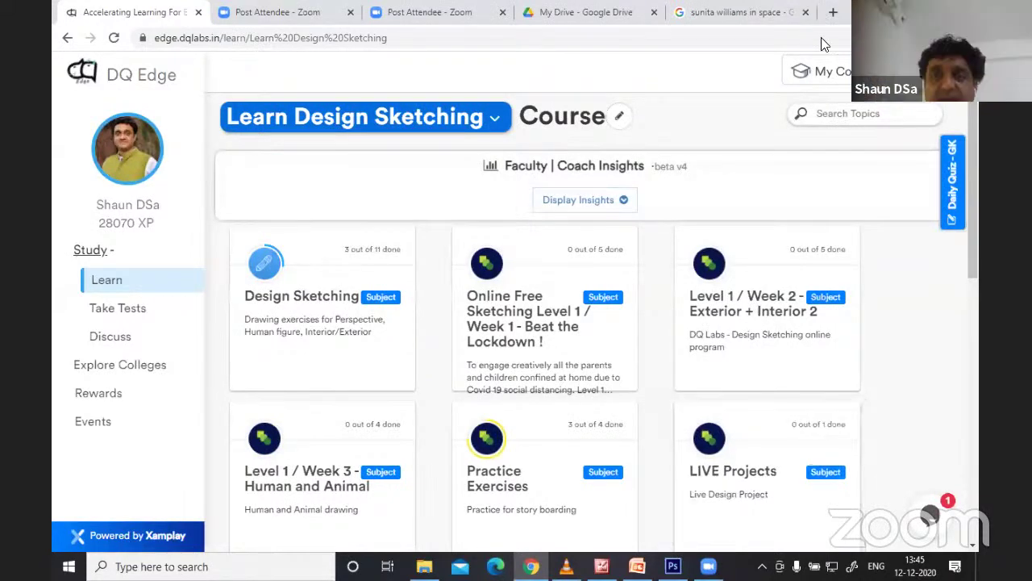
{"action": "left_click", "coordinate": [834, 76]}
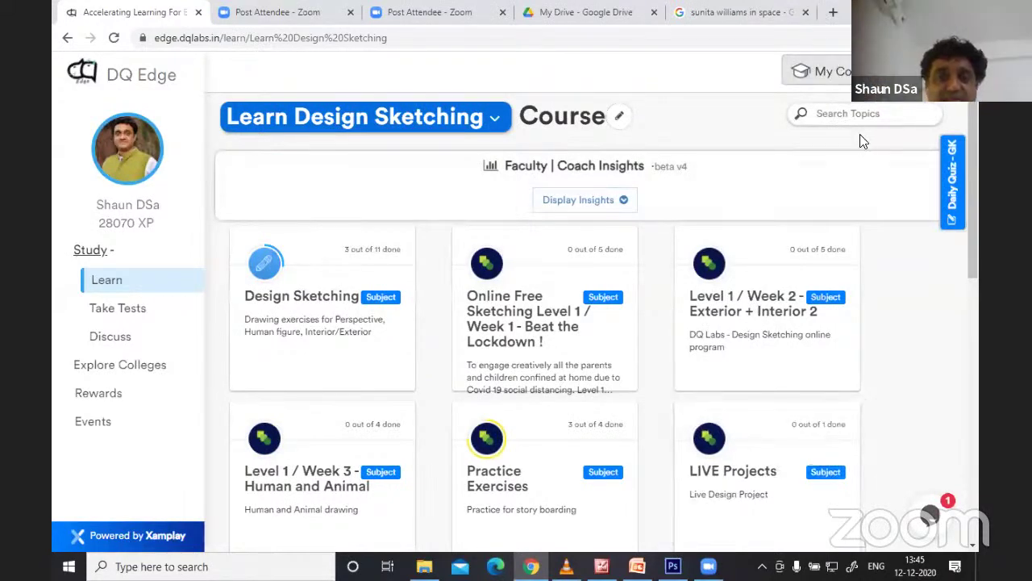
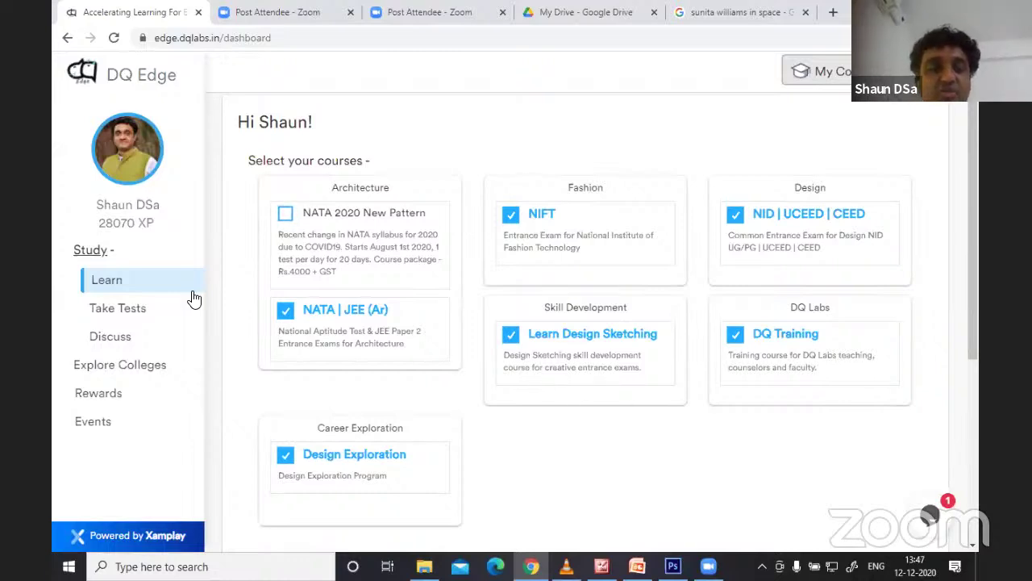
- Reopen the Ex 2 triangle, rectangle and circle exercise from Basic Shapes in the Sketch Assignments though doodles subject
{"action": "left_click", "coordinate": [106, 284]}
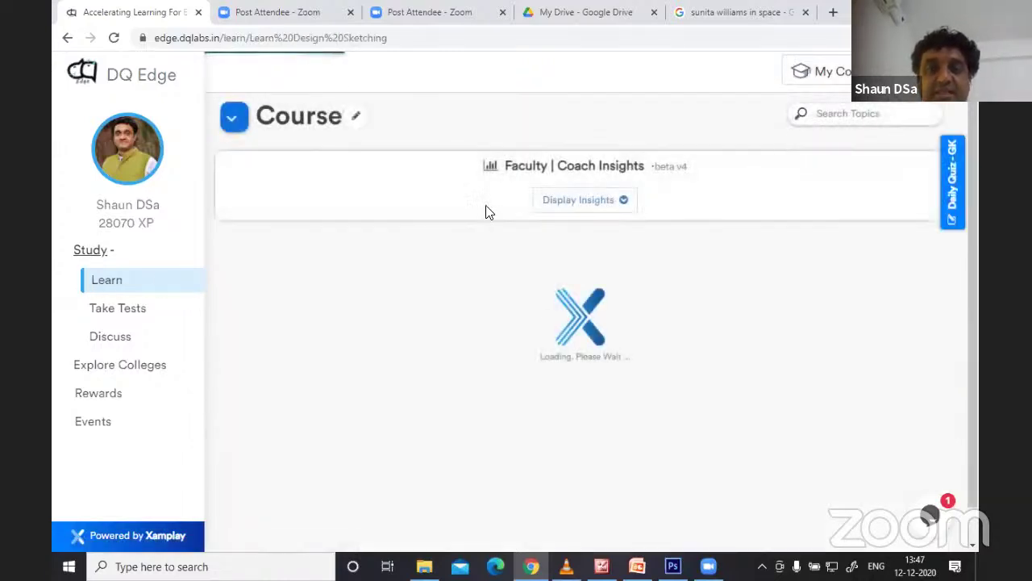
{"action": "scroll", "coordinate": [565, 403], "scroll_direction": "down", "scroll_amount": 3}
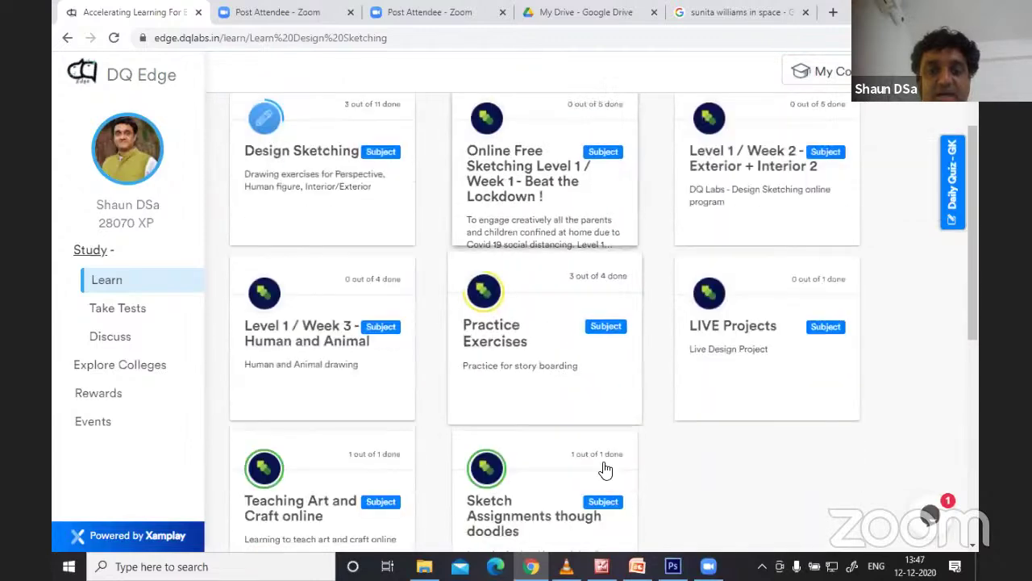
{"action": "left_click", "coordinate": [531, 371]}
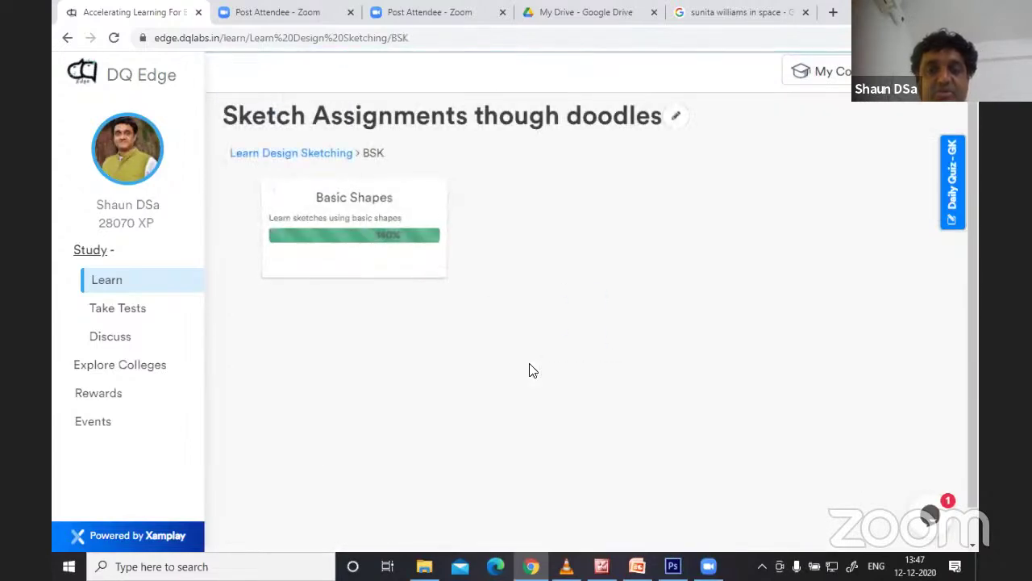
{"action": "left_click", "coordinate": [368, 218]}
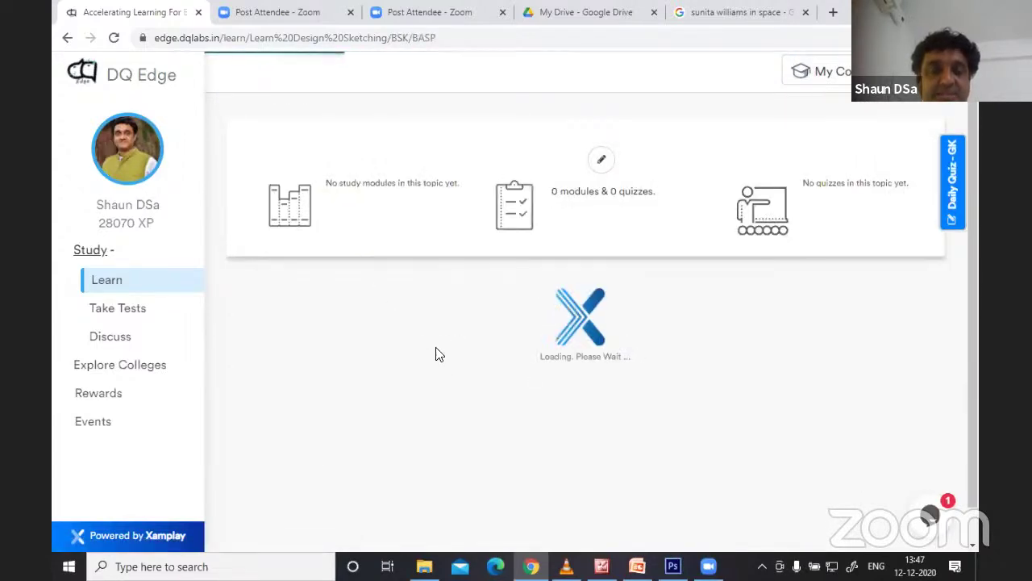
{"action": "scroll", "coordinate": [383, 323], "scroll_direction": "down", "scroll_amount": 2}
{"action": "left_click", "coordinate": [369, 330]}
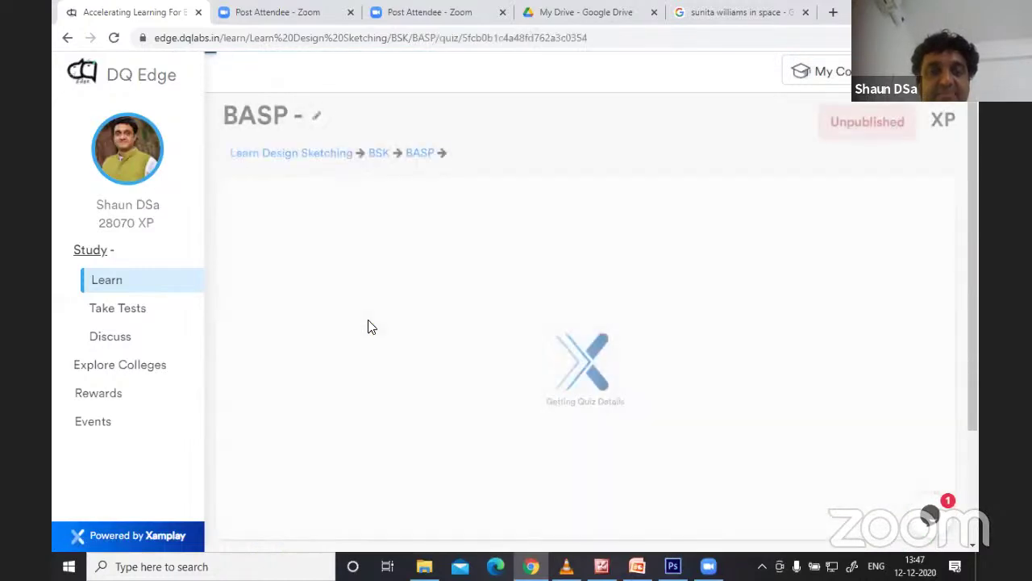
- Browse the related submissions and open the lined-paper sketch with red, purple and teal doodles to examine it
{"action": "scroll", "coordinate": [371, 327], "scroll_direction": "down", "scroll_amount": 9}
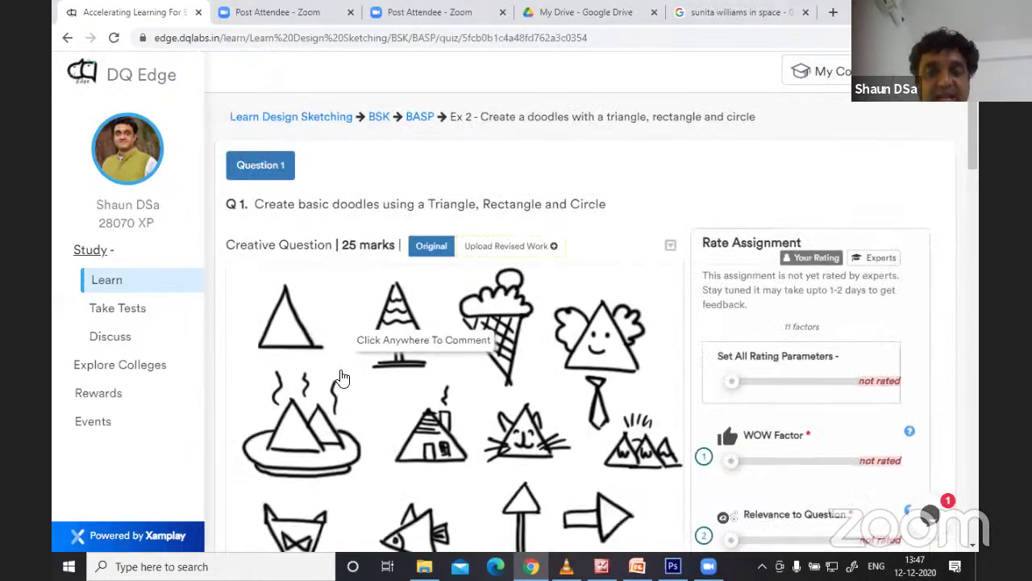
{"action": "scroll", "coordinate": [444, 342], "scroll_direction": "down", "scroll_amount": 8}
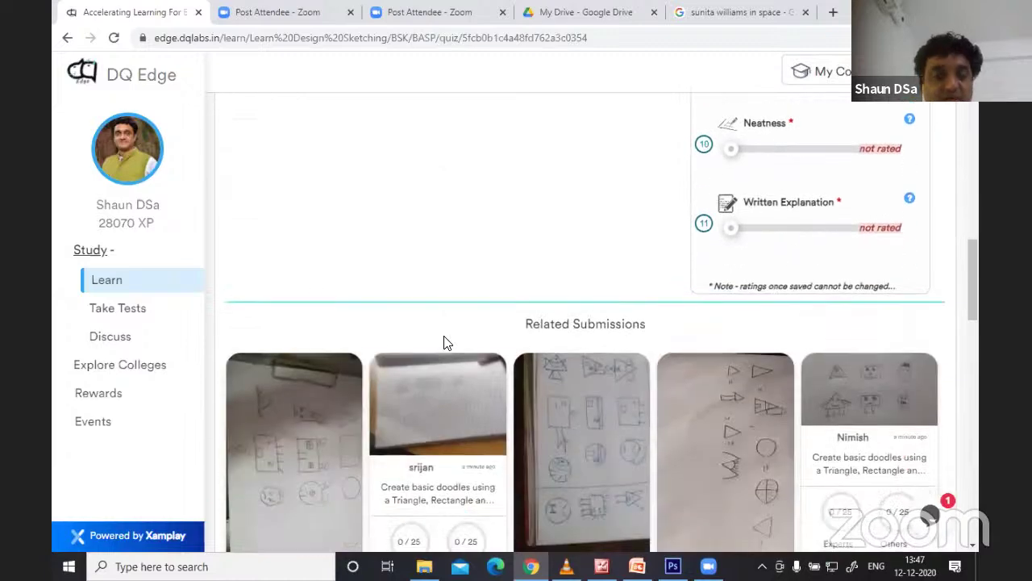
{"action": "scroll", "coordinate": [444, 342], "scroll_direction": "up", "scroll_amount": 1}
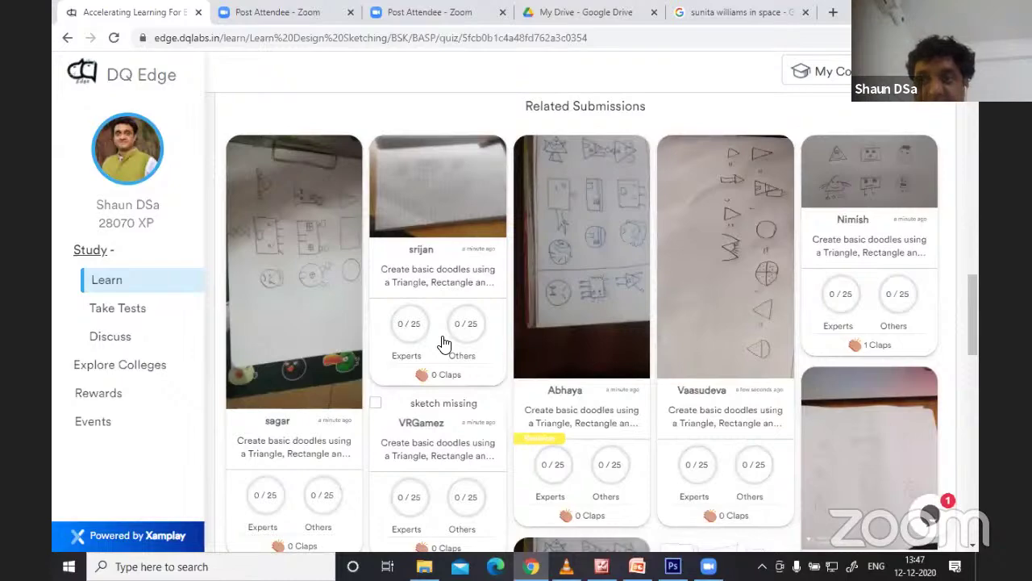
{"action": "scroll", "coordinate": [443, 343], "scroll_direction": "down", "scroll_amount": 4}
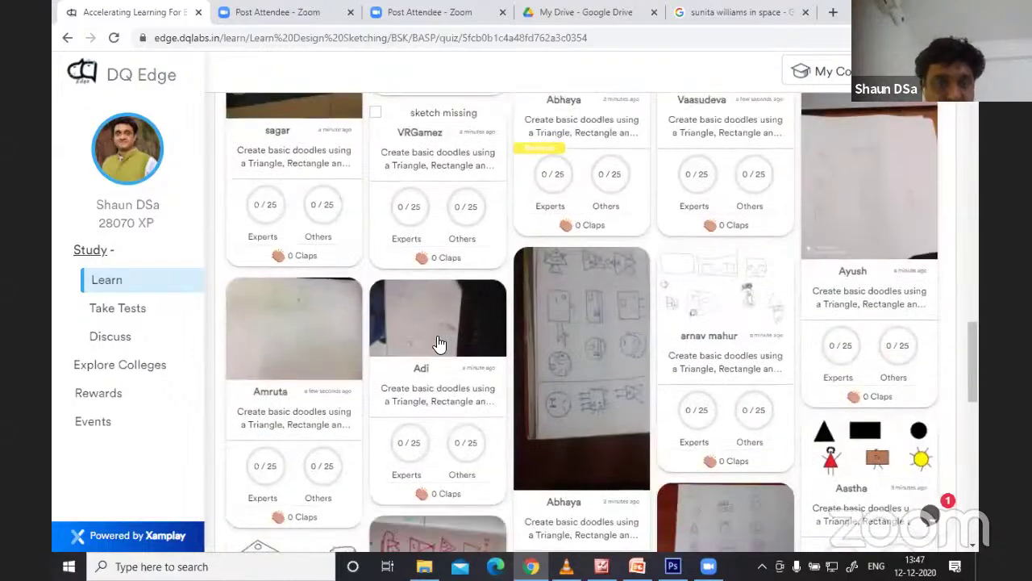
{"action": "scroll", "coordinate": [440, 345], "scroll_direction": "down", "scroll_amount": 3}
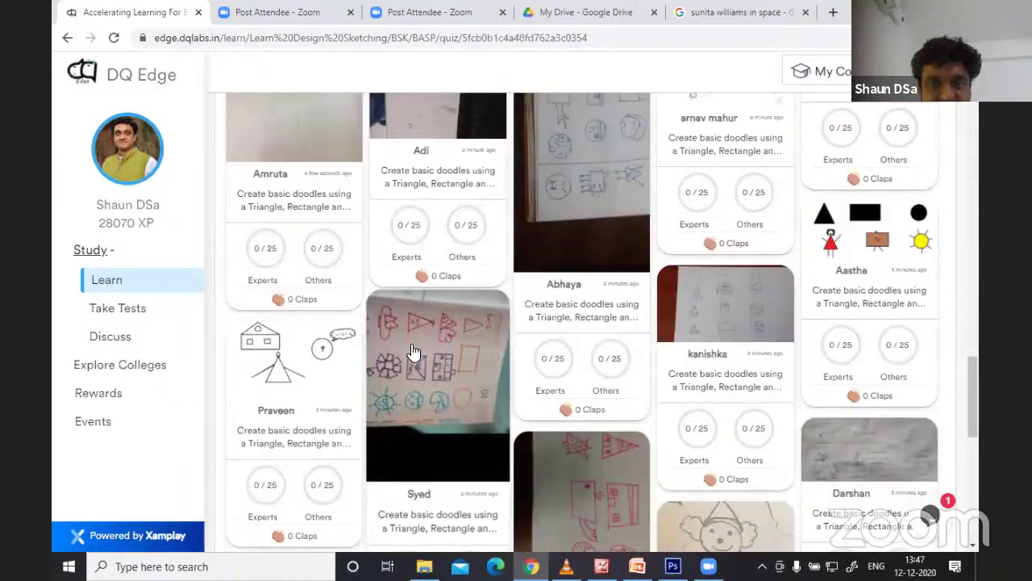
{"action": "scroll", "coordinate": [411, 352], "scroll_direction": "down", "scroll_amount": 2}
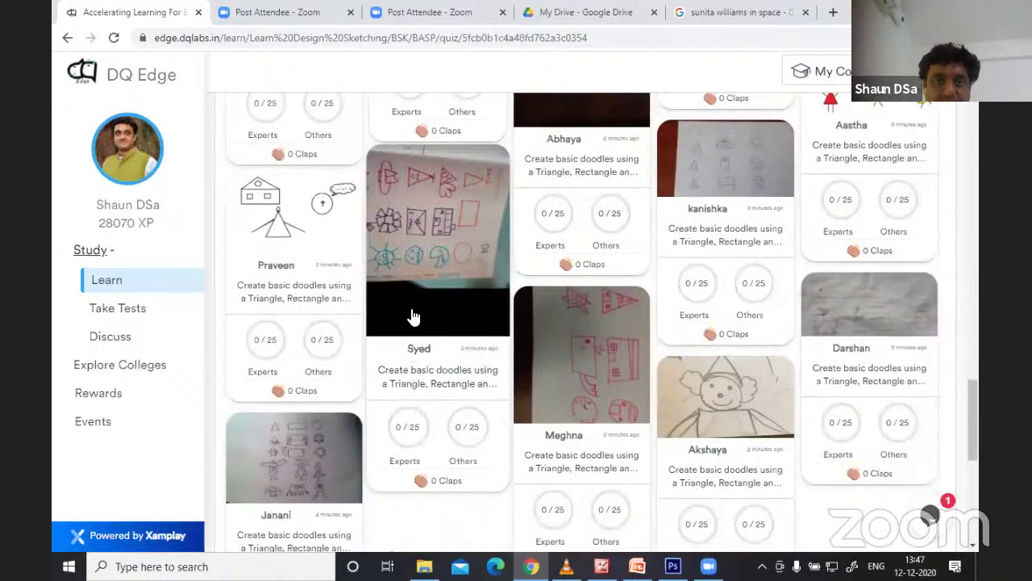
{"action": "left_click", "coordinate": [425, 231]}
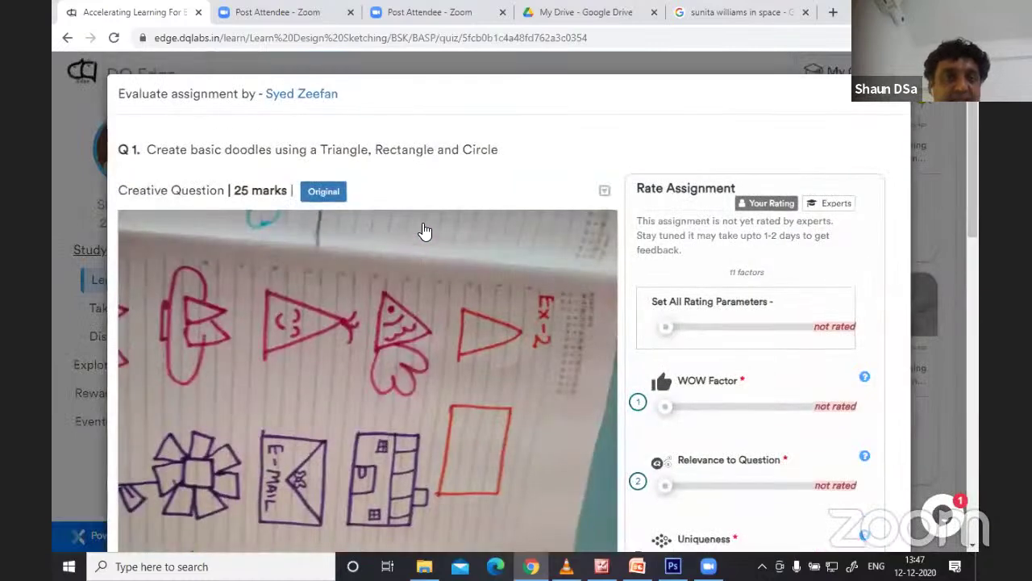
{"action": "scroll", "coordinate": [425, 231], "scroll_direction": "down", "scroll_amount": 3}
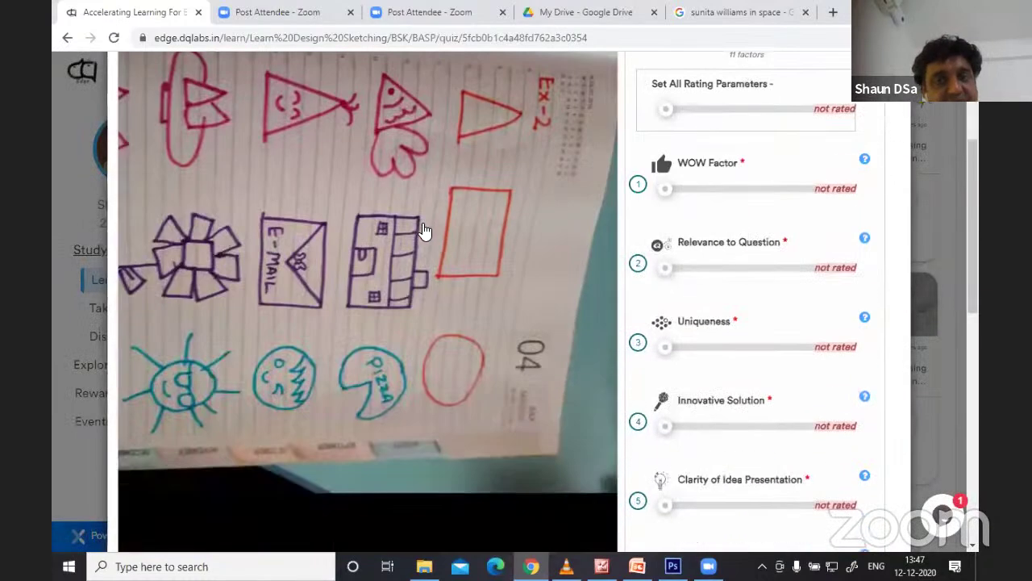
- Examine the lined-paper sketch's red triangle, purple rectangle and teal circle doodles, then close the submission
{"action": "scroll", "coordinate": [425, 230], "scroll_direction": "up", "scroll_amount": 1}
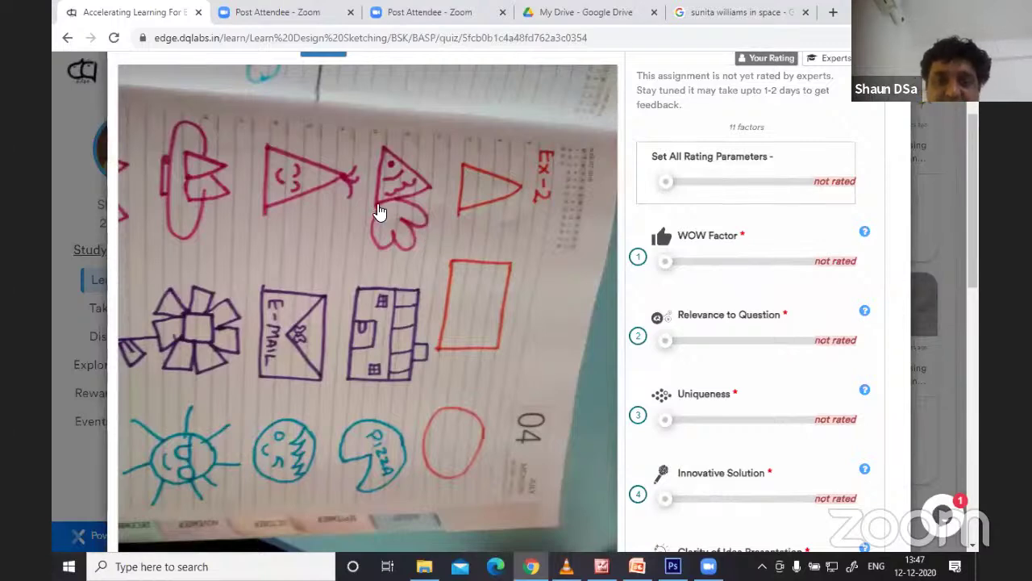
{"action": "scroll", "coordinate": [533, 269], "scroll_direction": "up", "scroll_amount": 2}
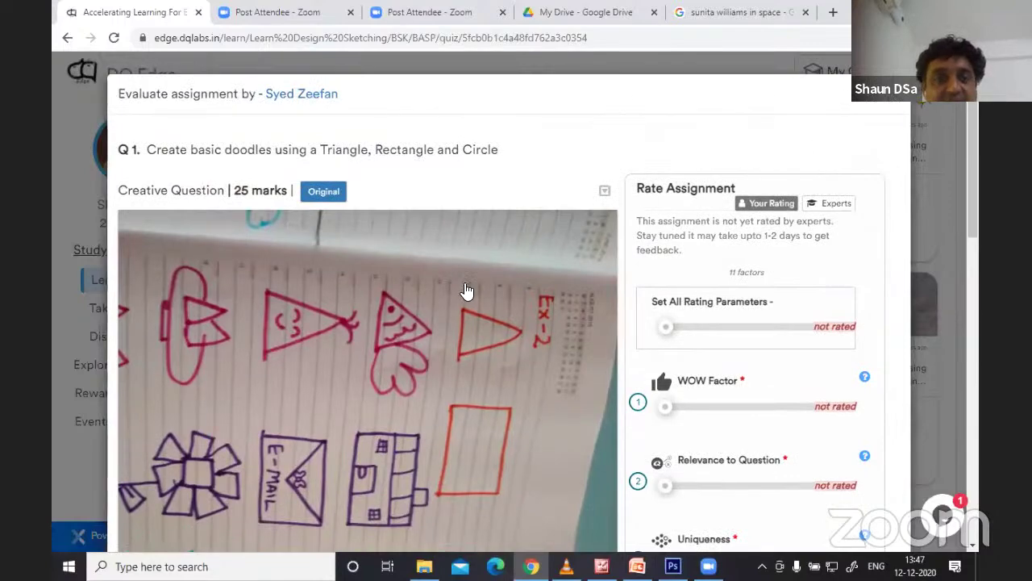
{"action": "scroll", "coordinate": [516, 282], "scroll_direction": "down", "scroll_amount": 3}
{"action": "scroll", "coordinate": [553, 272], "scroll_direction": "up", "scroll_amount": 3}
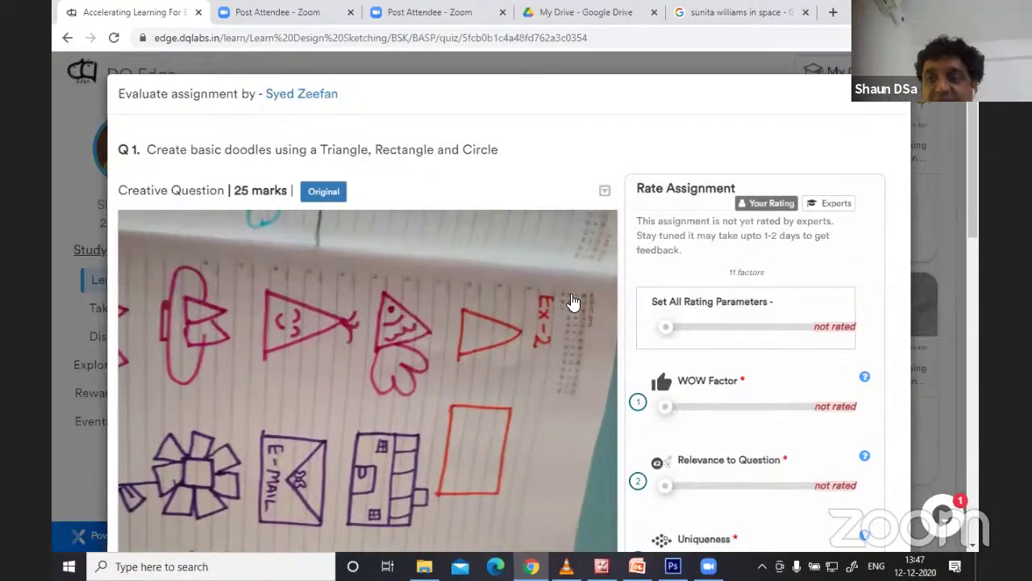
{"action": "key", "text": "Escape"}
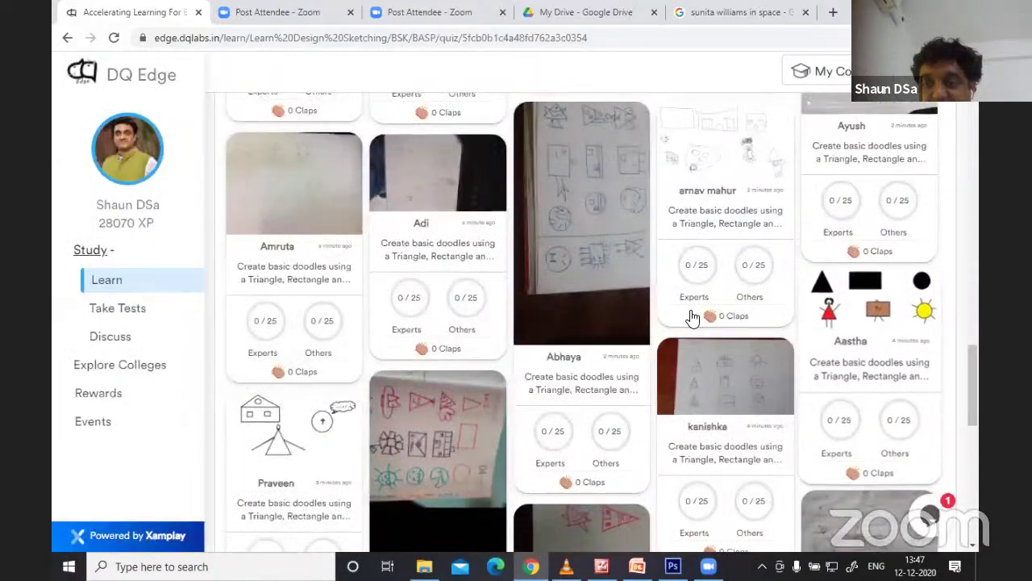
- Review the submission with the red-dress girl, brown TV and yellow sun doodles, then close it
{"action": "scroll", "coordinate": [428, 295], "scroll_direction": "down", "scroll_amount": 3}
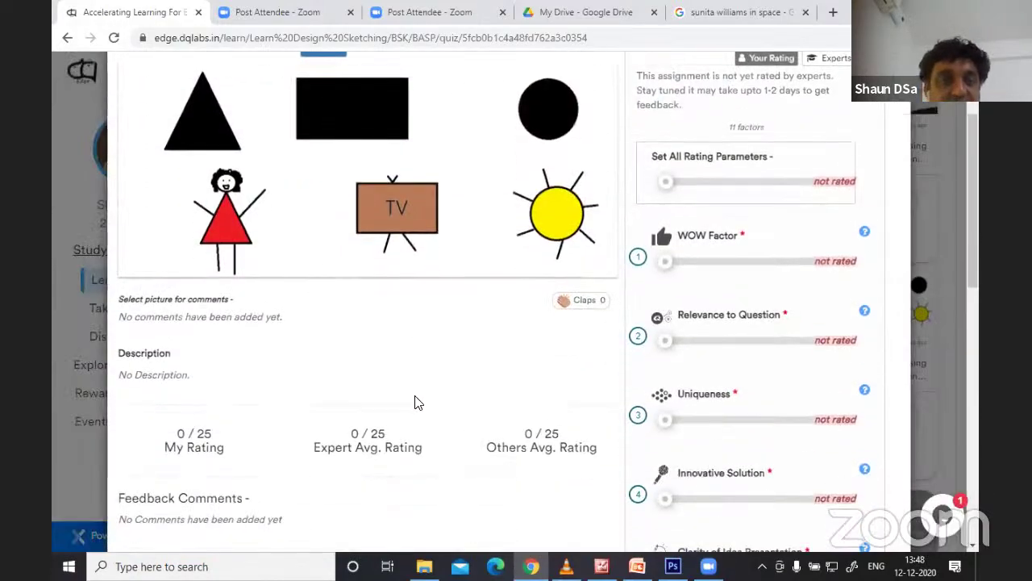
{"action": "scroll", "coordinate": [417, 402], "scroll_direction": "up", "scroll_amount": 2}
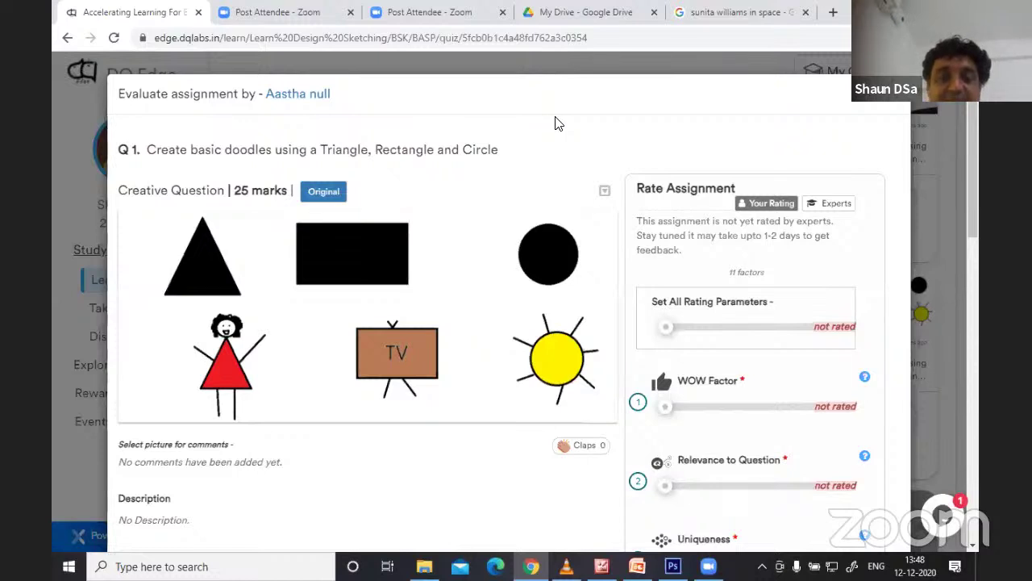
{"action": "left_click", "coordinate": [893, 101]}
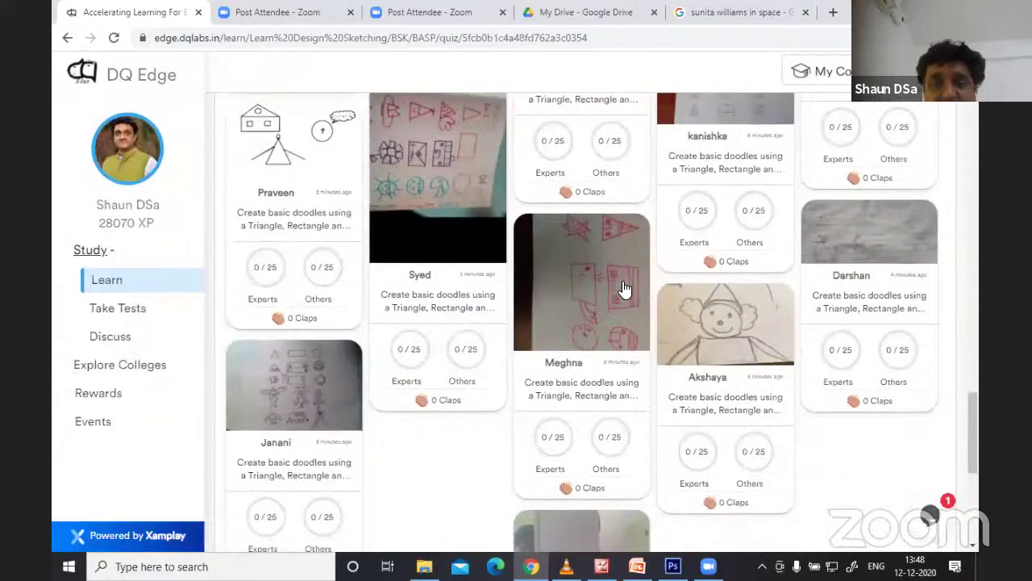
- Find the blue-pen notebook sketch among the related submissions, examine its triangle, rectangle and circle characters, and close it
{"action": "scroll", "coordinate": [623, 288], "scroll_direction": "up", "scroll_amount": 5}
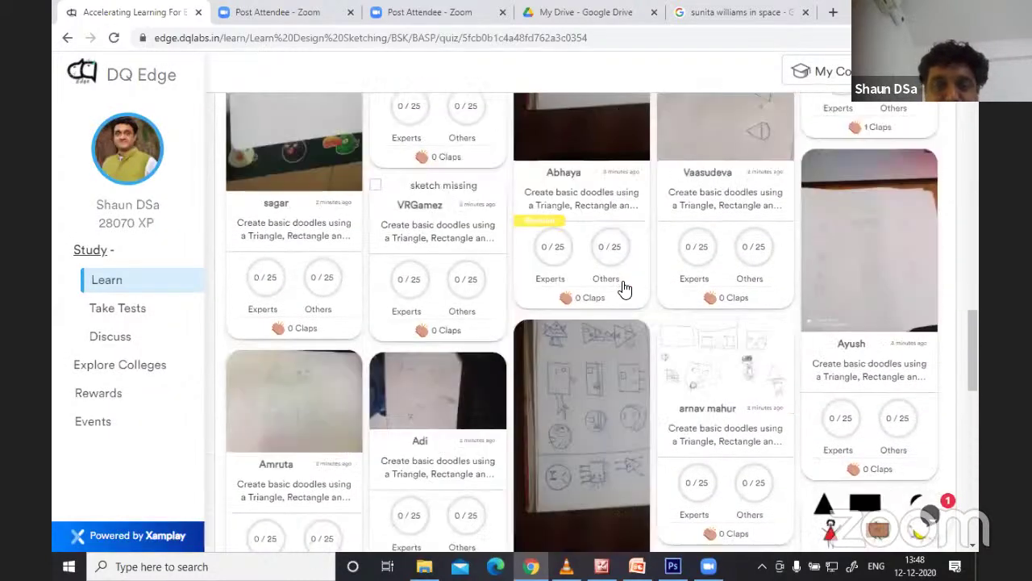
{"action": "scroll", "coordinate": [624, 288], "scroll_direction": "up", "scroll_amount": 6}
{"action": "scroll", "coordinate": [622, 288], "scroll_direction": "down", "scroll_amount": 4}
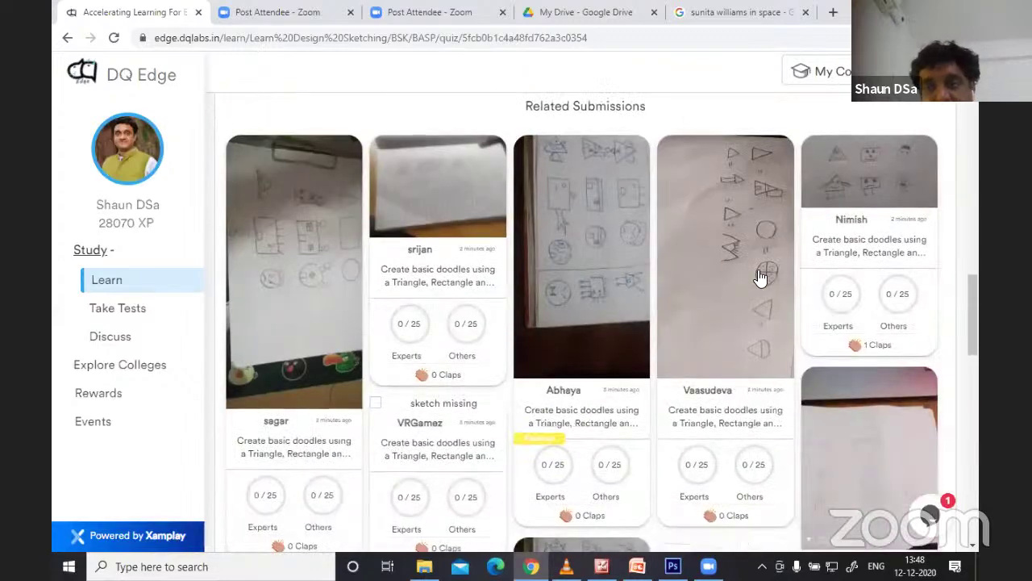
{"action": "left_click", "coordinate": [599, 209]}
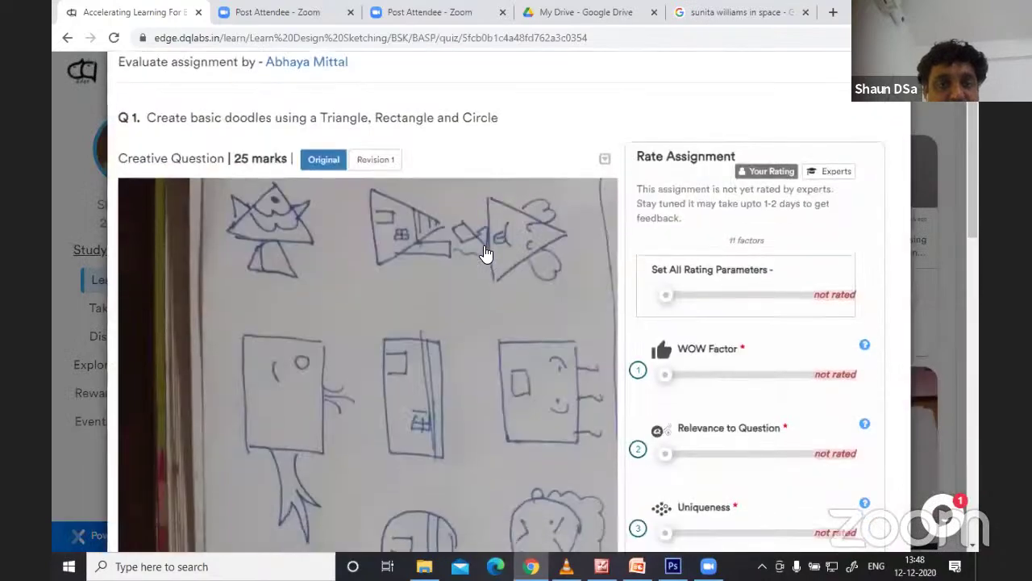
{"action": "scroll", "coordinate": [486, 254], "scroll_direction": "down", "scroll_amount": 4}
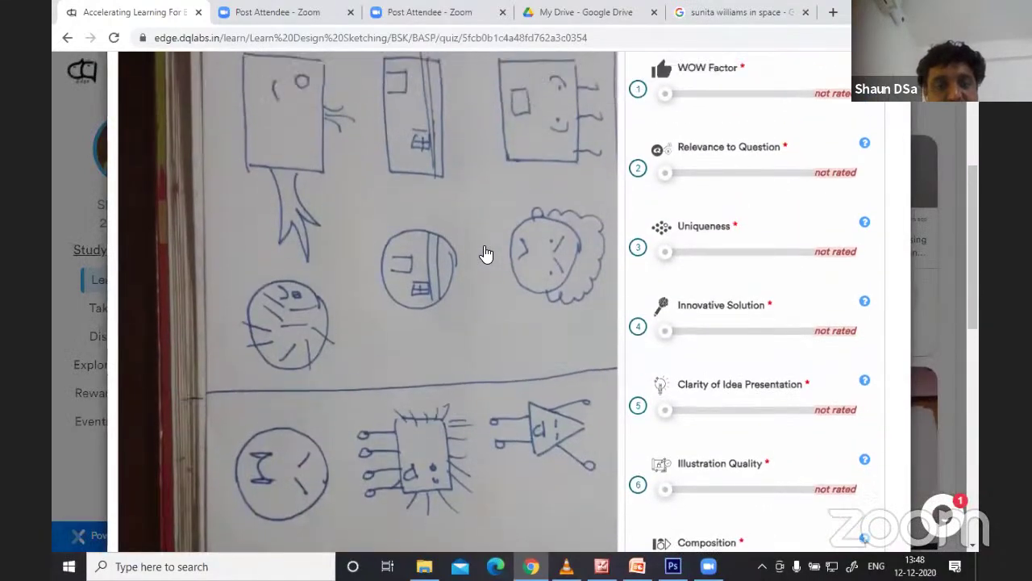
{"action": "scroll", "coordinate": [485, 254], "scroll_direction": "up", "scroll_amount": 4}
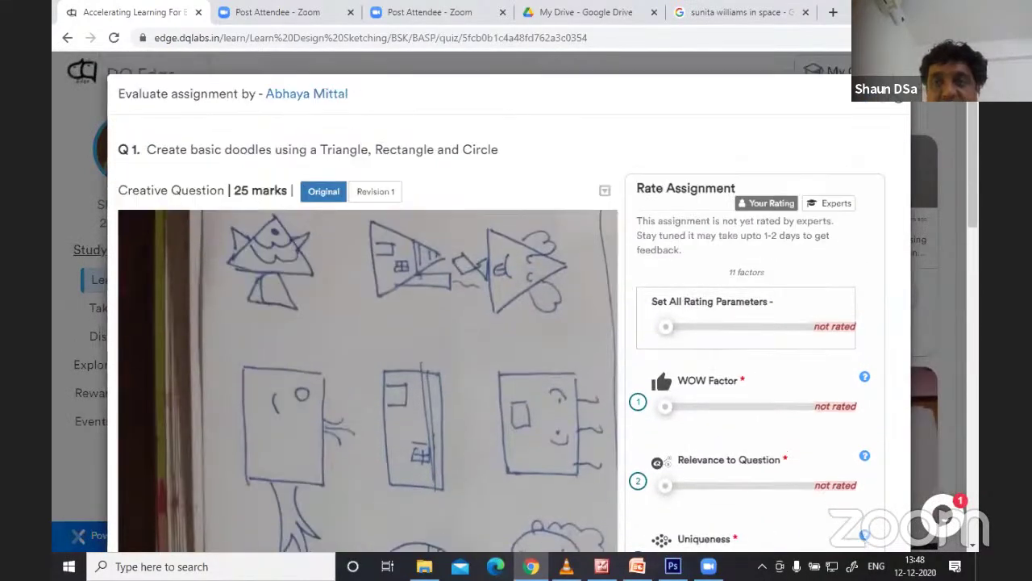
{"action": "key", "text": "Escape"}
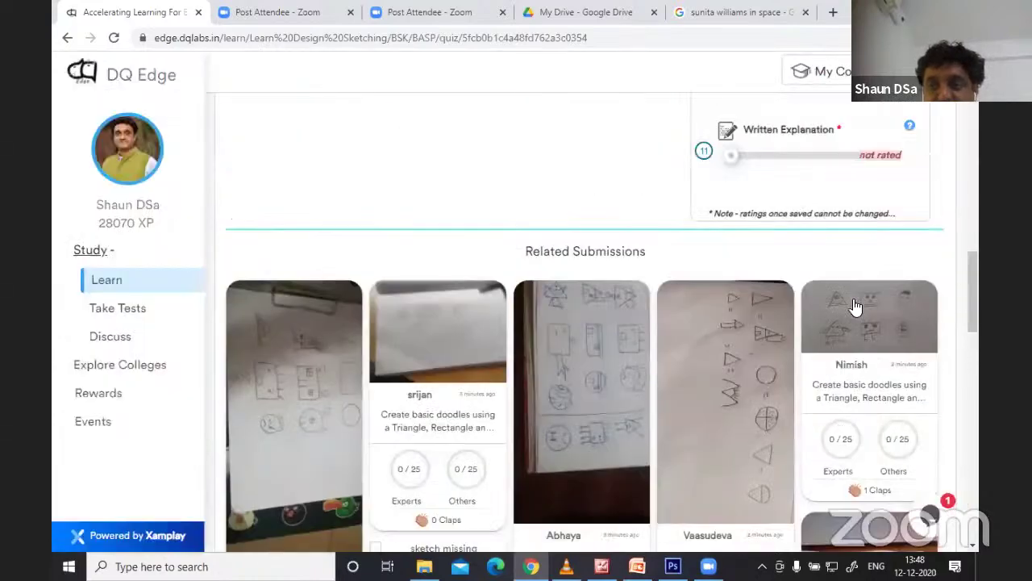
- View the grey pencil sketch of triangle, square and circle faces, then reload the Ex 2 page to refresh the submissions
{"action": "left_click", "coordinate": [855, 307]}
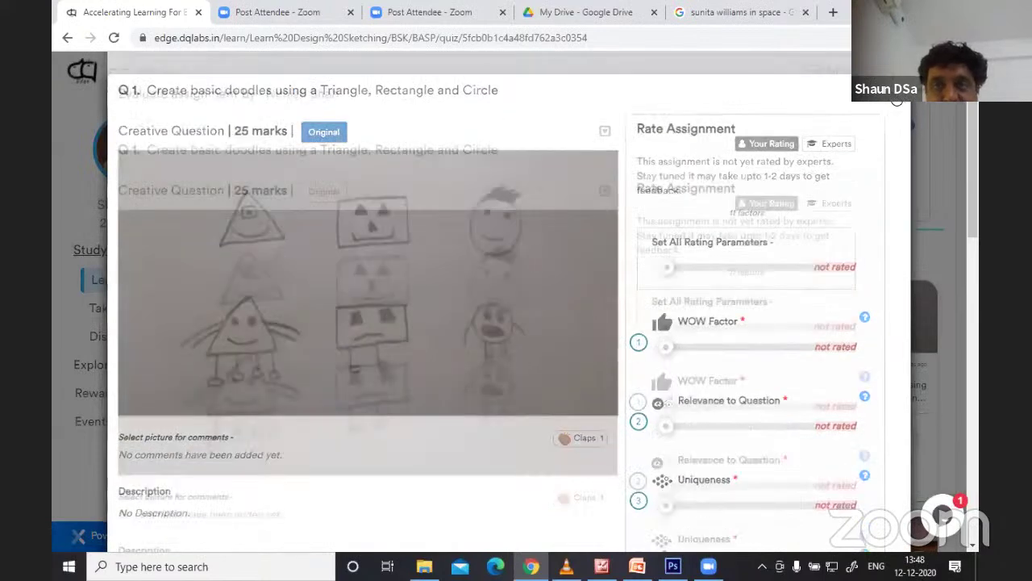
{"action": "left_click", "coordinate": [114, 37]}
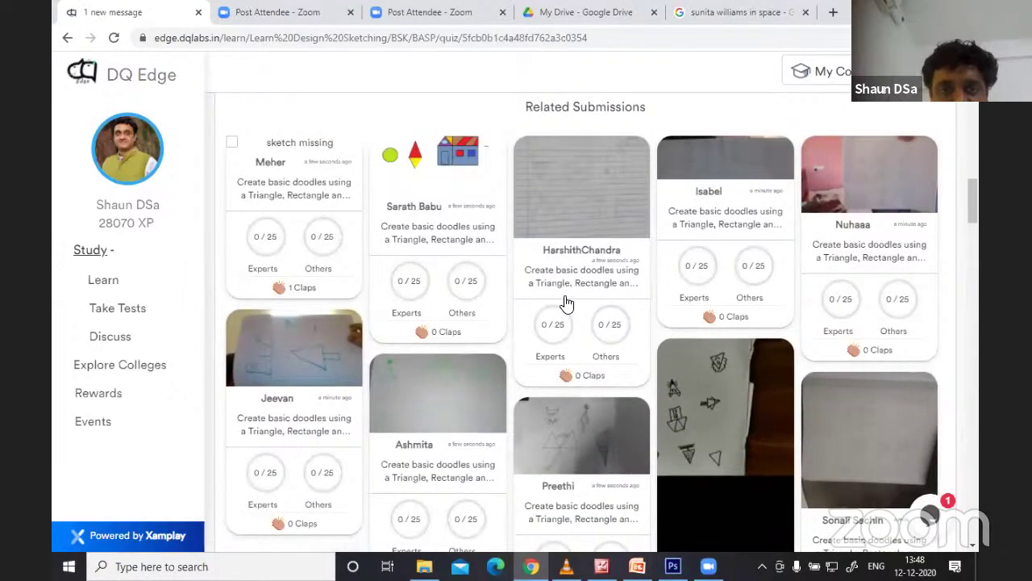
- Look through the refreshed related submissions for Ex 2 to compare the students' triangle, rectangle and circle doodles
{"action": "scroll", "coordinate": [567, 302], "scroll_direction": "down", "scroll_amount": 2}
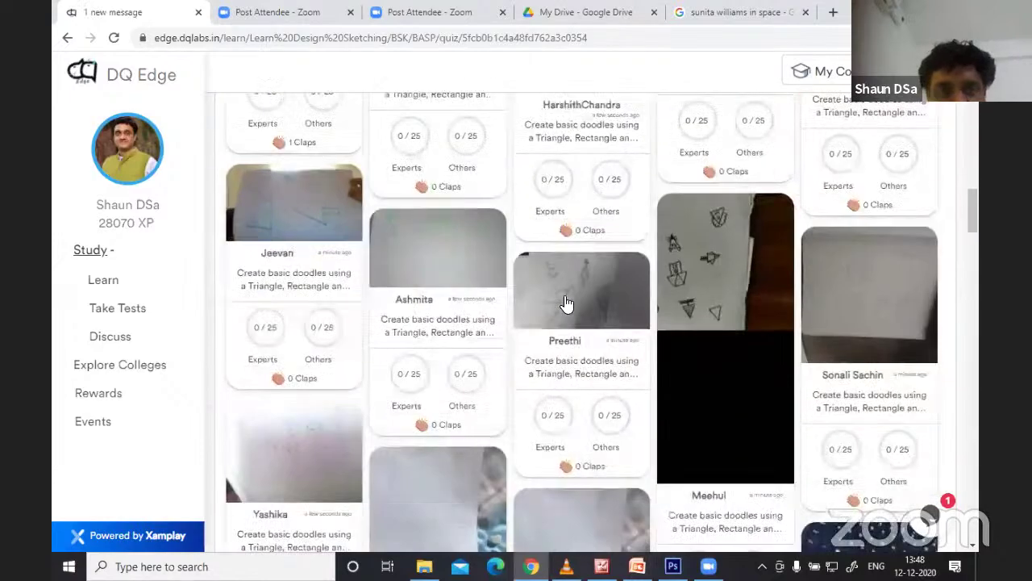
{"action": "scroll", "coordinate": [564, 299], "scroll_direction": "down", "scroll_amount": 3}
{"action": "scroll", "coordinate": [552, 313], "scroll_direction": "down", "scroll_amount": 2}
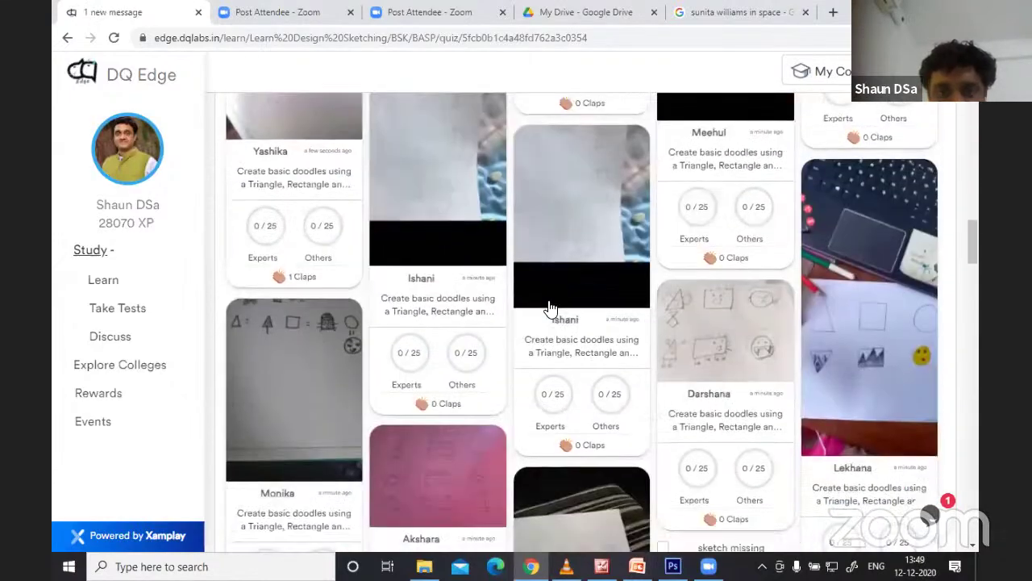
{"action": "scroll", "coordinate": [529, 315], "scroll_direction": "down", "scroll_amount": 3}
{"action": "scroll", "coordinate": [525, 318], "scroll_direction": "down", "scroll_amount": 2}
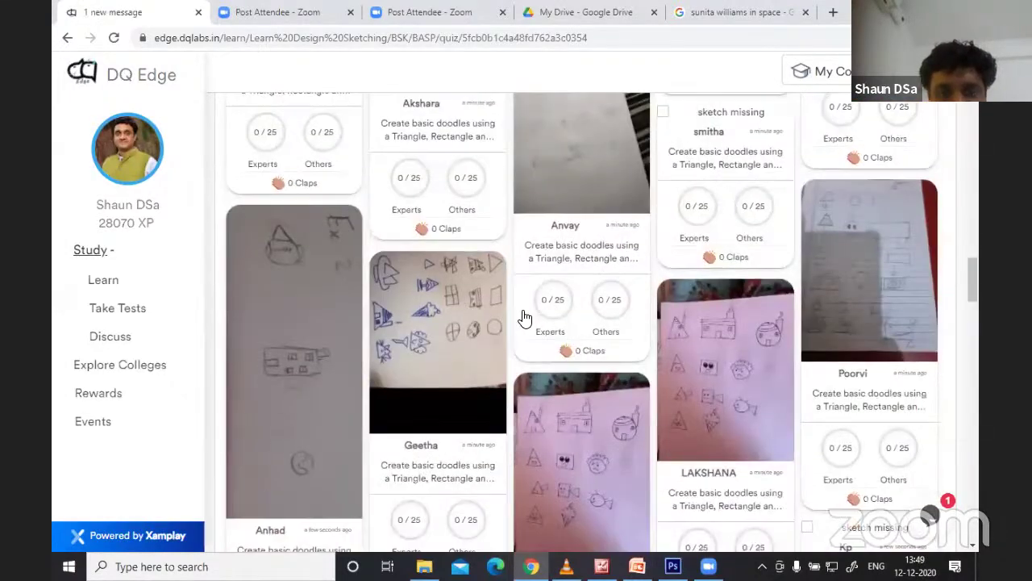
{"action": "scroll", "coordinate": [525, 318], "scroll_direction": "down", "scroll_amount": 3}
{"action": "scroll", "coordinate": [523, 319], "scroll_direction": "down", "scroll_amount": 3}
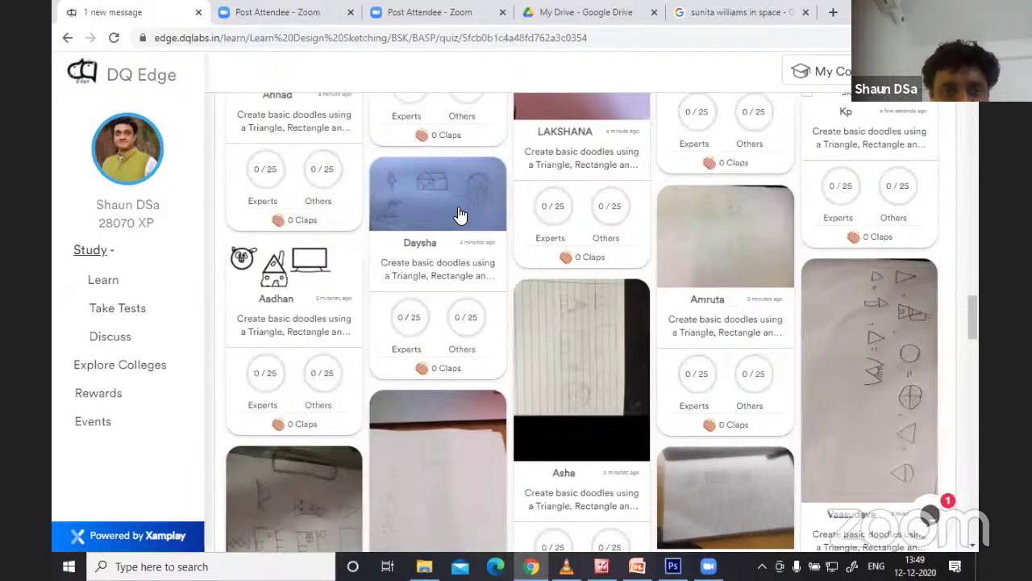
{"action": "scroll", "coordinate": [463, 219], "scroll_direction": "down", "scroll_amount": 3}
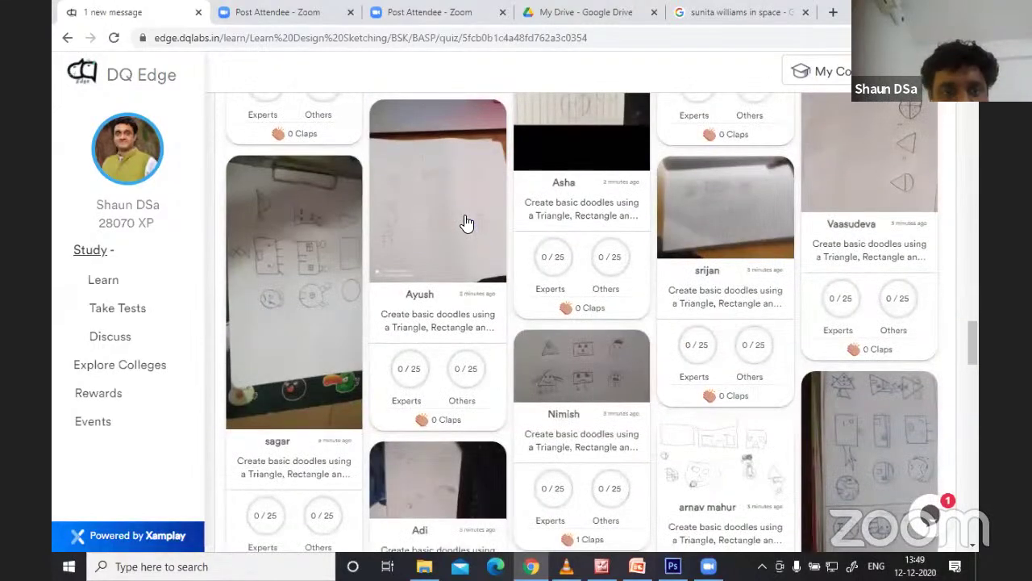
{"action": "scroll", "coordinate": [466, 223], "scroll_direction": "down", "scroll_amount": 5}
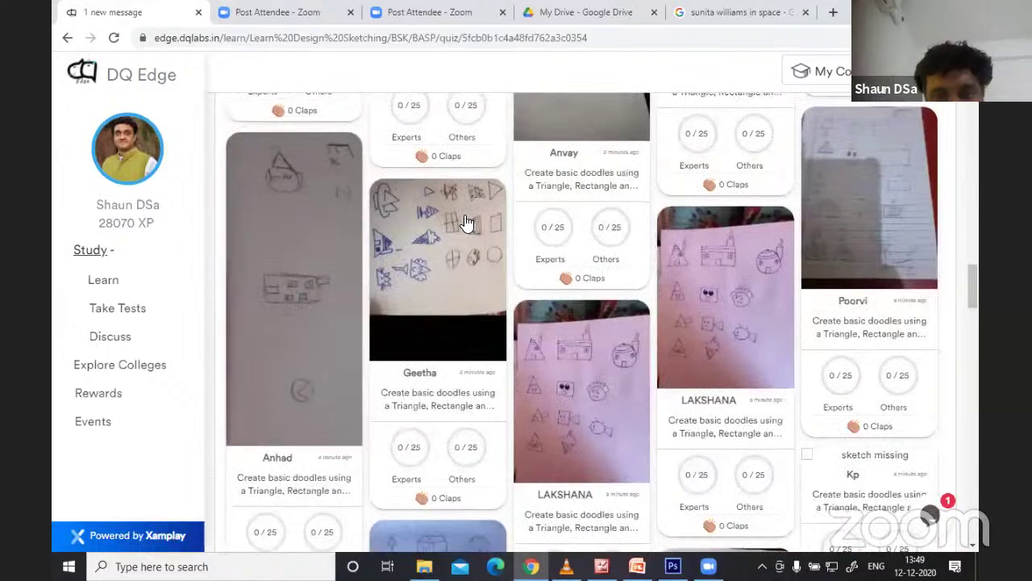
{"action": "scroll", "coordinate": [466, 223], "scroll_direction": "up", "scroll_amount": 5}
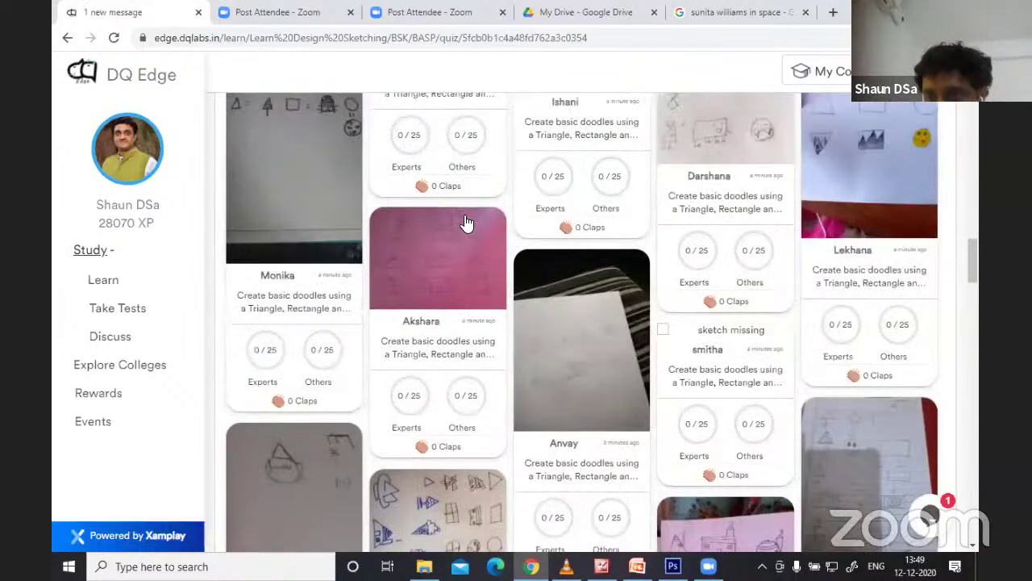
{"action": "scroll", "coordinate": [466, 223], "scroll_direction": "up", "scroll_amount": 2}
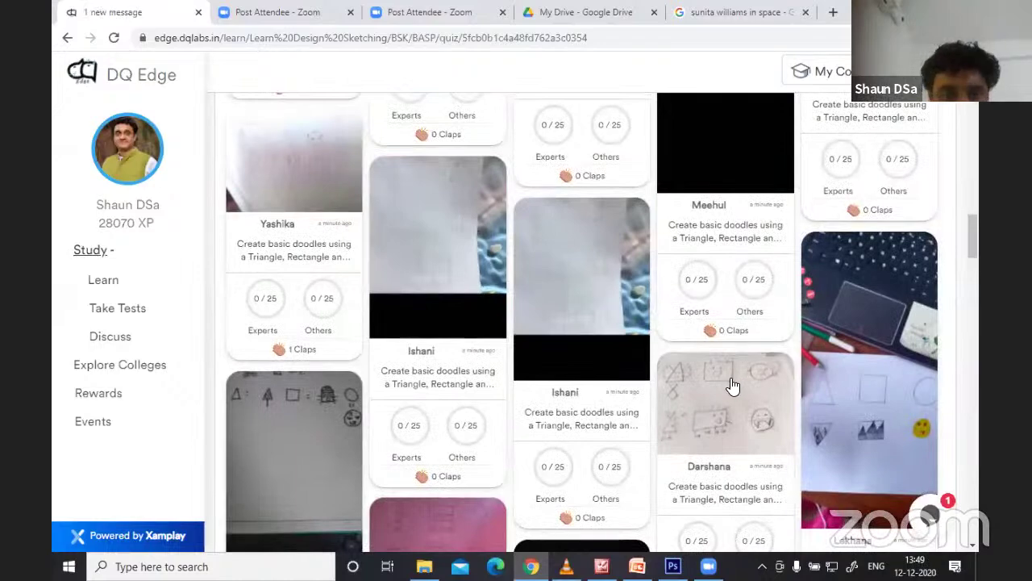
{"action": "scroll", "coordinate": [733, 386], "scroll_direction": "up", "scroll_amount": 3}
{"action": "scroll", "coordinate": [733, 387], "scroll_direction": "up", "scroll_amount": 2}
{"action": "scroll", "coordinate": [733, 386], "scroll_direction": "down", "scroll_amount": 5}
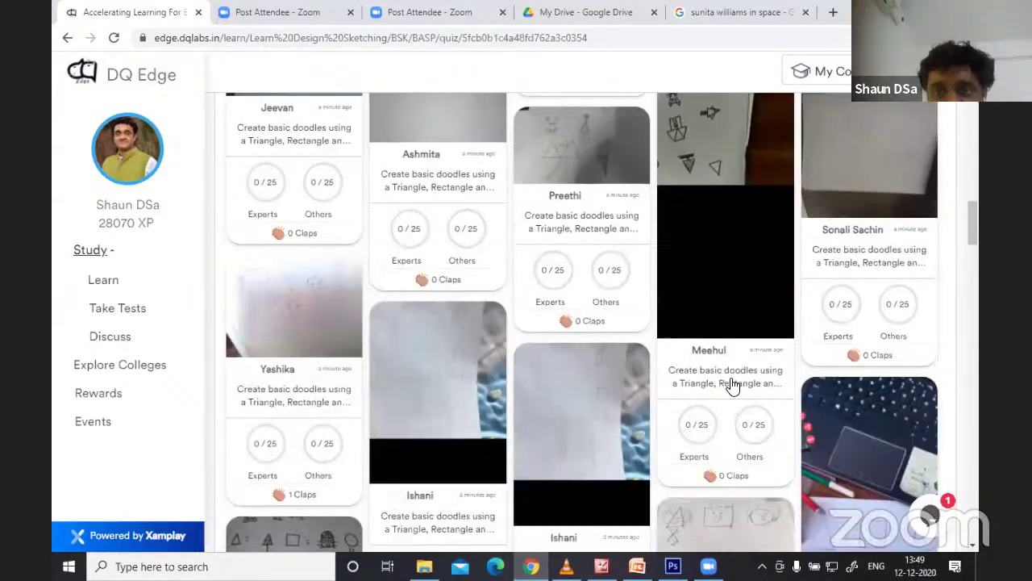
- Return to the BASP topic's exercise list and open Ex 5 - Classroom in space
{"action": "scroll", "coordinate": [733, 387], "scroll_direction": "up", "scroll_amount": 10}
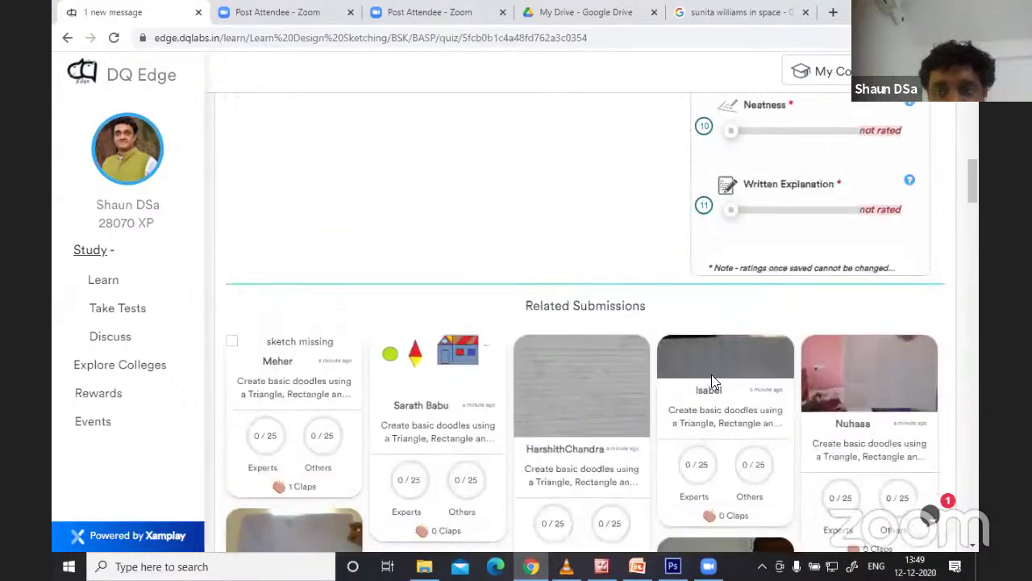
{"action": "scroll", "coordinate": [549, 262], "scroll_direction": "up", "scroll_amount": 6}
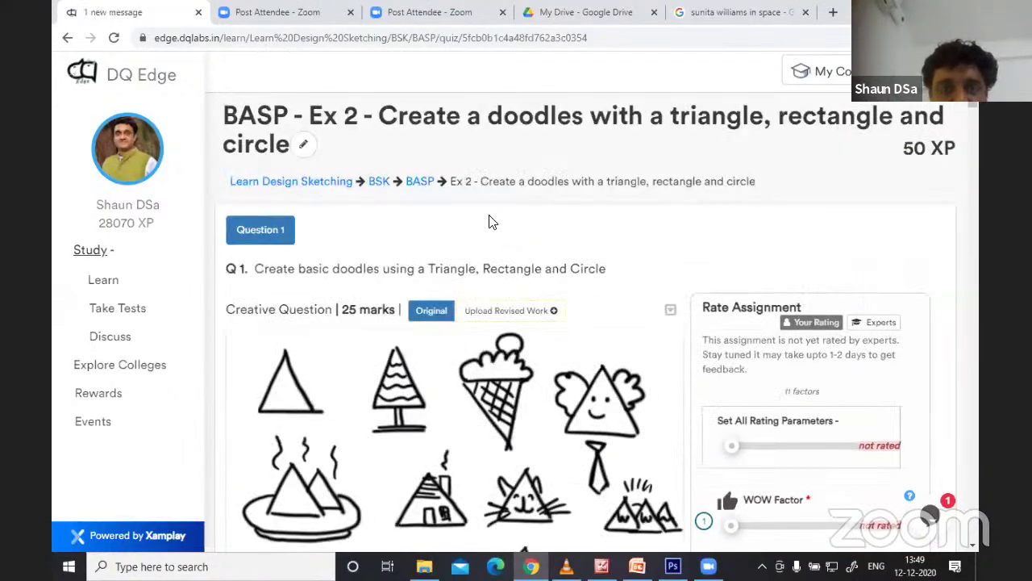
{"action": "left_click", "coordinate": [420, 182]}
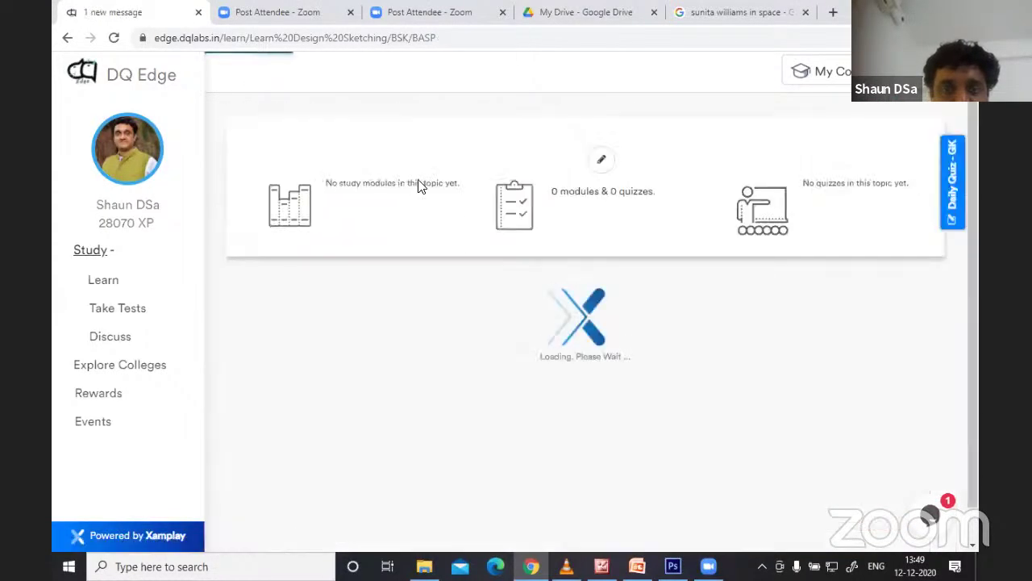
{"action": "scroll", "coordinate": [375, 315], "scroll_direction": "down", "scroll_amount": 5}
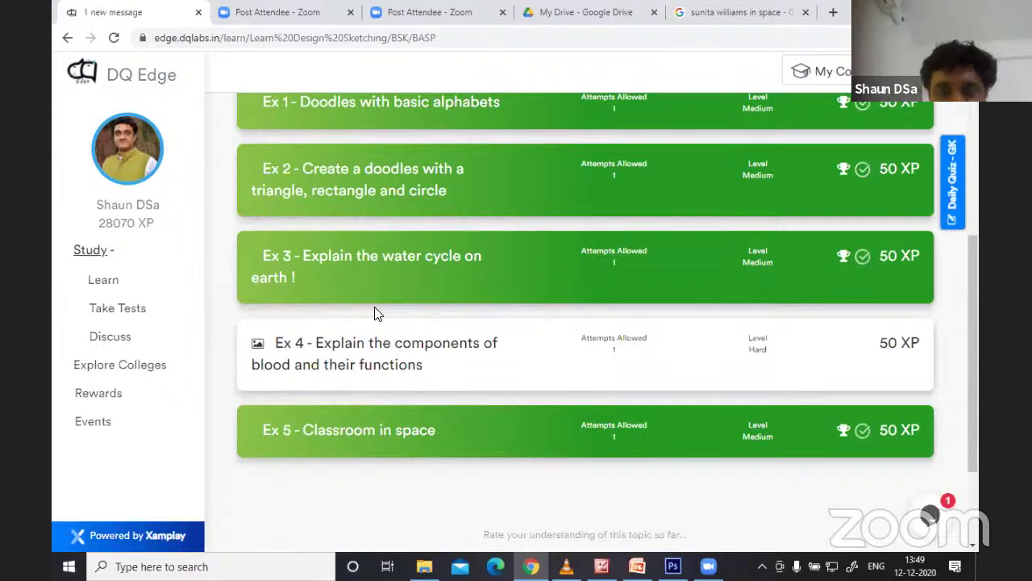
{"action": "scroll", "coordinate": [377, 313], "scroll_direction": "up", "scroll_amount": 1}
{"action": "scroll", "coordinate": [377, 313], "scroll_direction": "up", "scroll_amount": 2}
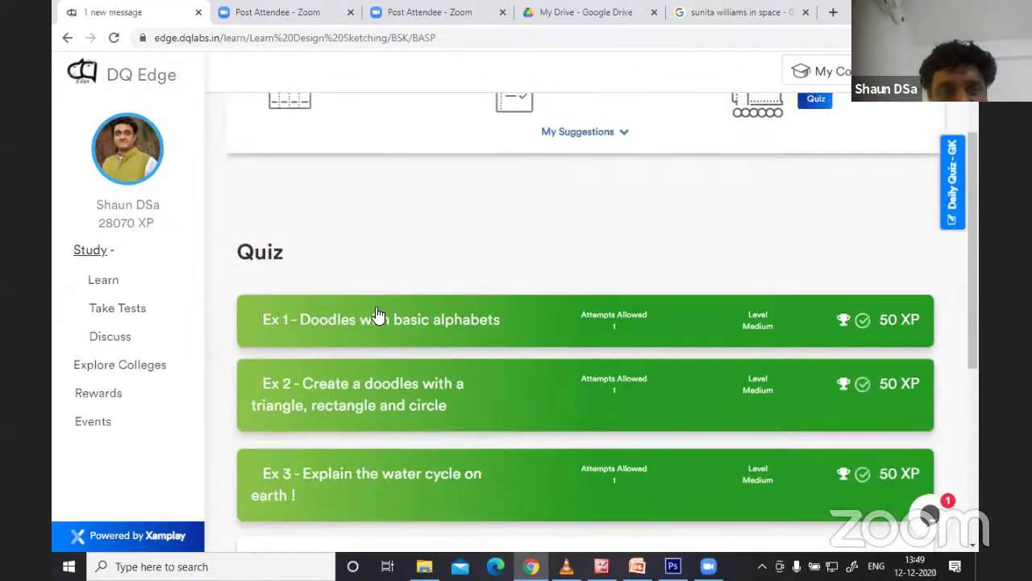
{"action": "scroll", "coordinate": [376, 315], "scroll_direction": "down", "scroll_amount": 2}
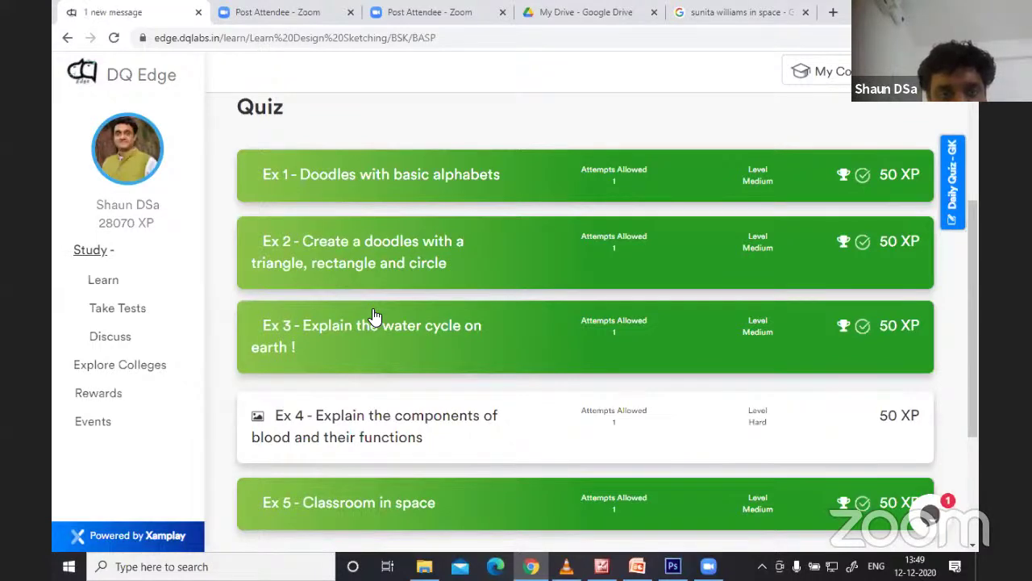
{"action": "scroll", "coordinate": [375, 318], "scroll_direction": "down", "scroll_amount": 2}
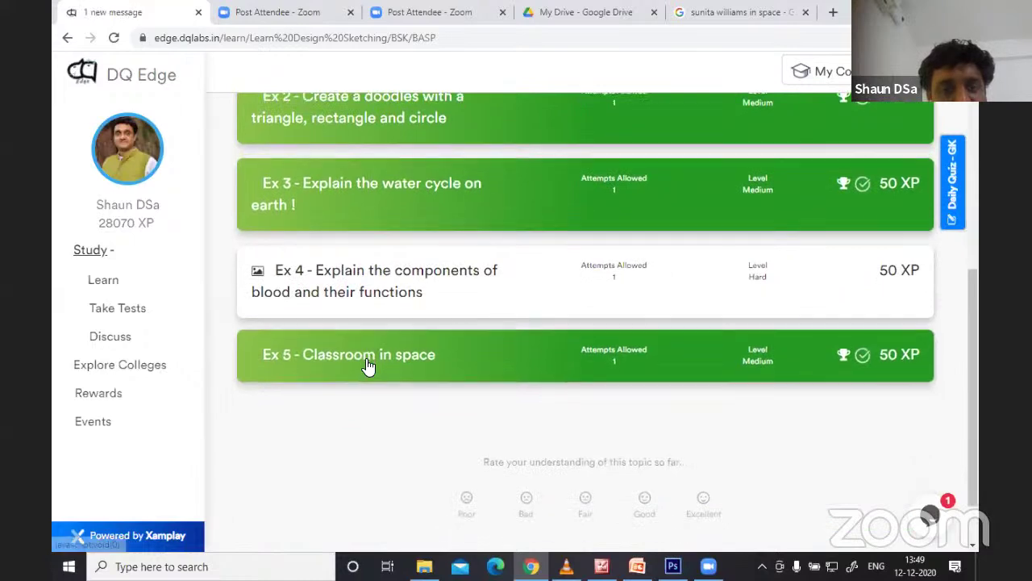
{"action": "left_click", "coordinate": [367, 364]}
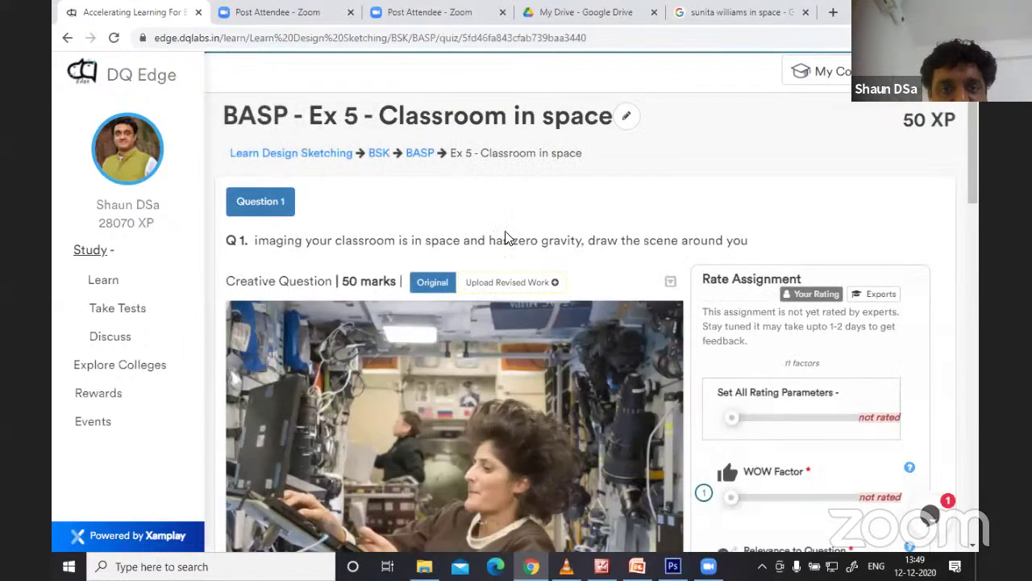
- Review the Ex 5 question on drawing a zero-gravity classroom together with its reference photo of astronauts
{"action": "scroll", "coordinate": [564, 242], "scroll_direction": "down", "scroll_amount": 2}
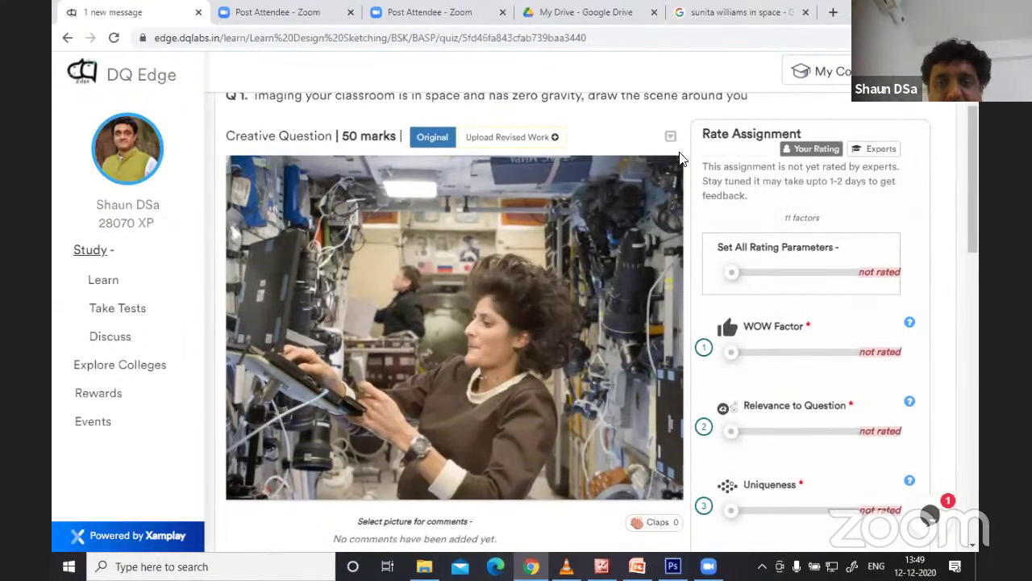
{"action": "scroll", "coordinate": [680, 157], "scroll_direction": "up", "scroll_amount": 2}
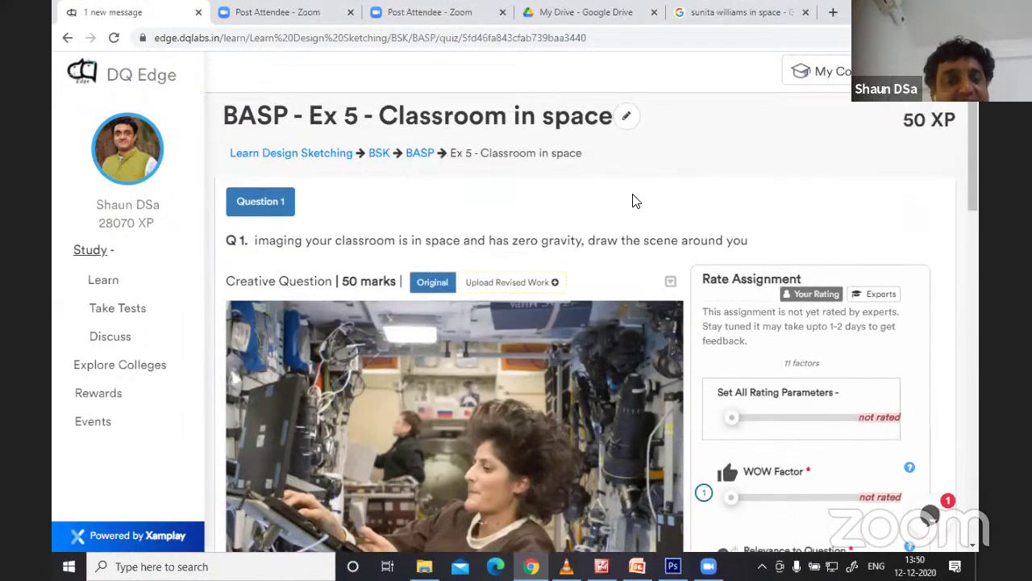
{"action": "scroll", "coordinate": [635, 201], "scroll_direction": "down", "scroll_amount": 1}
{"action": "scroll", "coordinate": [635, 201], "scroll_direction": "down", "scroll_amount": 1}
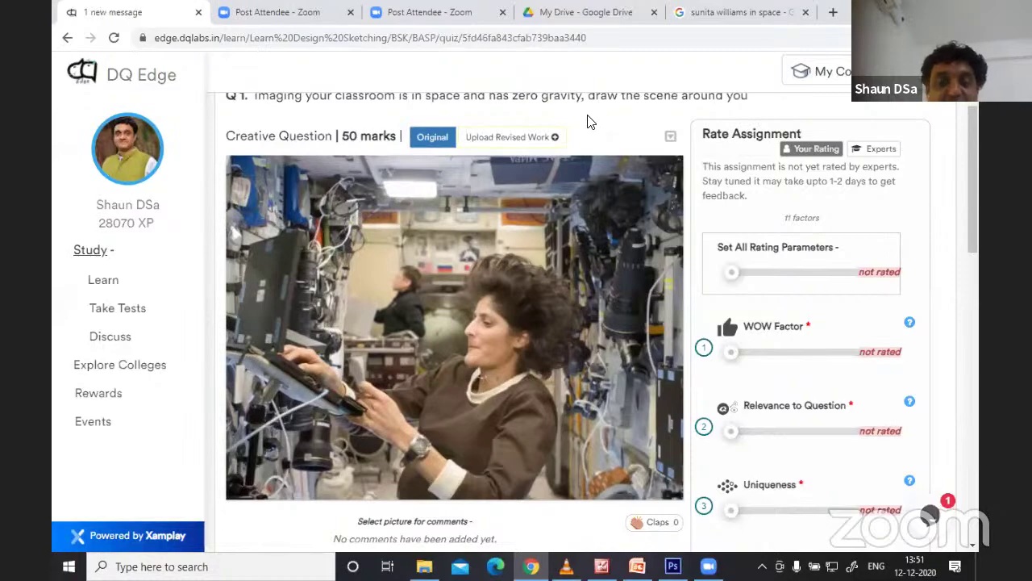
- Go back to the BASP topic page and look over its exercise list down to Ex 5 - Classroom in space
{"action": "scroll", "coordinate": [454, 186], "scroll_direction": "up", "scroll_amount": 3}
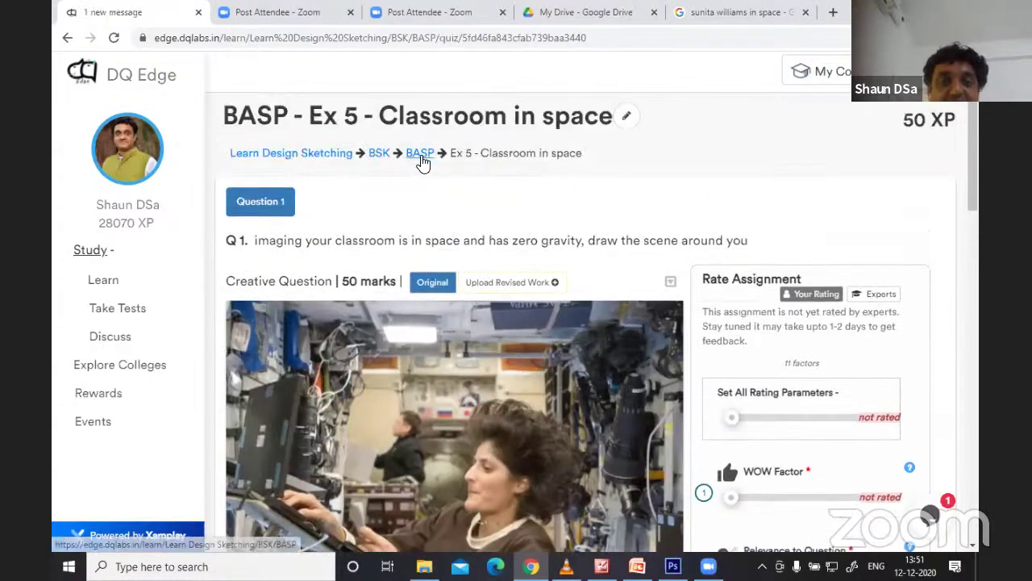
{"action": "left_click", "coordinate": [423, 156]}
{"action": "scroll", "coordinate": [449, 321], "scroll_direction": "down", "scroll_amount": 5}
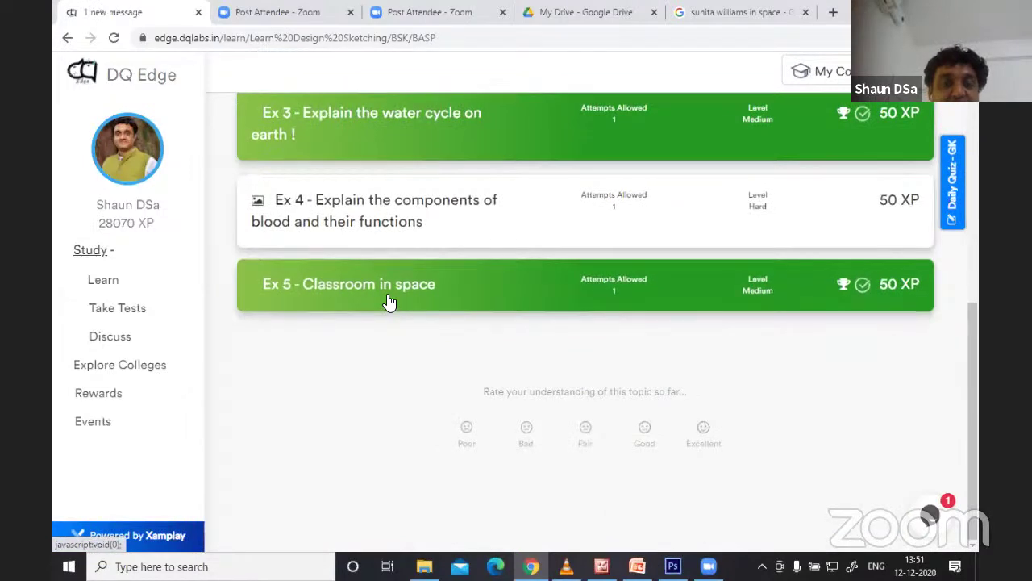
{"action": "scroll", "coordinate": [388, 300], "scroll_direction": "up", "scroll_amount": 3}
{"action": "scroll", "coordinate": [388, 298], "scroll_direction": "down", "scroll_amount": 3}
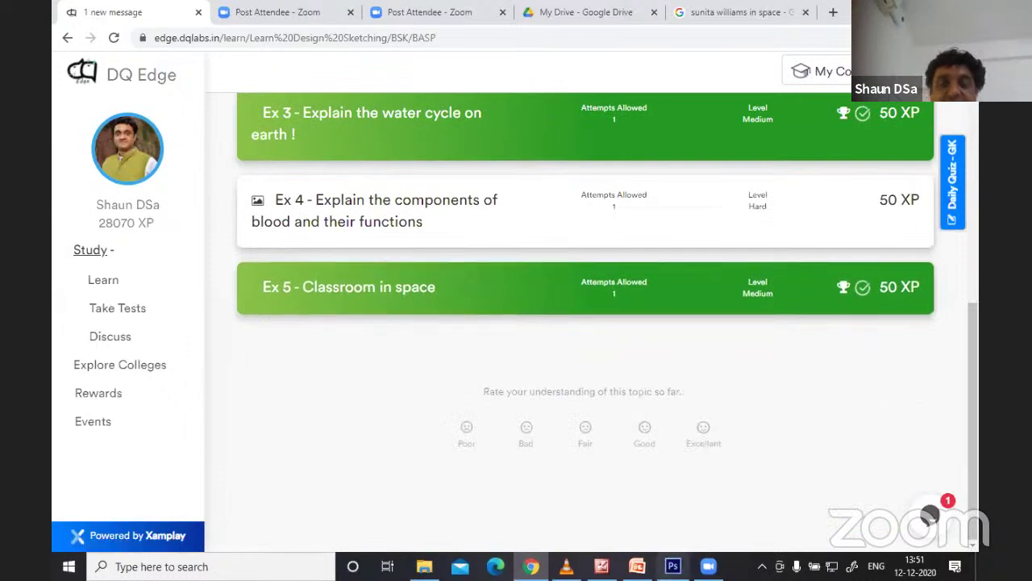
- Switch to Photoshop, hide the layer with the triangle, rectangle and circle doodles, and add a new blank layer
{"action": "key", "text": "alt+Tab"}
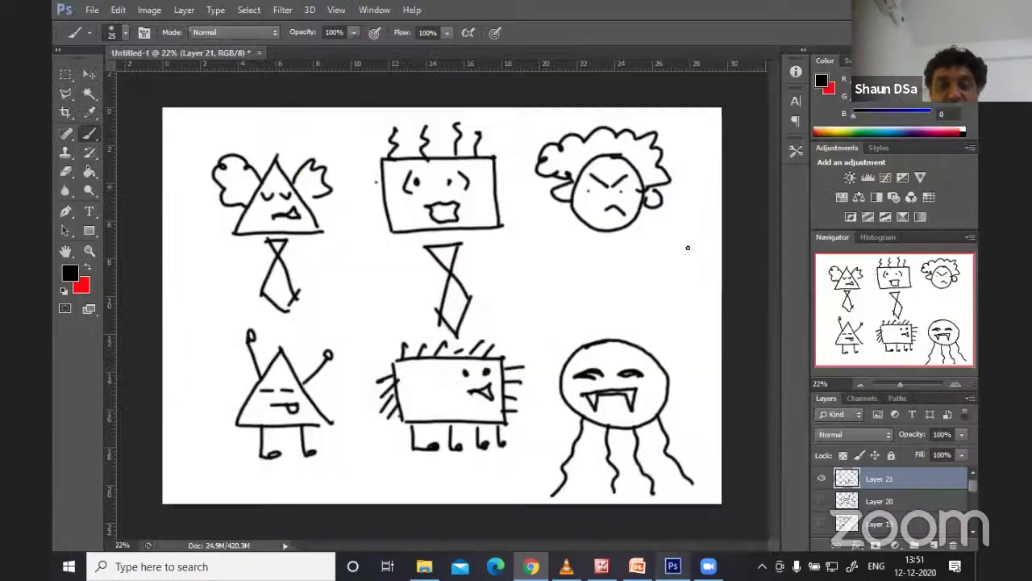
{"action": "left_click", "coordinate": [821, 478]}
{"action": "left_click", "coordinate": [934, 545]}
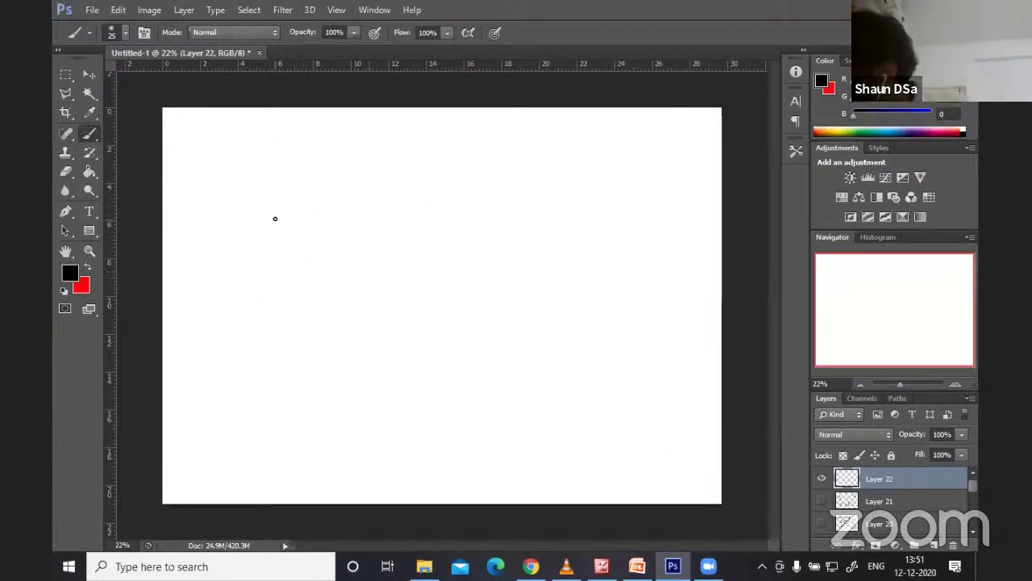
- Draw a horizontally floating student with a rectangular body, round head, wavy hair, outstretched arms and trailing legs
{"action": "mouse_move", "coordinate": [263, 213]}
{"action": "left_mouse_down"}
{"action": "mouse_move", "coordinate": [255, 247]}
{"action": "mouse_move", "coordinate": [336, 226]}
{"action": "mouse_move", "coordinate": [339, 265]}
{"action": "left_mouse_up"}
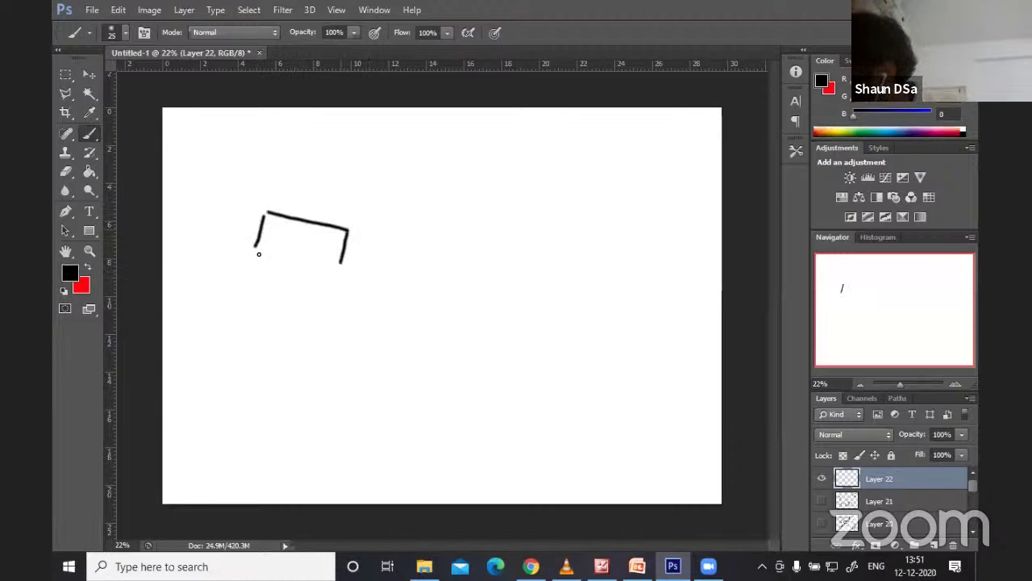
{"action": "left_click_drag", "start_coordinate": [256, 253], "coordinate": [289, 259]}
{"action": "mouse_move", "coordinate": [371, 242]}
{"action": "left_mouse_down"}
{"action": "mouse_move", "coordinate": [373, 205]}
{"action": "mouse_move", "coordinate": [416, 252]}
{"action": "mouse_move", "coordinate": [360, 216]}
{"action": "left_mouse_up"}
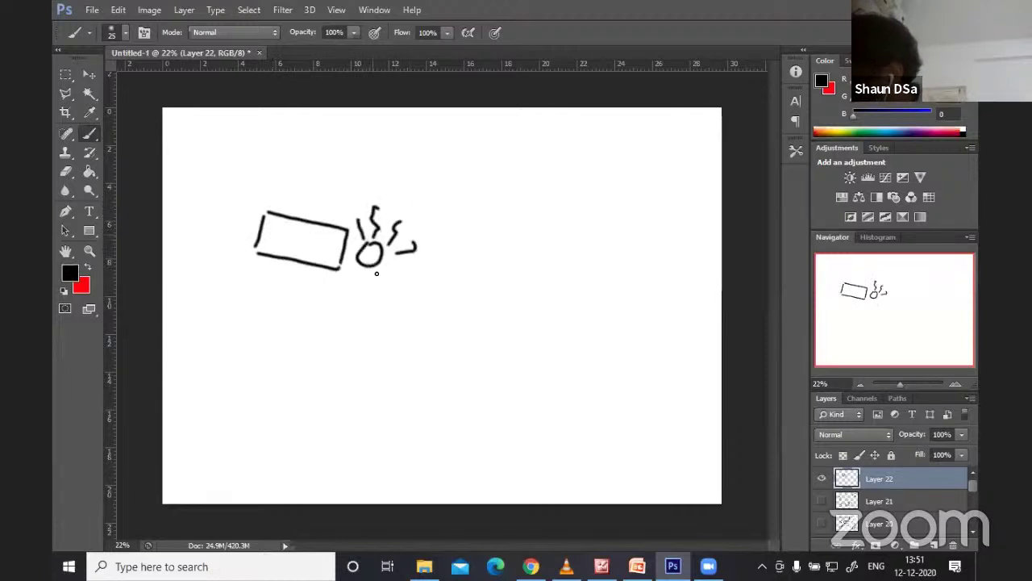
{"action": "left_click_drag", "start_coordinate": [337, 257], "coordinate": [414, 225]}
{"action": "left_click_drag", "start_coordinate": [335, 241], "coordinate": [360, 203]}
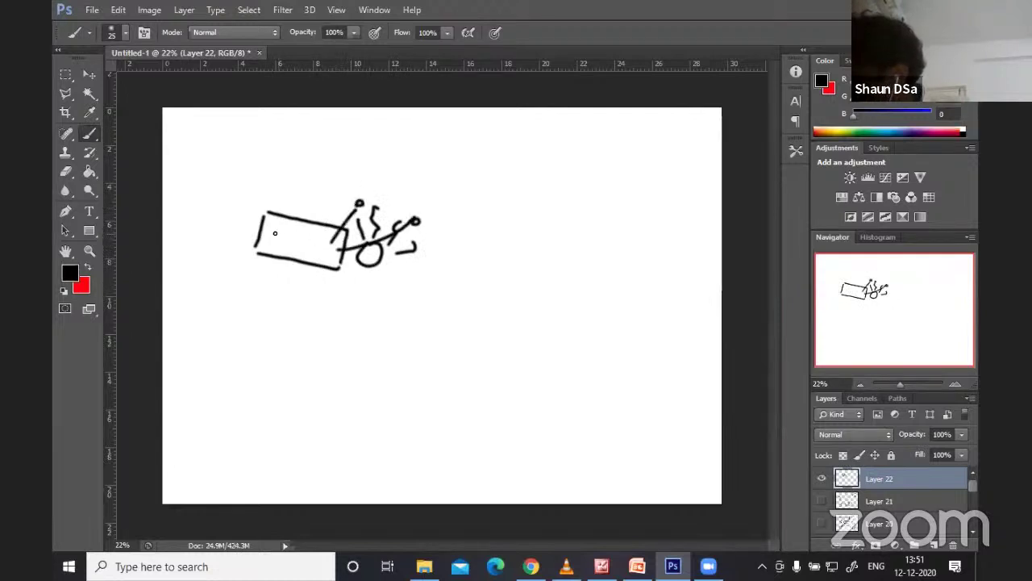
{"action": "mouse_move", "coordinate": [260, 239]}
{"action": "left_mouse_down"}
{"action": "mouse_move", "coordinate": [213, 216]}
{"action": "mouse_move", "coordinate": [208, 247]}
{"action": "mouse_move", "coordinate": [223, 246]}
{"action": "left_mouse_up"}
- Draw a floating open book and a tilted chair in front of the rectangular-bodied student
{"action": "mouse_move", "coordinate": [463, 186]}
{"action": "left_mouse_down"}
{"action": "mouse_move", "coordinate": [474, 213]}
{"action": "mouse_move", "coordinate": [482, 191]}
{"action": "mouse_move", "coordinate": [499, 219]}
{"action": "mouse_move", "coordinate": [500, 175]}
{"action": "mouse_move", "coordinate": [514, 208]}
{"action": "mouse_move", "coordinate": [500, 226]}
{"action": "left_mouse_up"}
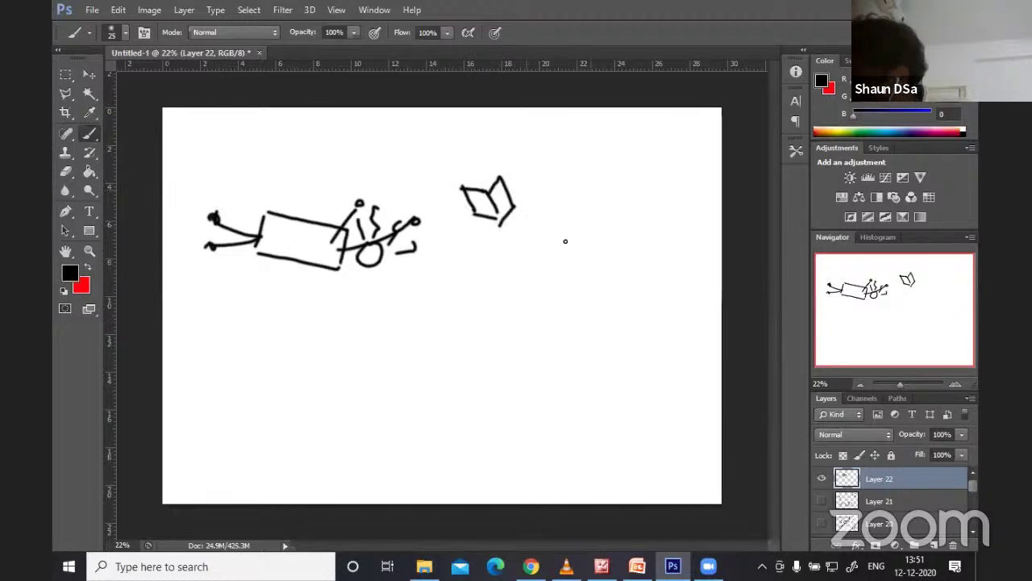
{"action": "mouse_move", "coordinate": [564, 220]}
{"action": "left_mouse_down"}
{"action": "mouse_move", "coordinate": [590, 238]}
{"action": "mouse_move", "coordinate": [559, 219]}
{"action": "mouse_move", "coordinate": [545, 234]}
{"action": "mouse_move", "coordinate": [585, 248]}
{"action": "mouse_move", "coordinate": [556, 277]}
{"action": "left_mouse_up"}
{"action": "mouse_move", "coordinate": [547, 234]}
{"action": "left_mouse_down"}
{"action": "mouse_move", "coordinate": [534, 260]}
{"action": "mouse_move", "coordinate": [610, 204]}
{"action": "mouse_move", "coordinate": [579, 238]}
{"action": "left_mouse_up"}
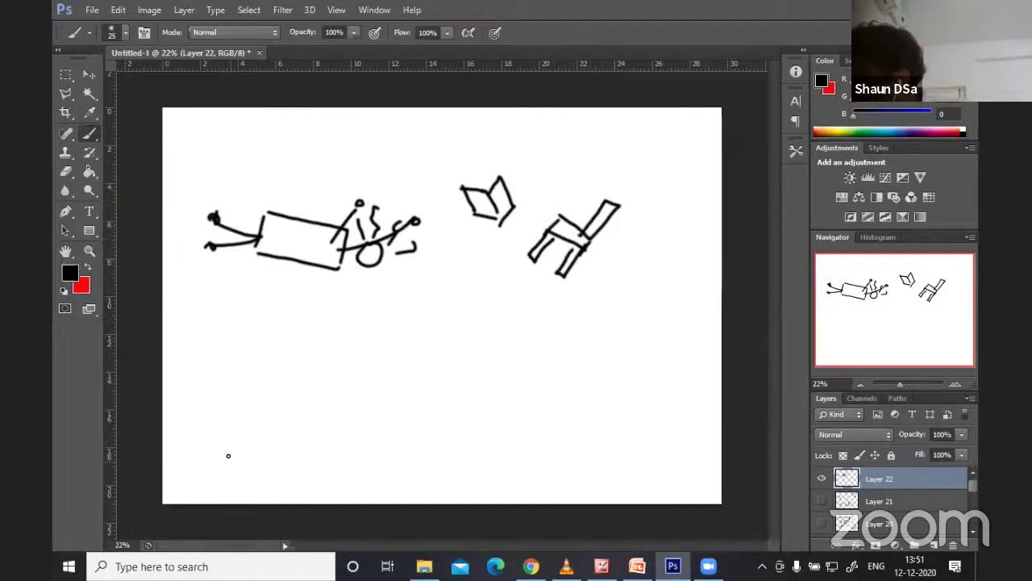
- Draw a ground line across the lower canvas and a floating figure with a triangular body above the chair
{"action": "left_click_drag", "start_coordinate": [166, 456], "coordinate": [506, 442]}
{"action": "left_click_drag", "start_coordinate": [699, 441], "coordinate": [701, 442]}
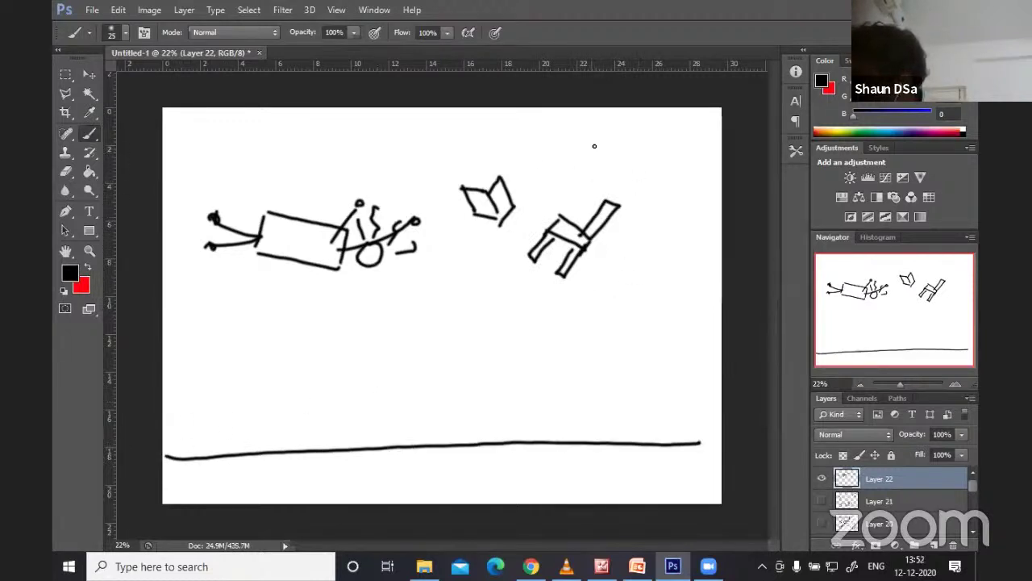
{"action": "mouse_move", "coordinate": [592, 142]}
{"action": "left_mouse_down"}
{"action": "mouse_move", "coordinate": [582, 142]}
{"action": "mouse_move", "coordinate": [671, 138]}
{"action": "left_mouse_up"}
{"action": "left_click_drag", "start_coordinate": [613, 162], "coordinate": [674, 176]}
{"action": "mouse_move", "coordinate": [673, 175]}
{"action": "left_mouse_down"}
{"action": "mouse_move", "coordinate": [674, 139]}
{"action": "mouse_move", "coordinate": [703, 149]}
{"action": "mouse_move", "coordinate": [692, 195]}
{"action": "left_mouse_up"}
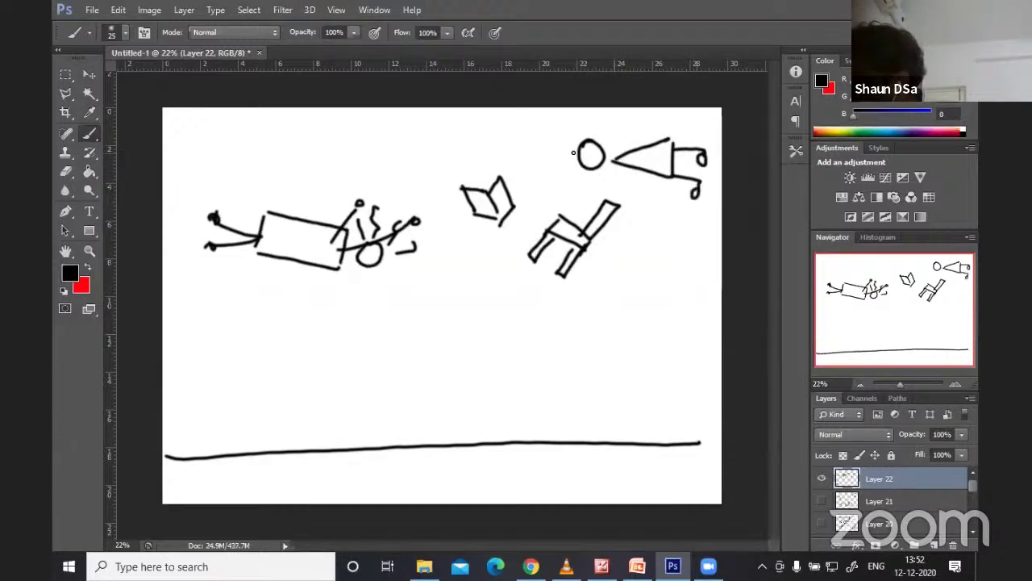
{"action": "mouse_move", "coordinate": [619, 166]}
{"action": "left_mouse_down"}
{"action": "mouse_move", "coordinate": [534, 165]}
{"action": "mouse_move", "coordinate": [547, 142]}
{"action": "mouse_move", "coordinate": [602, 144]}
{"action": "left_mouse_up"}
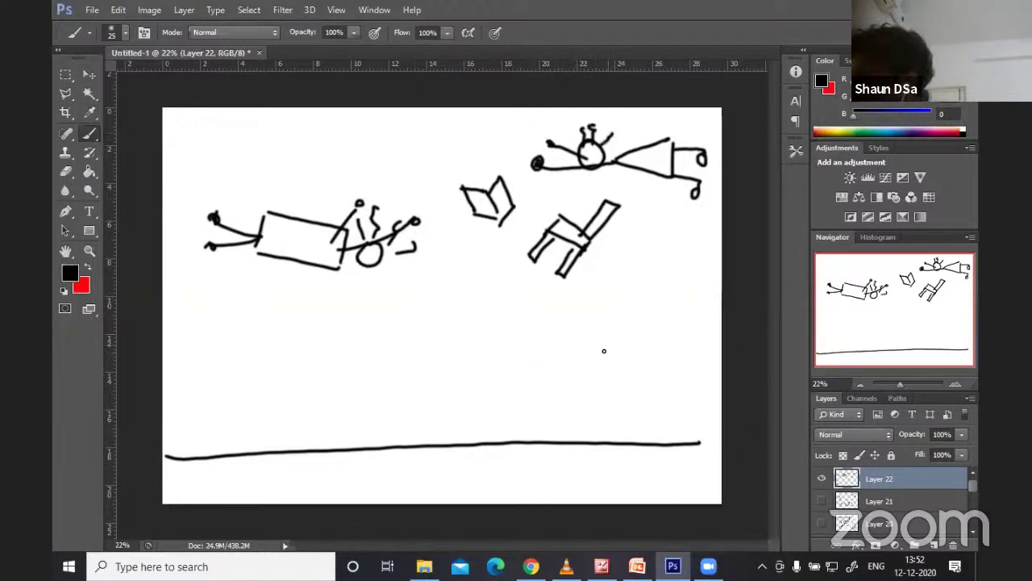
- Draw an upside-down figure with a square body below the chair, and a leafy tree standing on the ground line
{"action": "mouse_move", "coordinate": [604, 350]}
{"action": "left_mouse_down"}
{"action": "mouse_move", "coordinate": [628, 327]}
{"action": "mouse_move", "coordinate": [623, 288]}
{"action": "left_mouse_up"}
{"action": "mouse_move", "coordinate": [588, 332]}
{"action": "left_mouse_down"}
{"action": "mouse_move", "coordinate": [595, 285]}
{"action": "mouse_move", "coordinate": [622, 285]}
{"action": "mouse_move", "coordinate": [629, 246]}
{"action": "left_mouse_up"}
{"action": "left_click_drag", "start_coordinate": [594, 287], "coordinate": [599, 255]}
{"action": "mouse_move", "coordinate": [590, 331]}
{"action": "left_mouse_down"}
{"action": "mouse_move", "coordinate": [553, 351]}
{"action": "mouse_move", "coordinate": [655, 342]}
{"action": "left_mouse_up"}
{"action": "left_click_drag", "start_coordinate": [658, 332], "coordinate": [663, 338]}
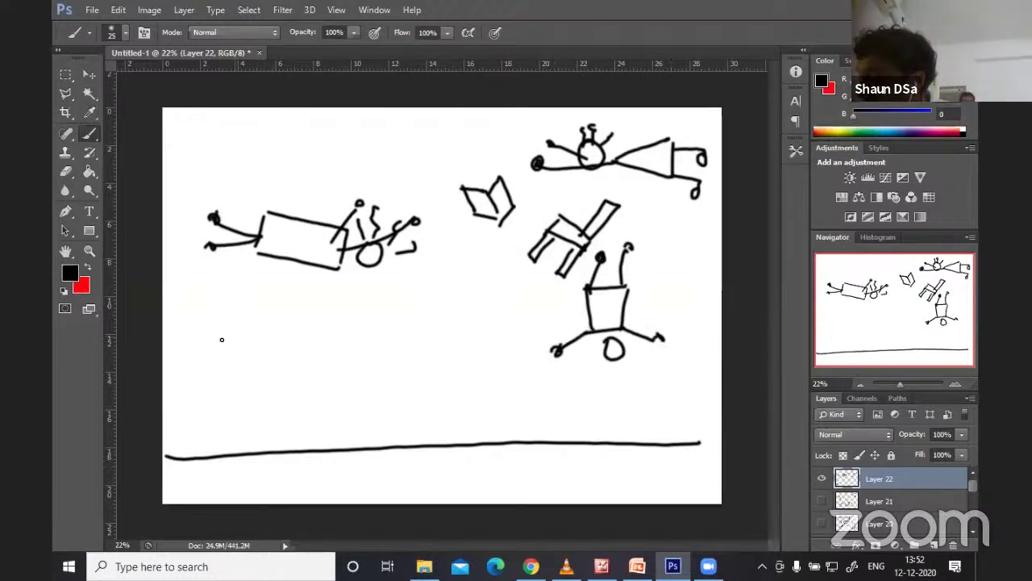
{"action": "mouse_move", "coordinate": [215, 342]}
{"action": "left_mouse_down"}
{"action": "mouse_move", "coordinate": [217, 454]}
{"action": "mouse_move", "coordinate": [248, 412]}
{"action": "mouse_move", "coordinate": [253, 453]}
{"action": "left_mouse_up"}
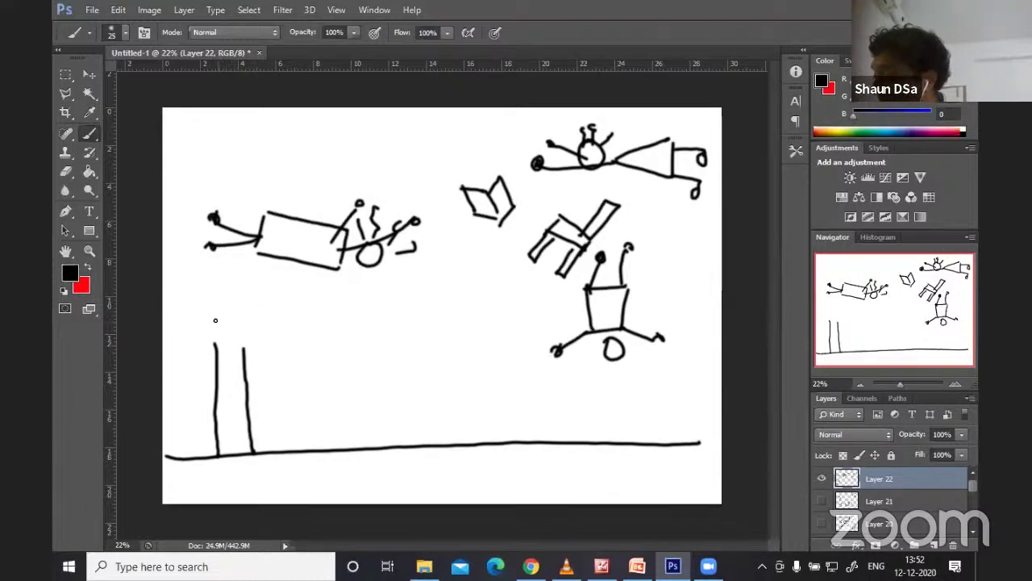
{"action": "mouse_move", "coordinate": [215, 320]}
{"action": "left_mouse_down"}
{"action": "mouse_move", "coordinate": [209, 348]}
{"action": "mouse_move", "coordinate": [267, 354]}
{"action": "mouse_move", "coordinate": [246, 319]}
{"action": "mouse_move", "coordinate": [215, 321]}
{"action": "mouse_move", "coordinate": [244, 313]}
{"action": "left_mouse_up"}
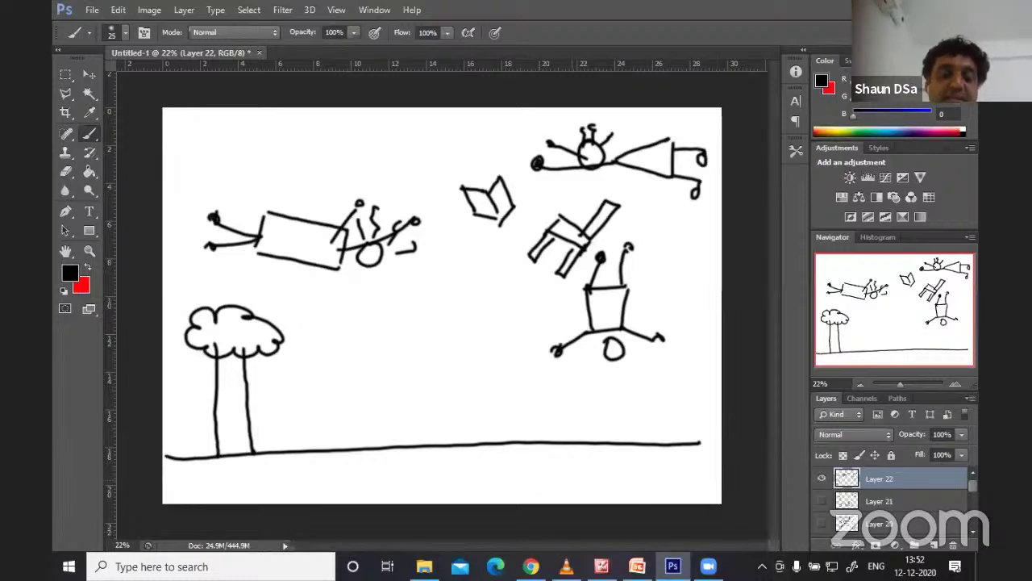
- Switch to the browser and look through the BASP quiz list from Ex 1 to Ex 5 - Classroom in space
{"action": "left_click", "coordinate": [531, 566]}
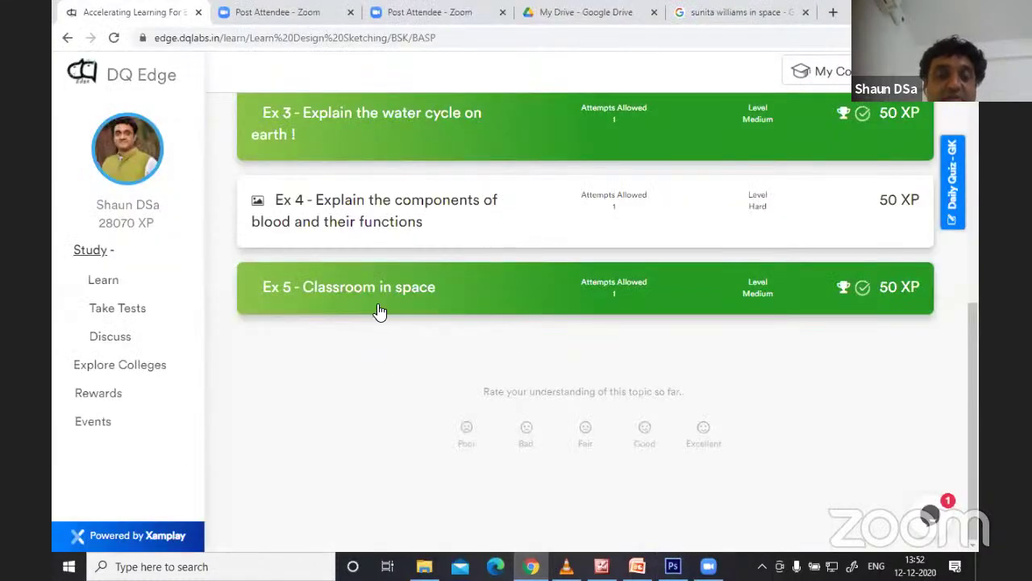
{"action": "scroll", "coordinate": [380, 312], "scroll_direction": "up", "scroll_amount": 2}
{"action": "scroll", "coordinate": [386, 363], "scroll_direction": "down", "scroll_amount": 1}
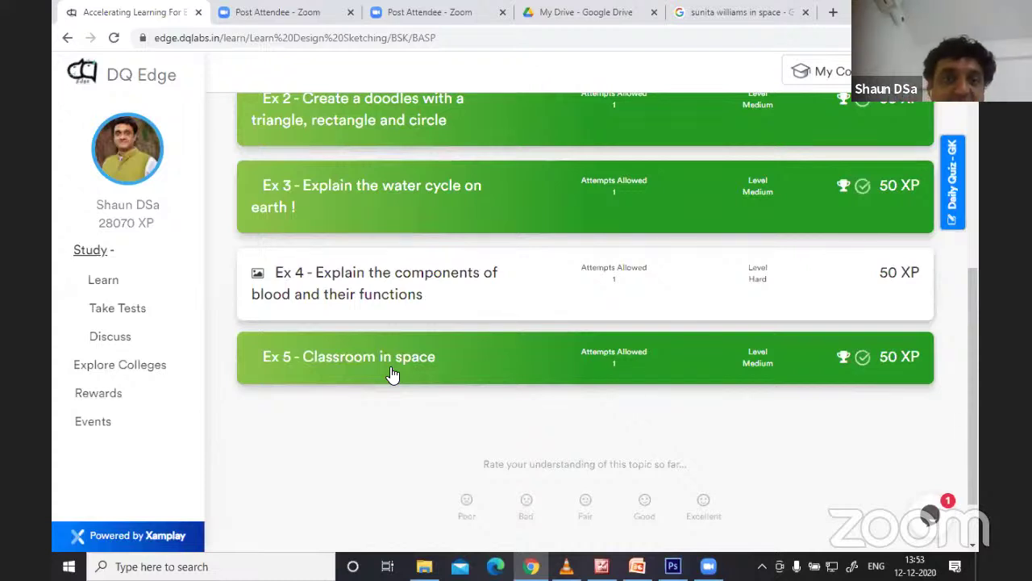
{"action": "scroll", "coordinate": [393, 376], "scroll_direction": "up", "scroll_amount": 3}
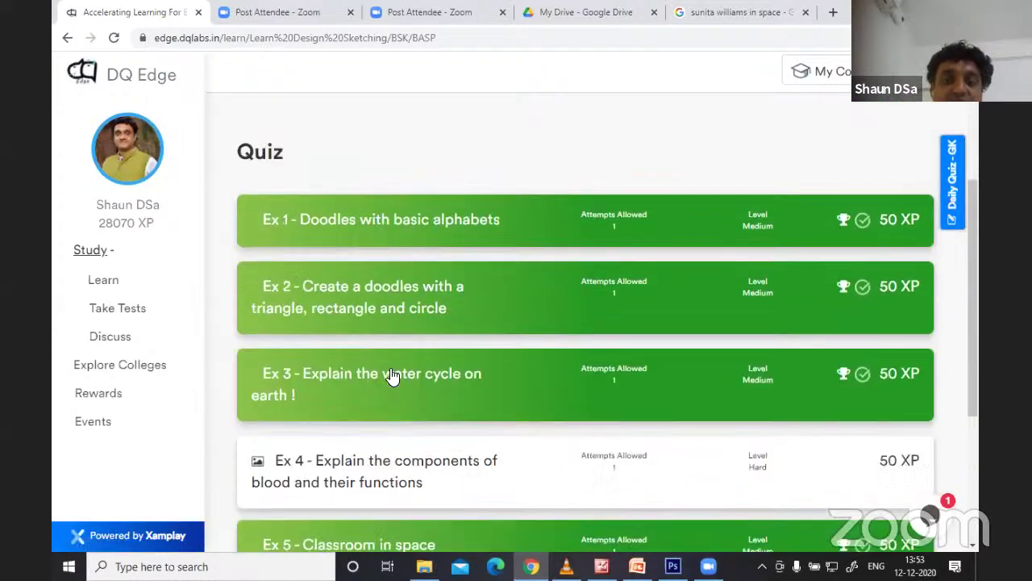
{"action": "scroll", "coordinate": [393, 376], "scroll_direction": "down", "scroll_amount": 3}
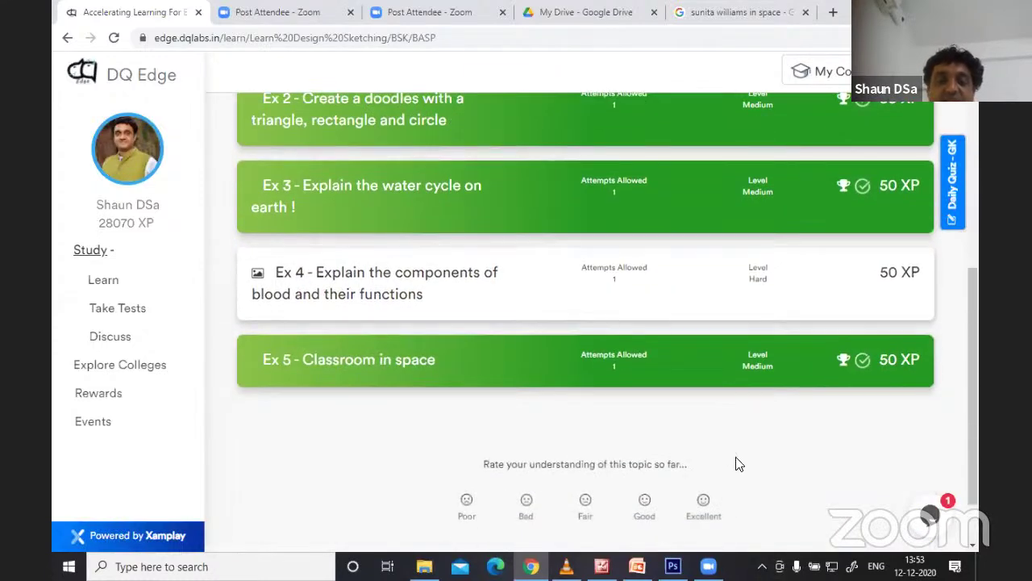
- Switch back to Photoshop and draw an upside-down turtle above the rectangular-bodied student, with an oval shell, head, raised feet and tail
{"action": "left_click", "coordinate": [673, 565]}
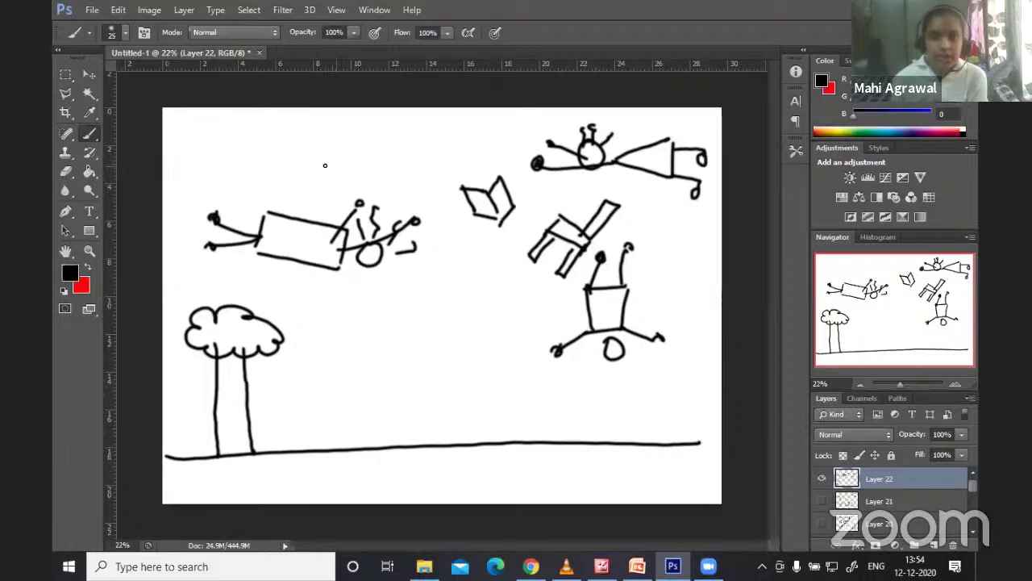
{"action": "mouse_move", "coordinate": [339, 168]}
{"action": "left_mouse_down"}
{"action": "mouse_move", "coordinate": [267, 144]}
{"action": "mouse_move", "coordinate": [254, 169]}
{"action": "mouse_move", "coordinate": [279, 195]}
{"action": "mouse_move", "coordinate": [321, 195]}
{"action": "mouse_move", "coordinate": [341, 168]}
{"action": "left_mouse_up"}
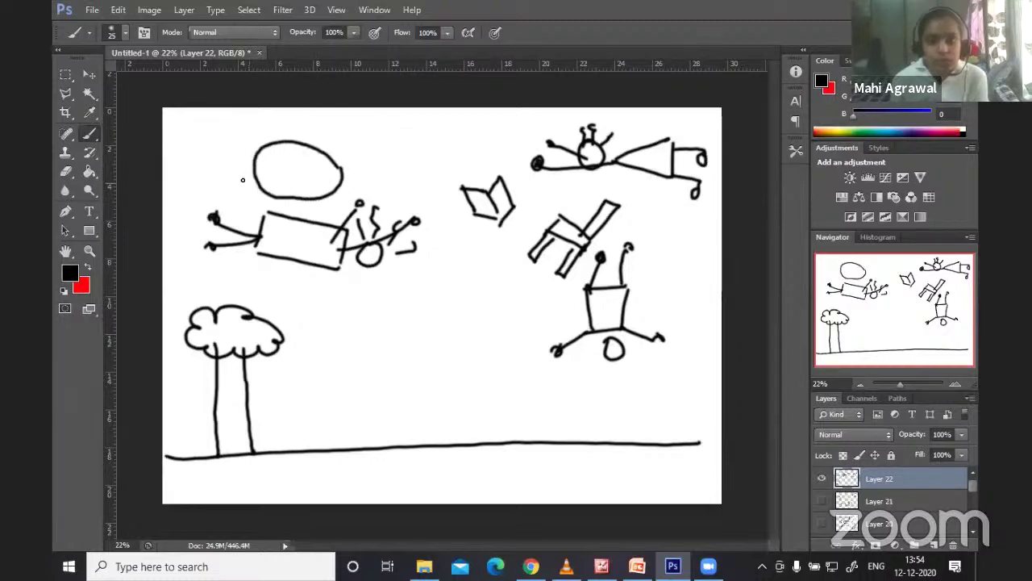
{"action": "mouse_move", "coordinate": [248, 180]}
{"action": "left_mouse_down"}
{"action": "mouse_move", "coordinate": [218, 182]}
{"action": "mouse_move", "coordinate": [251, 184]}
{"action": "mouse_move", "coordinate": [250, 217]}
{"action": "mouse_move", "coordinate": [234, 221]}
{"action": "left_mouse_up"}
{"action": "left_click_drag", "start_coordinate": [263, 127], "coordinate": [339, 129]}
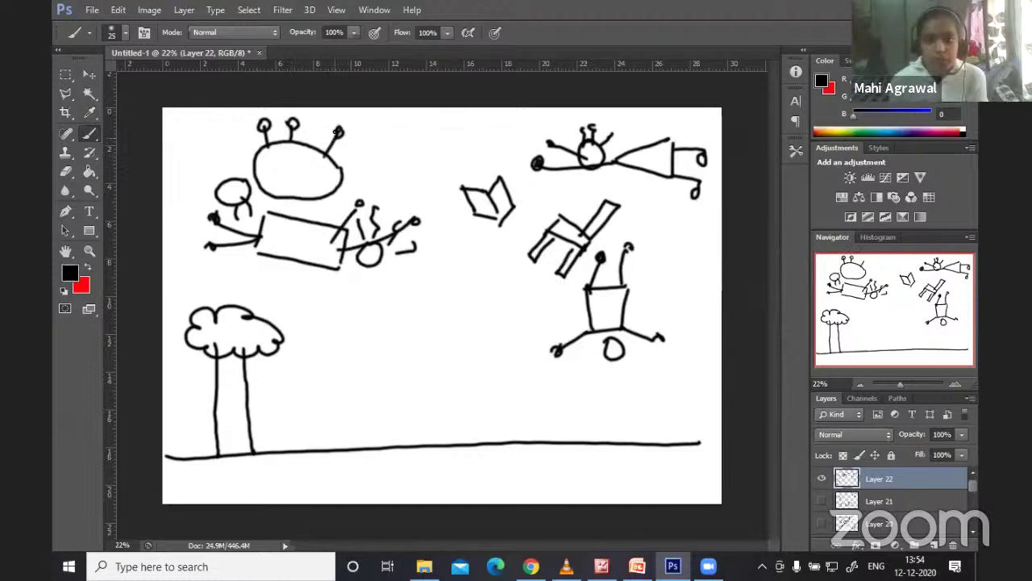
{"action": "left_click_drag", "start_coordinate": [339, 166], "coordinate": [367, 143]}
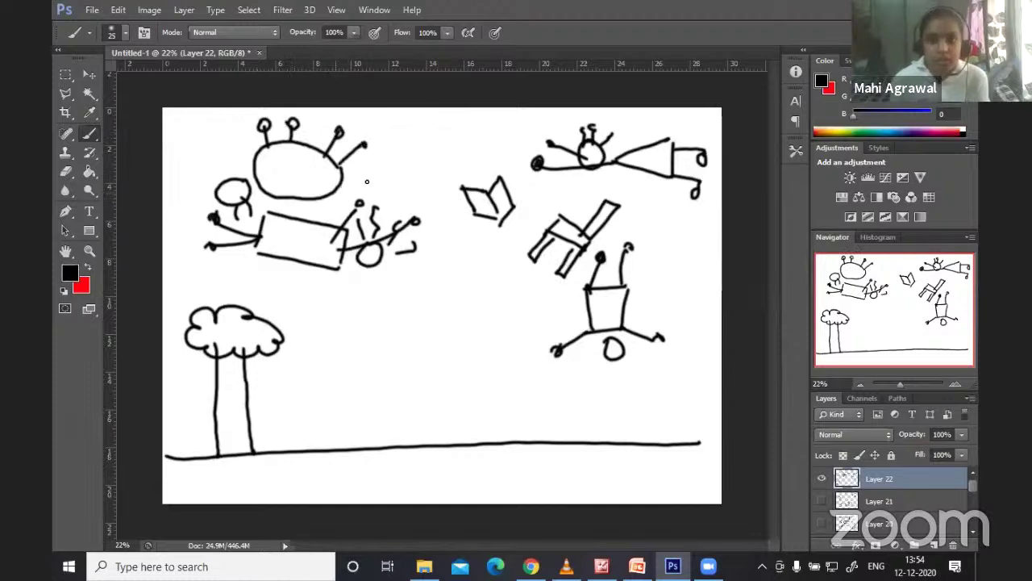
{"action": "left_click_drag", "start_coordinate": [337, 191], "coordinate": [372, 188]}
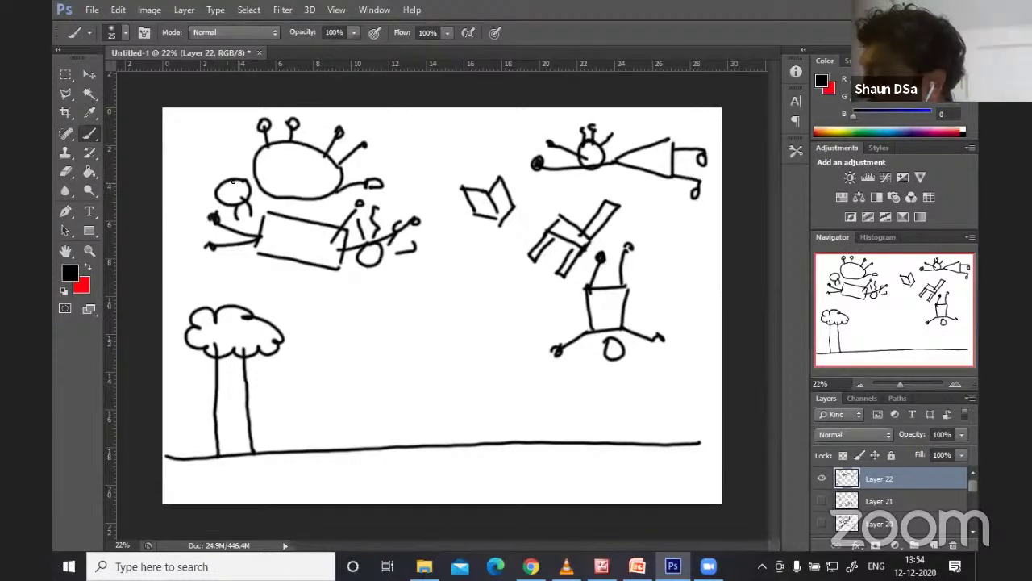
- Add the patch pattern inside the turtle's shell and join its head to the body
{"action": "left_click_drag", "start_coordinate": [261, 187], "coordinate": [333, 185]}
{"action": "mouse_move", "coordinate": [300, 149]}
{"action": "left_mouse_down"}
{"action": "mouse_move", "coordinate": [313, 172]}
{"action": "mouse_move", "coordinate": [323, 169]}
{"action": "left_mouse_up"}
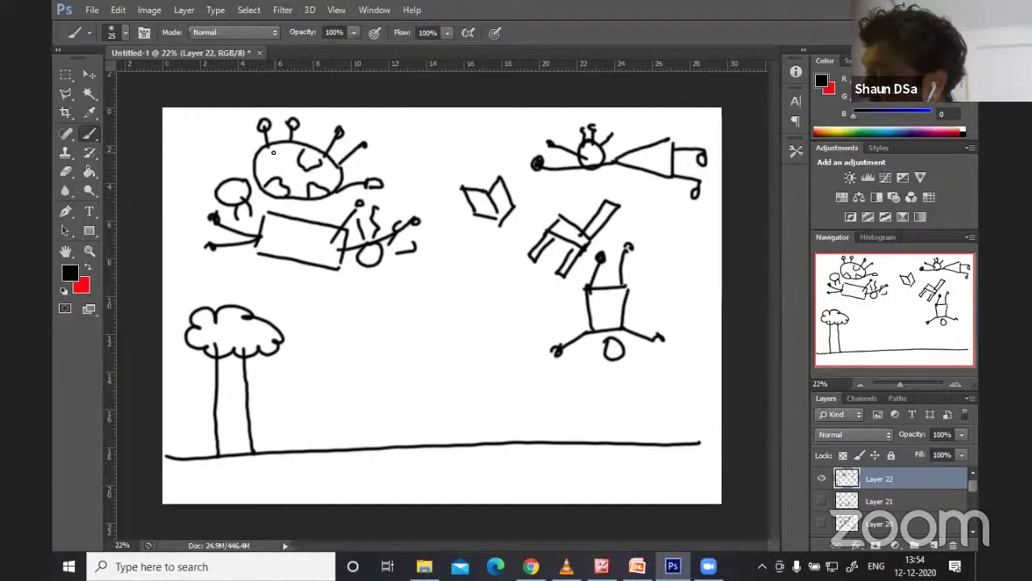
{"action": "mouse_move", "coordinate": [258, 163]}
{"action": "left_mouse_down"}
{"action": "mouse_move", "coordinate": [280, 159]}
{"action": "mouse_move", "coordinate": [332, 179]}
{"action": "left_mouse_up"}
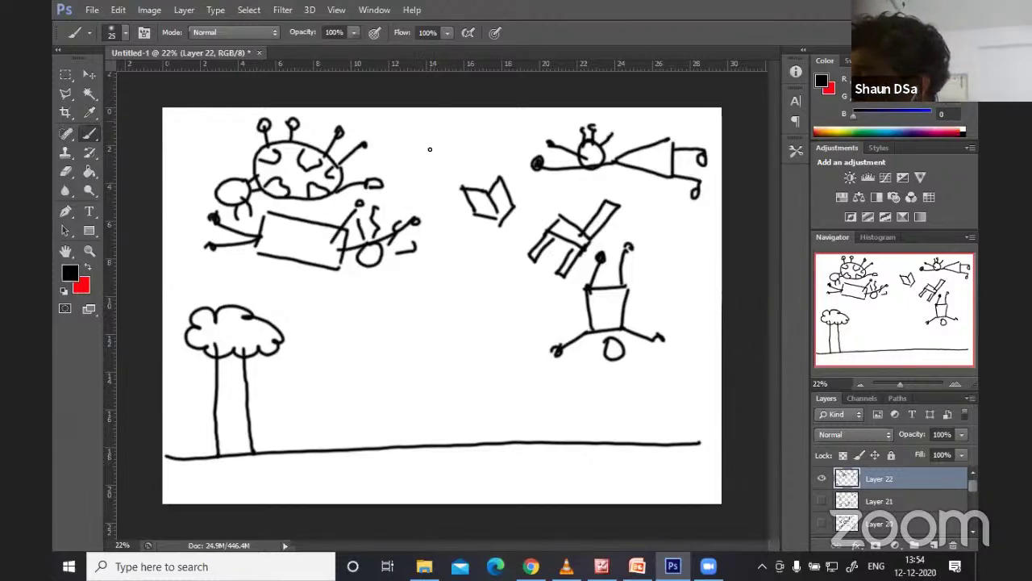
- Draw more small floating objects: a box-shaped bag above the book, plus an apple and a rectangular block beside the upside-down figure
{"action": "mouse_move", "coordinate": [425, 137]}
{"action": "left_mouse_down"}
{"action": "mouse_move", "coordinate": [426, 168]}
{"action": "mouse_move", "coordinate": [450, 134]}
{"action": "mouse_move", "coordinate": [453, 166]}
{"action": "mouse_move", "coordinate": [426, 170]}
{"action": "left_mouse_up"}
{"action": "mouse_move", "coordinate": [454, 138]}
{"action": "left_mouse_down"}
{"action": "mouse_move", "coordinate": [461, 130]}
{"action": "mouse_move", "coordinate": [440, 130]}
{"action": "mouse_move", "coordinate": [463, 131]}
{"action": "mouse_move", "coordinate": [450, 169]}
{"action": "mouse_move", "coordinate": [479, 130]}
{"action": "mouse_move", "coordinate": [487, 136]}
{"action": "mouse_move", "coordinate": [468, 153]}
{"action": "mouse_move", "coordinate": [463, 137]}
{"action": "left_mouse_up"}
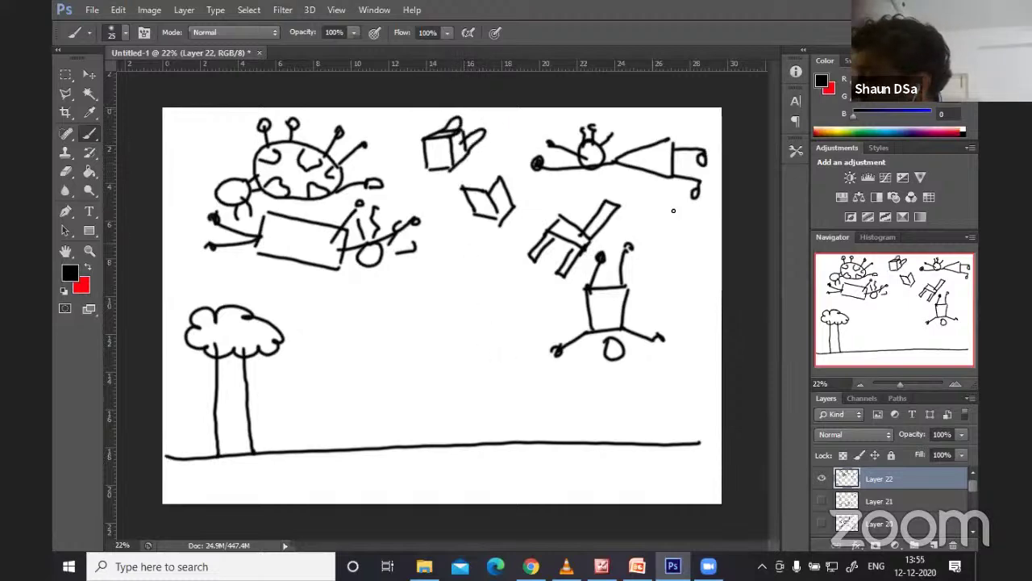
{"action": "left_click_drag", "start_coordinate": [672, 255], "coordinate": [663, 267]}
{"action": "mouse_move", "coordinate": [673, 245]}
{"action": "left_mouse_down"}
{"action": "mouse_move", "coordinate": [684, 250]}
{"action": "mouse_move", "coordinate": [674, 268]}
{"action": "mouse_move", "coordinate": [663, 264]}
{"action": "mouse_move", "coordinate": [675, 224]}
{"action": "mouse_move", "coordinate": [688, 233]}
{"action": "mouse_move", "coordinate": [678, 237]}
{"action": "left_mouse_up"}
{"action": "mouse_move", "coordinate": [652, 296]}
{"action": "left_mouse_down"}
{"action": "mouse_move", "coordinate": [694, 285]}
{"action": "mouse_move", "coordinate": [647, 296]}
{"action": "mouse_move", "coordinate": [654, 283]}
{"action": "mouse_move", "coordinate": [695, 273]}
{"action": "mouse_move", "coordinate": [691, 300]}
{"action": "mouse_move", "coordinate": [695, 274]}
{"action": "left_mouse_up"}
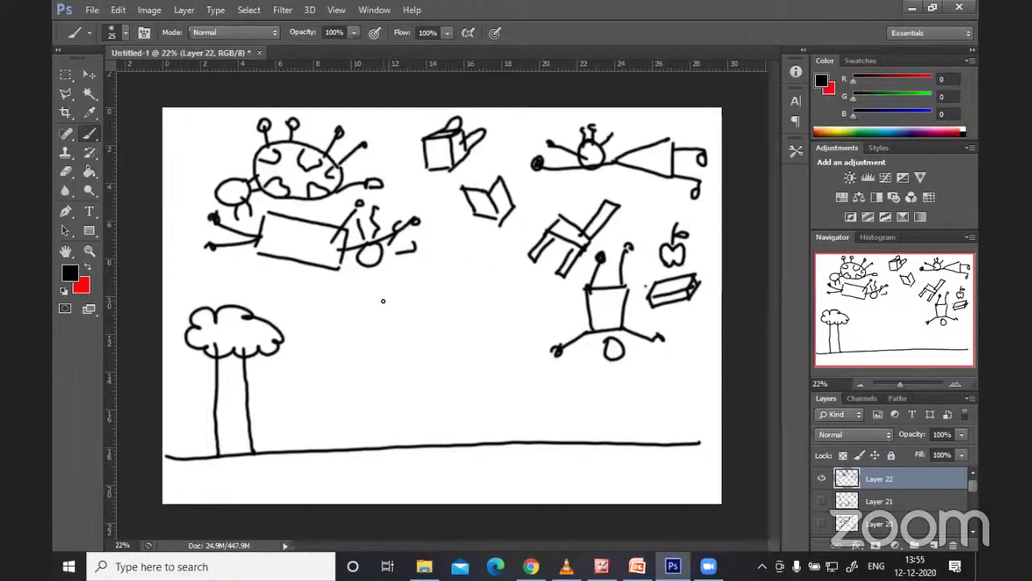
- Draw a tilted floating table with two legs and an inner frame on its top, in the middle of the scene
{"action": "mouse_move", "coordinate": [380, 303]}
{"action": "left_mouse_down"}
{"action": "mouse_move", "coordinate": [436, 272]}
{"action": "mouse_move", "coordinate": [475, 315]}
{"action": "left_mouse_up"}
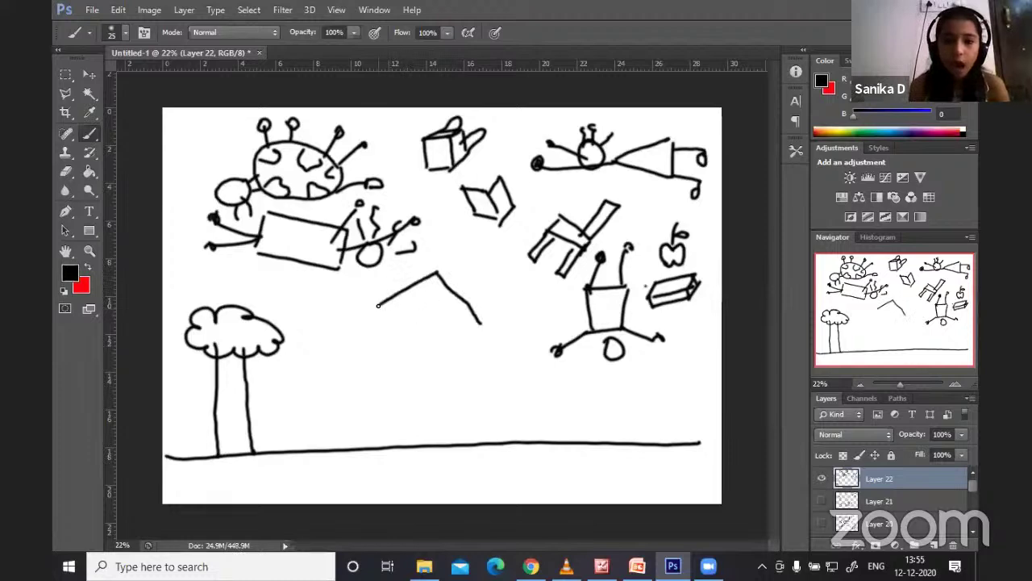
{"action": "mouse_move", "coordinate": [379, 304]}
{"action": "left_mouse_down"}
{"action": "mouse_move", "coordinate": [444, 357]}
{"action": "mouse_move", "coordinate": [488, 322]}
{"action": "mouse_move", "coordinate": [333, 331]}
{"action": "mouse_move", "coordinate": [345, 341]}
{"action": "mouse_move", "coordinate": [389, 316]}
{"action": "left_mouse_up"}
{"action": "mouse_move", "coordinate": [435, 355]}
{"action": "left_mouse_down"}
{"action": "mouse_move", "coordinate": [399, 389]}
{"action": "mouse_move", "coordinate": [456, 352]}
{"action": "left_mouse_up"}
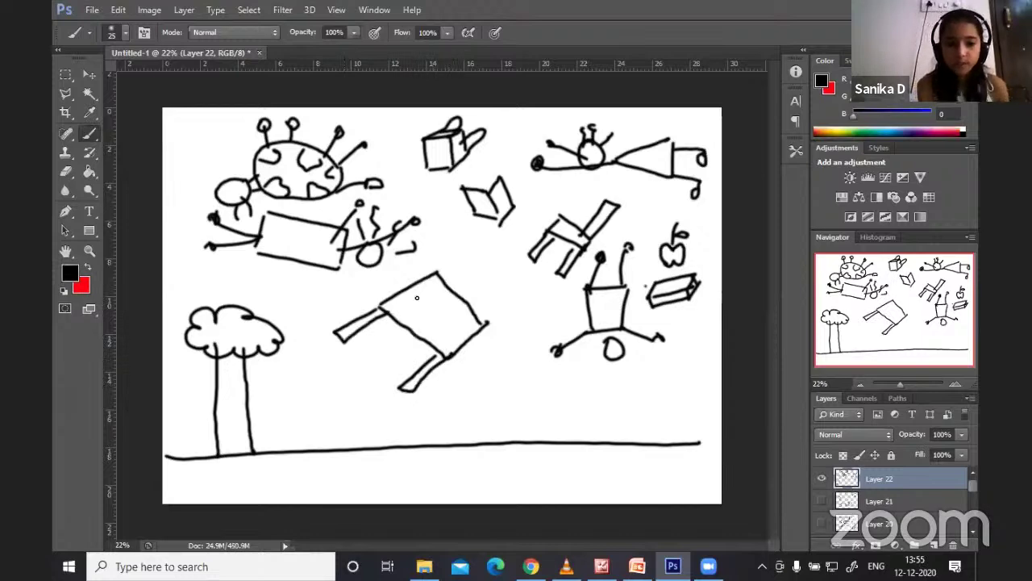
{"action": "mouse_move", "coordinate": [399, 309]}
{"action": "left_mouse_down"}
{"action": "mouse_move", "coordinate": [438, 288]}
{"action": "mouse_move", "coordinate": [474, 326]}
{"action": "mouse_move", "coordinate": [409, 318]}
{"action": "mouse_move", "coordinate": [463, 329]}
{"action": "mouse_move", "coordinate": [449, 342]}
{"action": "left_mouse_up"}
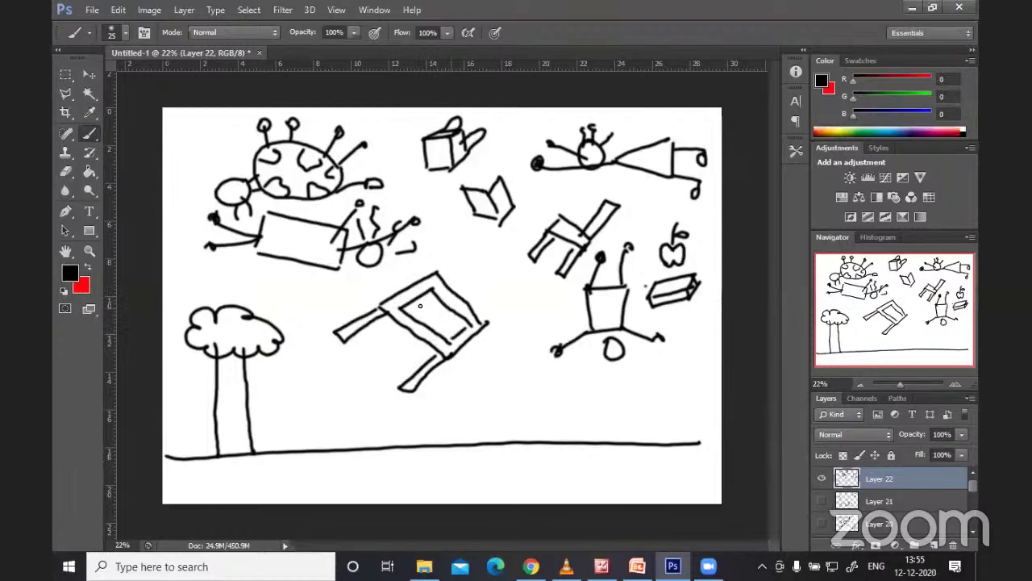
{"action": "left_click_drag", "start_coordinate": [423, 304], "coordinate": [445, 334]}
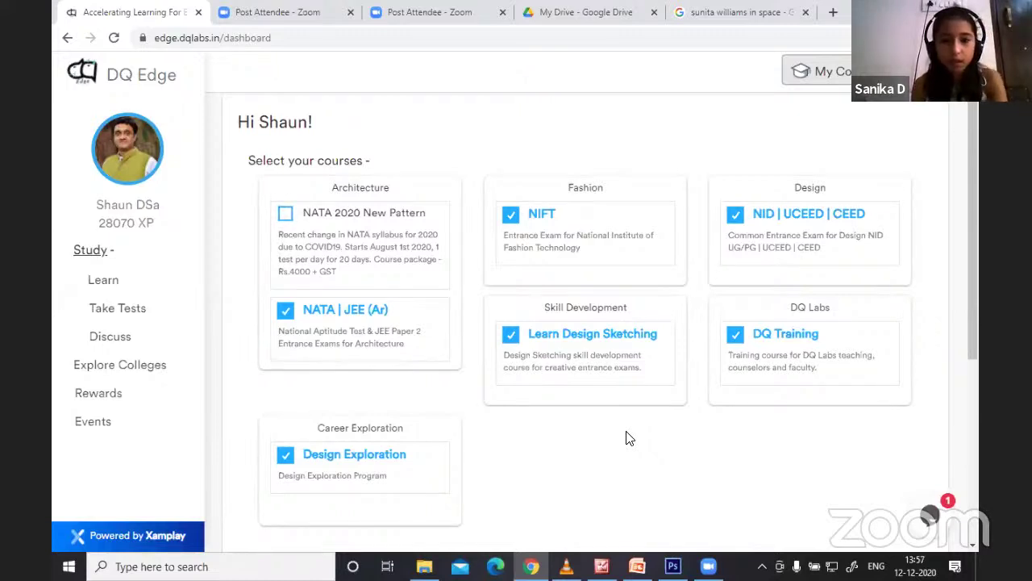
- Return to the DQ Edge dashboard with the course selection
{"action": "left_click", "coordinate": [834, 81]}
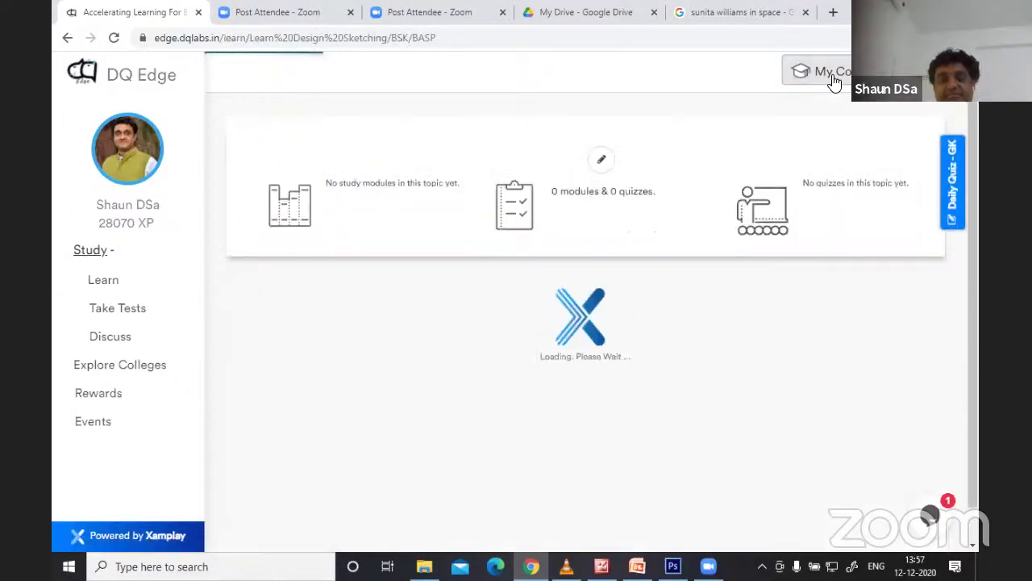
{"action": "left_click", "coordinate": [835, 80]}
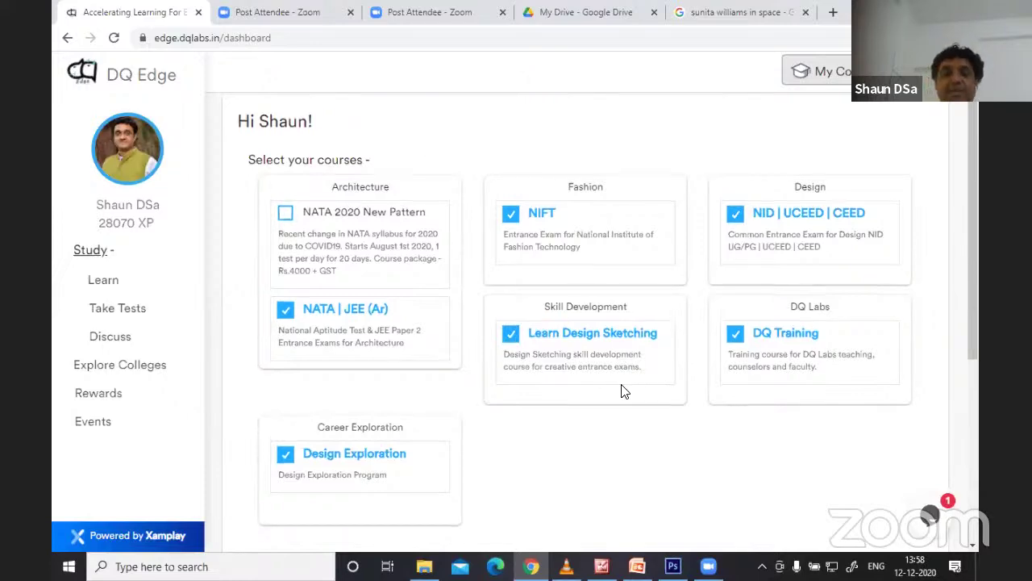
- Deselect the Learn Design Sketching course under Skill Development and select it again
{"action": "scroll", "coordinate": [558, 392], "scroll_direction": "down", "scroll_amount": 4}
{"action": "scroll", "coordinate": [594, 329], "scroll_direction": "up", "scroll_amount": 4}
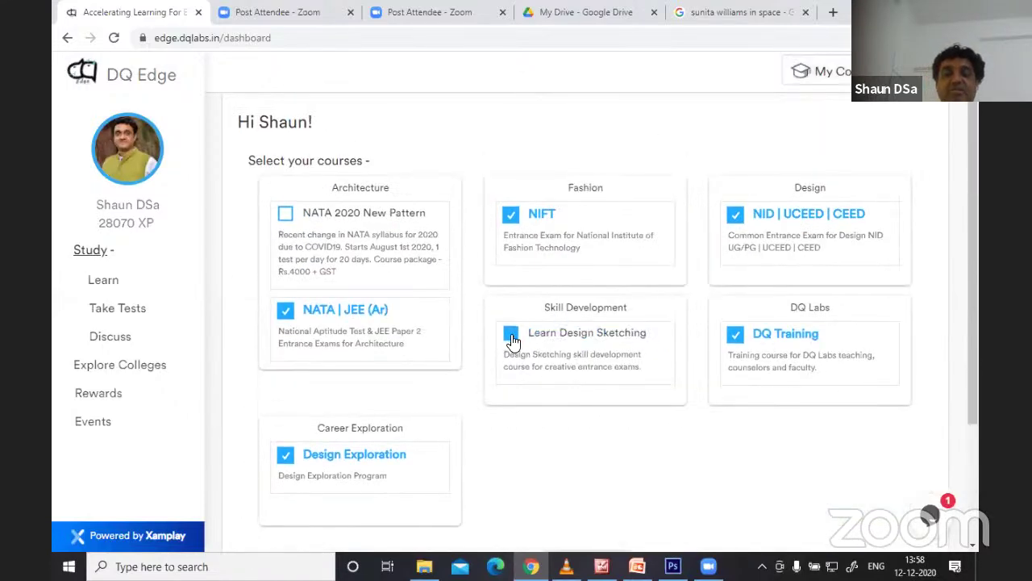
{"action": "left_click", "coordinate": [510, 335]}
{"action": "scroll", "coordinate": [565, 363], "scroll_direction": "down", "scroll_amount": 1}
{"action": "left_click", "coordinate": [600, 376]}
{"action": "scroll", "coordinate": [597, 395], "scroll_direction": "down", "scroll_amount": 2}
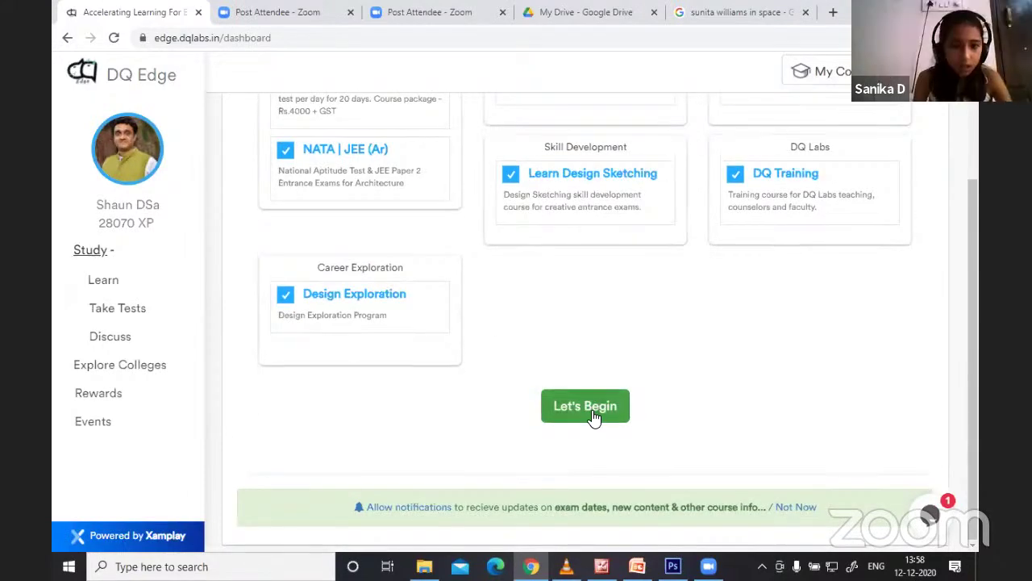
- Begin with the selected courses and start the Learn study material of the NATA | JEE (Ar) course
{"action": "left_click", "coordinate": [586, 406]}
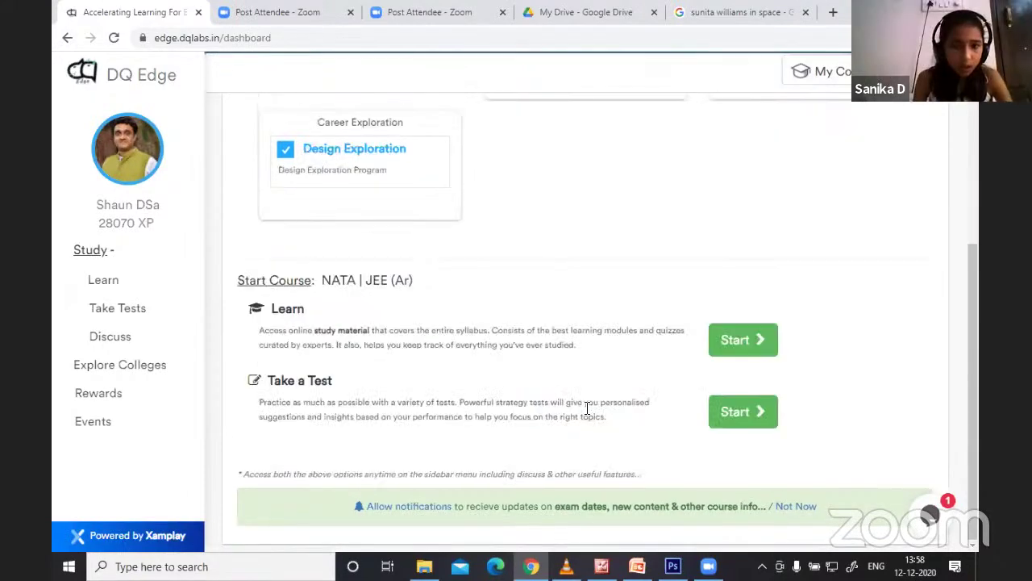
{"action": "double_click", "coordinate": [280, 310]}
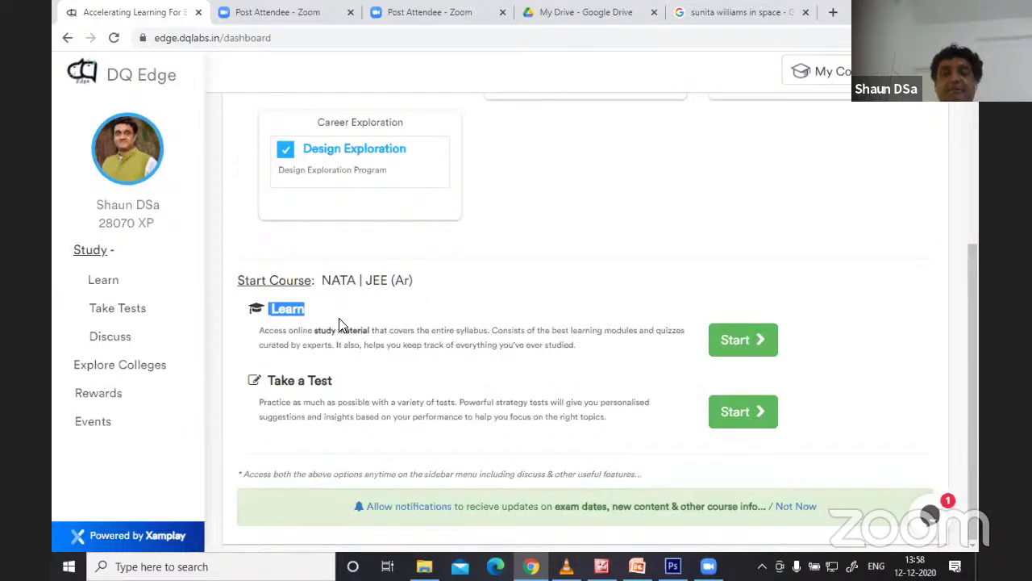
{"action": "left_click", "coordinate": [743, 343]}
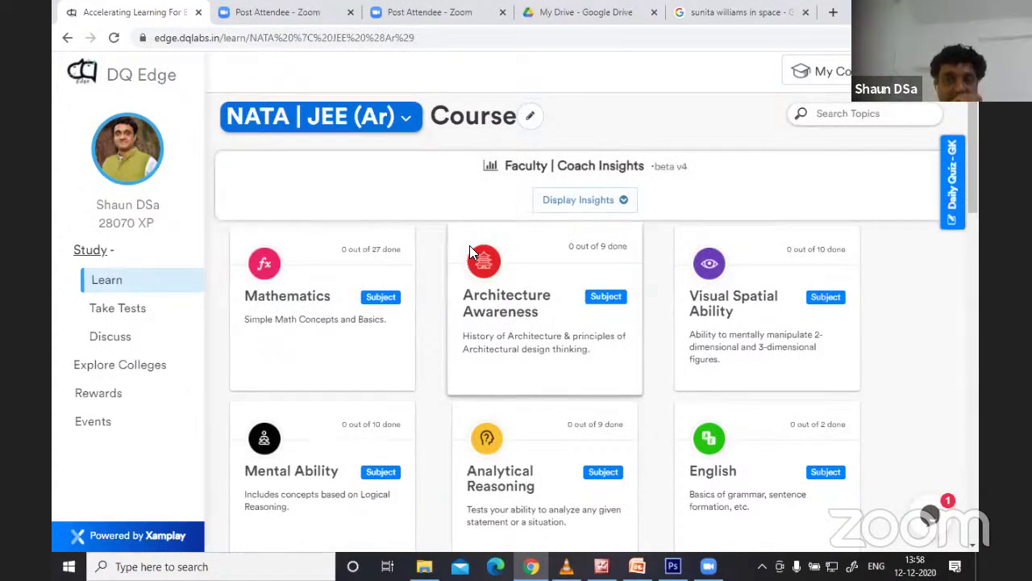
- Switch the course being studied to Learn Design Sketching
{"action": "left_click", "coordinate": [406, 115]}
{"action": "left_click_drag", "start_coordinate": [432, 119], "coordinate": [517, 118]}
{"action": "left_click", "coordinate": [406, 116]}
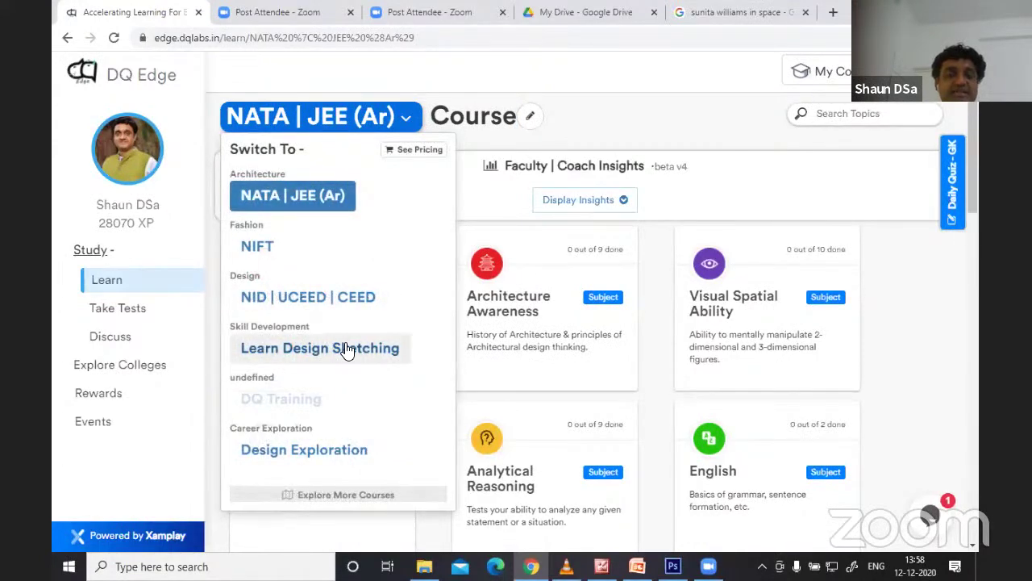
{"action": "left_click", "coordinate": [347, 350]}
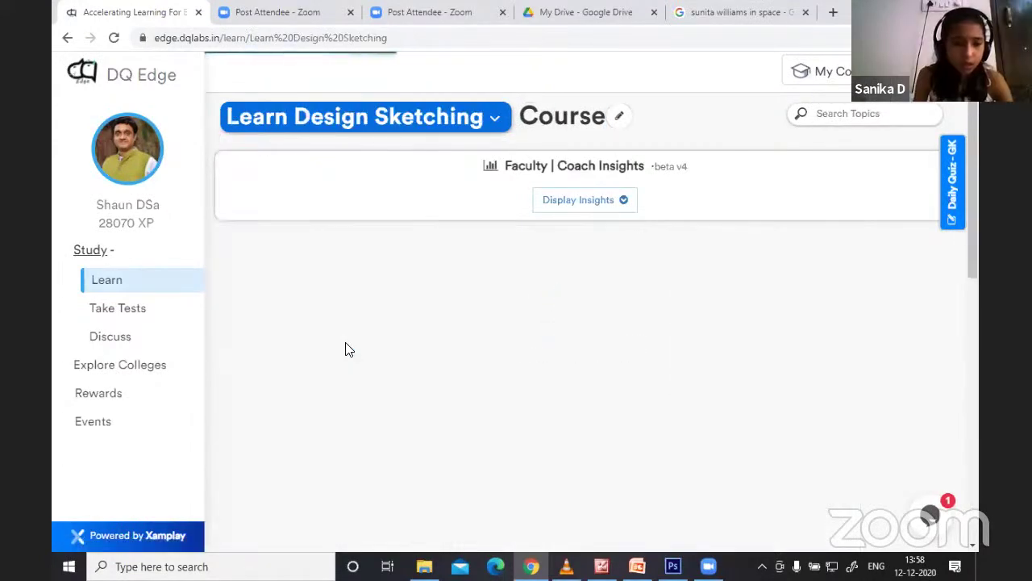
- Open the Basic Shapes topic within the subject Sketch Assignments though doodles
{"action": "scroll", "coordinate": [657, 323], "scroll_direction": "down", "scroll_amount": 5}
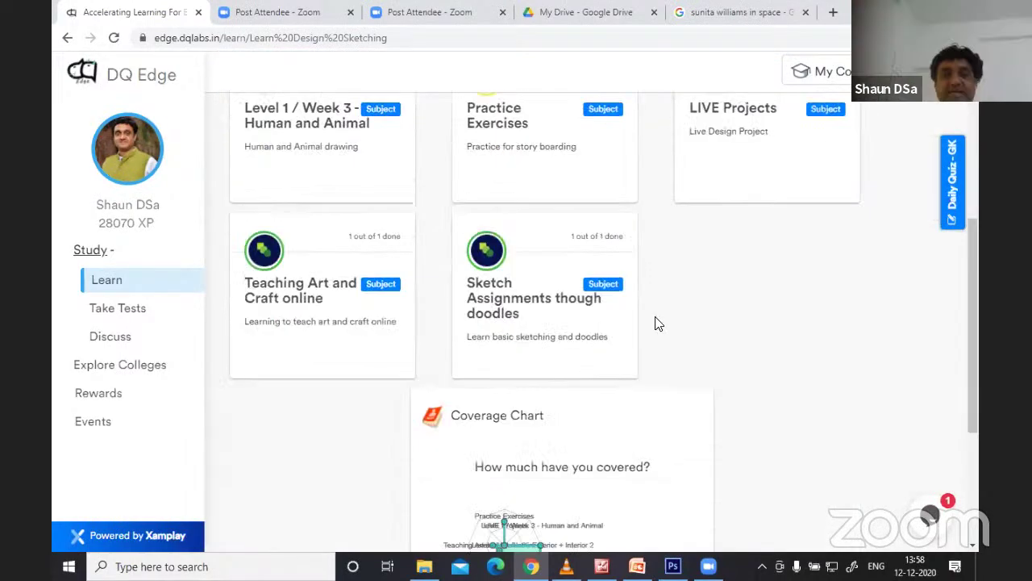
{"action": "scroll", "coordinate": [657, 323], "scroll_direction": "up", "scroll_amount": 5}
{"action": "scroll", "coordinate": [657, 322], "scroll_direction": "down", "scroll_amount": 5}
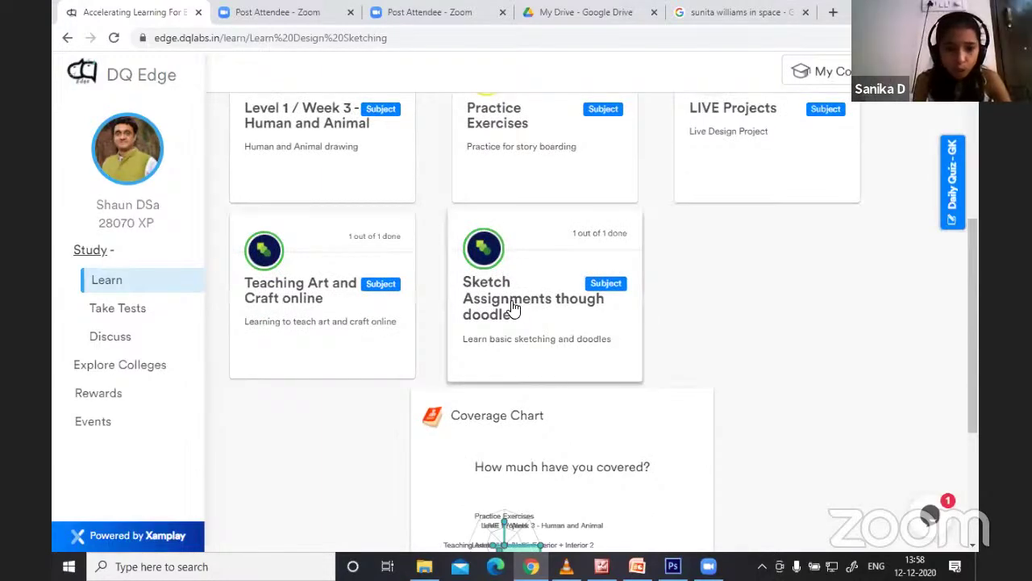
{"action": "left_click", "coordinate": [513, 309]}
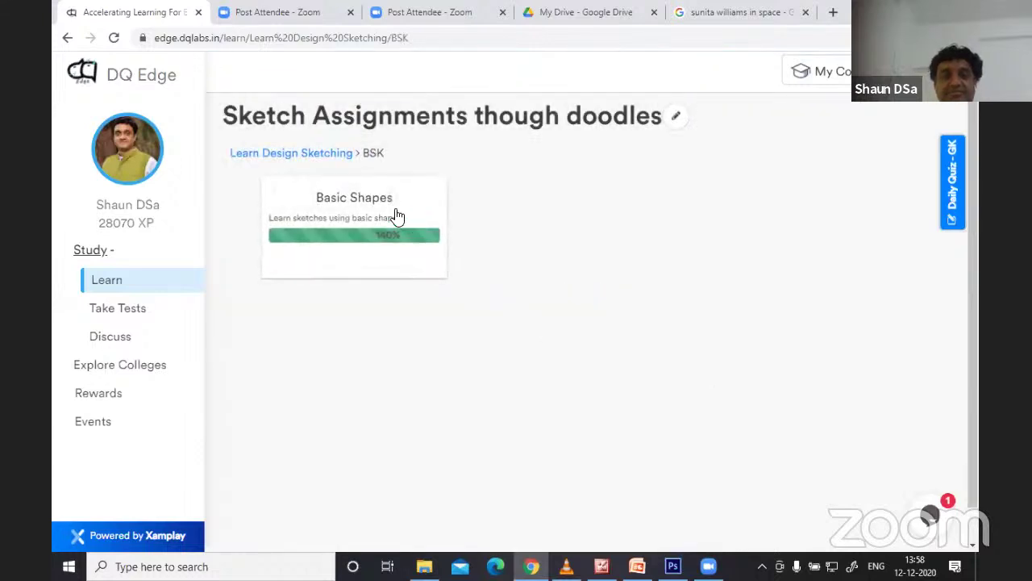
{"action": "left_click", "coordinate": [336, 202]}
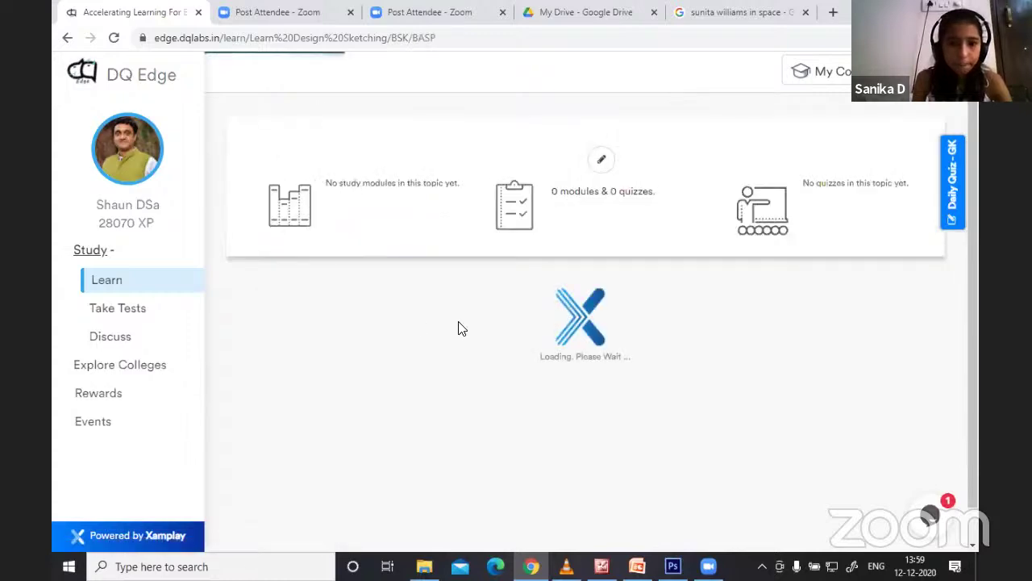
- Find Ex 5 - Classroom in space among the topic's quizzes and open it
{"action": "scroll", "coordinate": [457, 327], "scroll_direction": "down", "scroll_amount": 4}
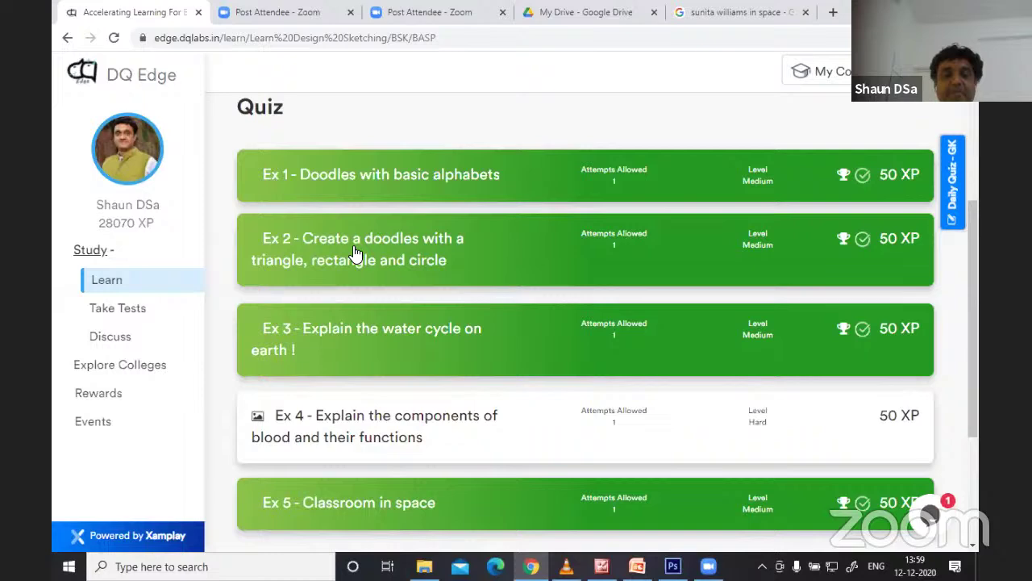
{"action": "scroll", "coordinate": [355, 253], "scroll_direction": "down", "scroll_amount": 3}
{"action": "scroll", "coordinate": [385, 343], "scroll_direction": "up", "scroll_amount": 2}
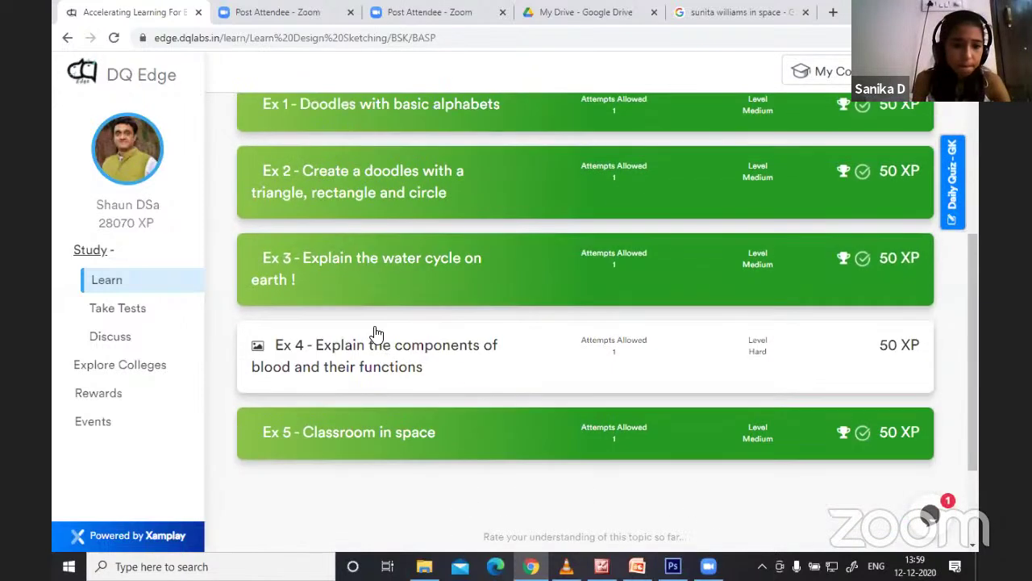
{"action": "scroll", "coordinate": [375, 333], "scroll_direction": "down", "scroll_amount": 1}
{"action": "left_click", "coordinate": [360, 372]}
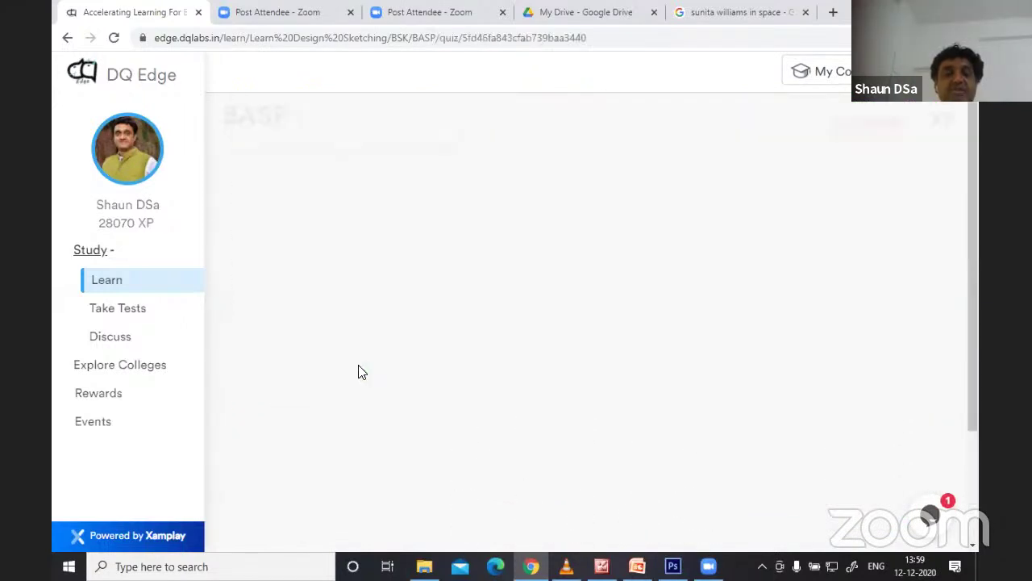
- Review the Ex 5 question, the submitted reference picture and the assignment's rating parameters
{"action": "scroll", "coordinate": [489, 357], "scroll_direction": "down", "scroll_amount": 4}
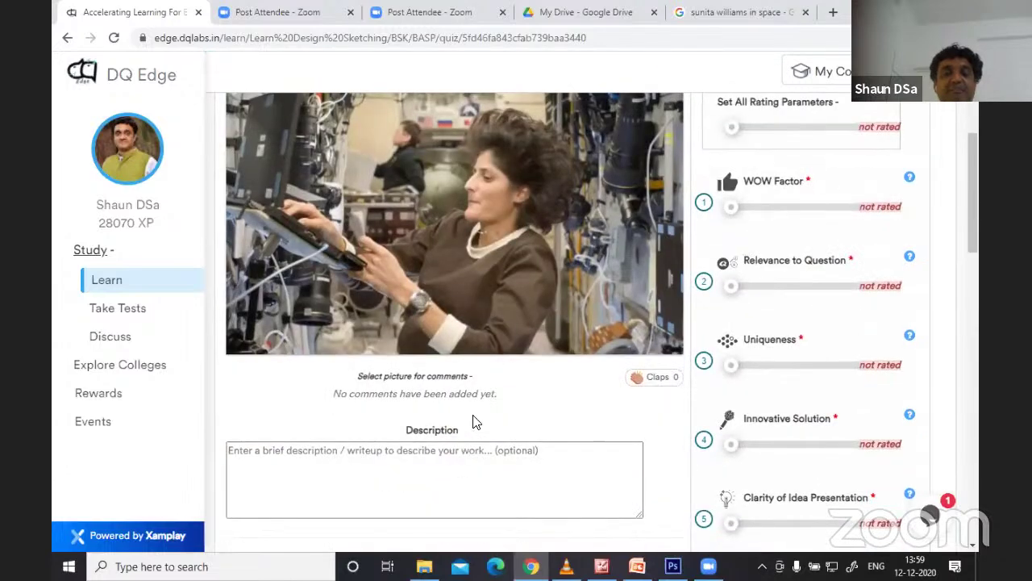
{"action": "scroll", "coordinate": [484, 395], "scroll_direction": "up", "scroll_amount": 4}
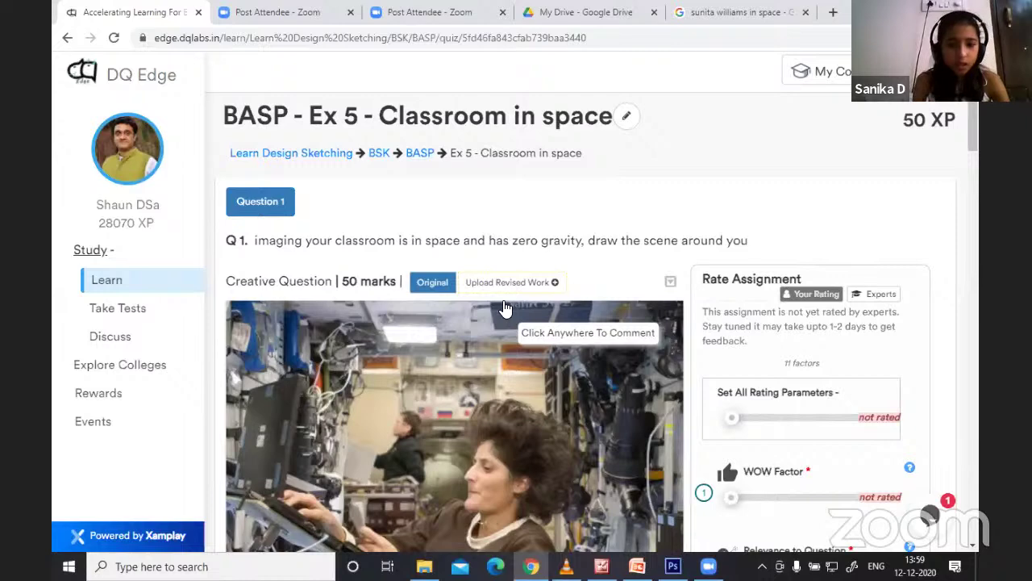
{"action": "scroll", "coordinate": [504, 308], "scroll_direction": "down", "scroll_amount": 1}
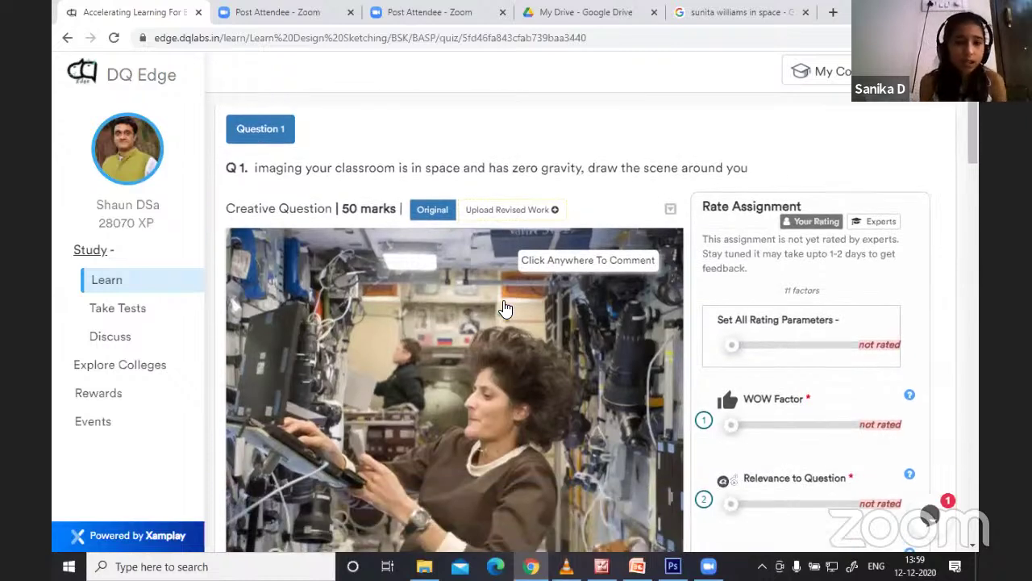
{"action": "scroll", "coordinate": [504, 308], "scroll_direction": "up", "scroll_amount": 1}
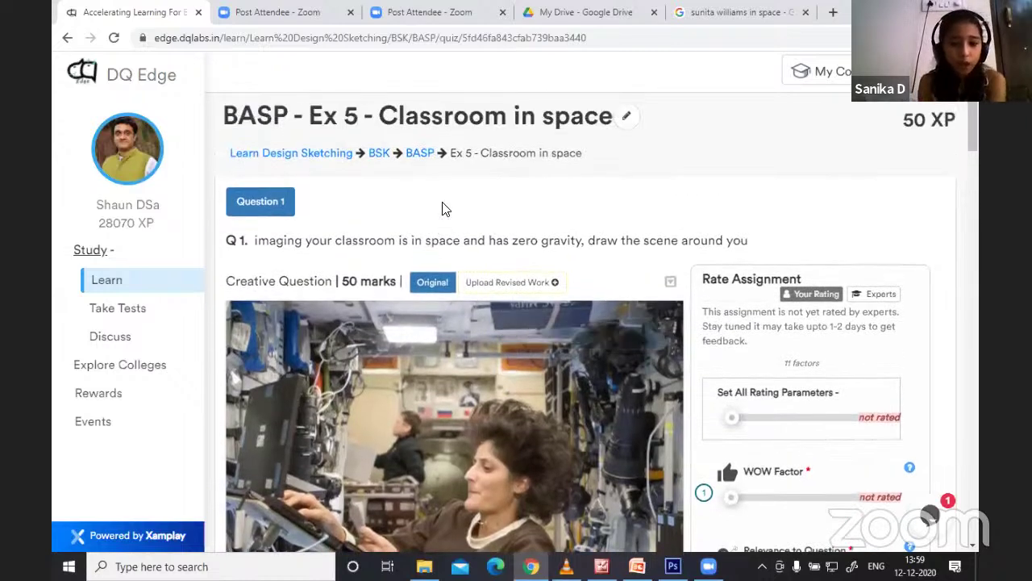
- Browse the related student submissions for the zero-gravity classroom exercise down to the end of the gallery
{"action": "scroll", "coordinate": [467, 201], "scroll_direction": "down", "scroll_amount": 10}
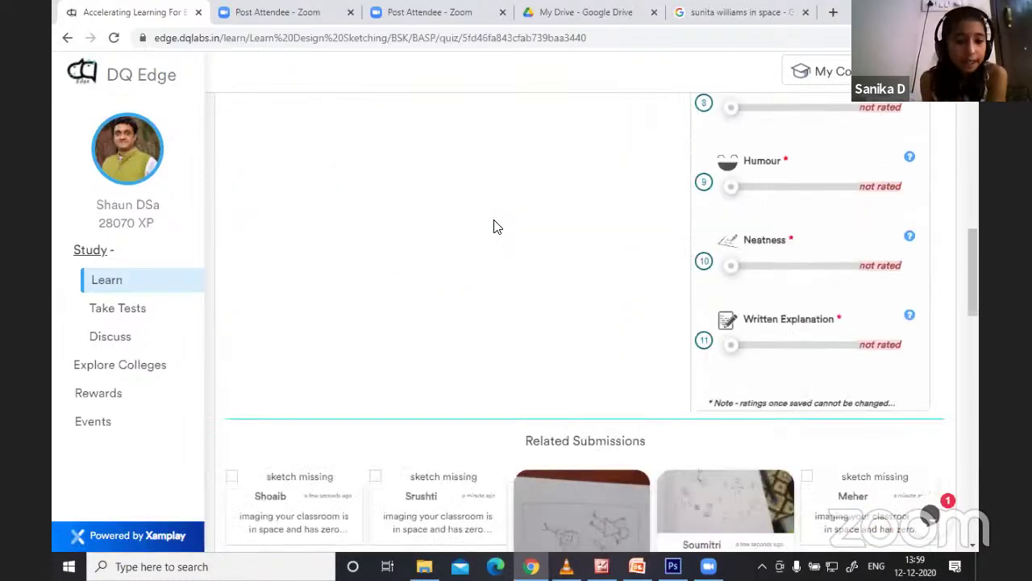
{"action": "scroll", "coordinate": [496, 227], "scroll_direction": "down", "scroll_amount": 5}
{"action": "scroll", "coordinate": [496, 227], "scroll_direction": "up", "scroll_amount": 2}
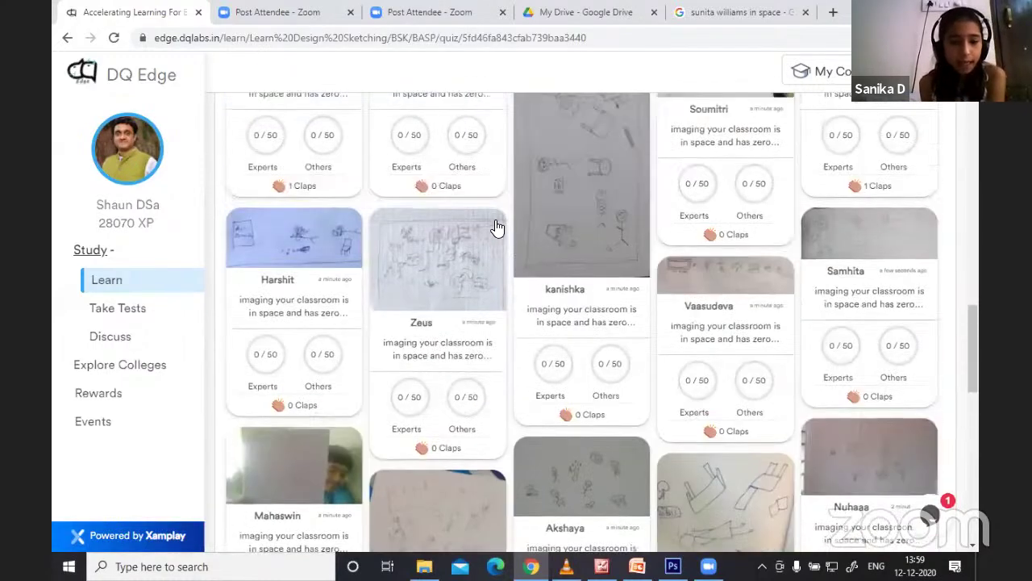
{"action": "scroll", "coordinate": [497, 229], "scroll_direction": "up", "scroll_amount": 3}
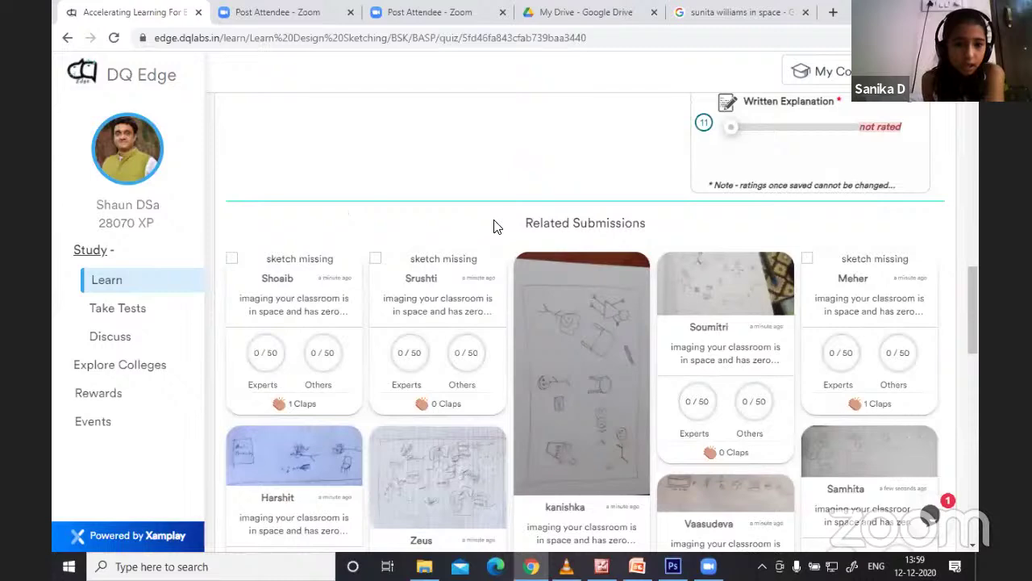
{"action": "scroll", "coordinate": [497, 228], "scroll_direction": "down", "scroll_amount": 4}
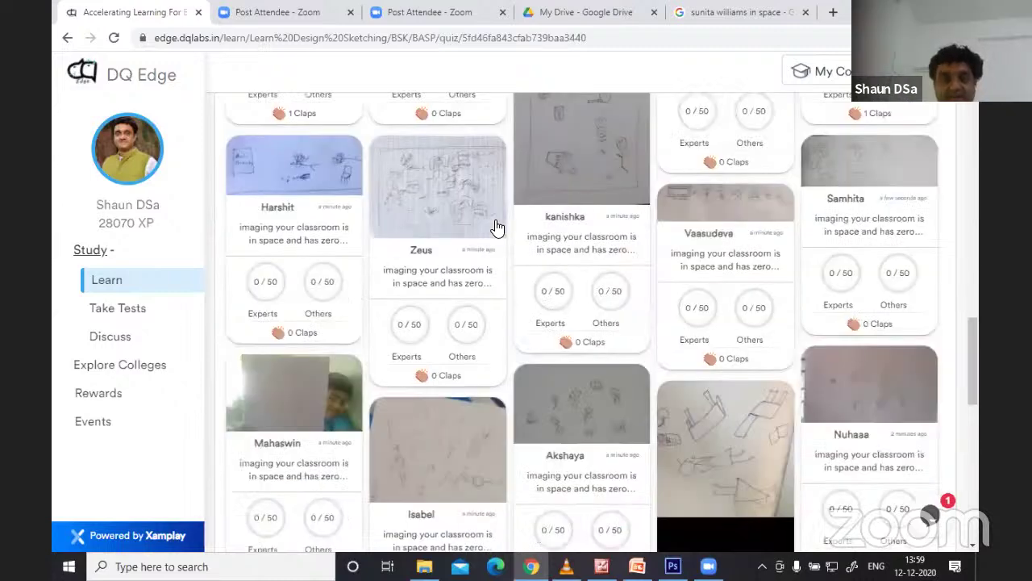
{"action": "scroll", "coordinate": [497, 227], "scroll_direction": "down", "scroll_amount": 5}
{"action": "scroll", "coordinate": [428, 306], "scroll_direction": "down", "scroll_amount": 5}
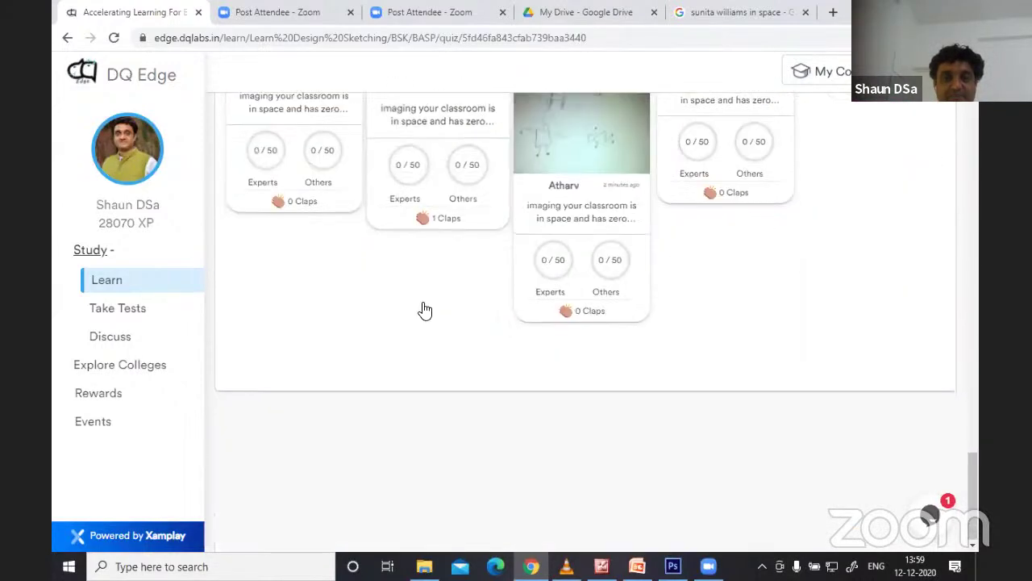
- View the submission with a chair, a box and two floating figures drawn on a pale green background, and close it
{"action": "scroll", "coordinate": [425, 310], "scroll_direction": "up", "scroll_amount": 5}
{"action": "scroll", "coordinate": [408, 296], "scroll_direction": "down", "scroll_amount": 3}
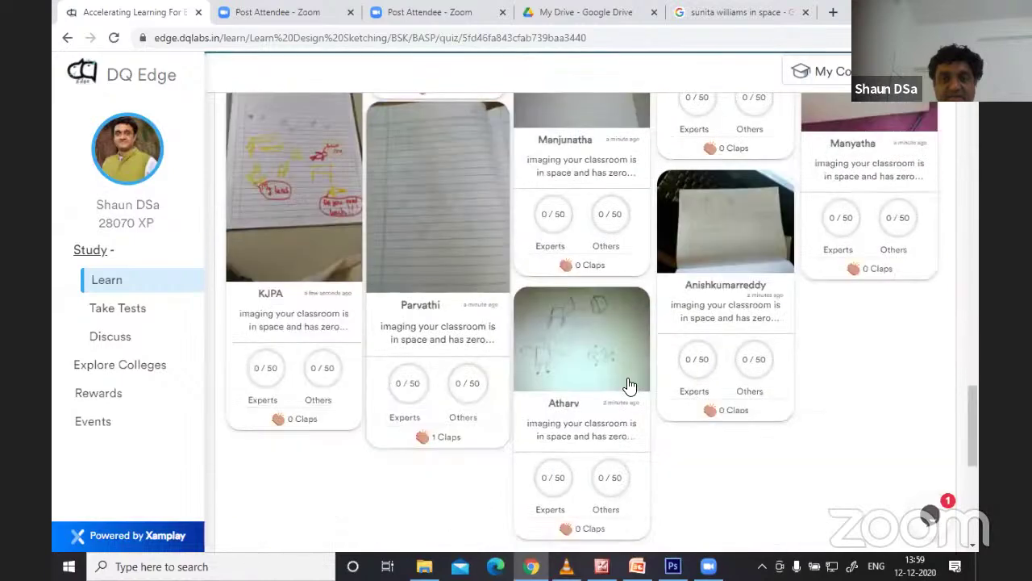
{"action": "left_click", "coordinate": [571, 357]}
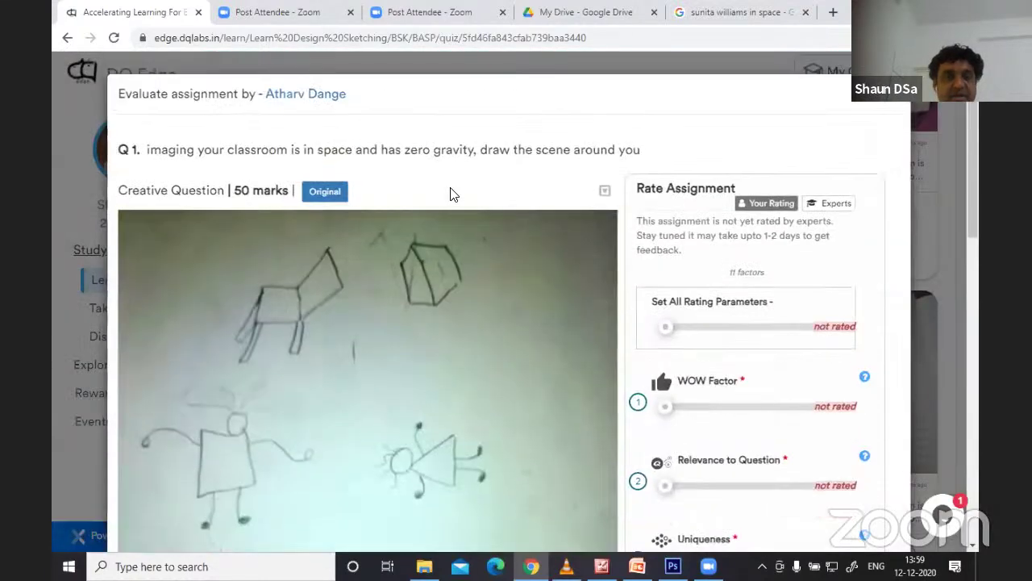
{"action": "left_click", "coordinate": [892, 107]}
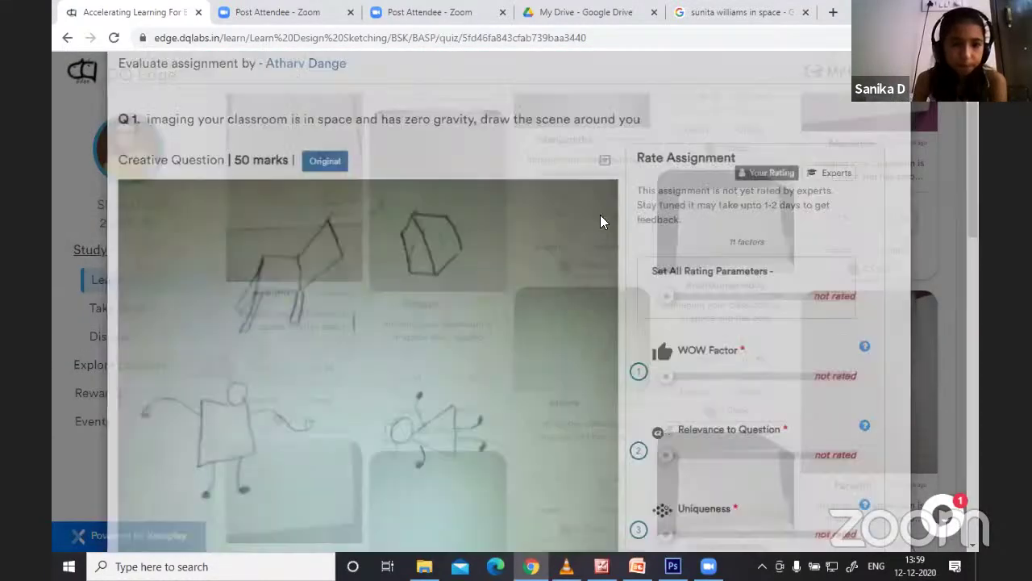
- View the coloured submission on lined paper with a yellow border and floating furniture, and close it
{"action": "scroll", "coordinate": [597, 230], "scroll_direction": "down", "scroll_amount": 5}
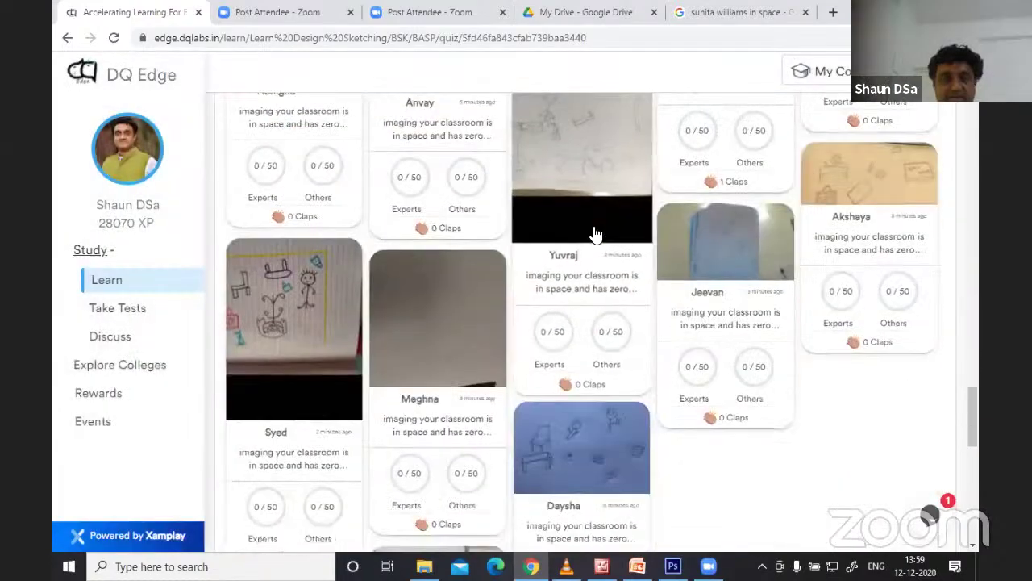
{"action": "left_click", "coordinate": [282, 314]}
{"action": "scroll", "coordinate": [357, 373], "scroll_direction": "down", "scroll_amount": 2}
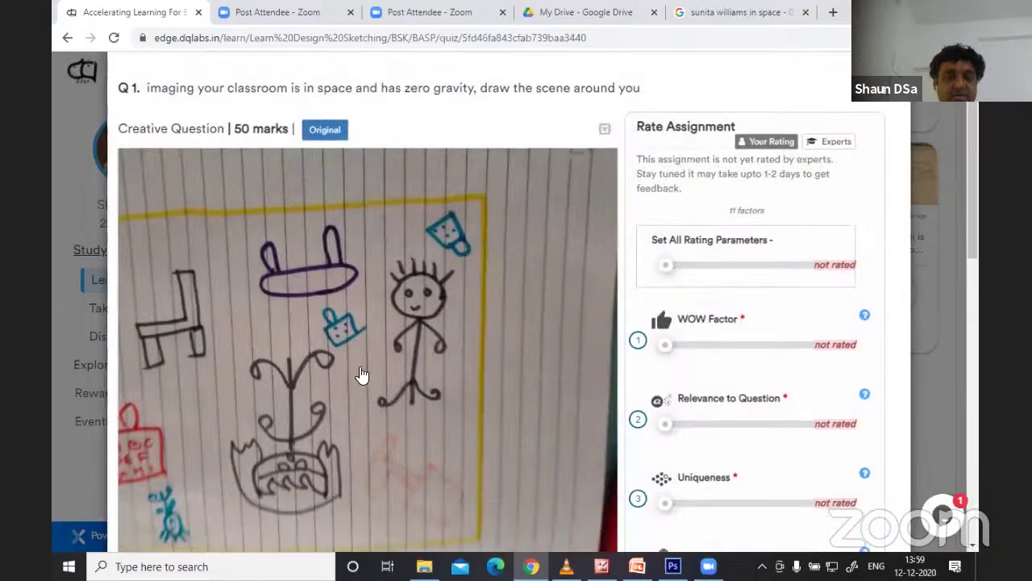
{"action": "scroll", "coordinate": [371, 329], "scroll_direction": "up", "scroll_amount": 1}
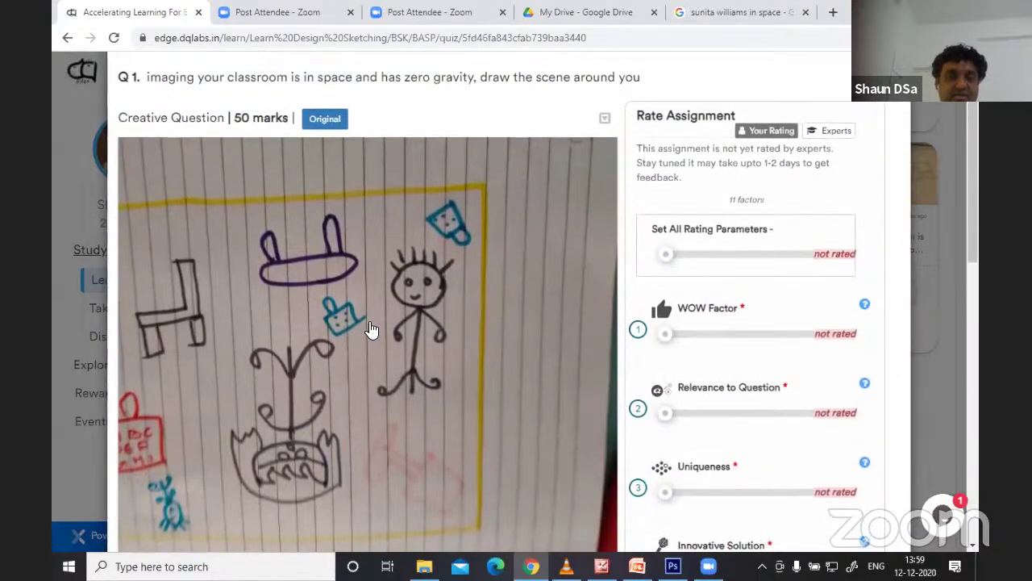
{"action": "scroll", "coordinate": [415, 406], "scroll_direction": "up", "scroll_amount": 1}
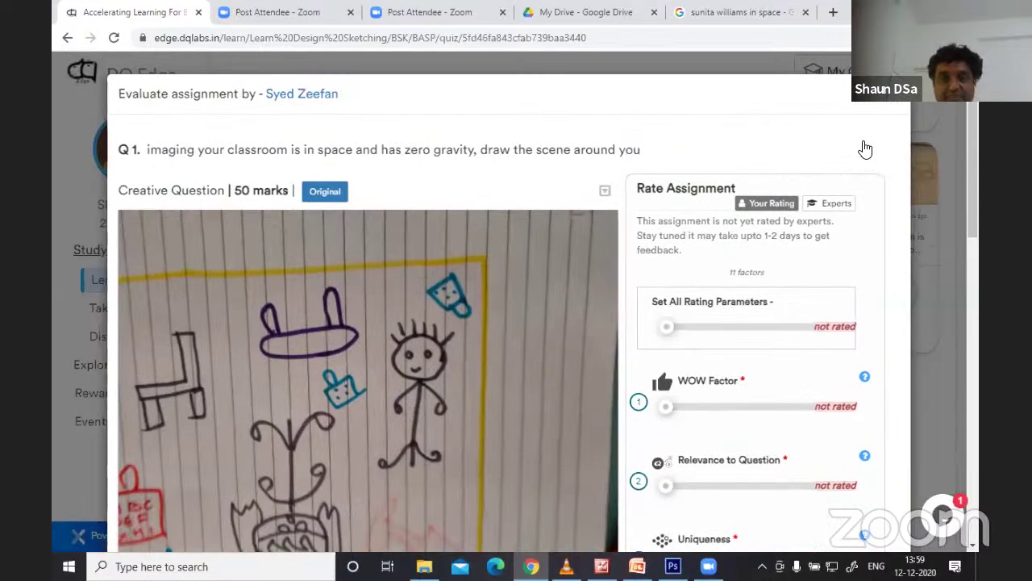
{"action": "key", "text": "Escape"}
- Look back through the submissions gallery from its lower rows to the Related Submissions heading and its first sketches
{"action": "scroll", "coordinate": [801, 363], "scroll_direction": "up", "scroll_amount": 3}
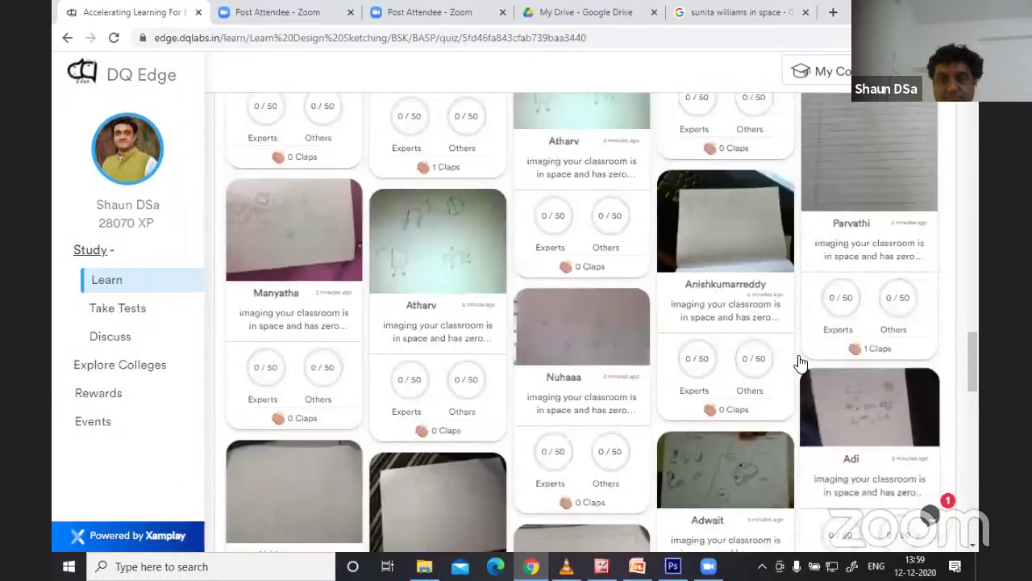
{"action": "scroll", "coordinate": [801, 363], "scroll_direction": "up", "scroll_amount": 8}
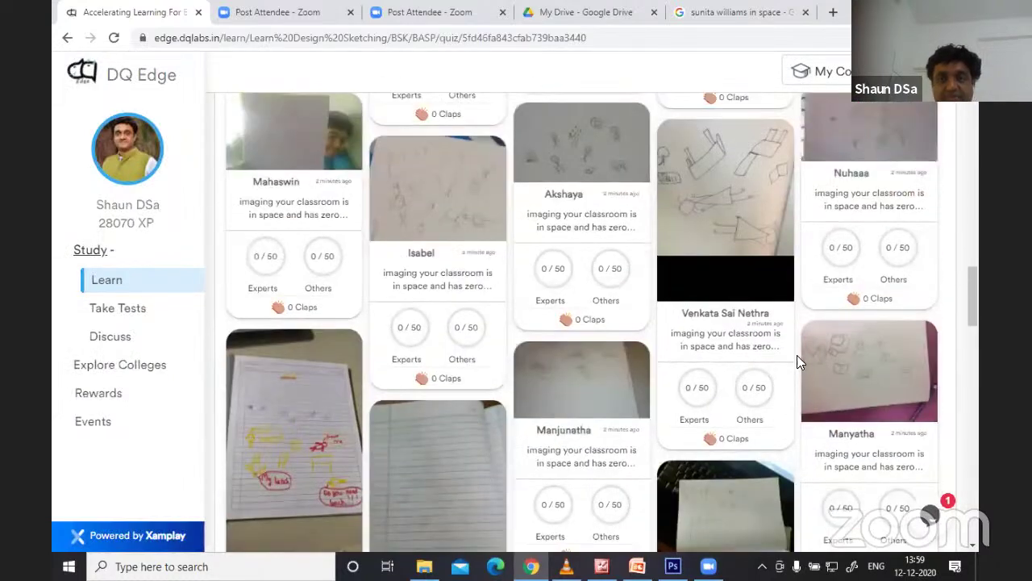
{"action": "scroll", "coordinate": [799, 361], "scroll_direction": "up", "scroll_amount": 4}
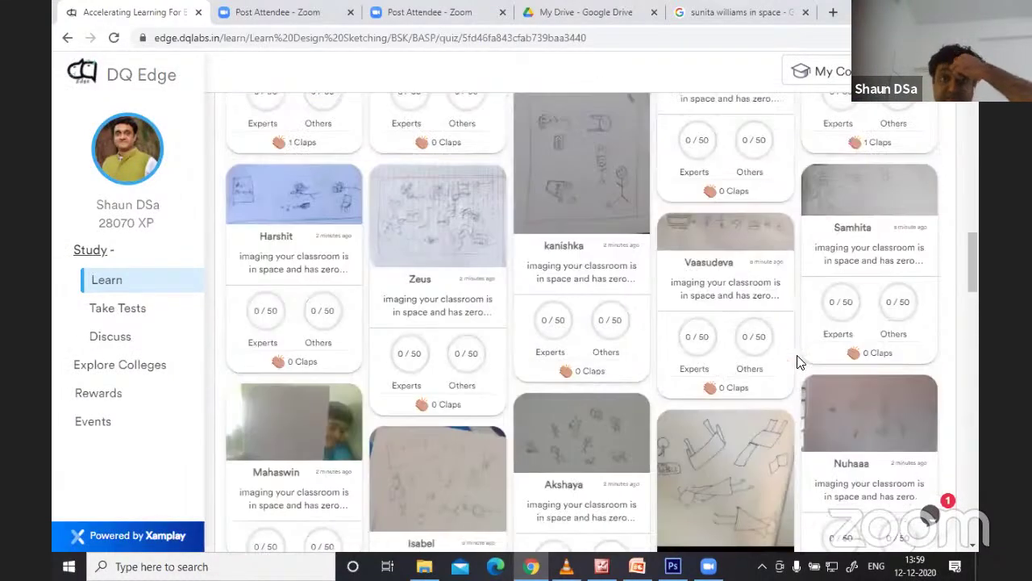
{"action": "scroll", "coordinate": [799, 362], "scroll_direction": "up", "scroll_amount": 4}
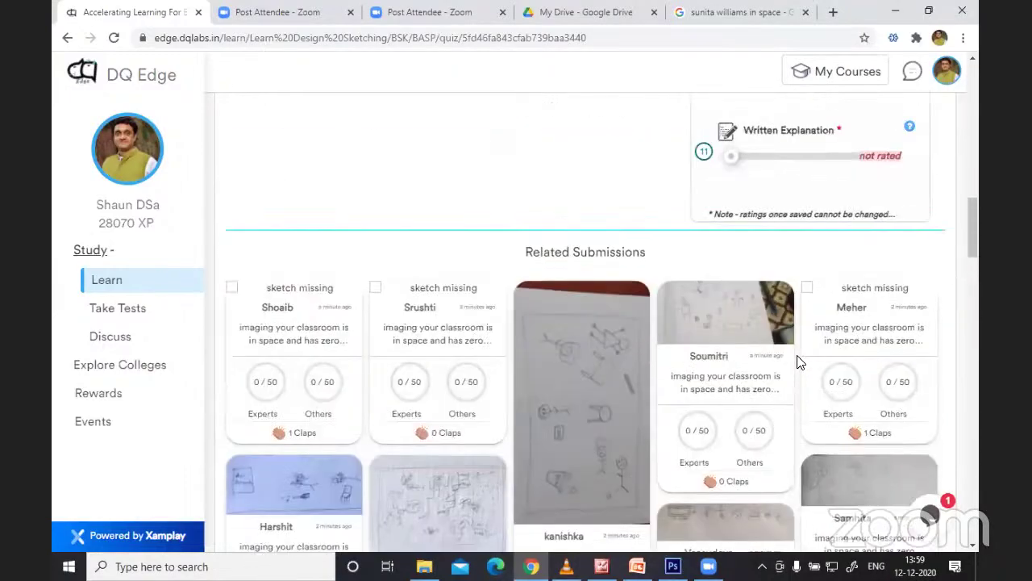
{"action": "scroll", "coordinate": [799, 363], "scroll_direction": "down", "scroll_amount": 5}
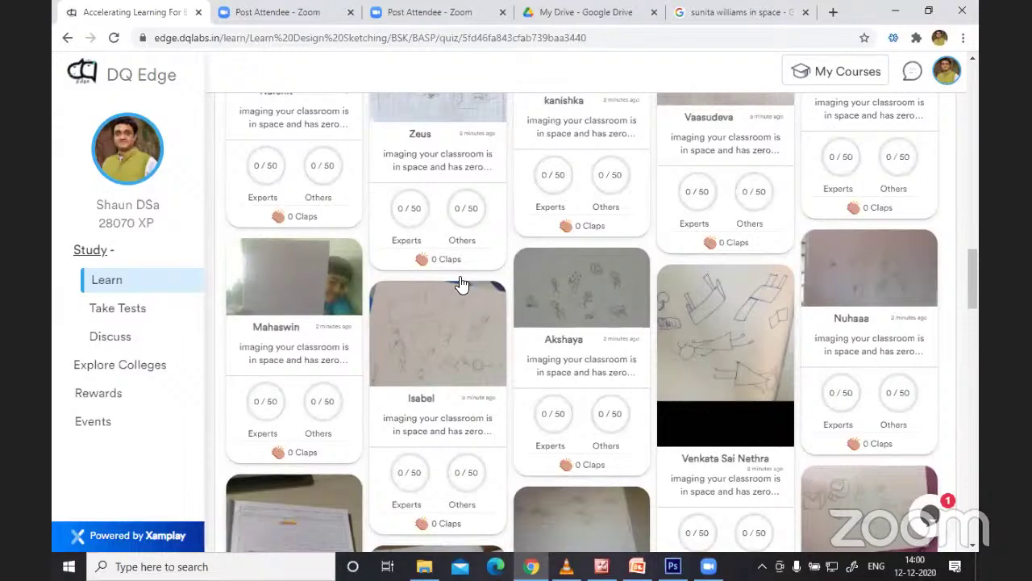
- Browse the student submissions again from the middle rows to the lower ones and back, examining the zero-gravity sketches
{"action": "scroll", "coordinate": [461, 284], "scroll_direction": "down", "scroll_amount": 4}
{"action": "scroll", "coordinate": [461, 284], "scroll_direction": "down", "scroll_amount": 10}
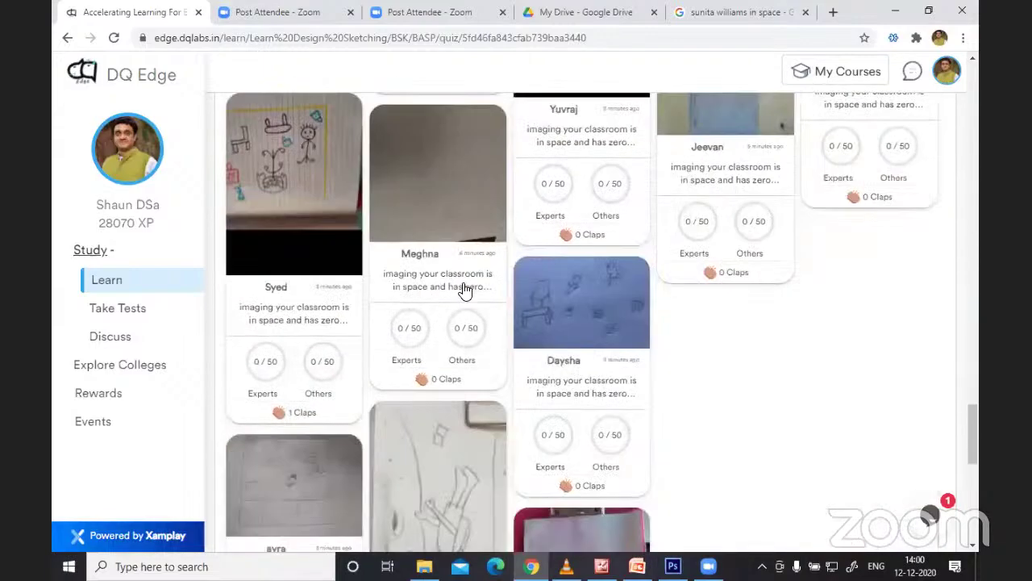
{"action": "scroll", "coordinate": [772, 444], "scroll_direction": "up", "scroll_amount": 4}
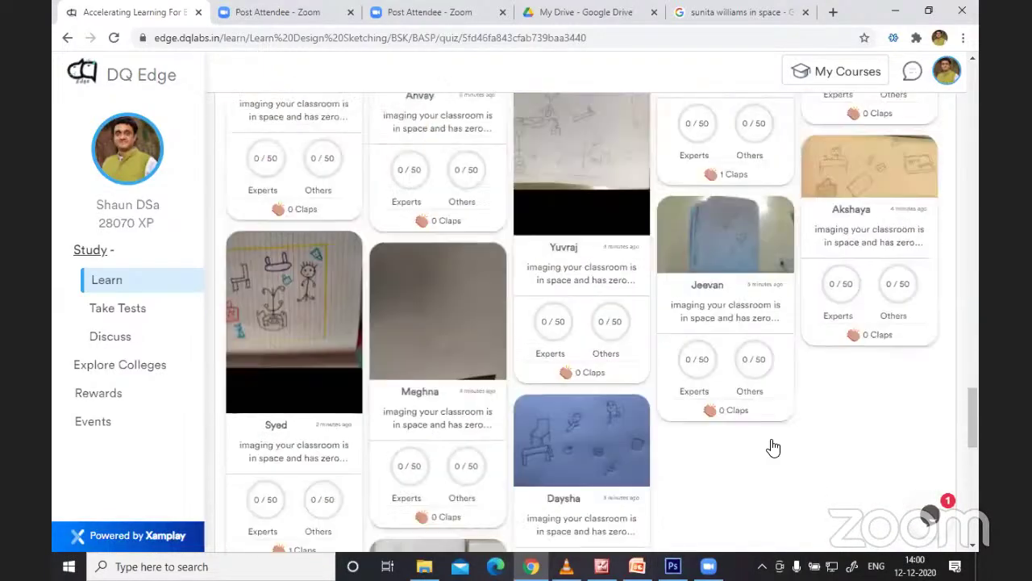
{"action": "scroll", "coordinate": [772, 445], "scroll_direction": "up", "scroll_amount": 10}
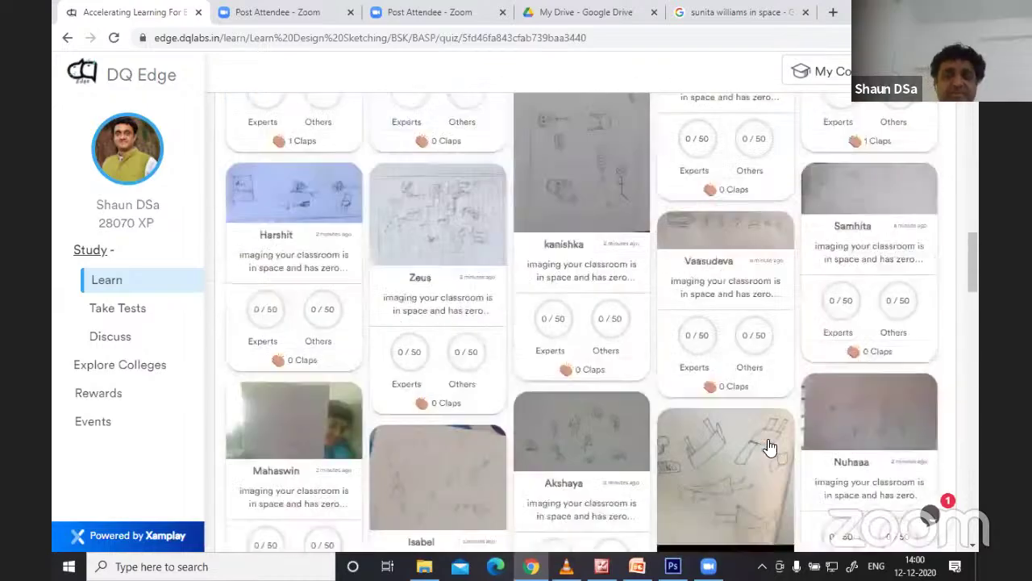
{"action": "scroll", "coordinate": [559, 346], "scroll_direction": "up", "scroll_amount": 6}
{"action": "scroll", "coordinate": [560, 346], "scroll_direction": "down", "scroll_amount": 5}
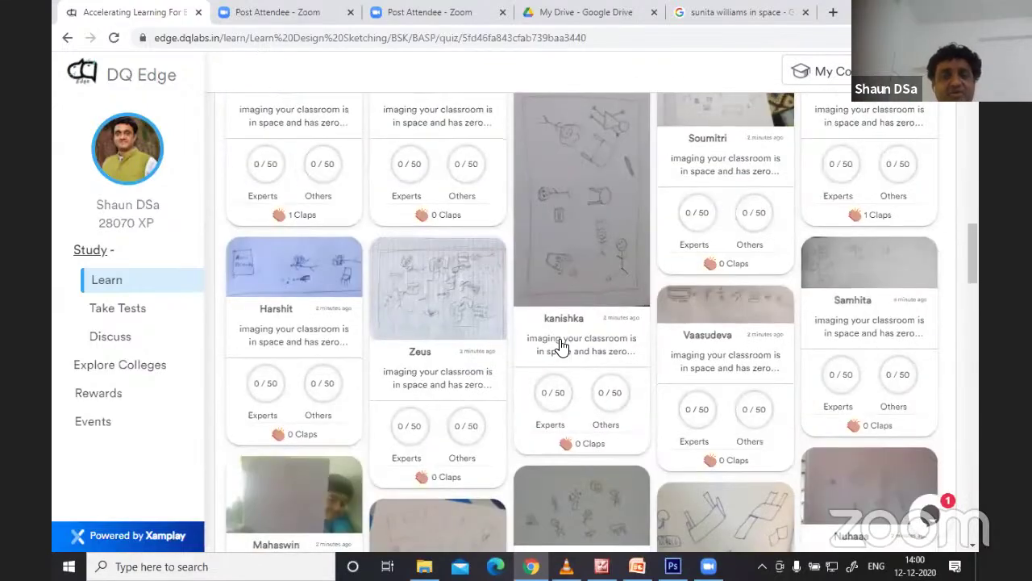
{"action": "scroll", "coordinate": [561, 346], "scroll_direction": "down", "scroll_amount": 4}
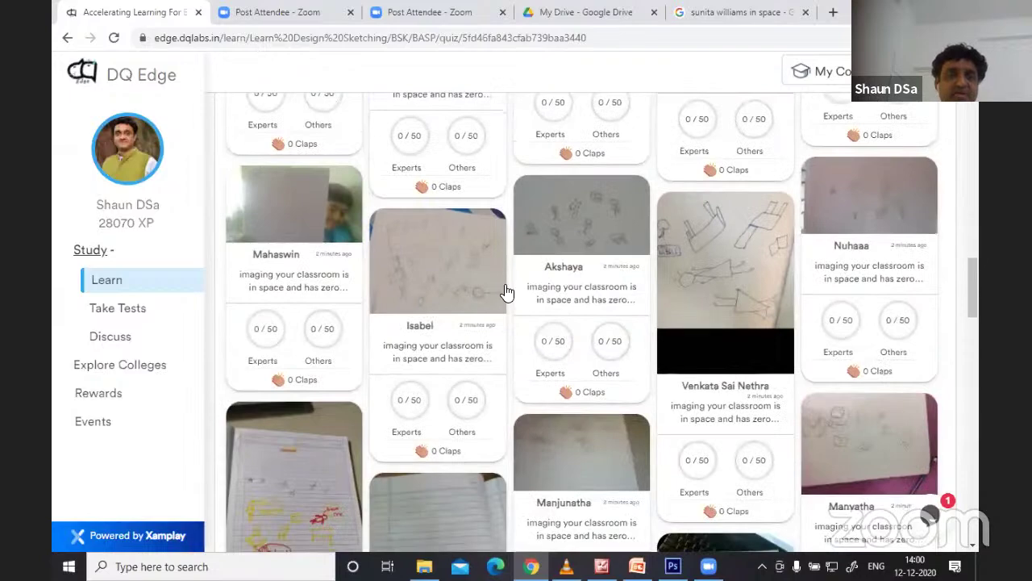
{"action": "scroll", "coordinate": [686, 291], "scroll_direction": "down", "scroll_amount": 5}
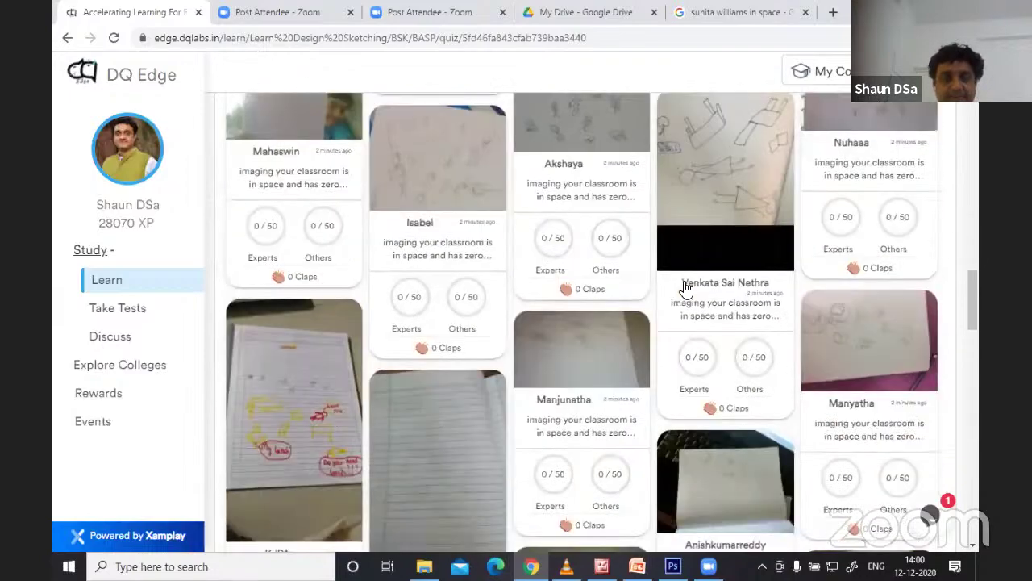
{"action": "scroll", "coordinate": [686, 289], "scroll_direction": "up", "scroll_amount": 5}
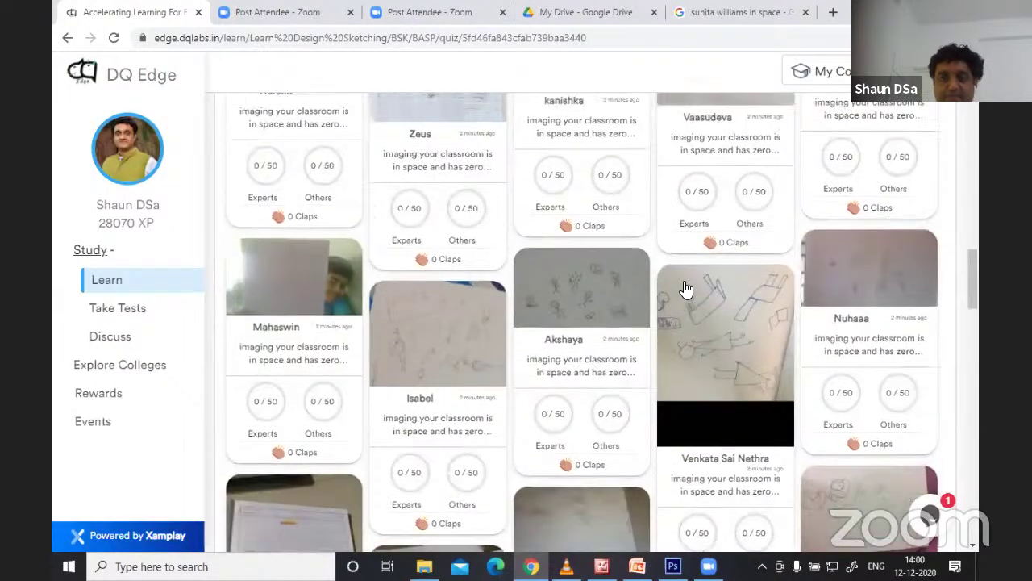
- View the lined-paper submission photographed beside a pen and patterned cloth, including its rating and comment sections, and close it
{"action": "scroll", "coordinate": [685, 289], "scroll_direction": "up", "scroll_amount": 8}
{"action": "scroll", "coordinate": [685, 288], "scroll_direction": "down", "scroll_amount": 3}
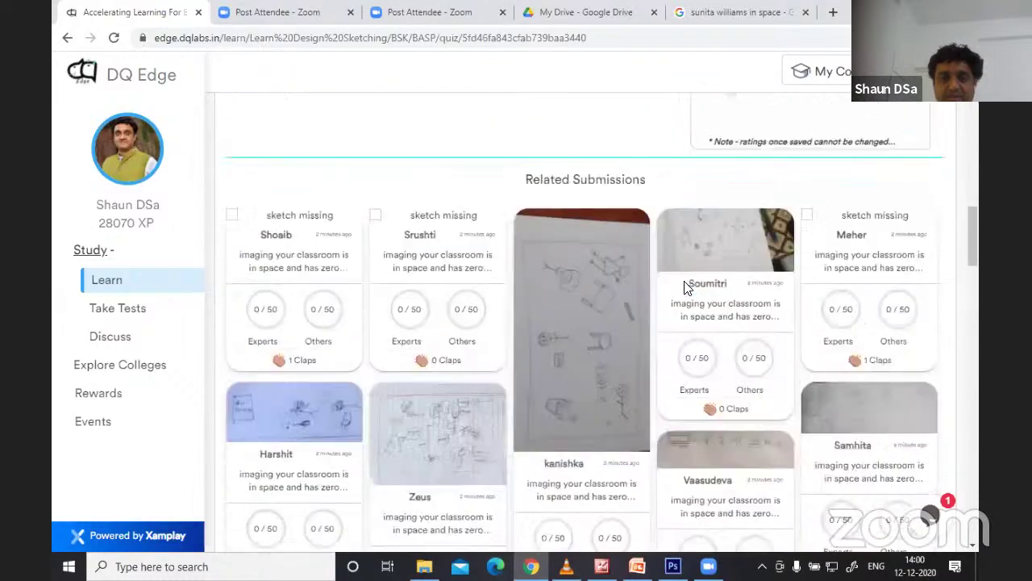
{"action": "left_click", "coordinate": [728, 245]}
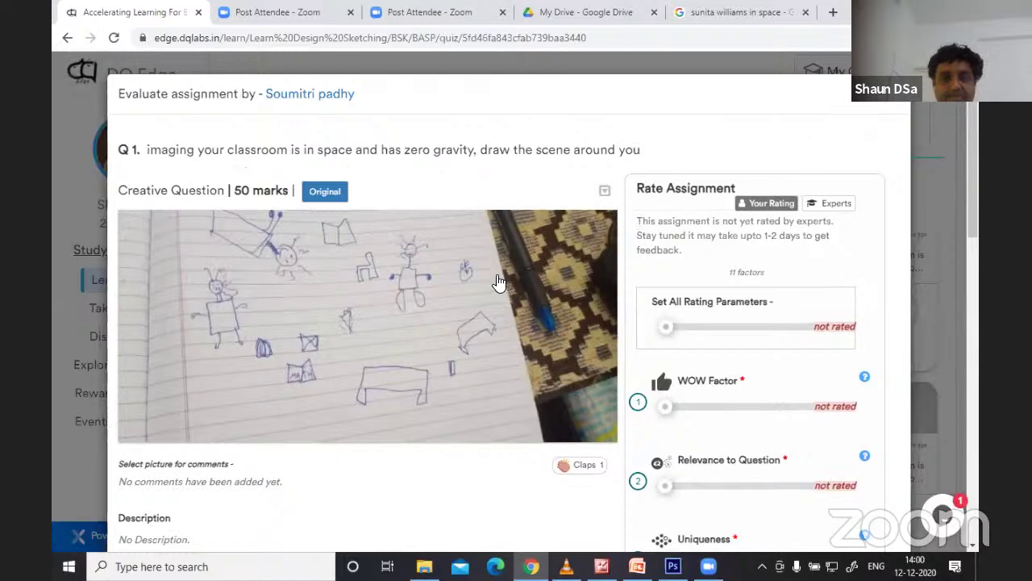
{"action": "scroll", "coordinate": [498, 281], "scroll_direction": "down", "scroll_amount": 3}
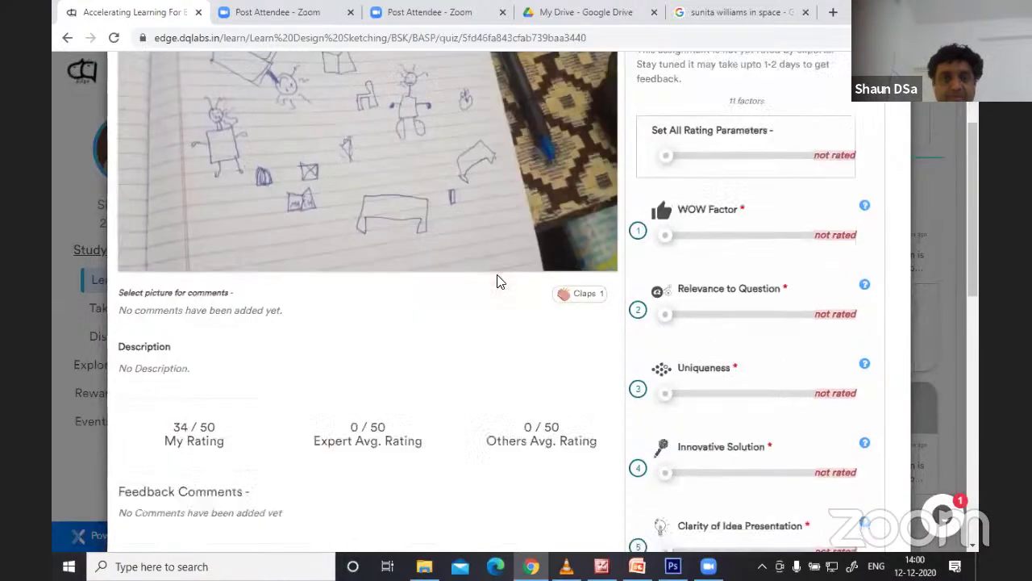
{"action": "scroll", "coordinate": [498, 282], "scroll_direction": "up", "scroll_amount": 3}
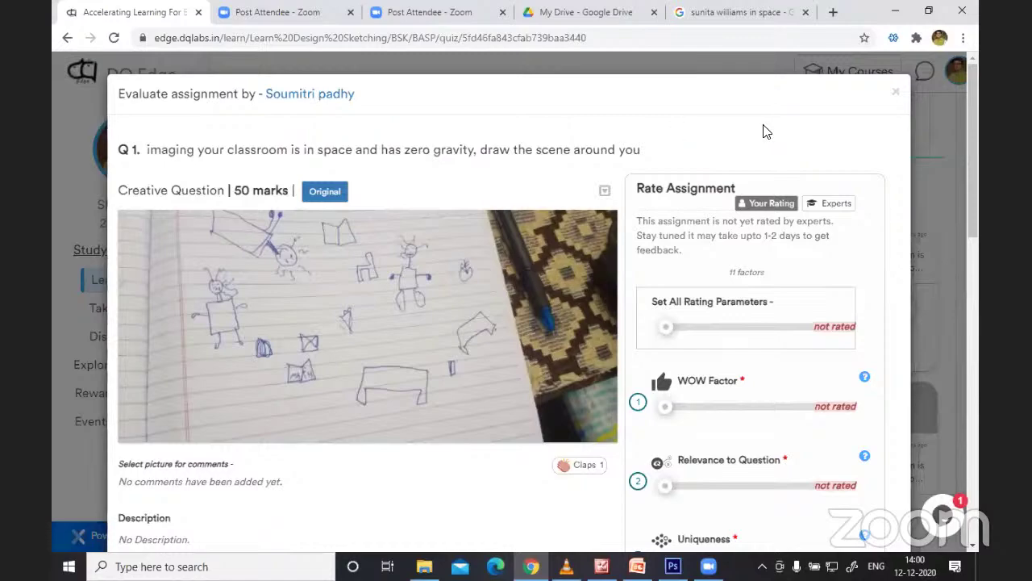
{"action": "left_click", "coordinate": [895, 95]}
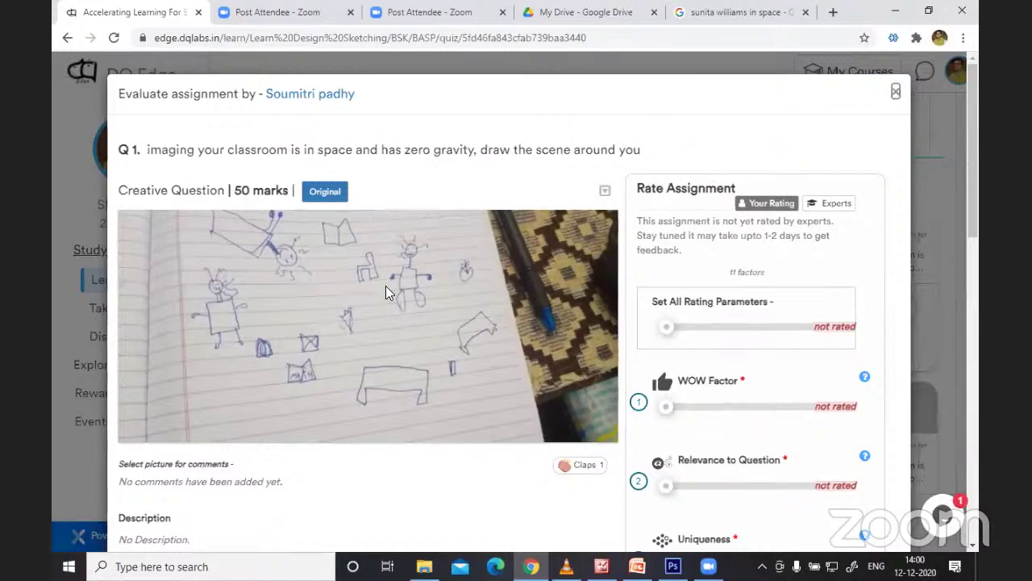
{"action": "scroll", "coordinate": [432, 274], "scroll_direction": "down", "scroll_amount": 2}
{"action": "scroll", "coordinate": [433, 279], "scroll_direction": "up", "scroll_amount": 5}
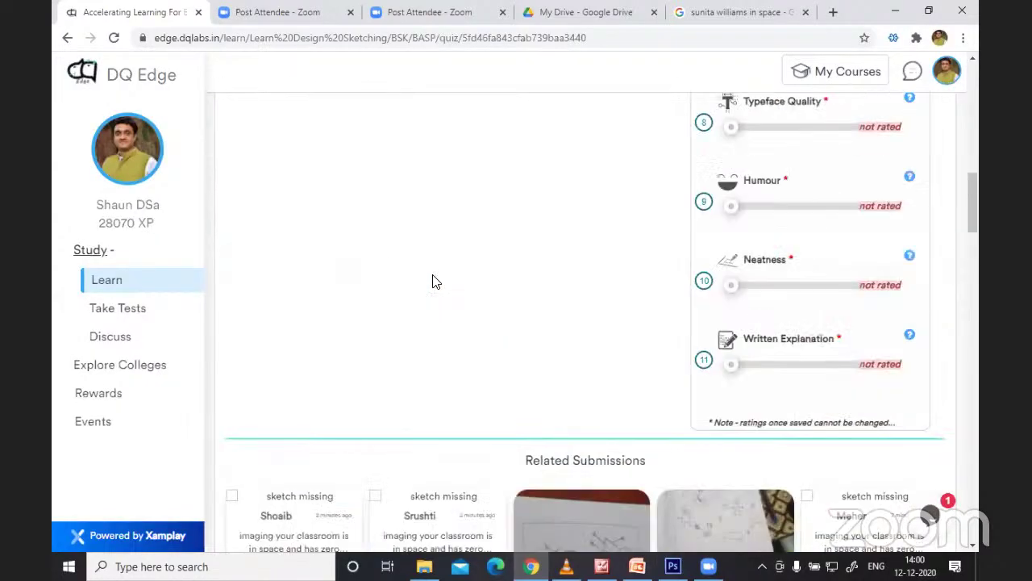
{"action": "scroll", "coordinate": [433, 278], "scroll_direction": "down", "scroll_amount": 3}
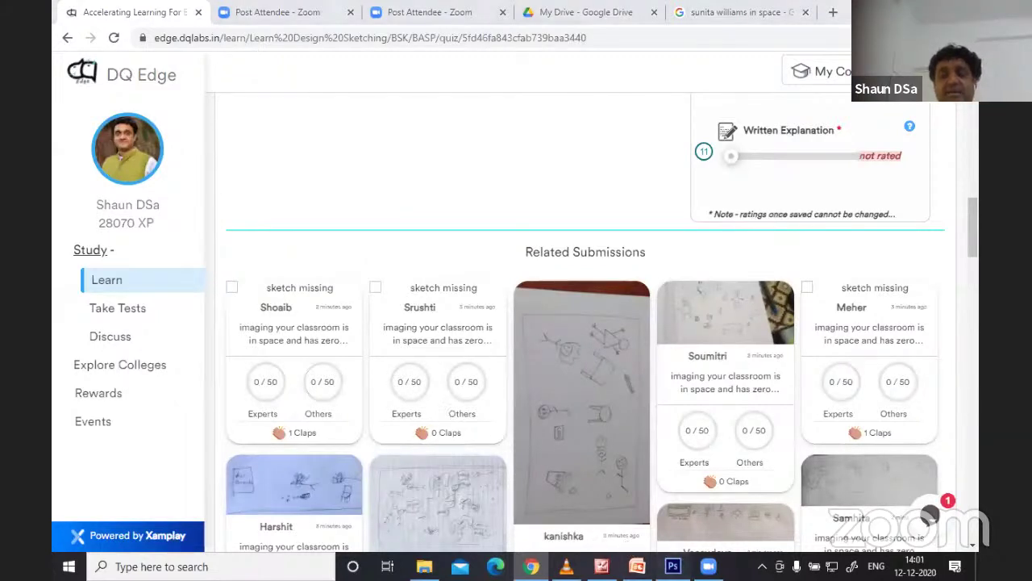
- Switch to Photoshop to show the demonstration sketch of floating classroom objects, and return to the exercise page in Chrome
{"action": "left_click", "coordinate": [673, 566]}
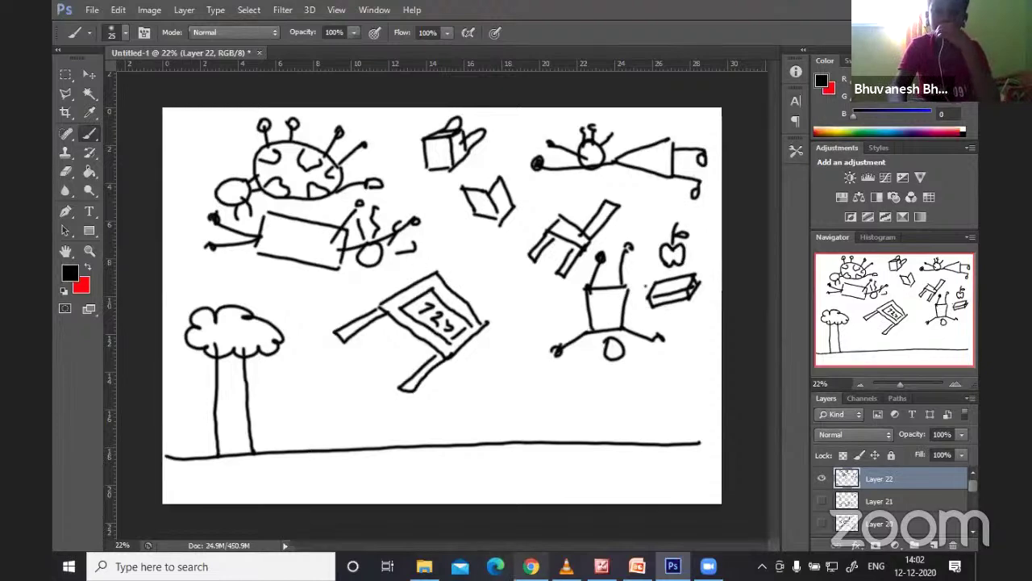
{"action": "left_click", "coordinate": [530, 567]}
{"action": "scroll", "coordinate": [300, 258], "scroll_direction": "up", "scroll_amount": 5}
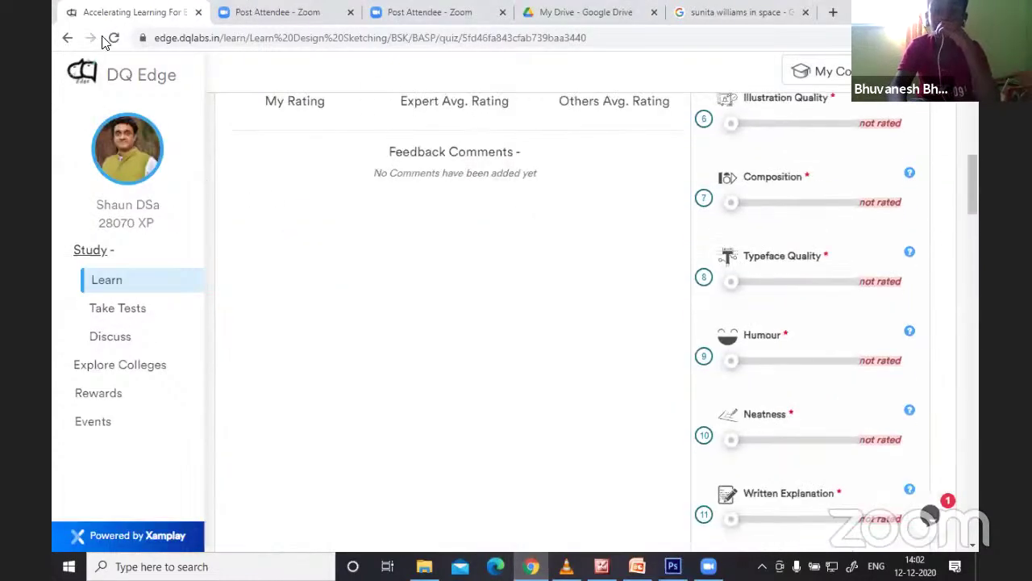